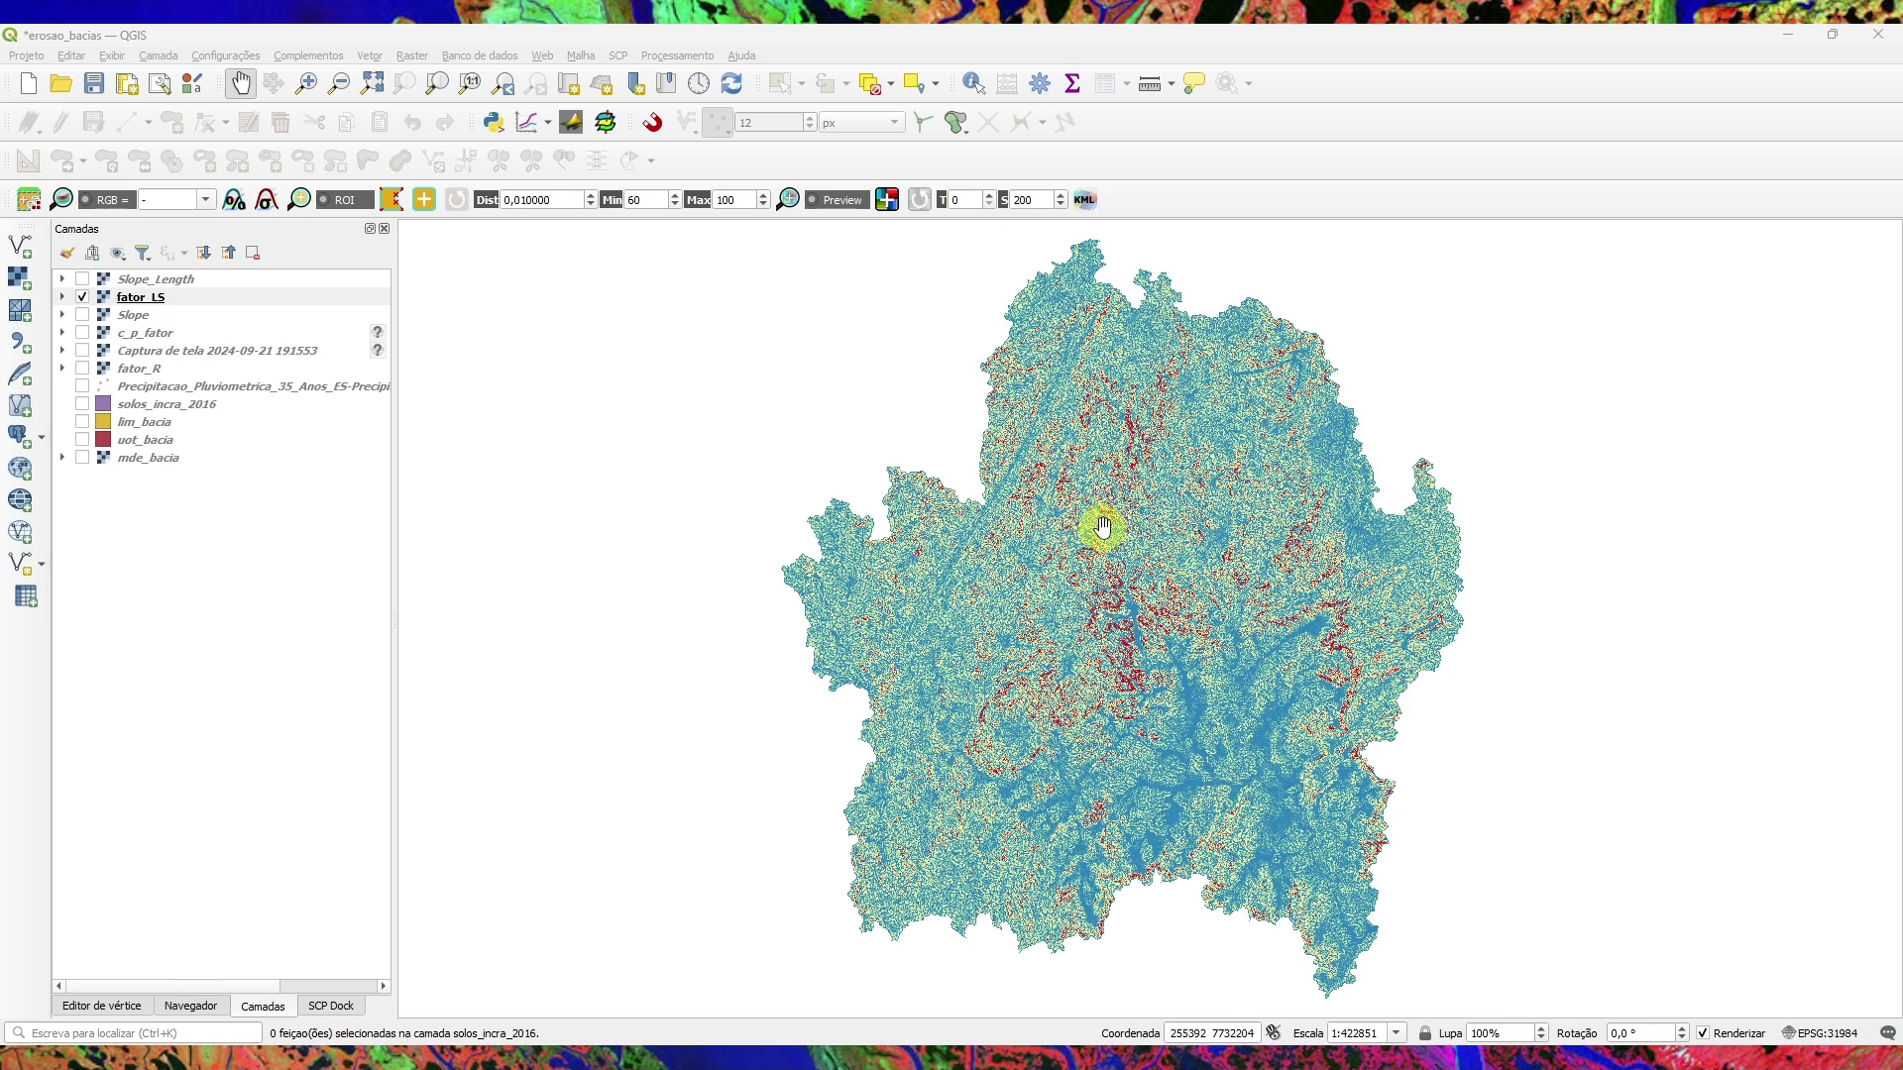
Step: Display the solos_incra_2016 soil layer in place of fator_LS and open its attribute table
drag(1097, 561, 969, 551)
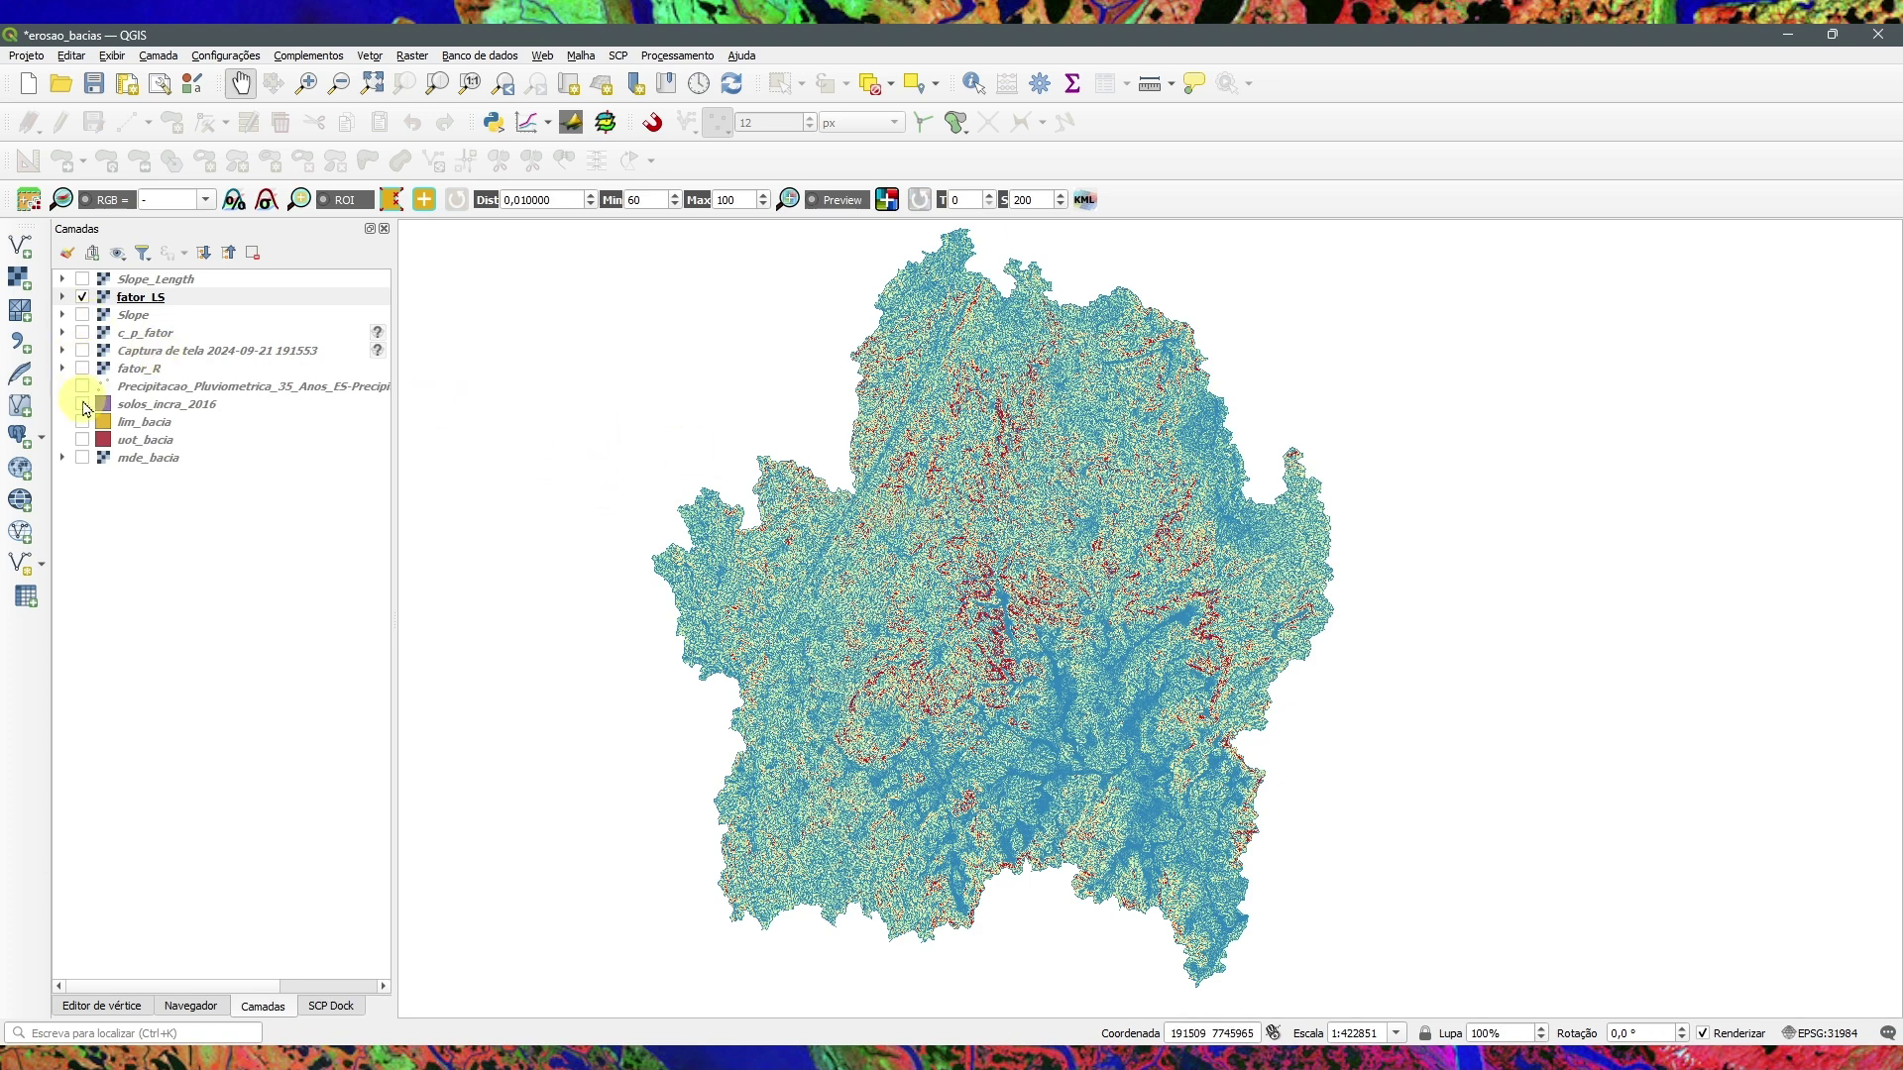
click(82, 296)
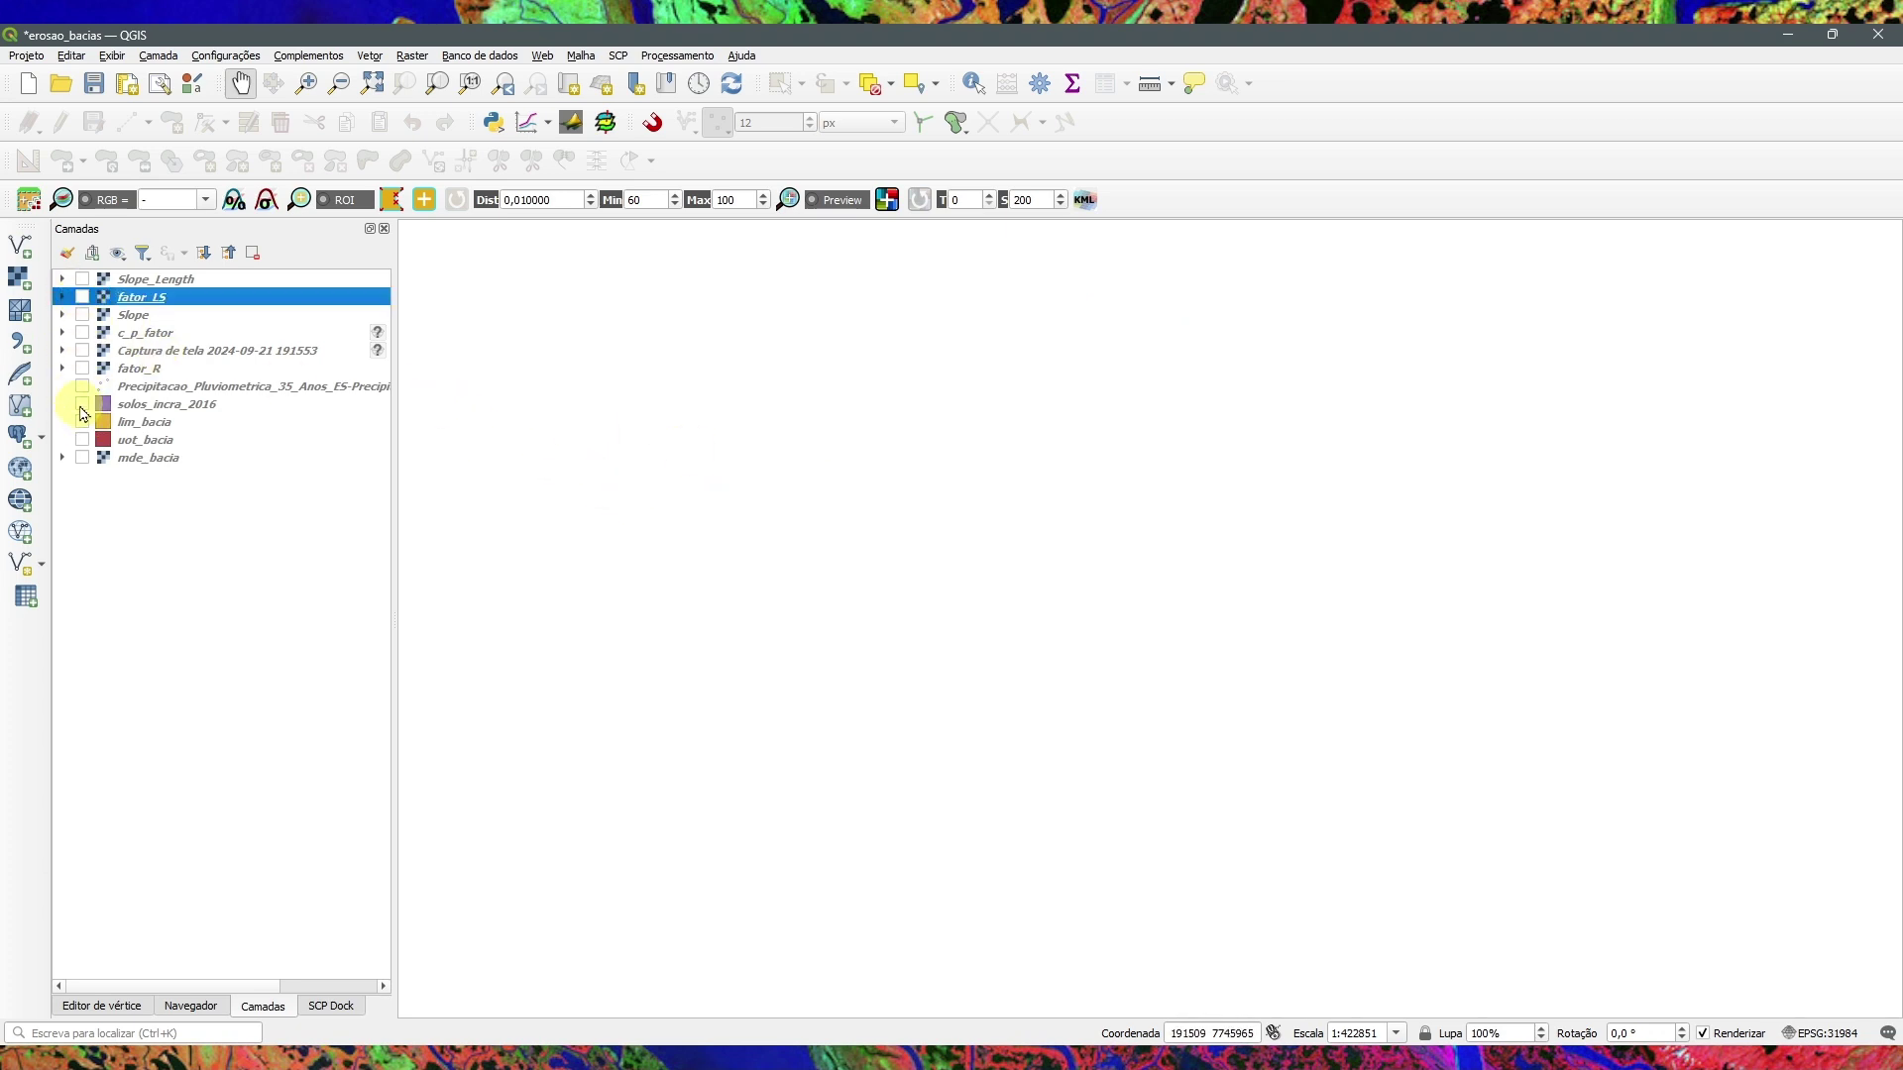
click(82, 404)
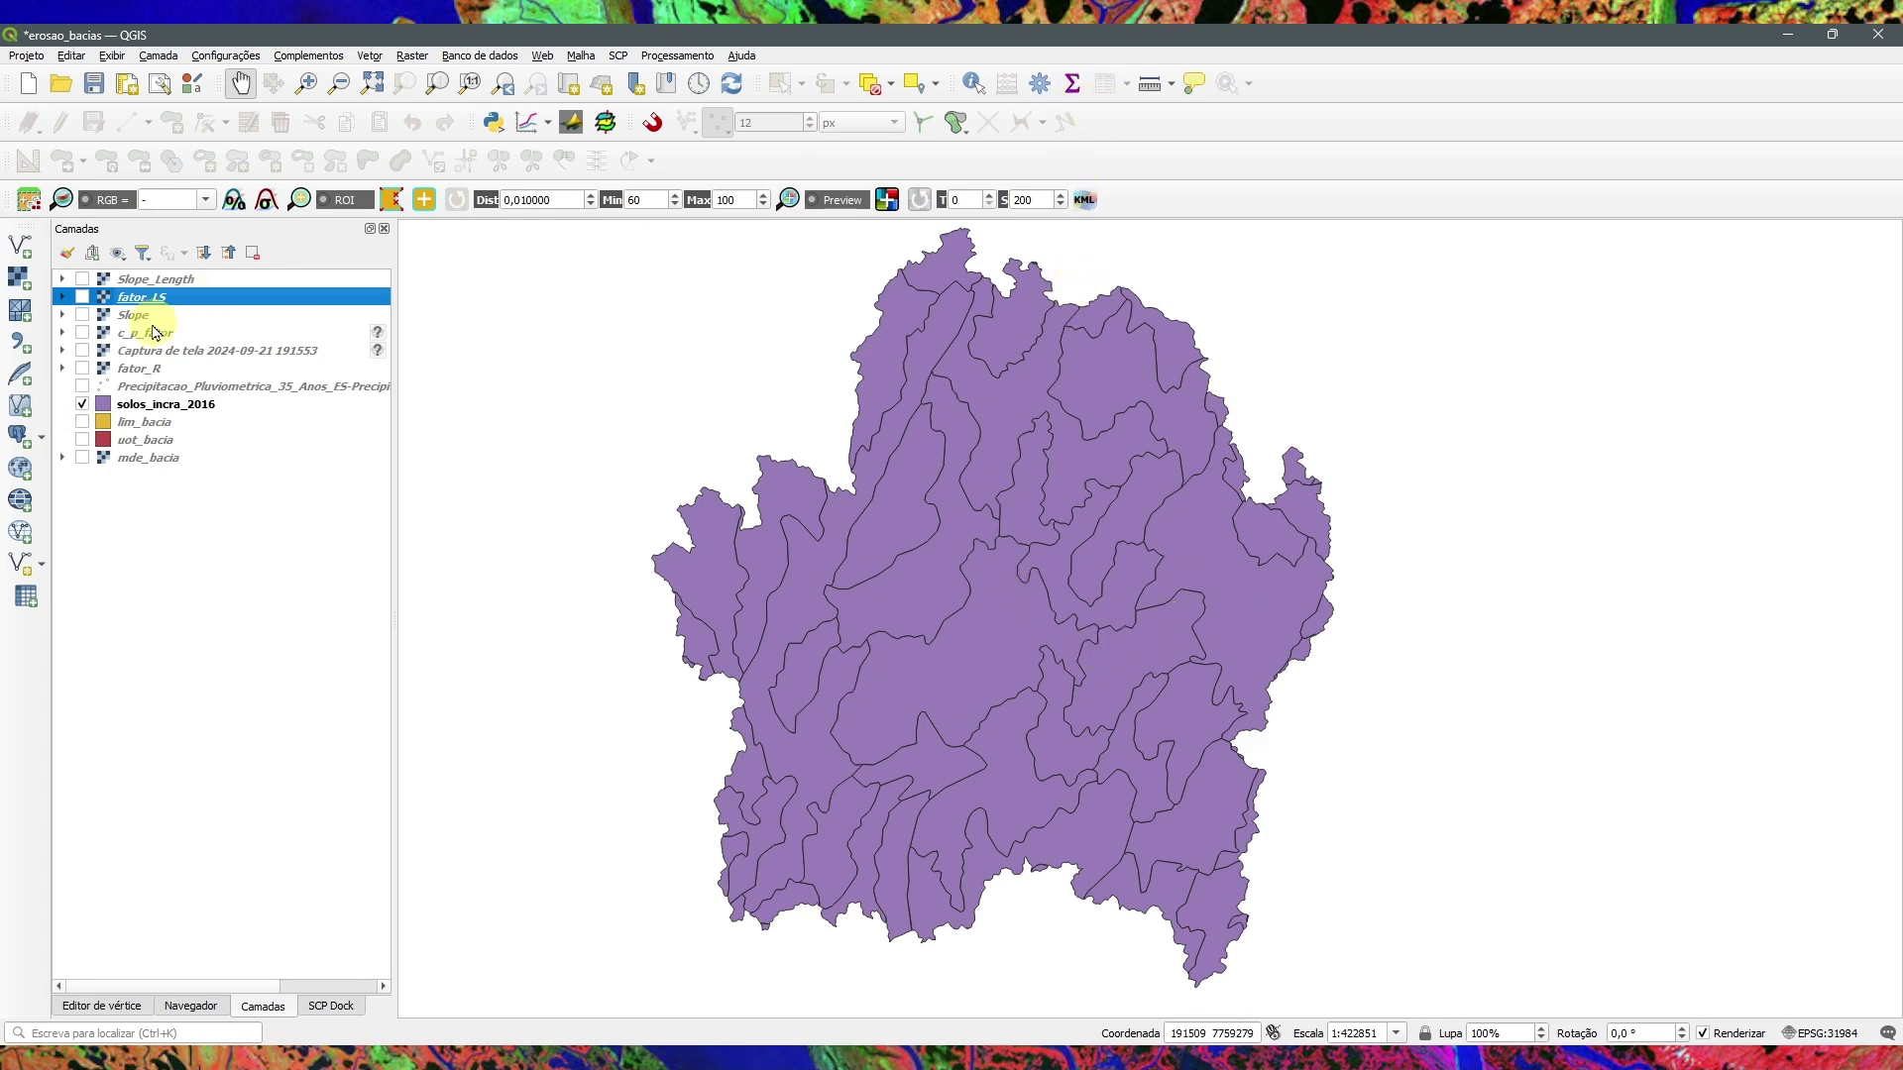
click(133, 404)
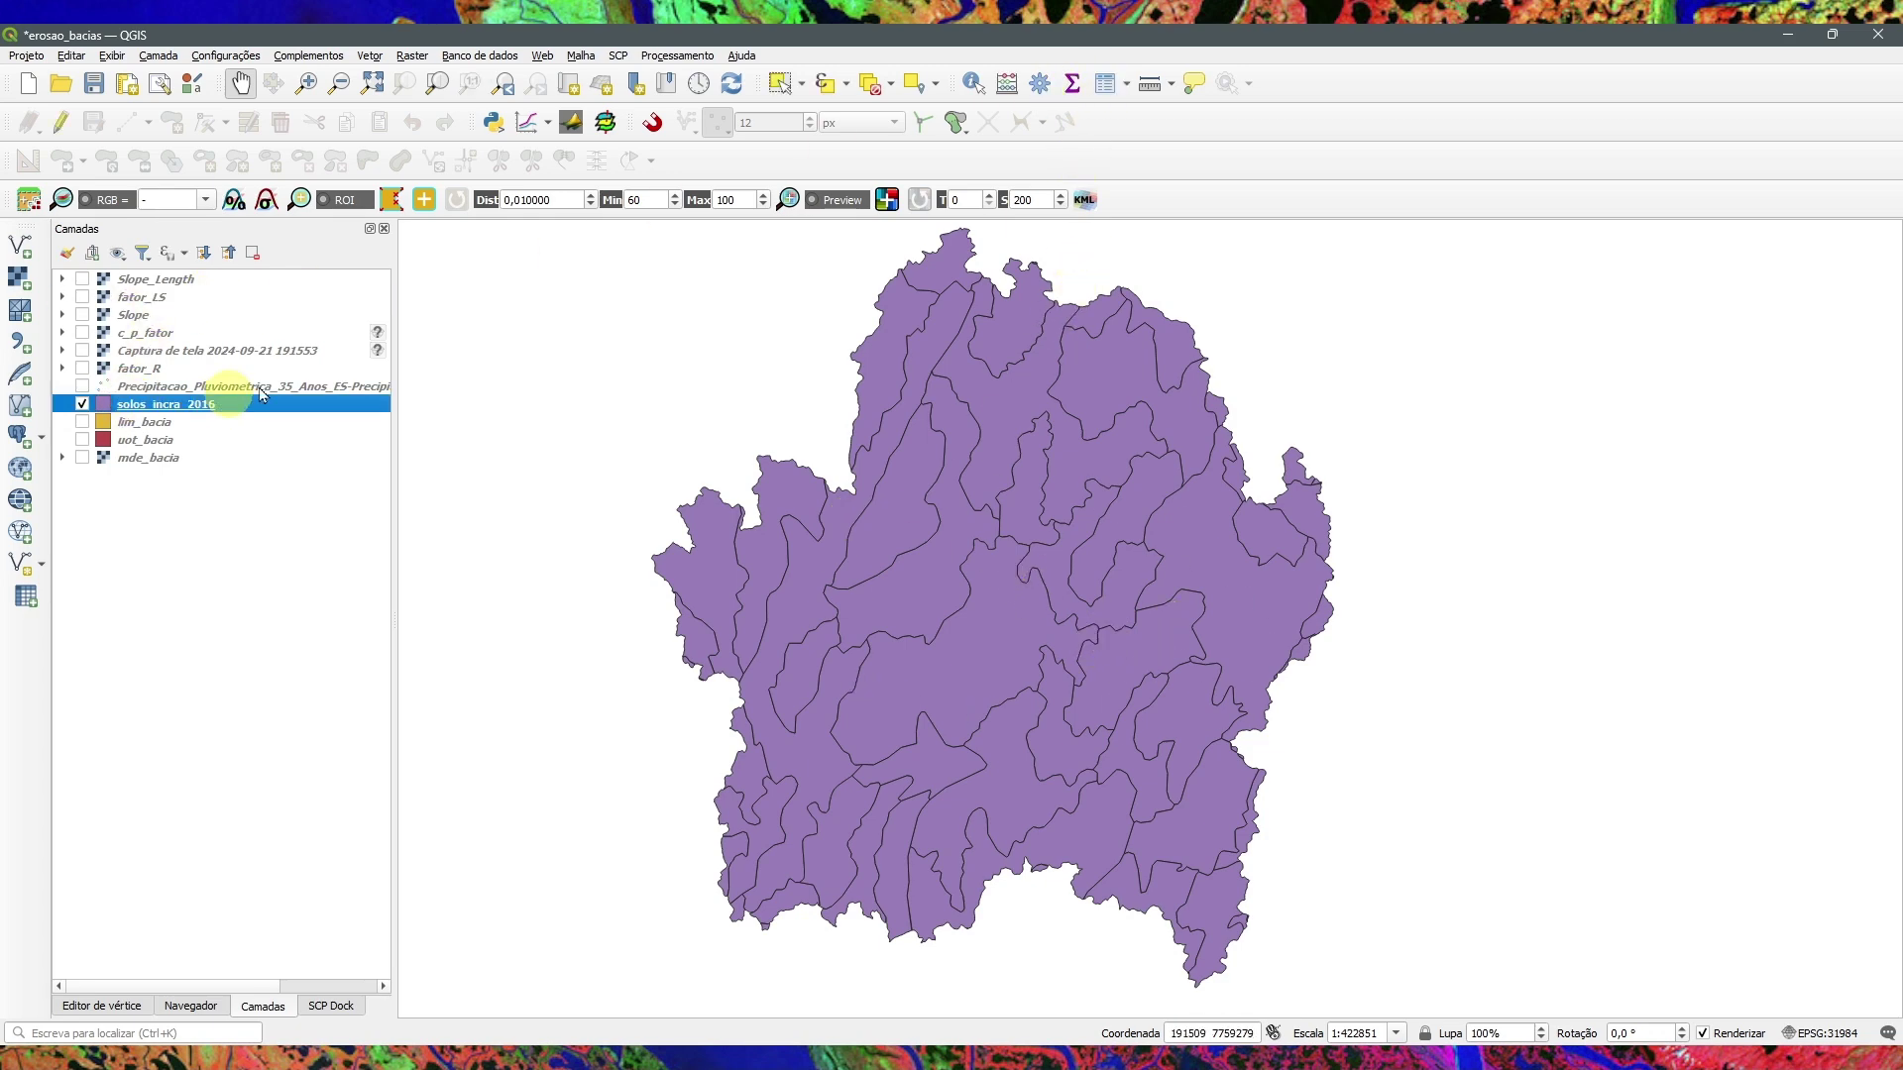
click(1098, 82)
Step: Enable editing on solos_incra_2016 and delete the fields from OBJECTID through Simb_S13C1, keeping fid
drag(540, 984, 443, 1031)
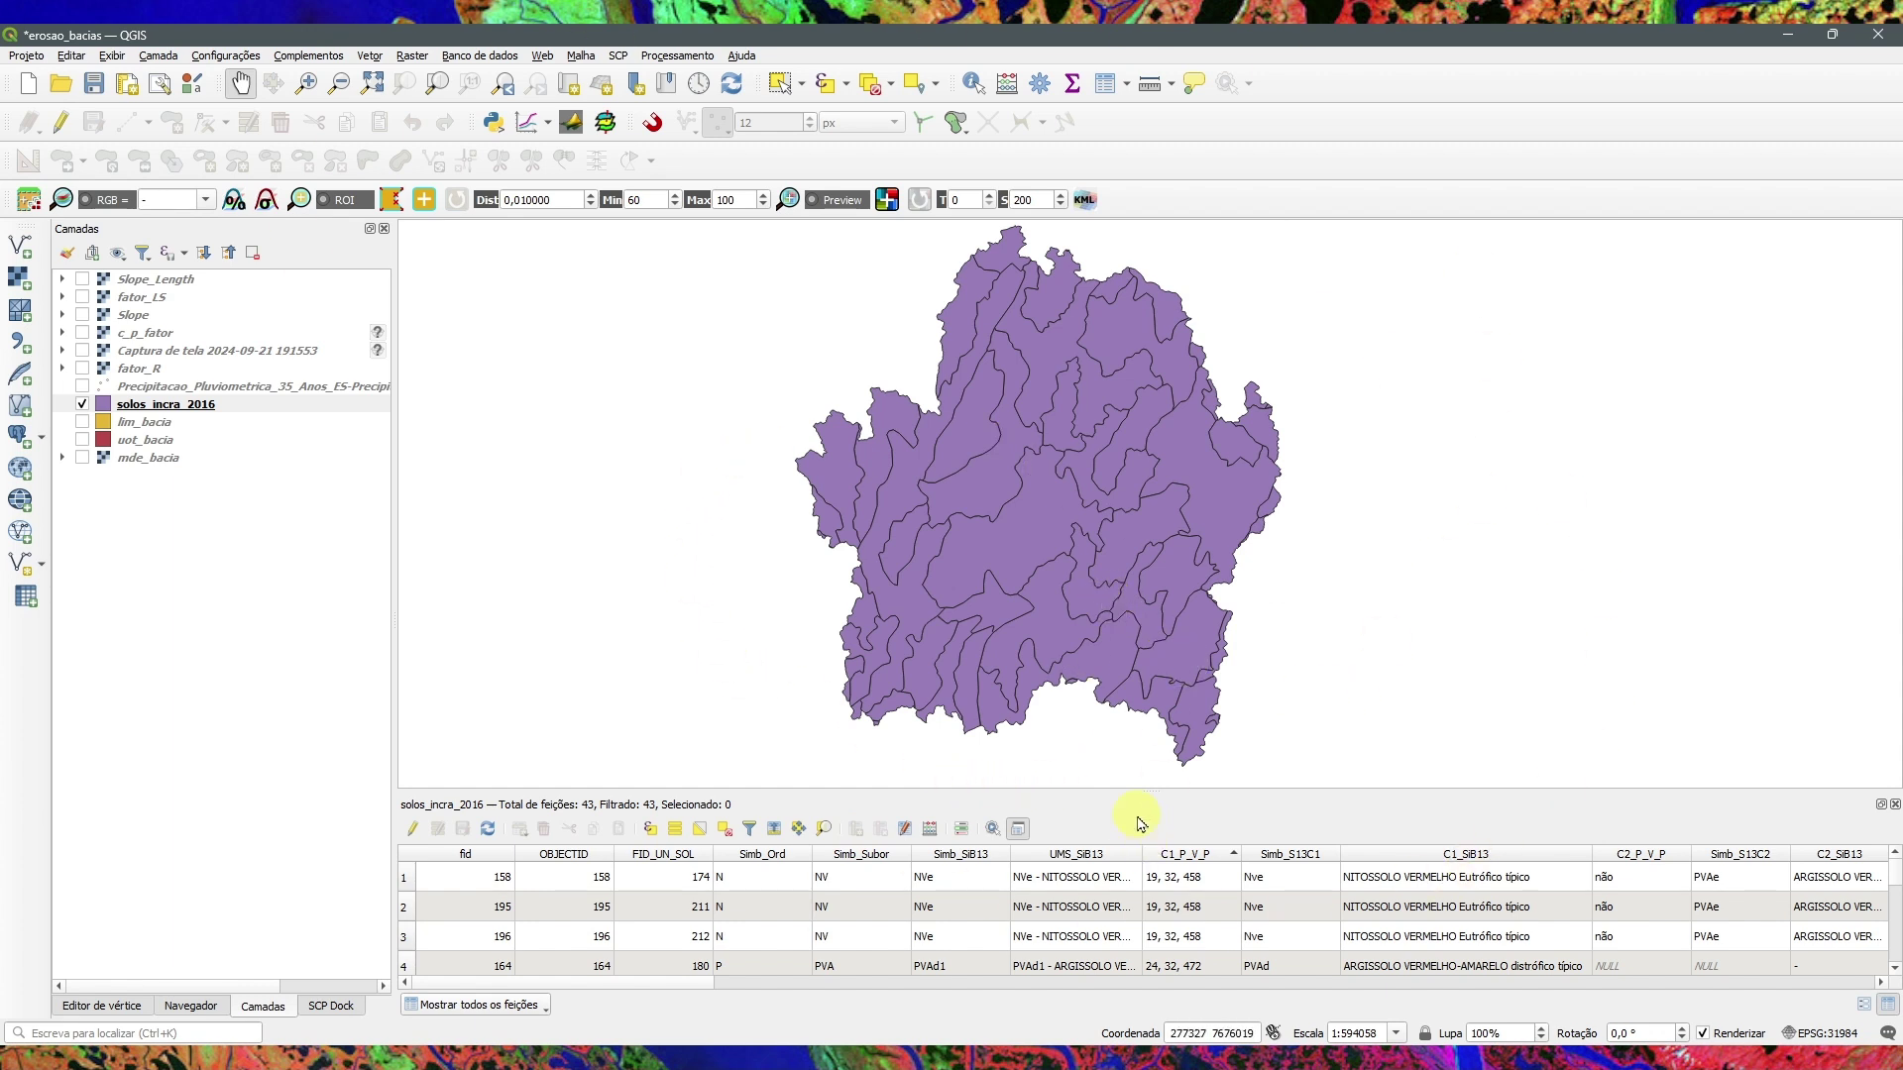
drag(648, 982, 803, 994)
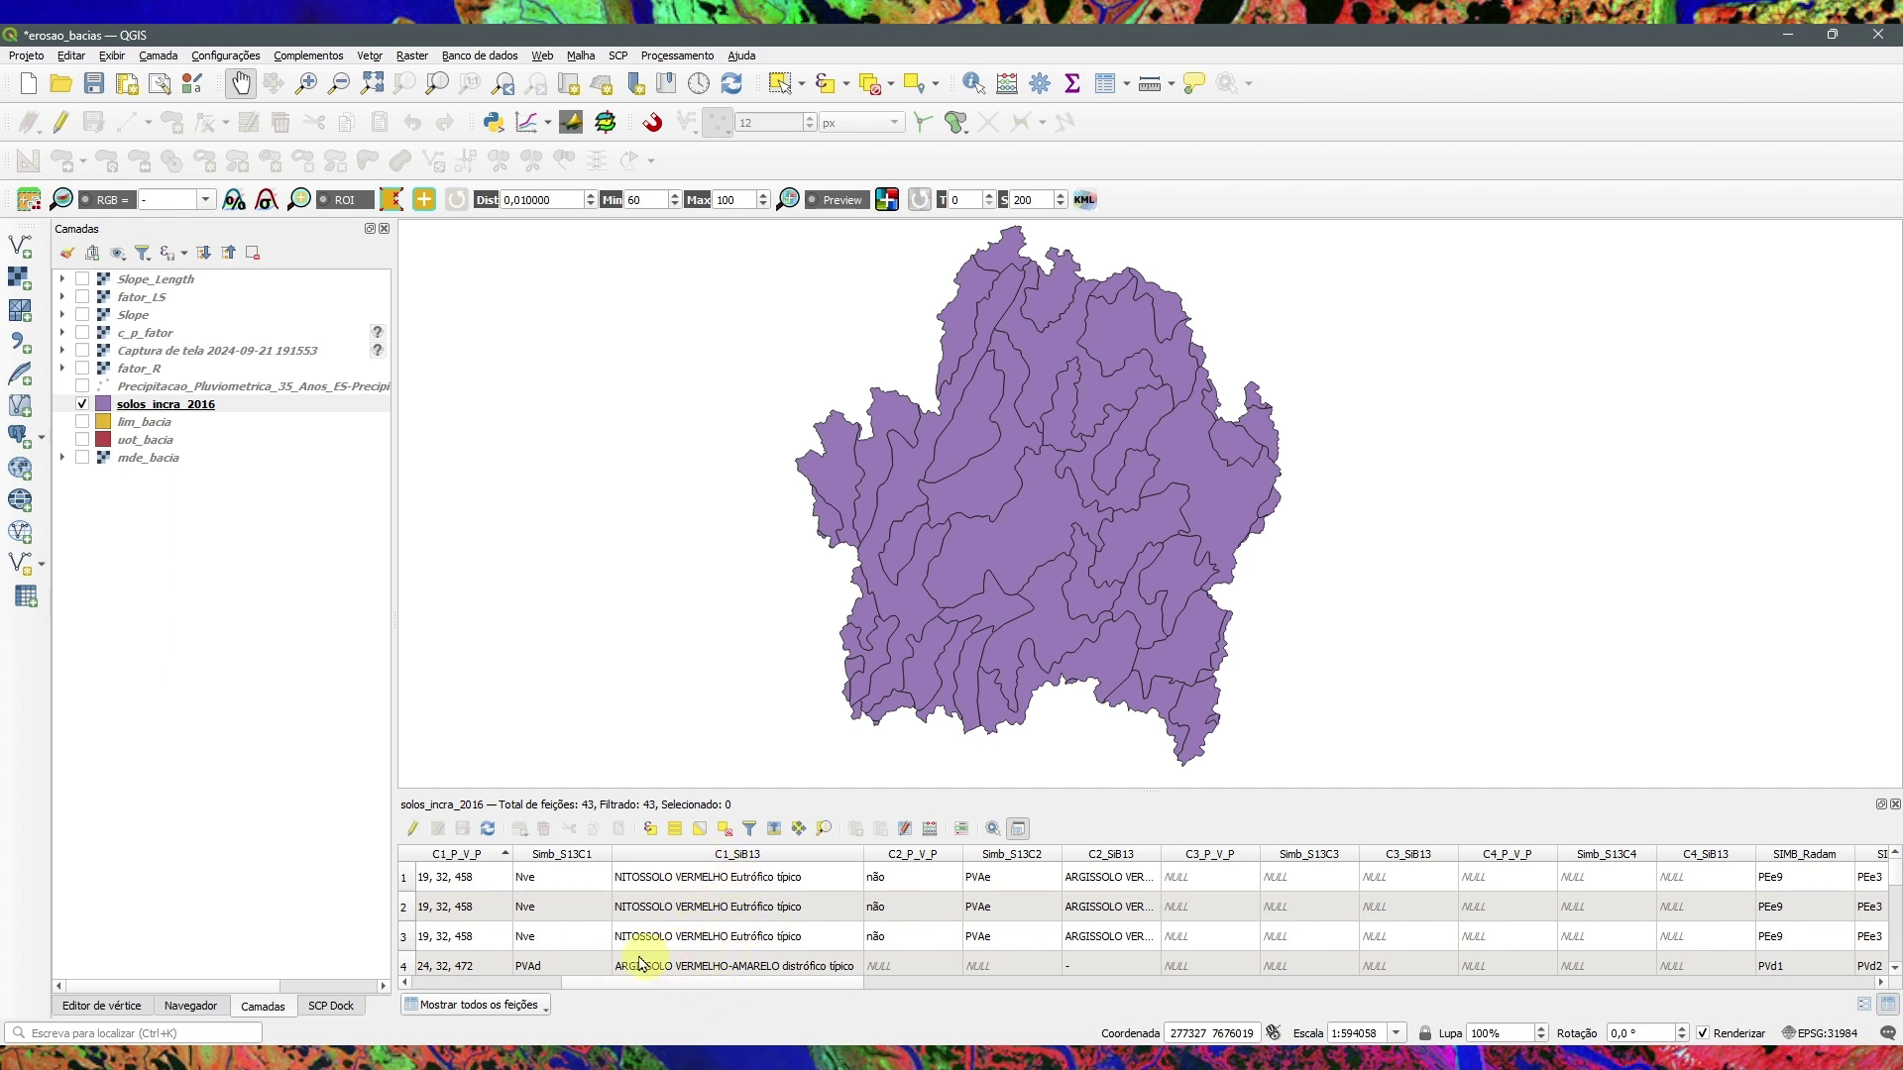
drag(803, 985, 938, 992)
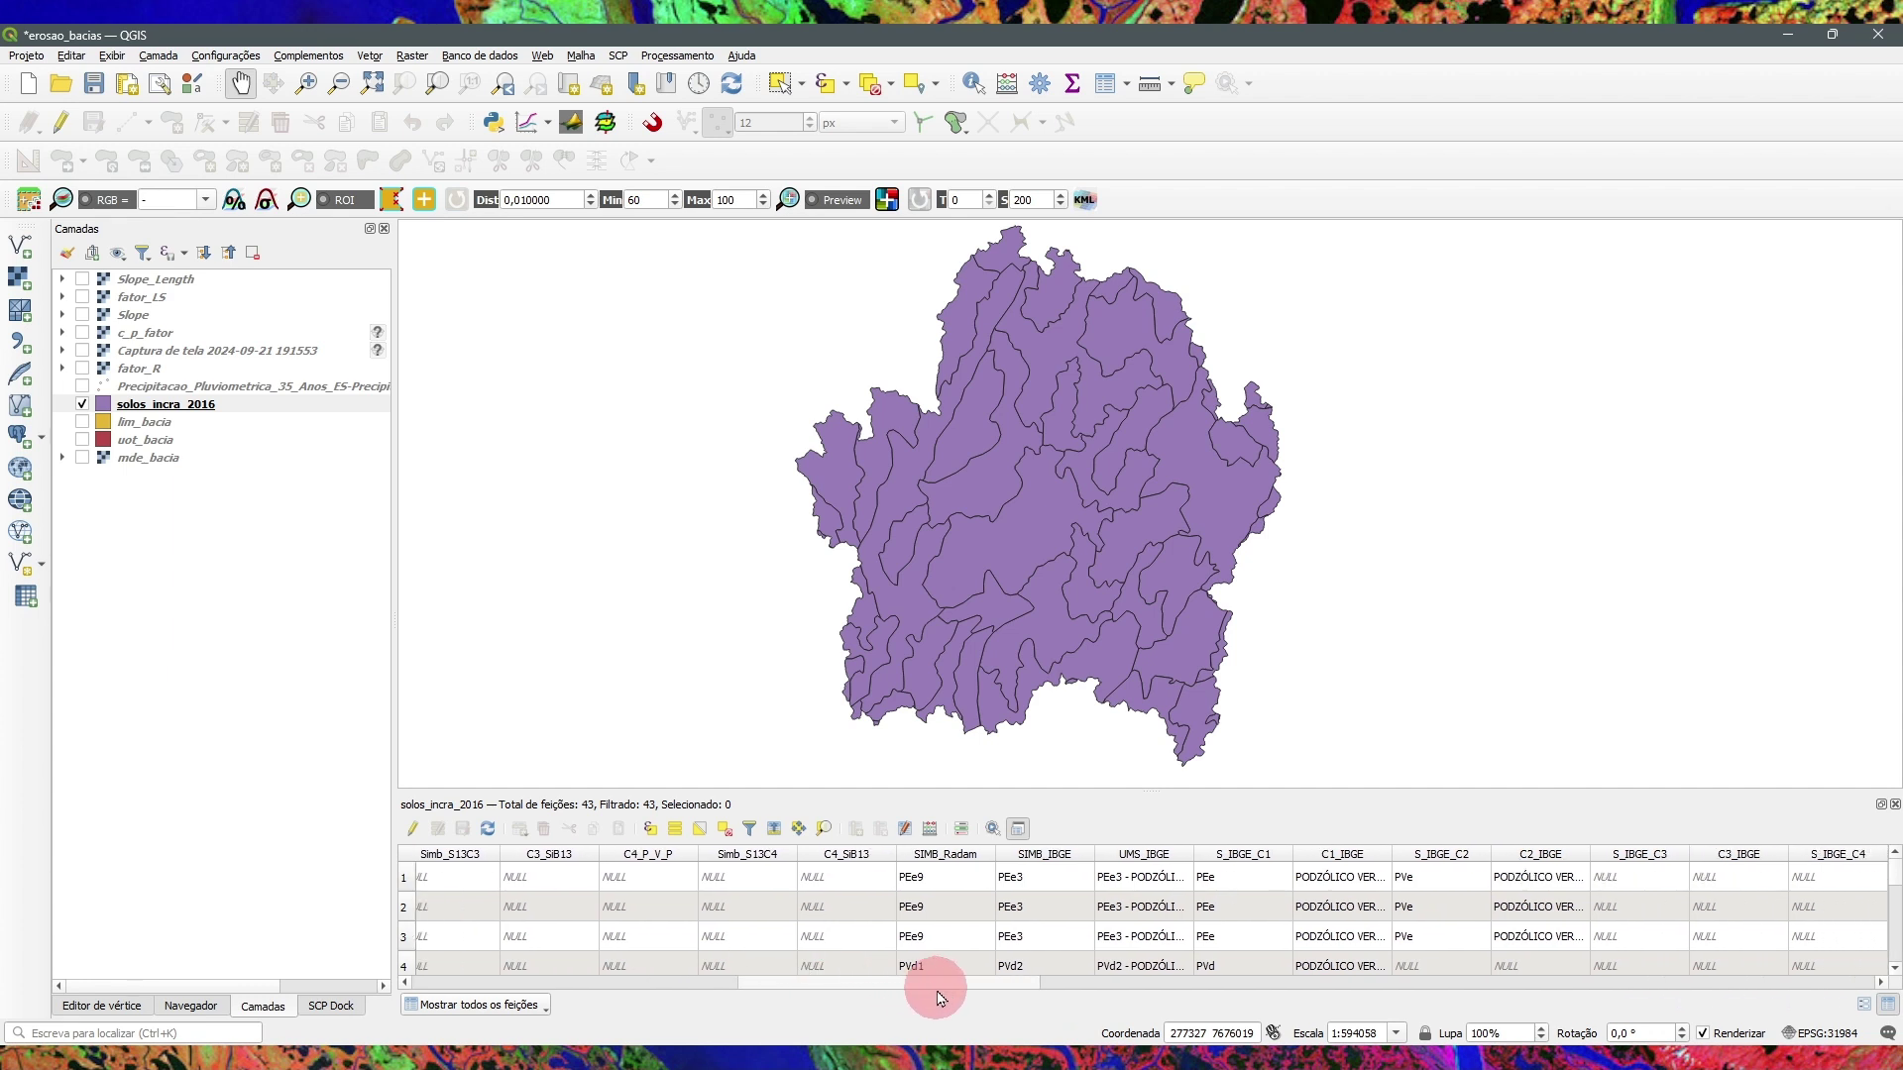
drag(940, 998, 501, 976)
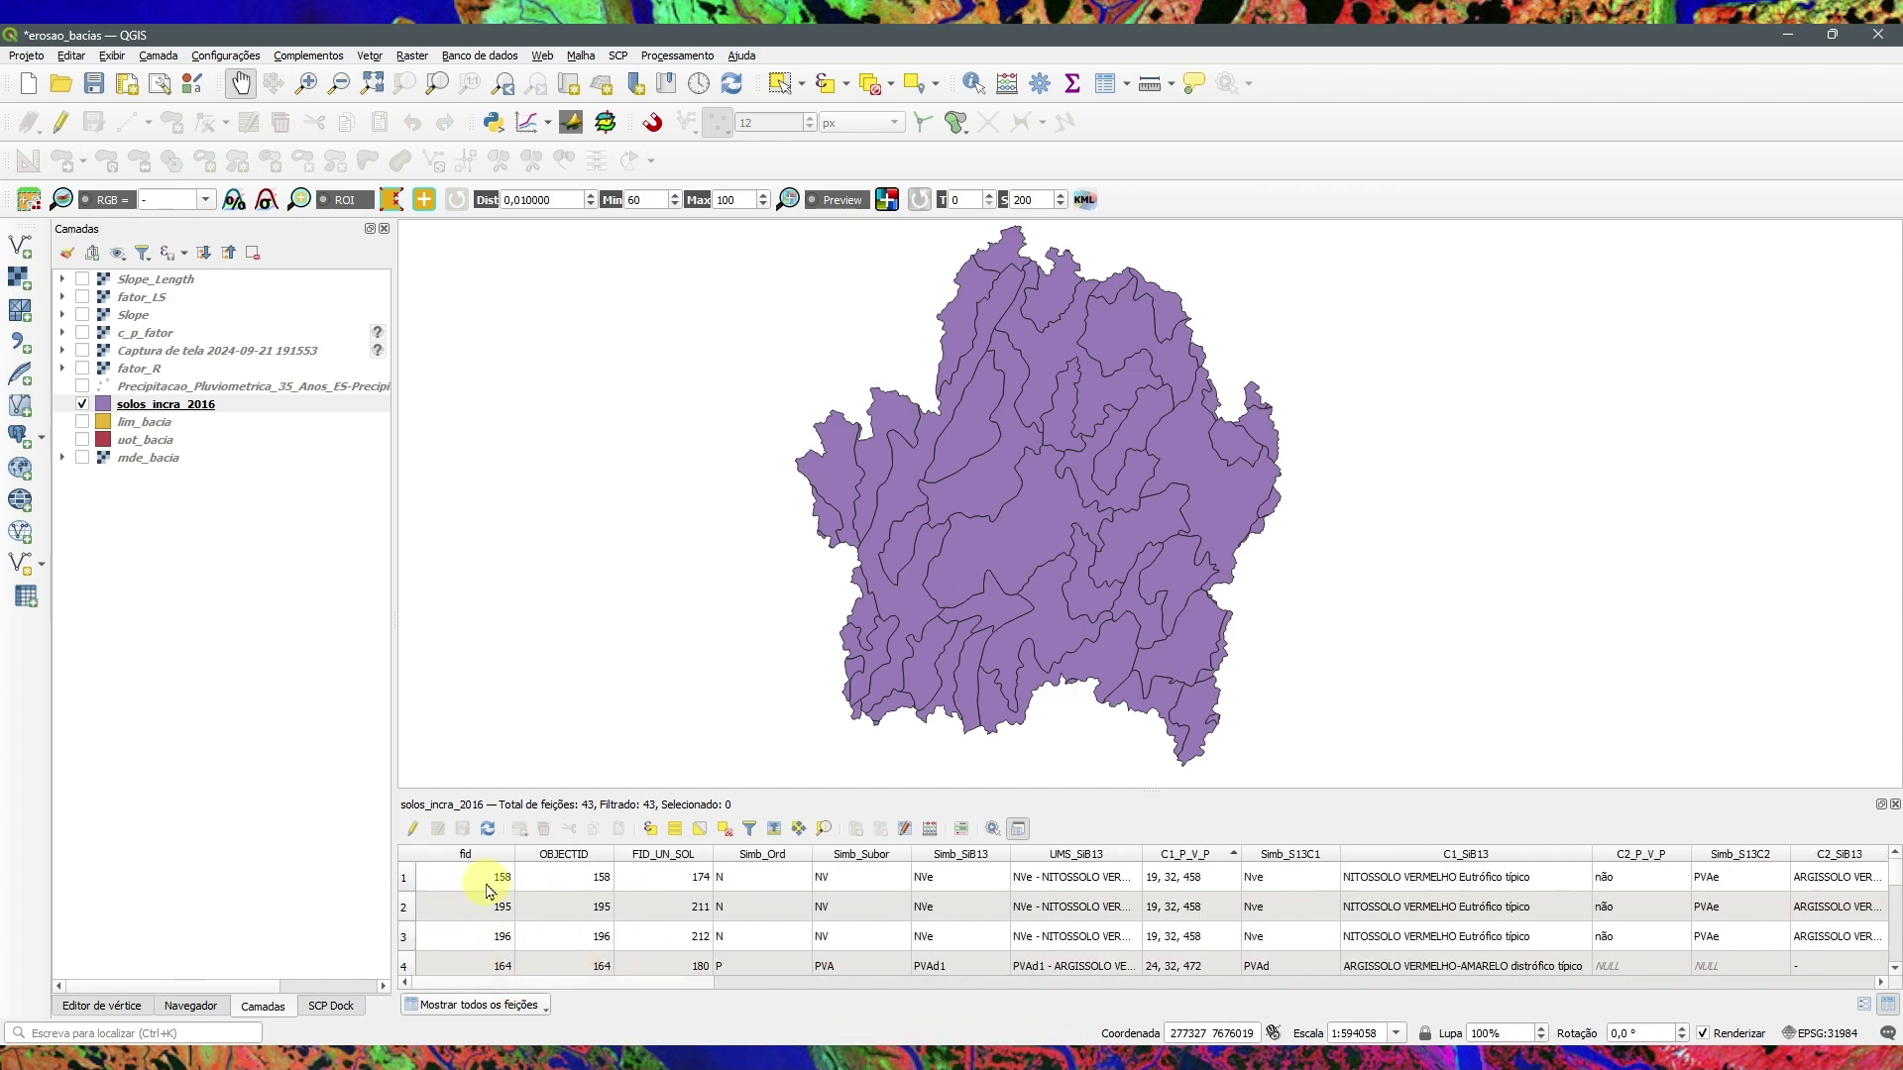
click(409, 829)
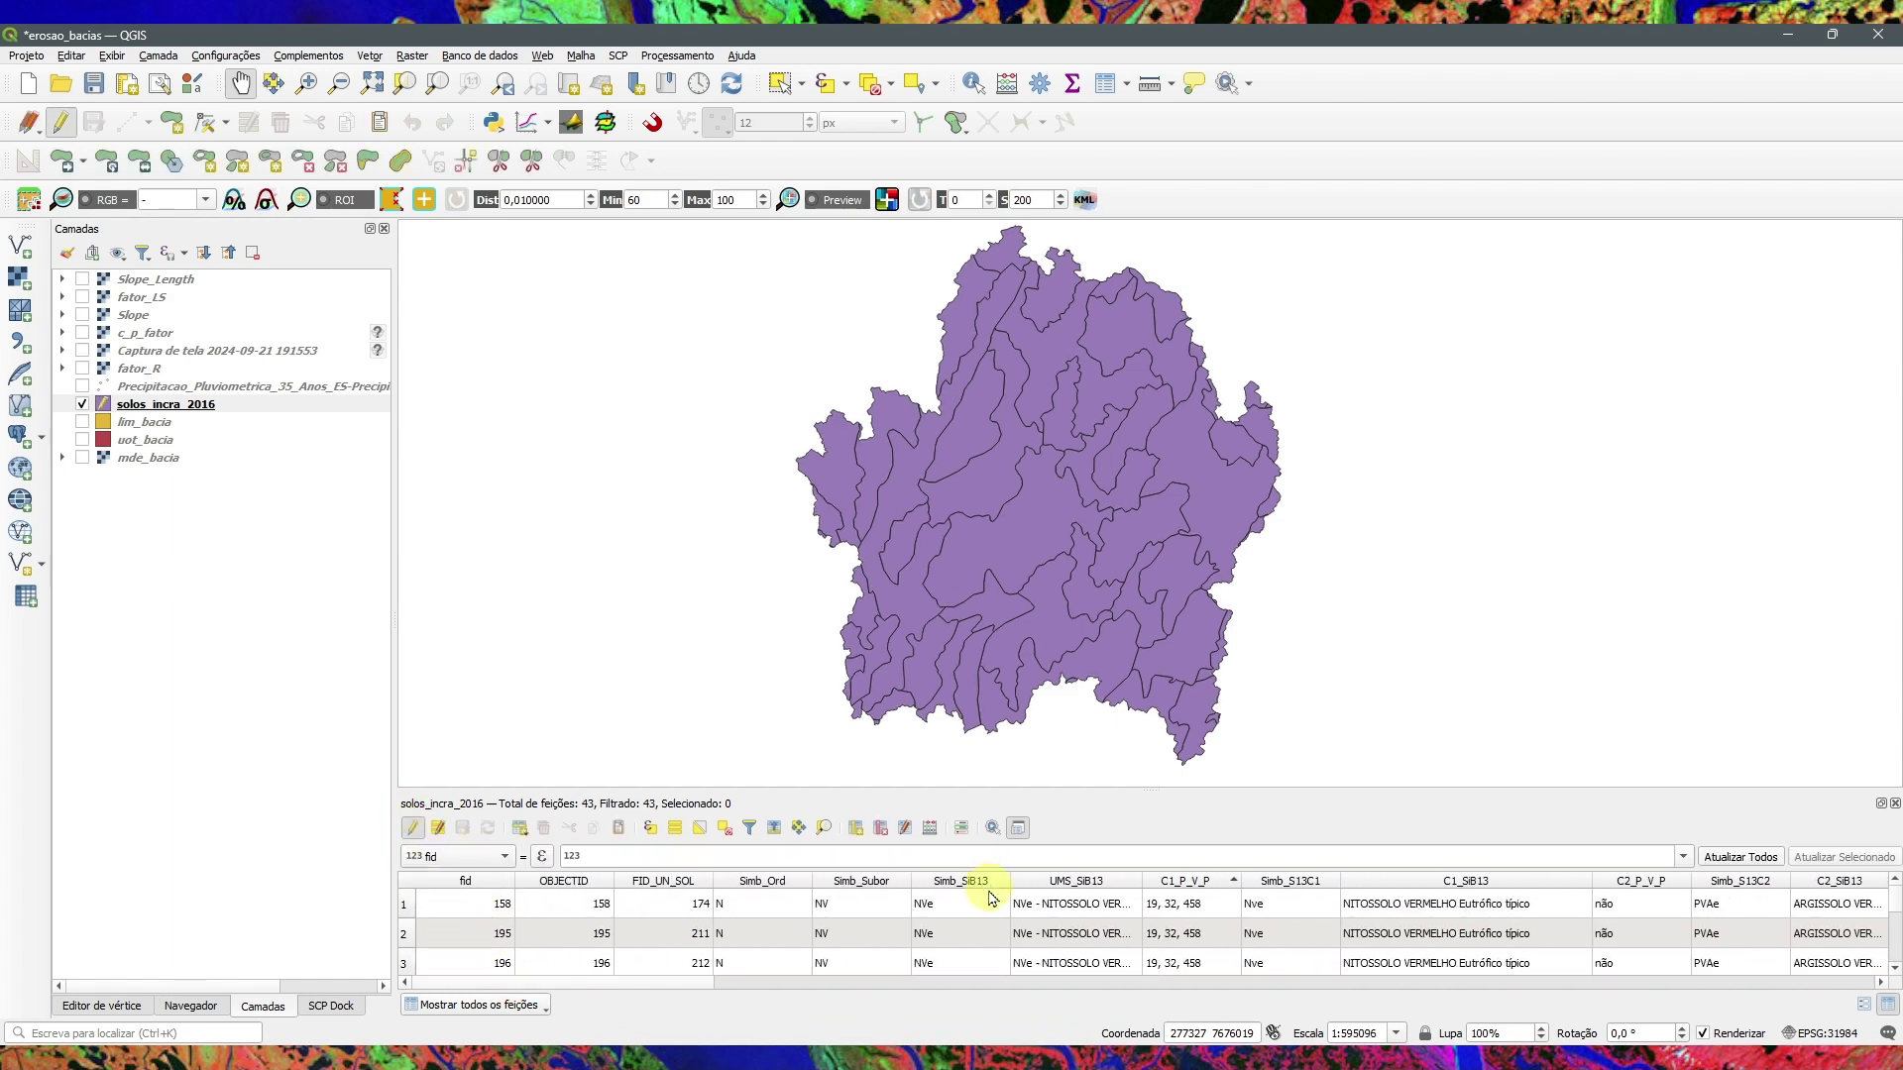
click(885, 833)
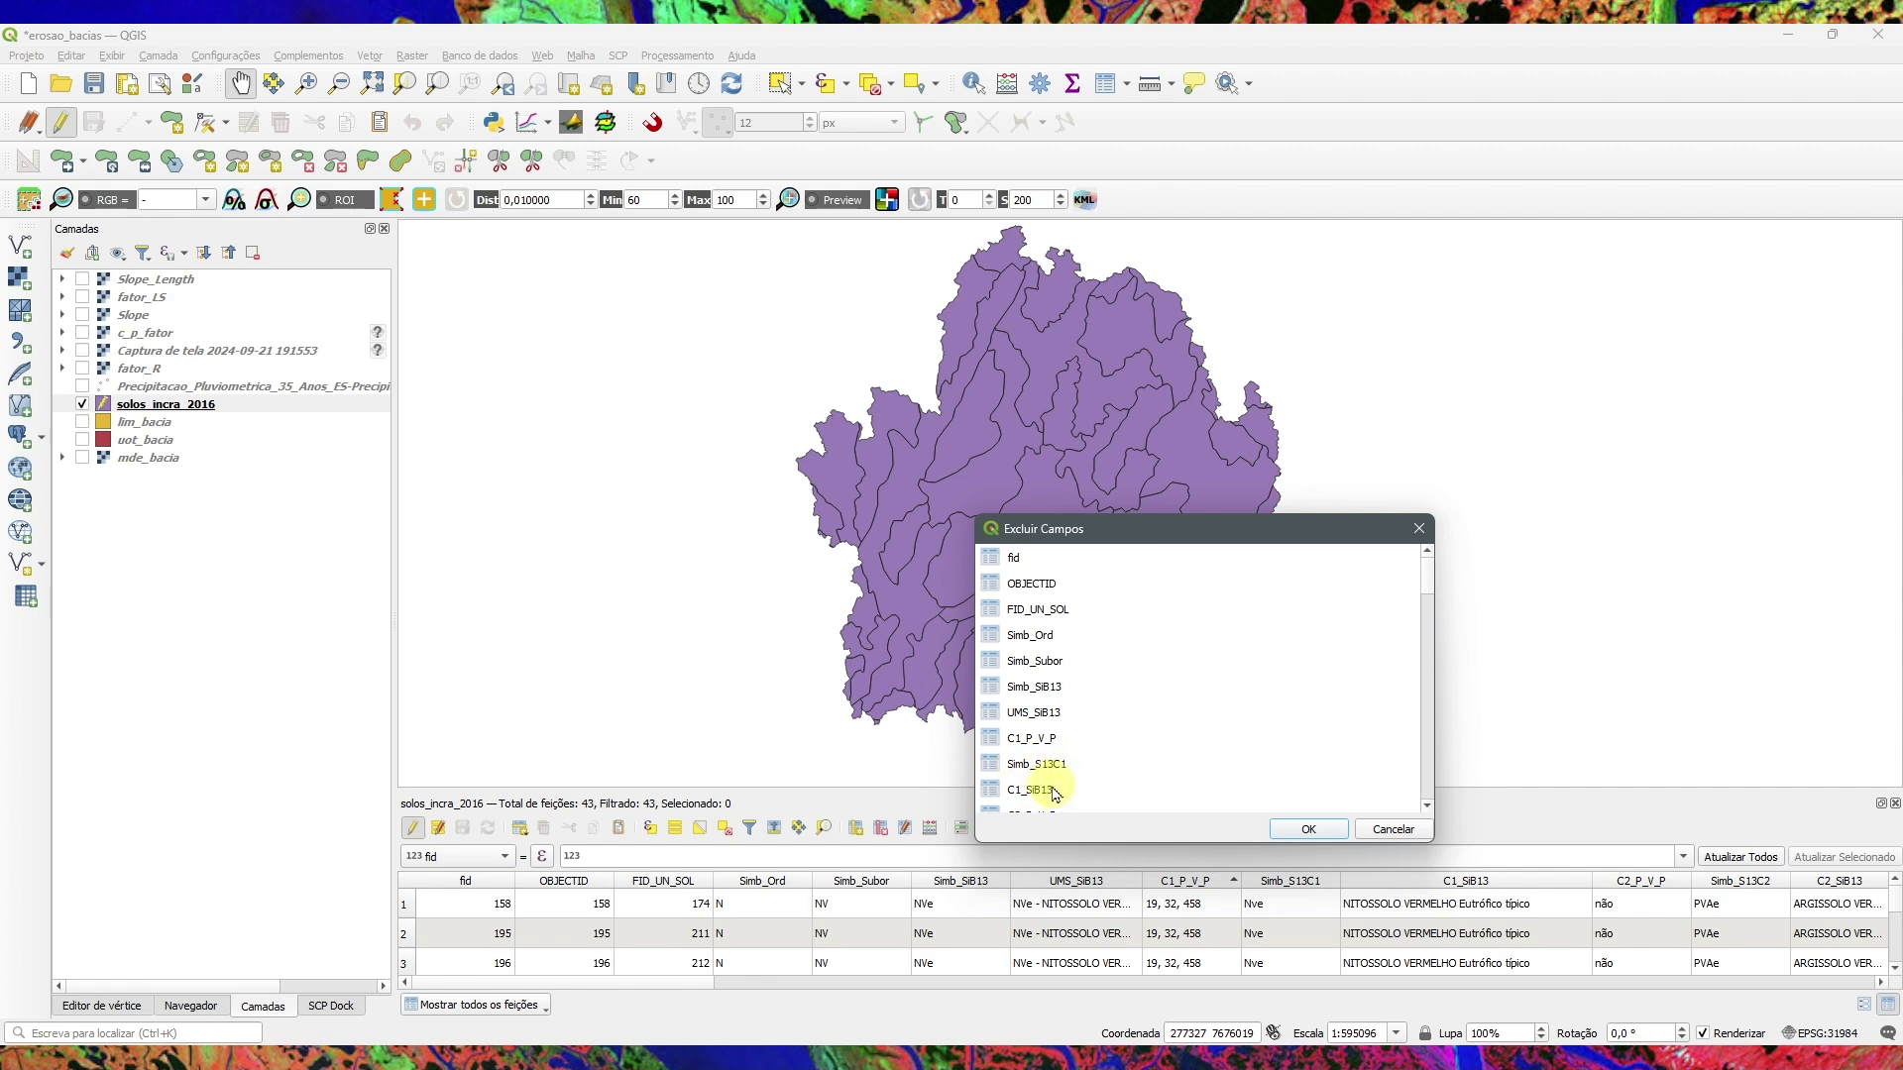
drag(1053, 776, 1090, 584)
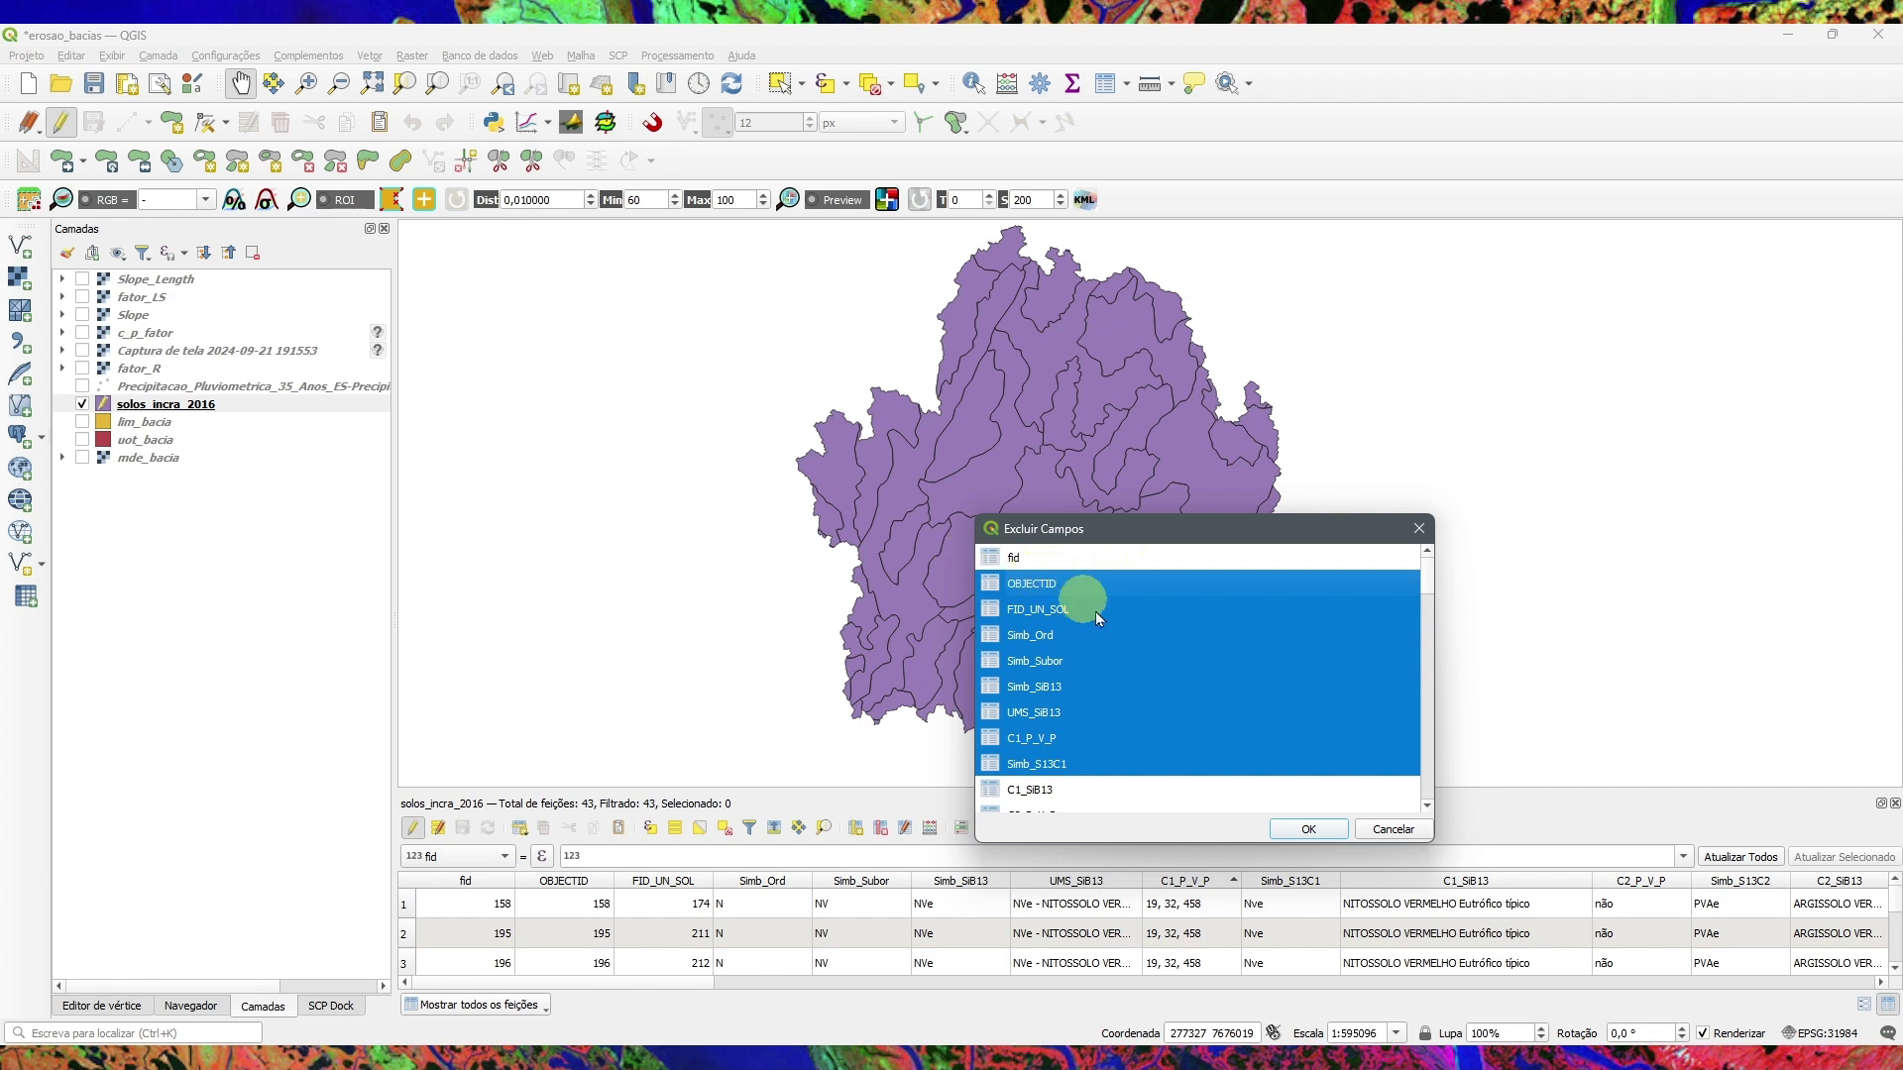
click(1304, 836)
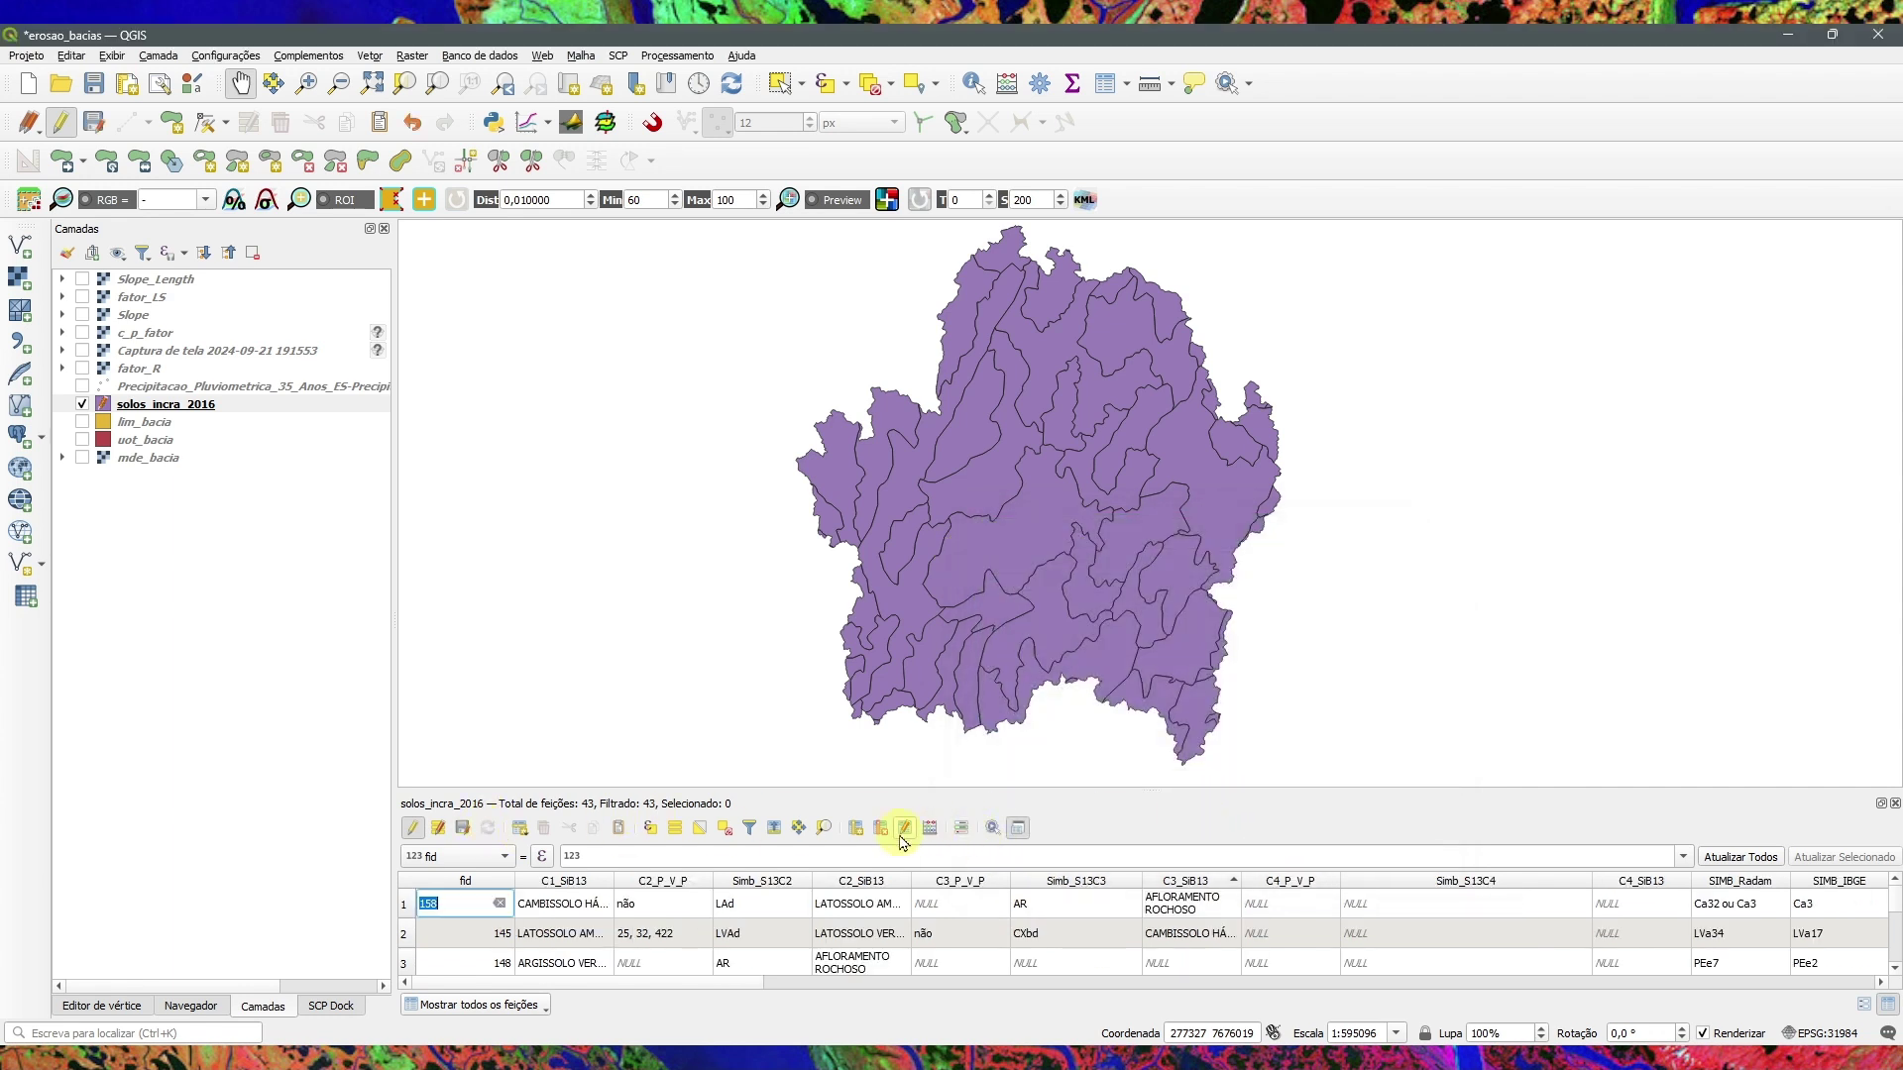
Step: Delete and save the removal of all fields after C1_SiB13, and widen the C1_SiB13 column to fit its contents
click(880, 828)
drag(1031, 621, 1097, 788)
click(1306, 829)
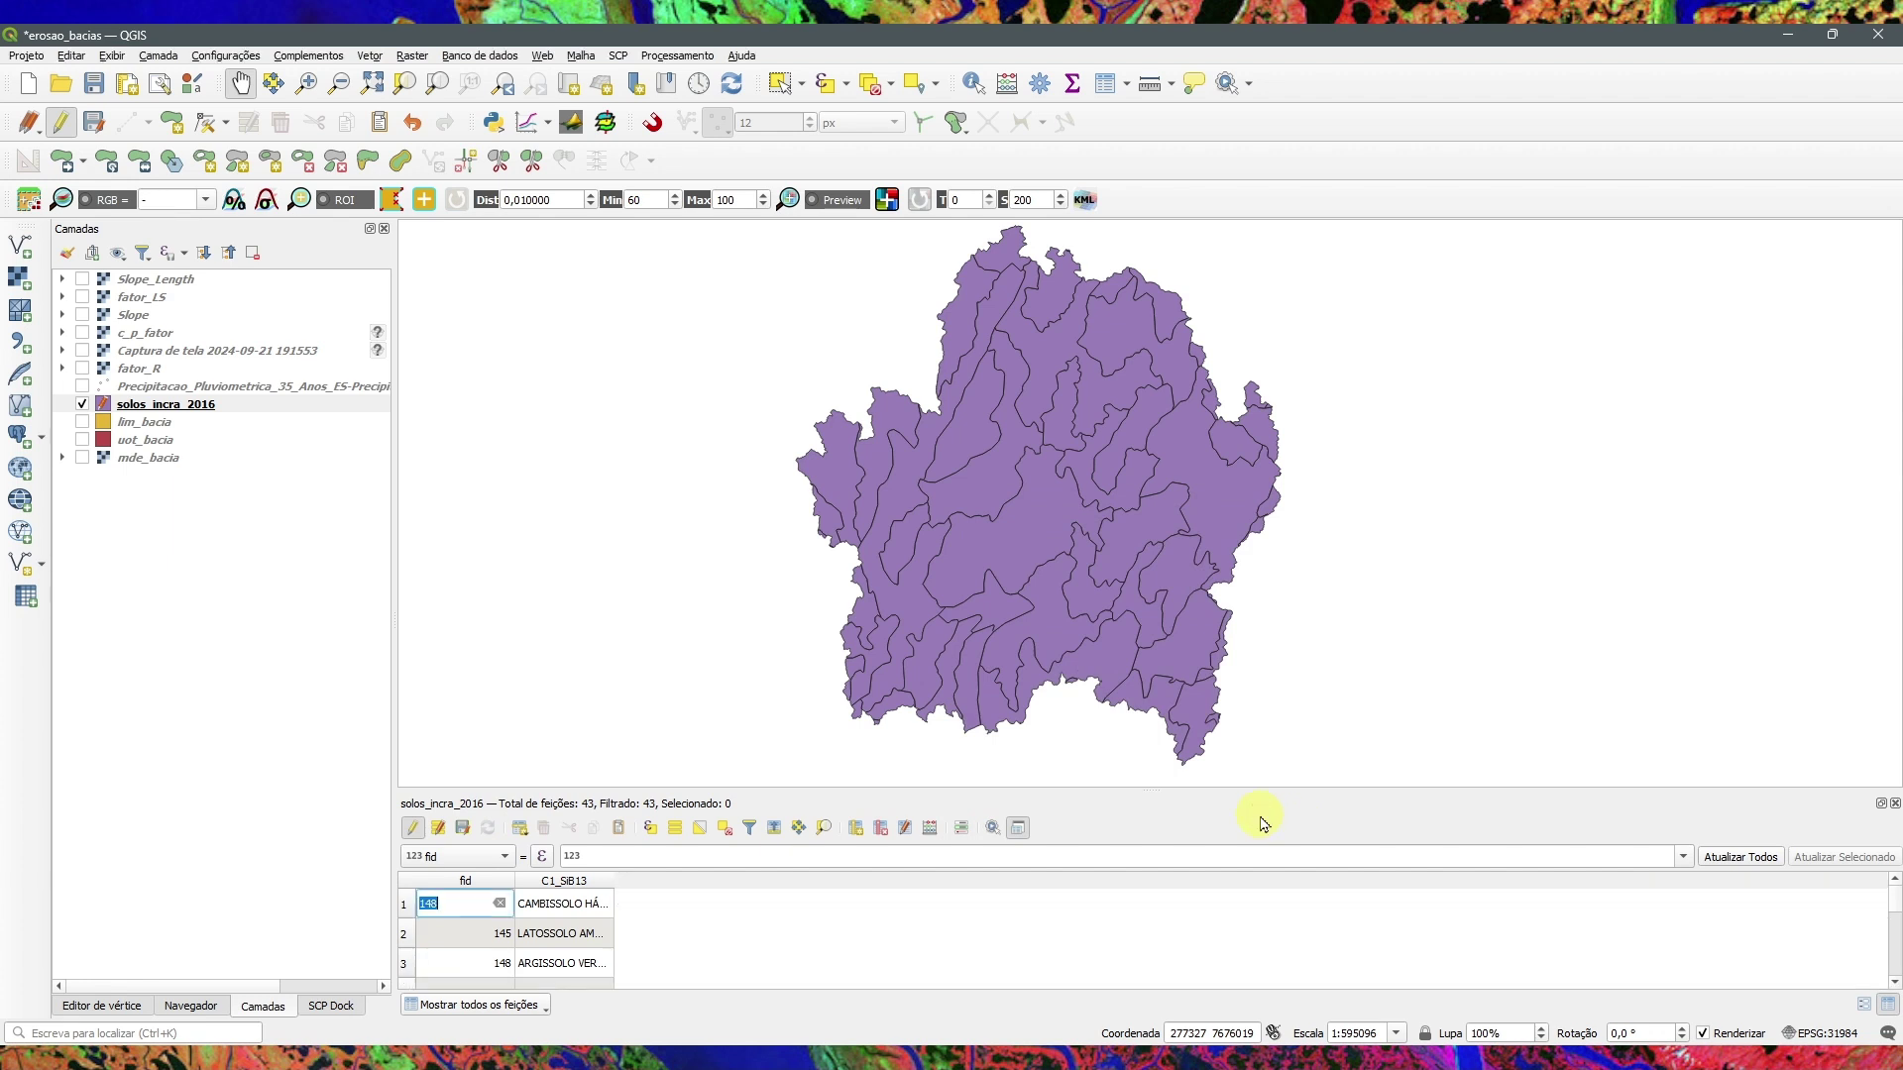
click(461, 829)
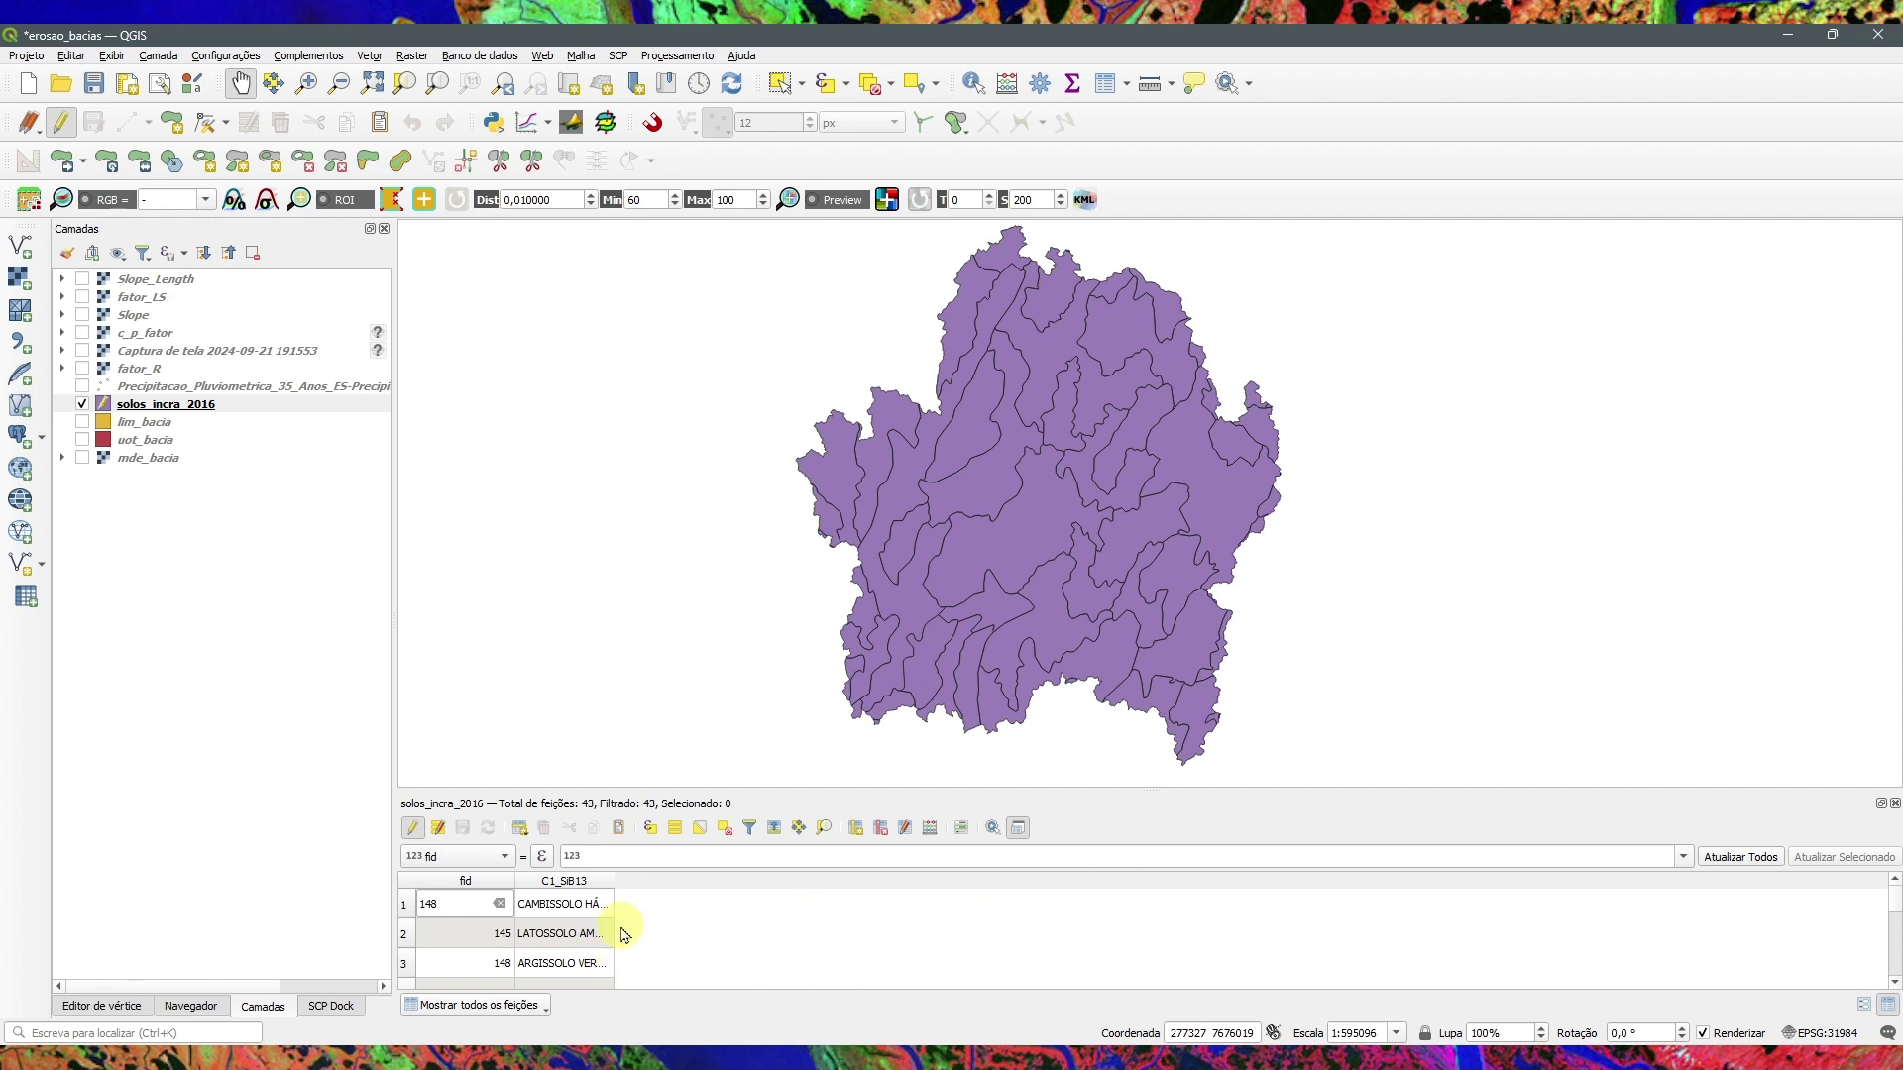
double_click(614, 884)
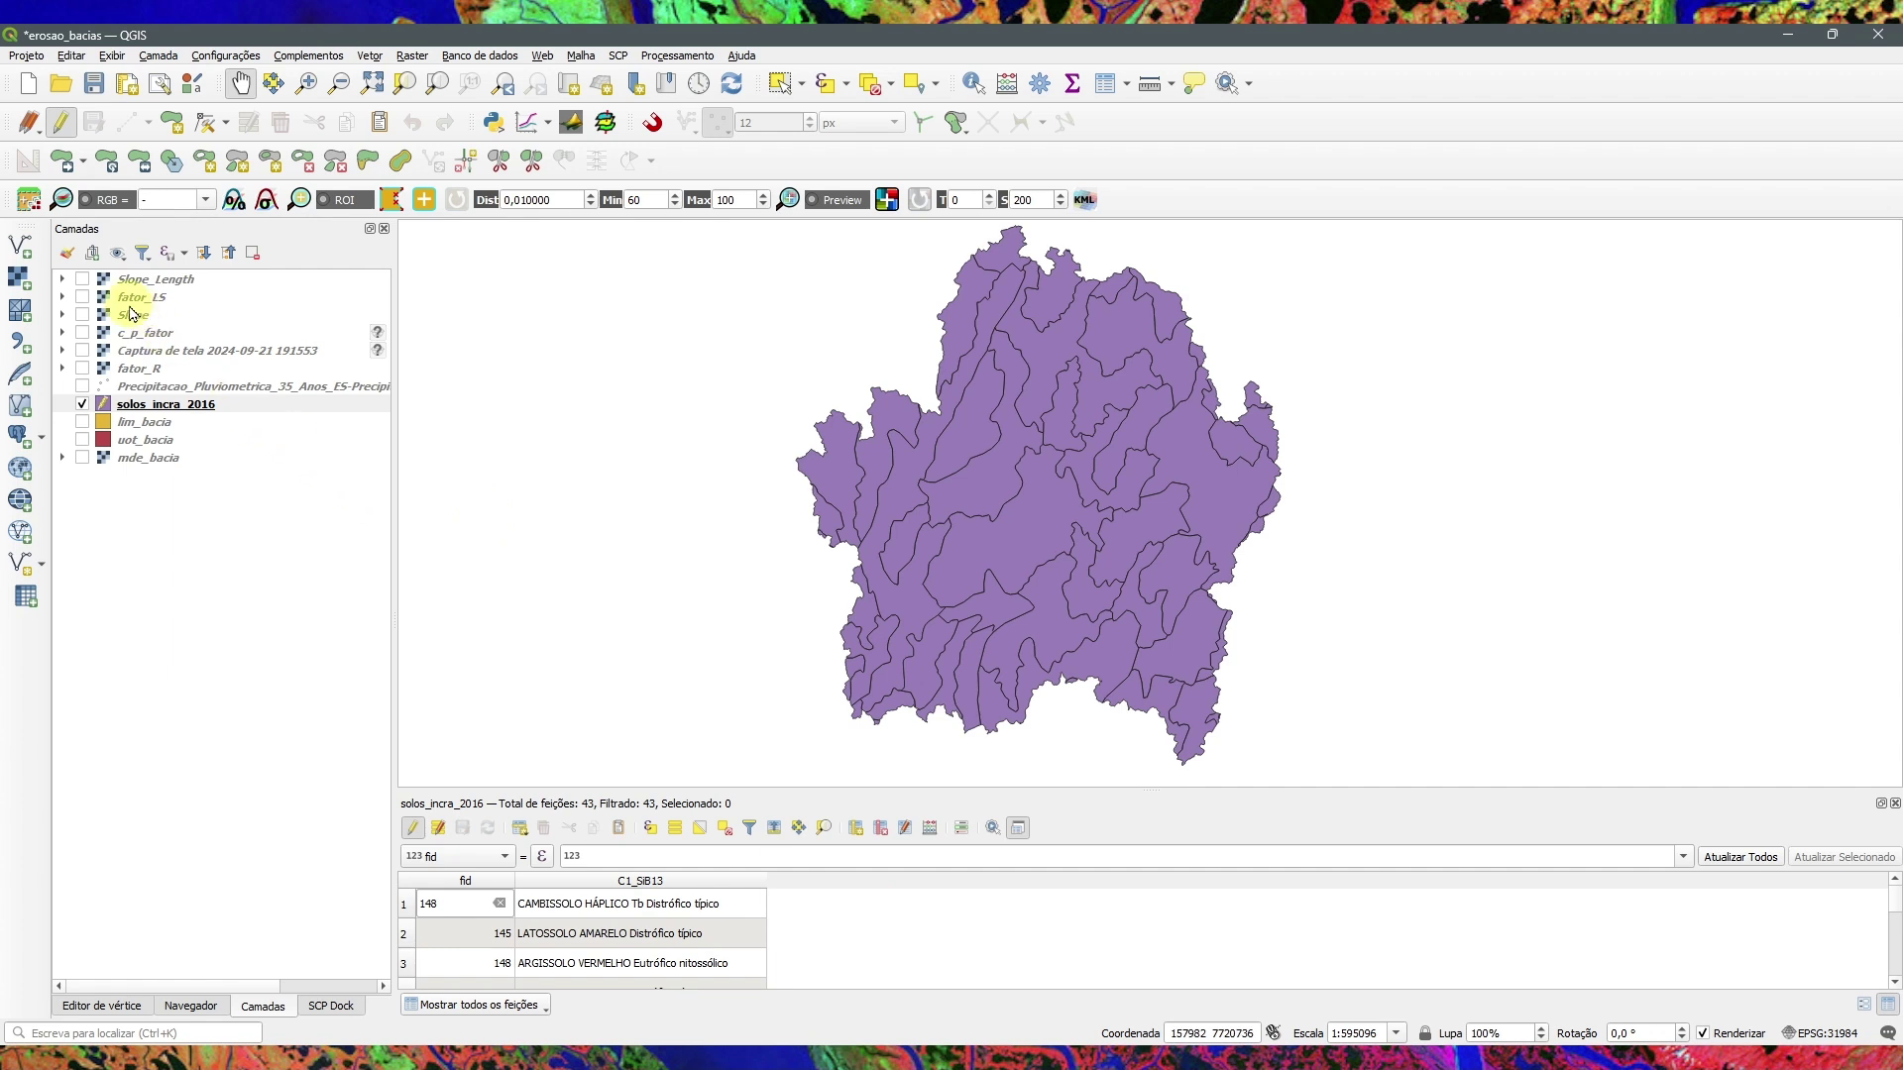
Step: Make the screen-capture raster layer visible and rename it Fator_K_tabela
click(84, 351)
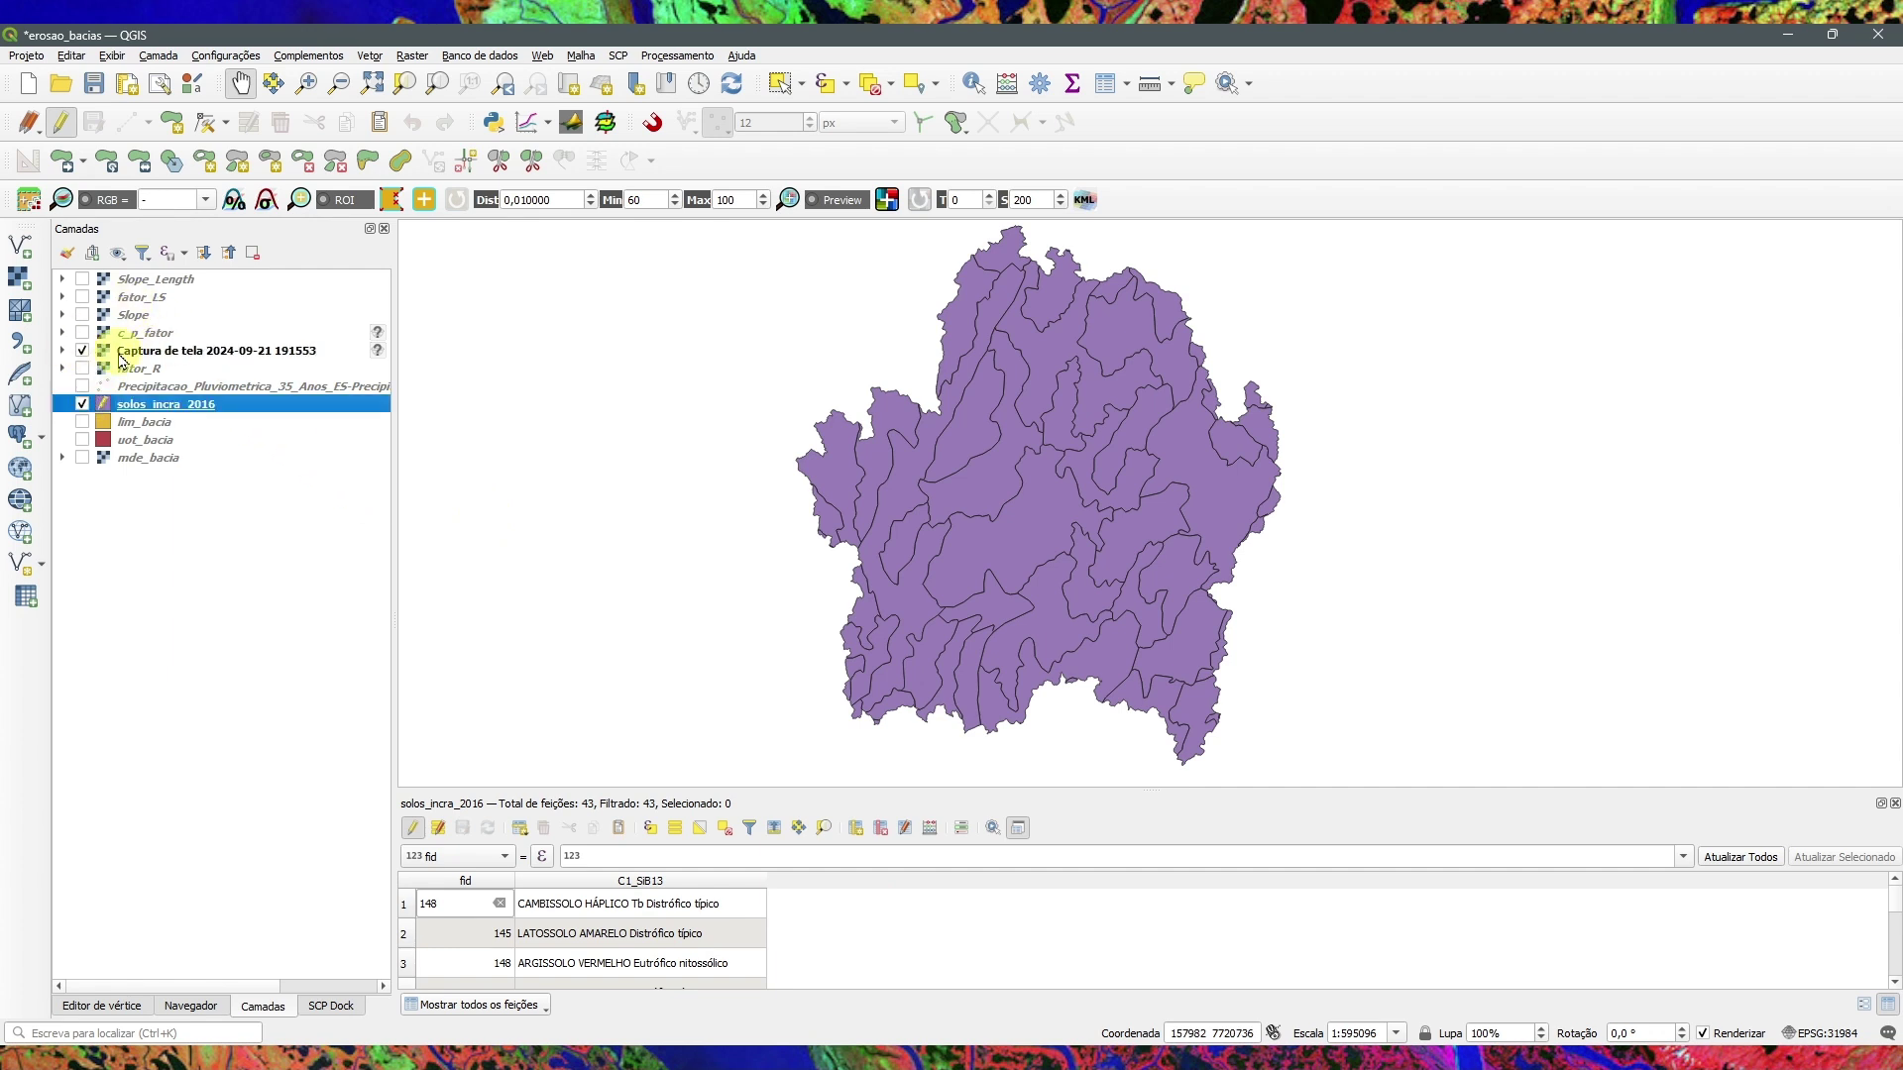
click(121, 350)
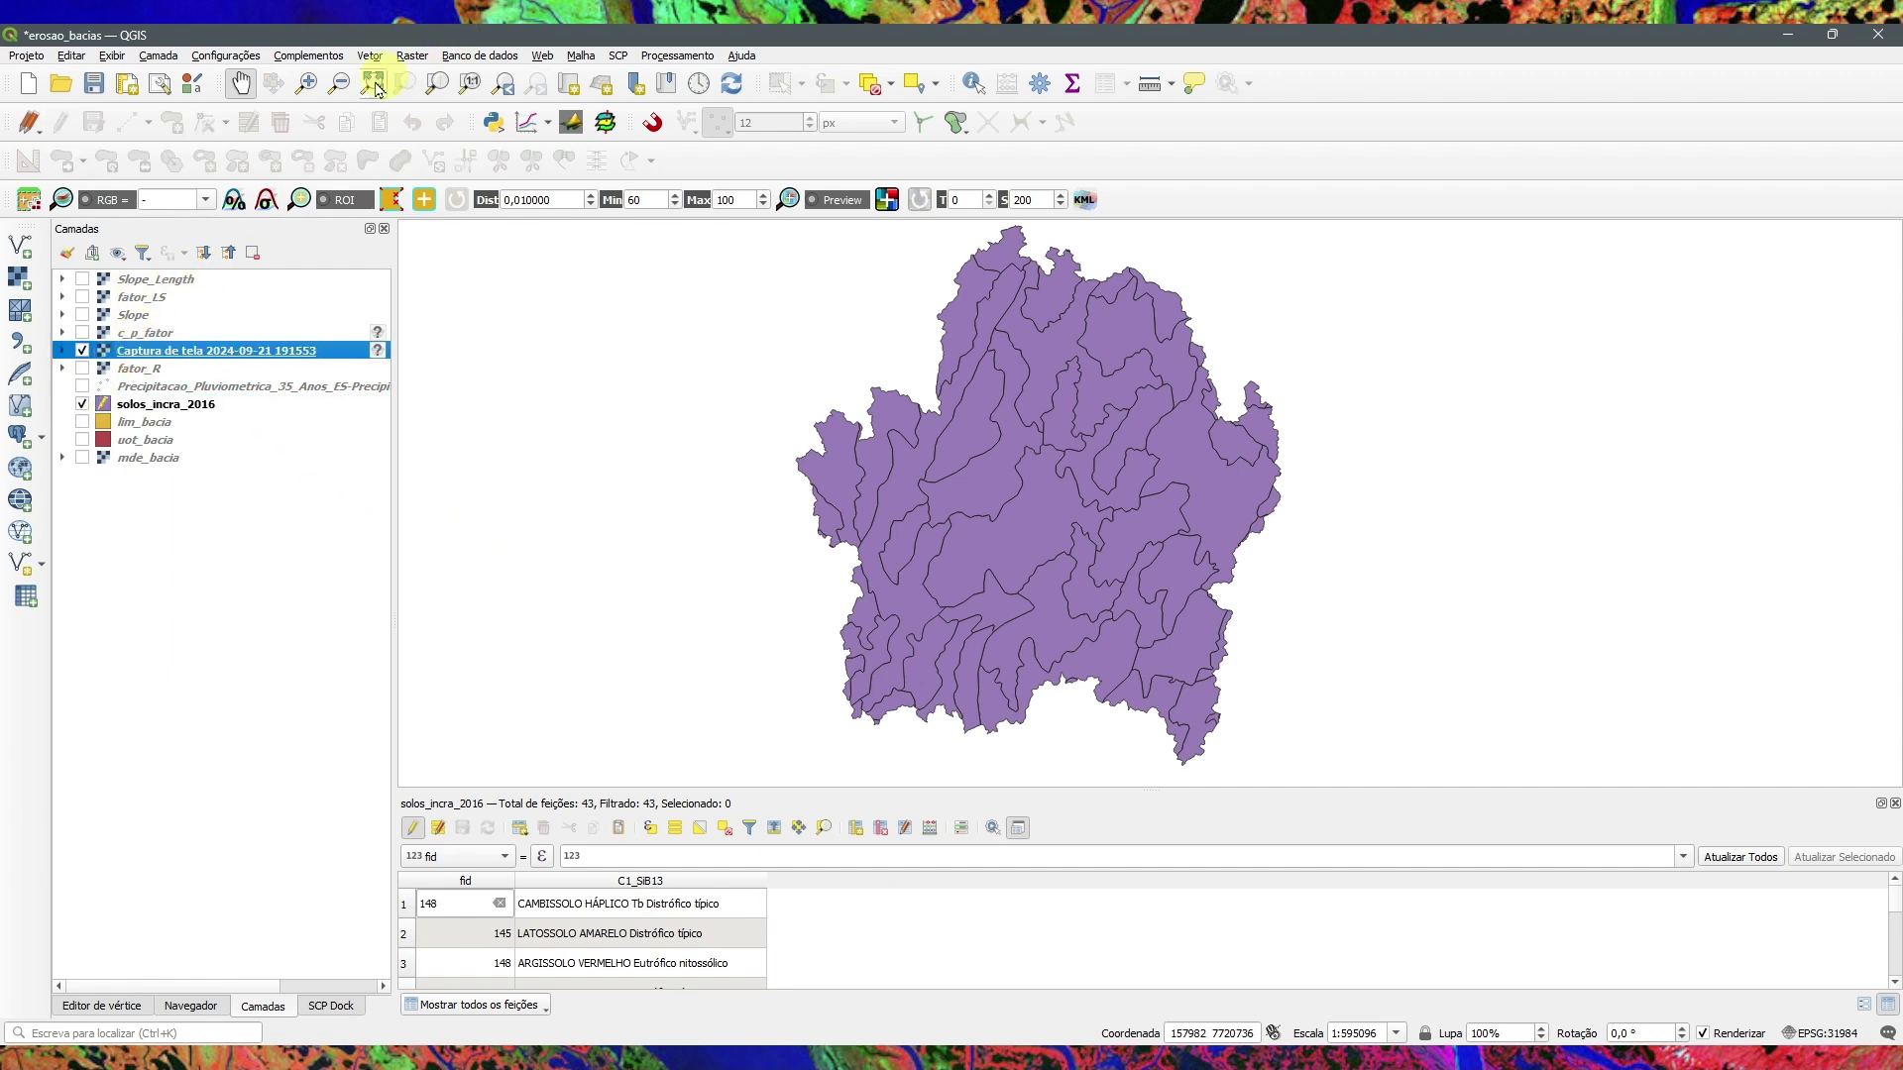
right_click(211, 355)
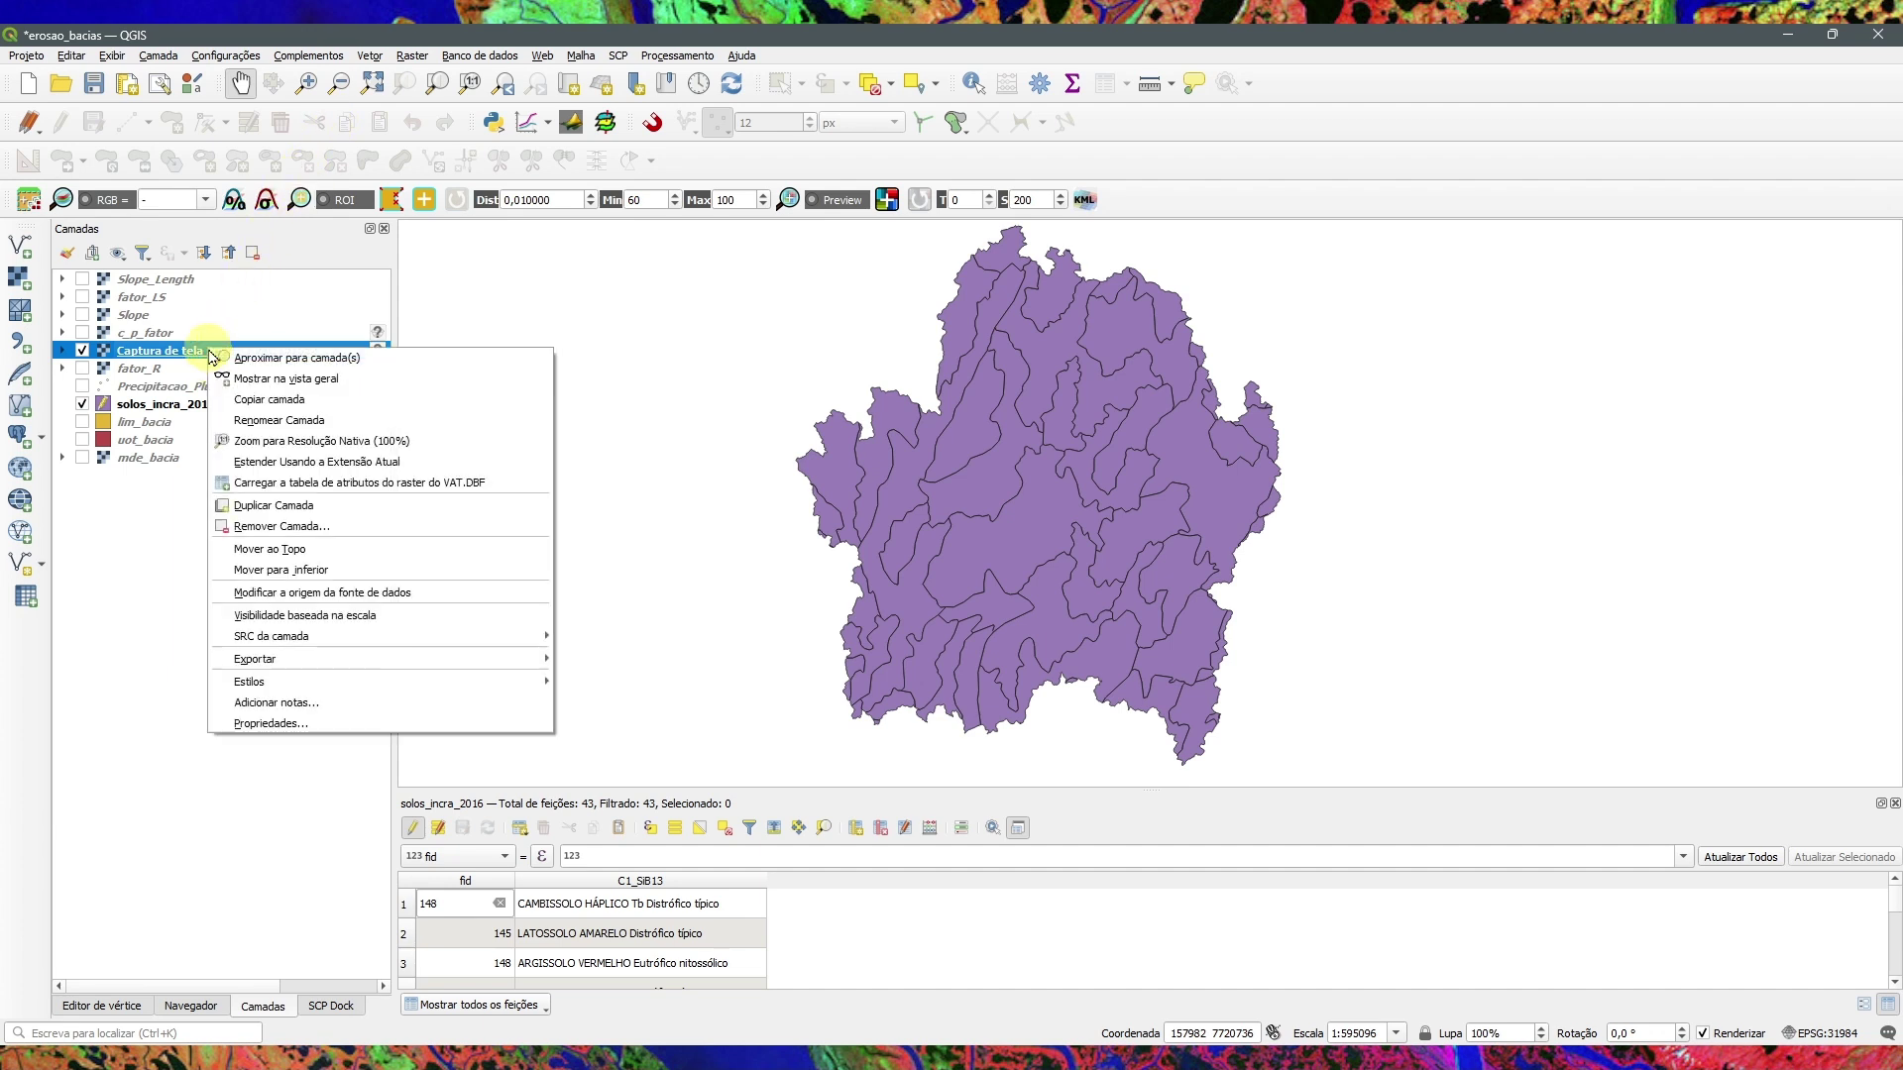
click(277, 420)
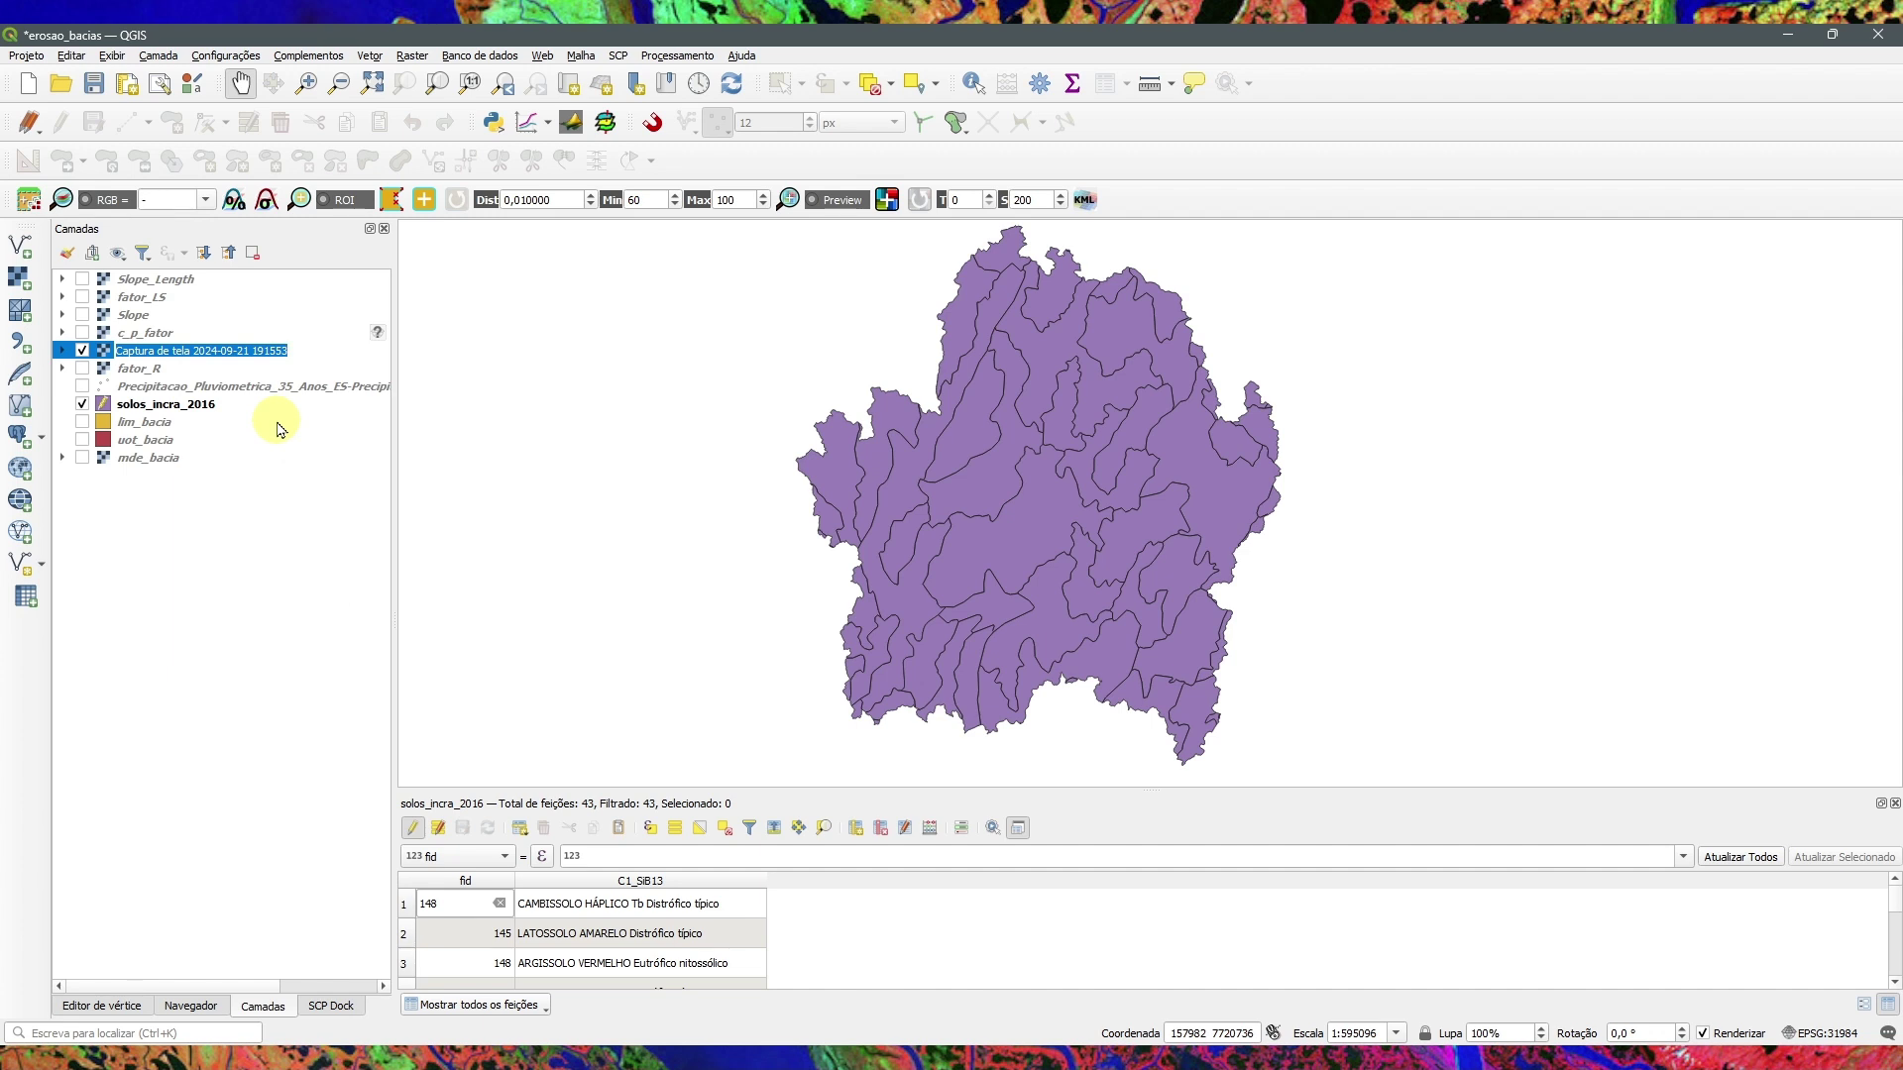
text(Fator_K_tabela)
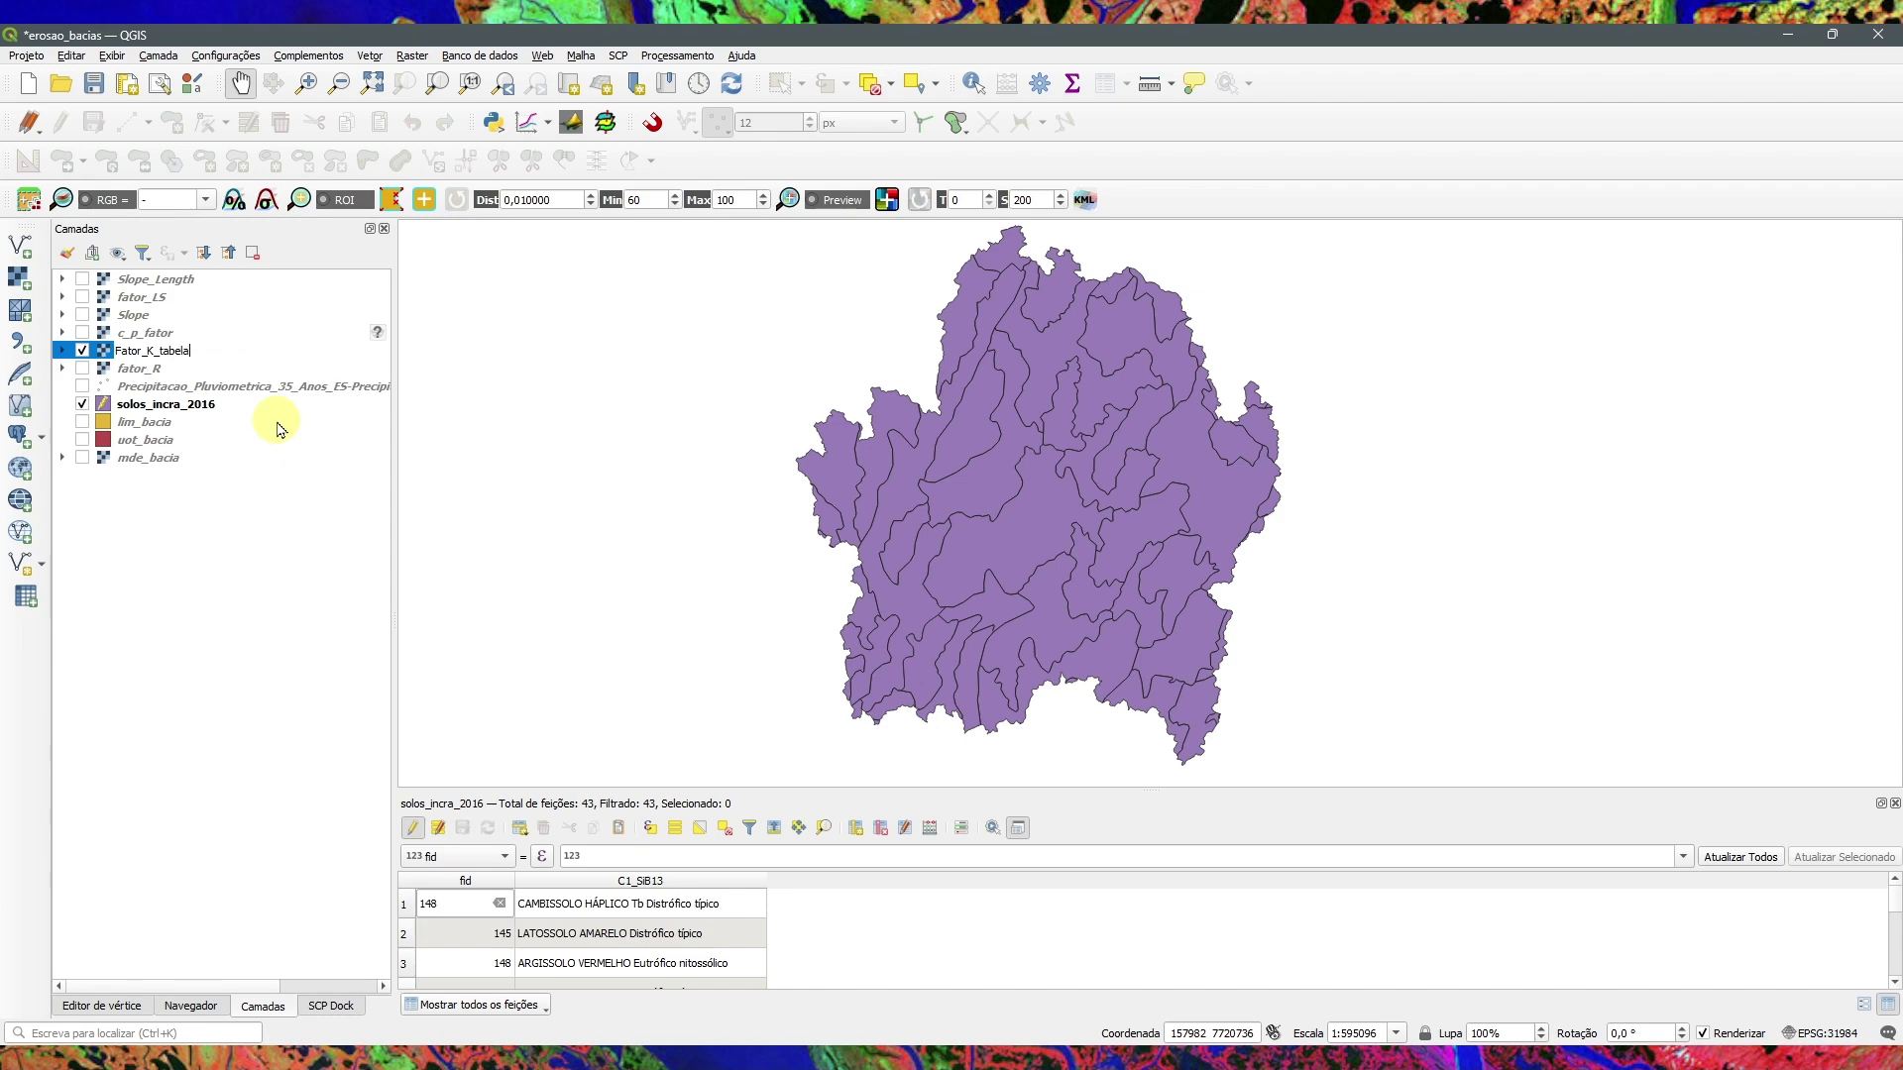
key(Return)
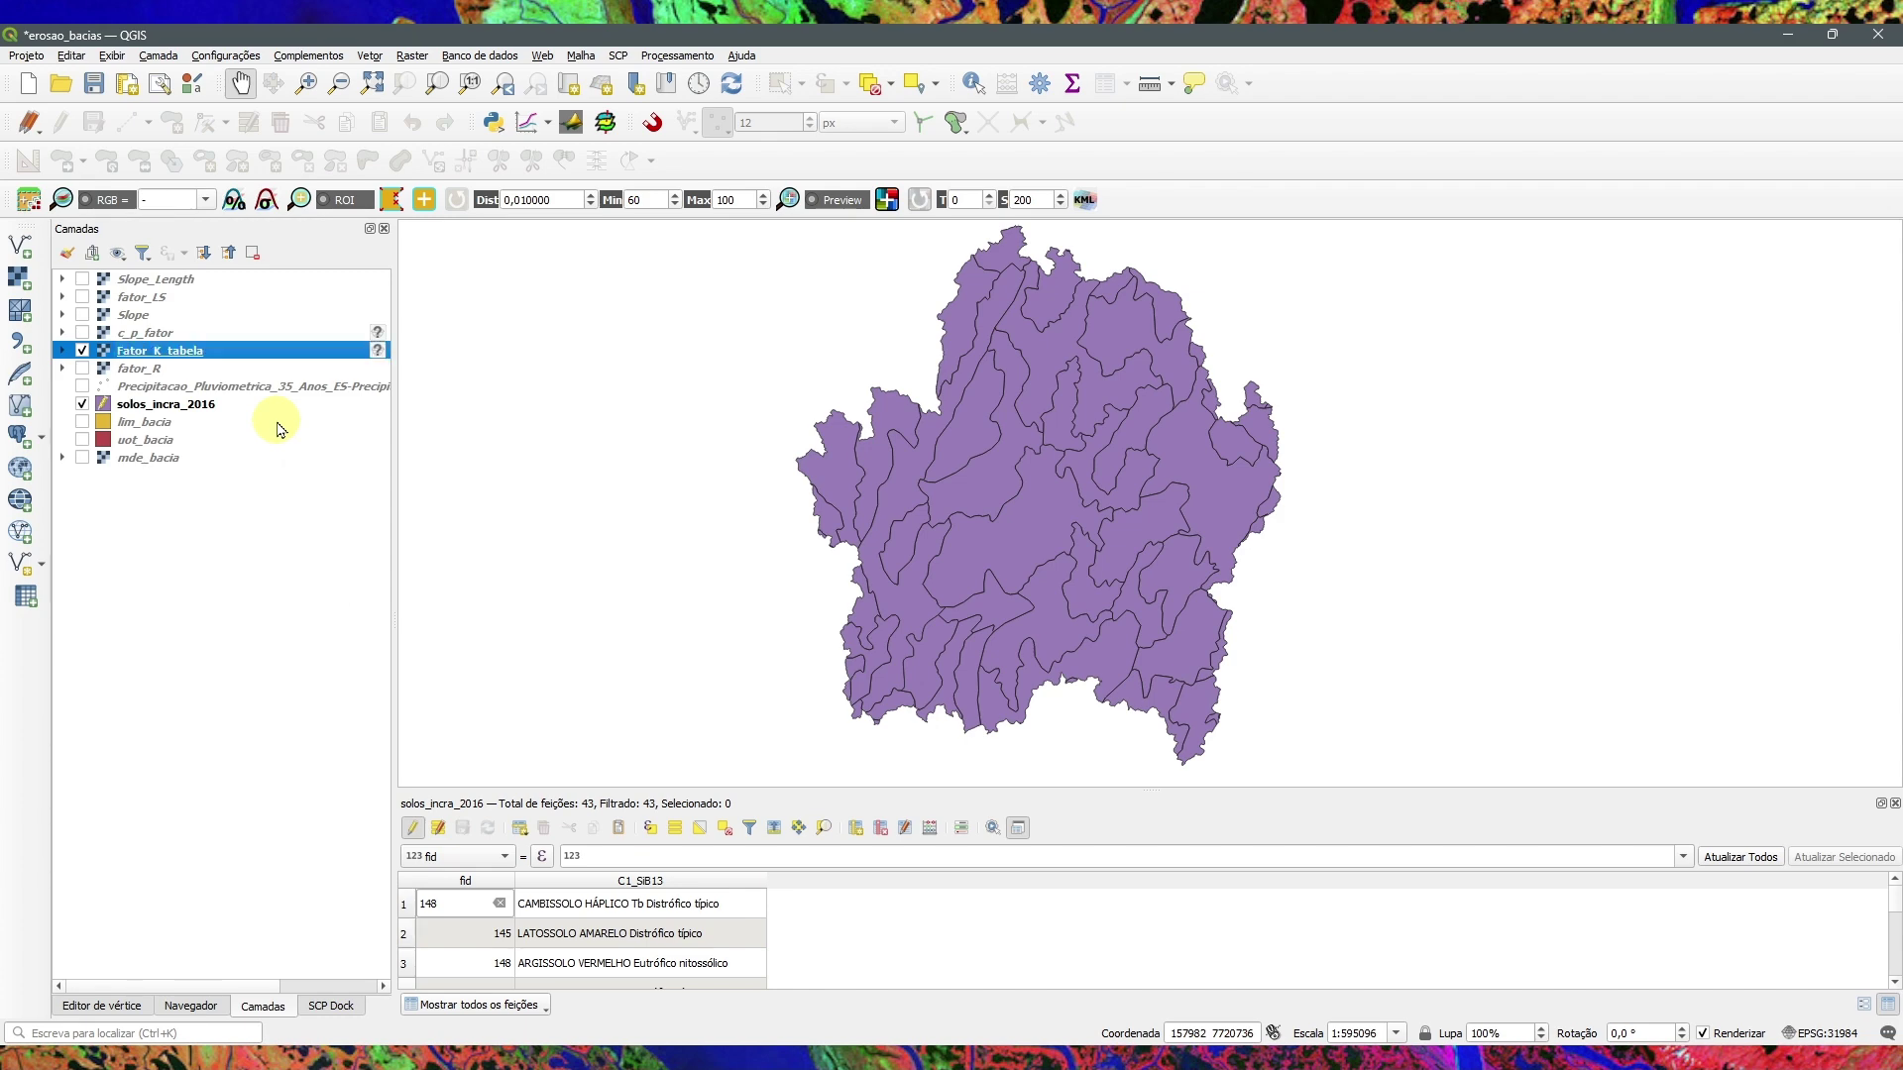
Step: Examine the soil classes and their Horizonte A and B erodibility (K) values in the Fator_K_tabela image
click(411, 88)
drag(804, 434, 683, 433)
scroll(687, 436, up, 1)
drag(582, 433, 712, 488)
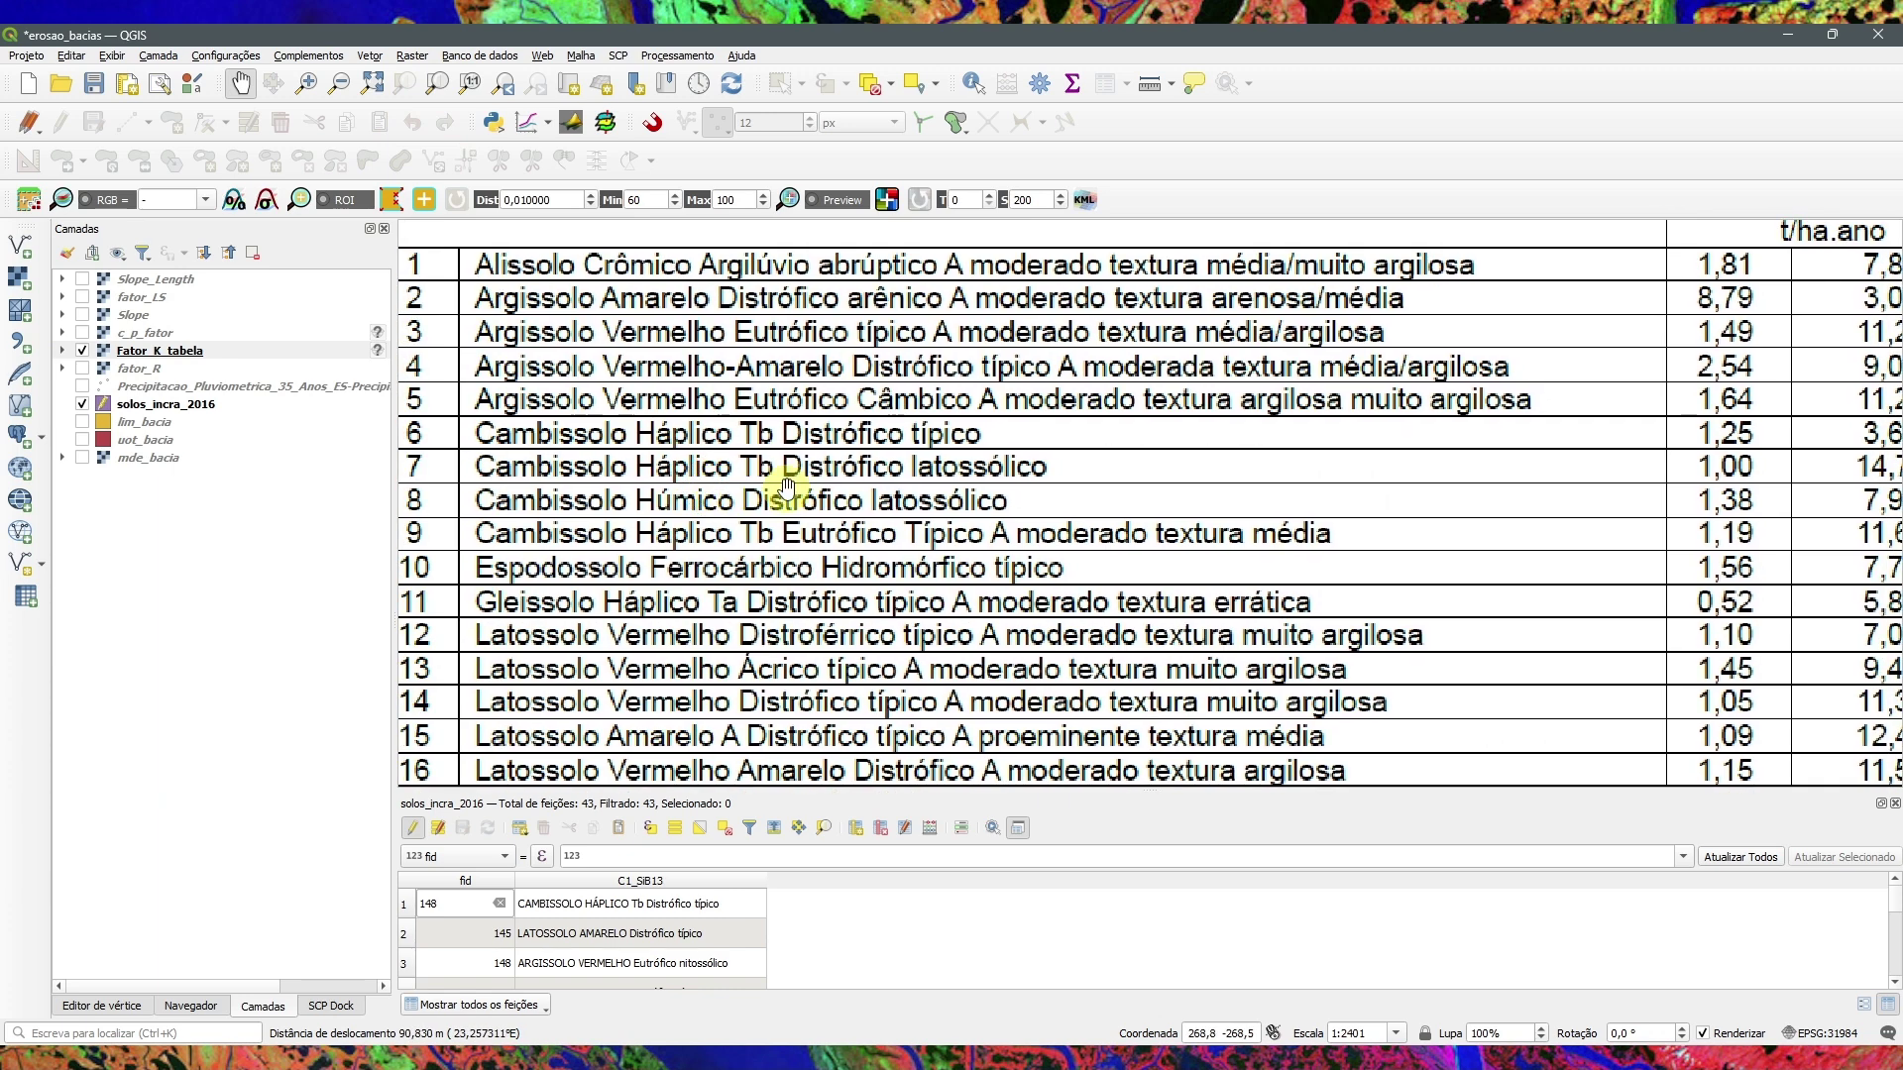
drag(878, 487, 1140, 758)
drag(1529, 544, 1247, 603)
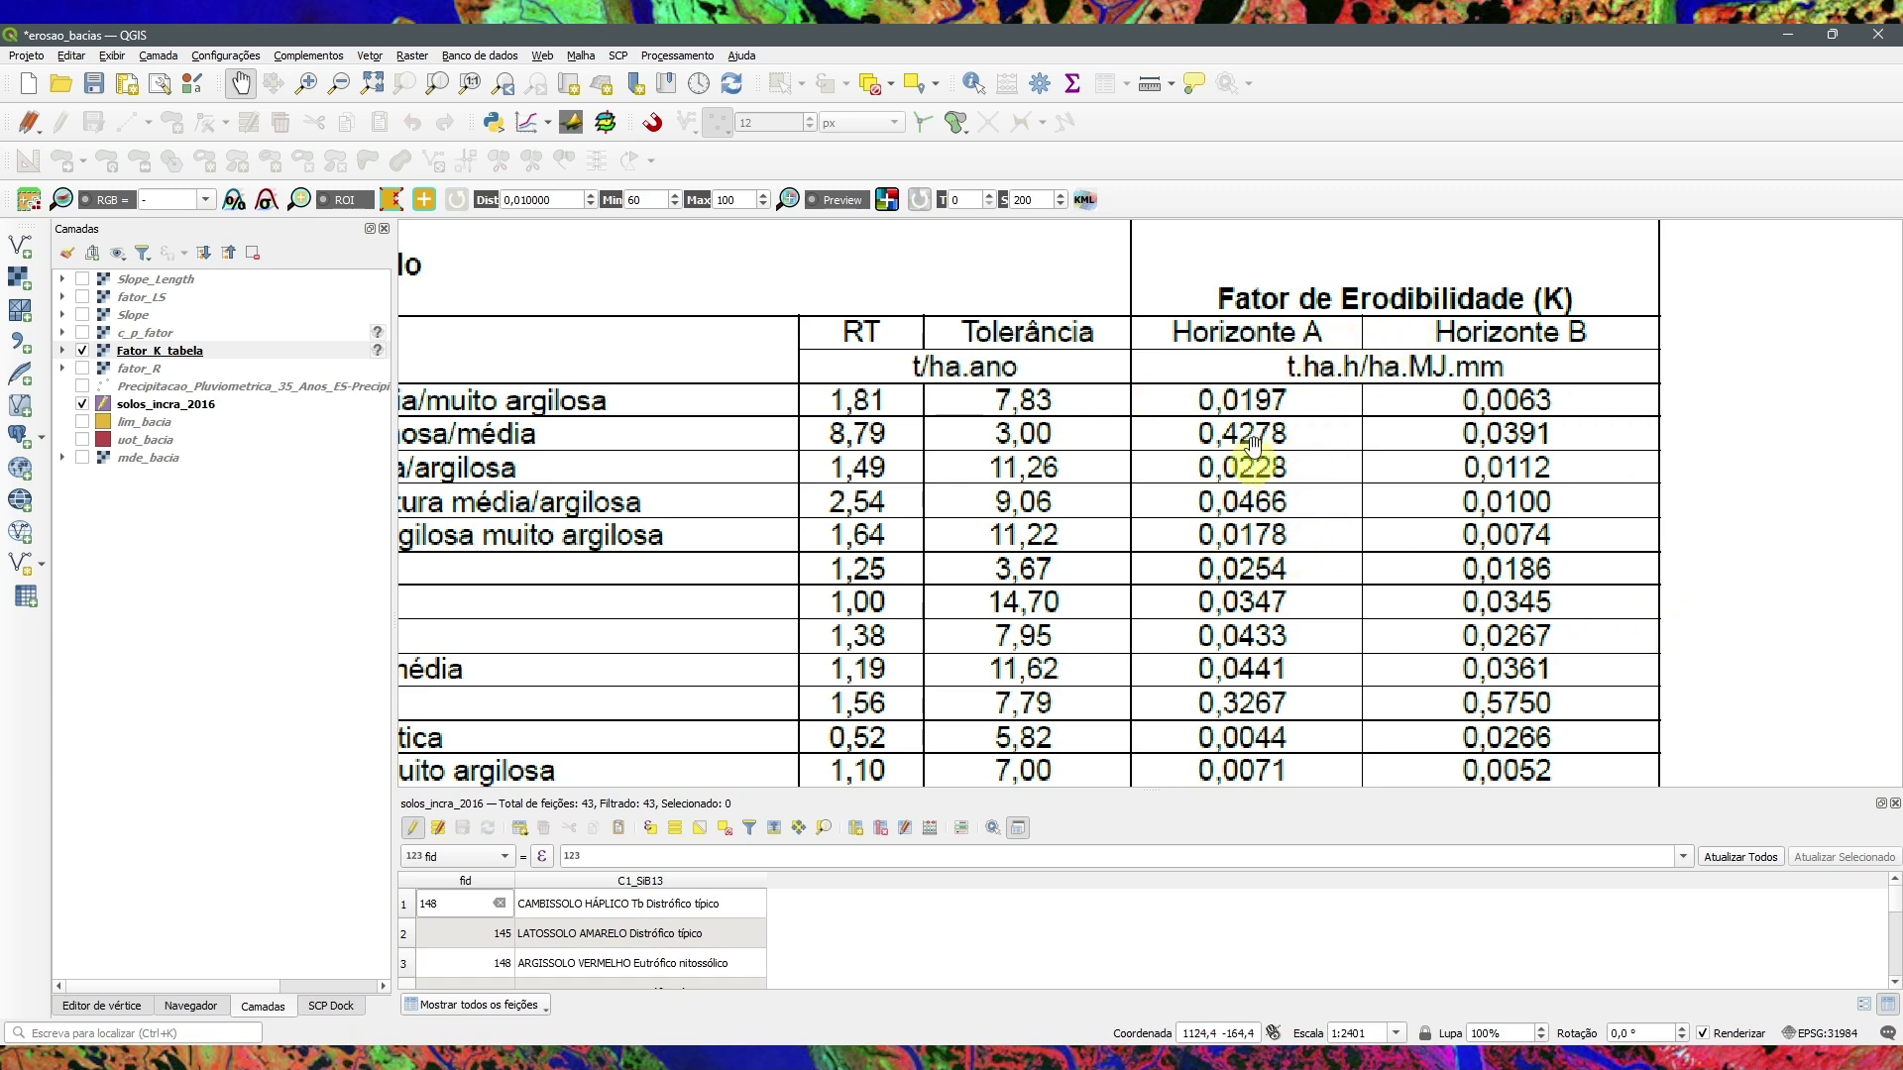
drag(991, 560, 1185, 544)
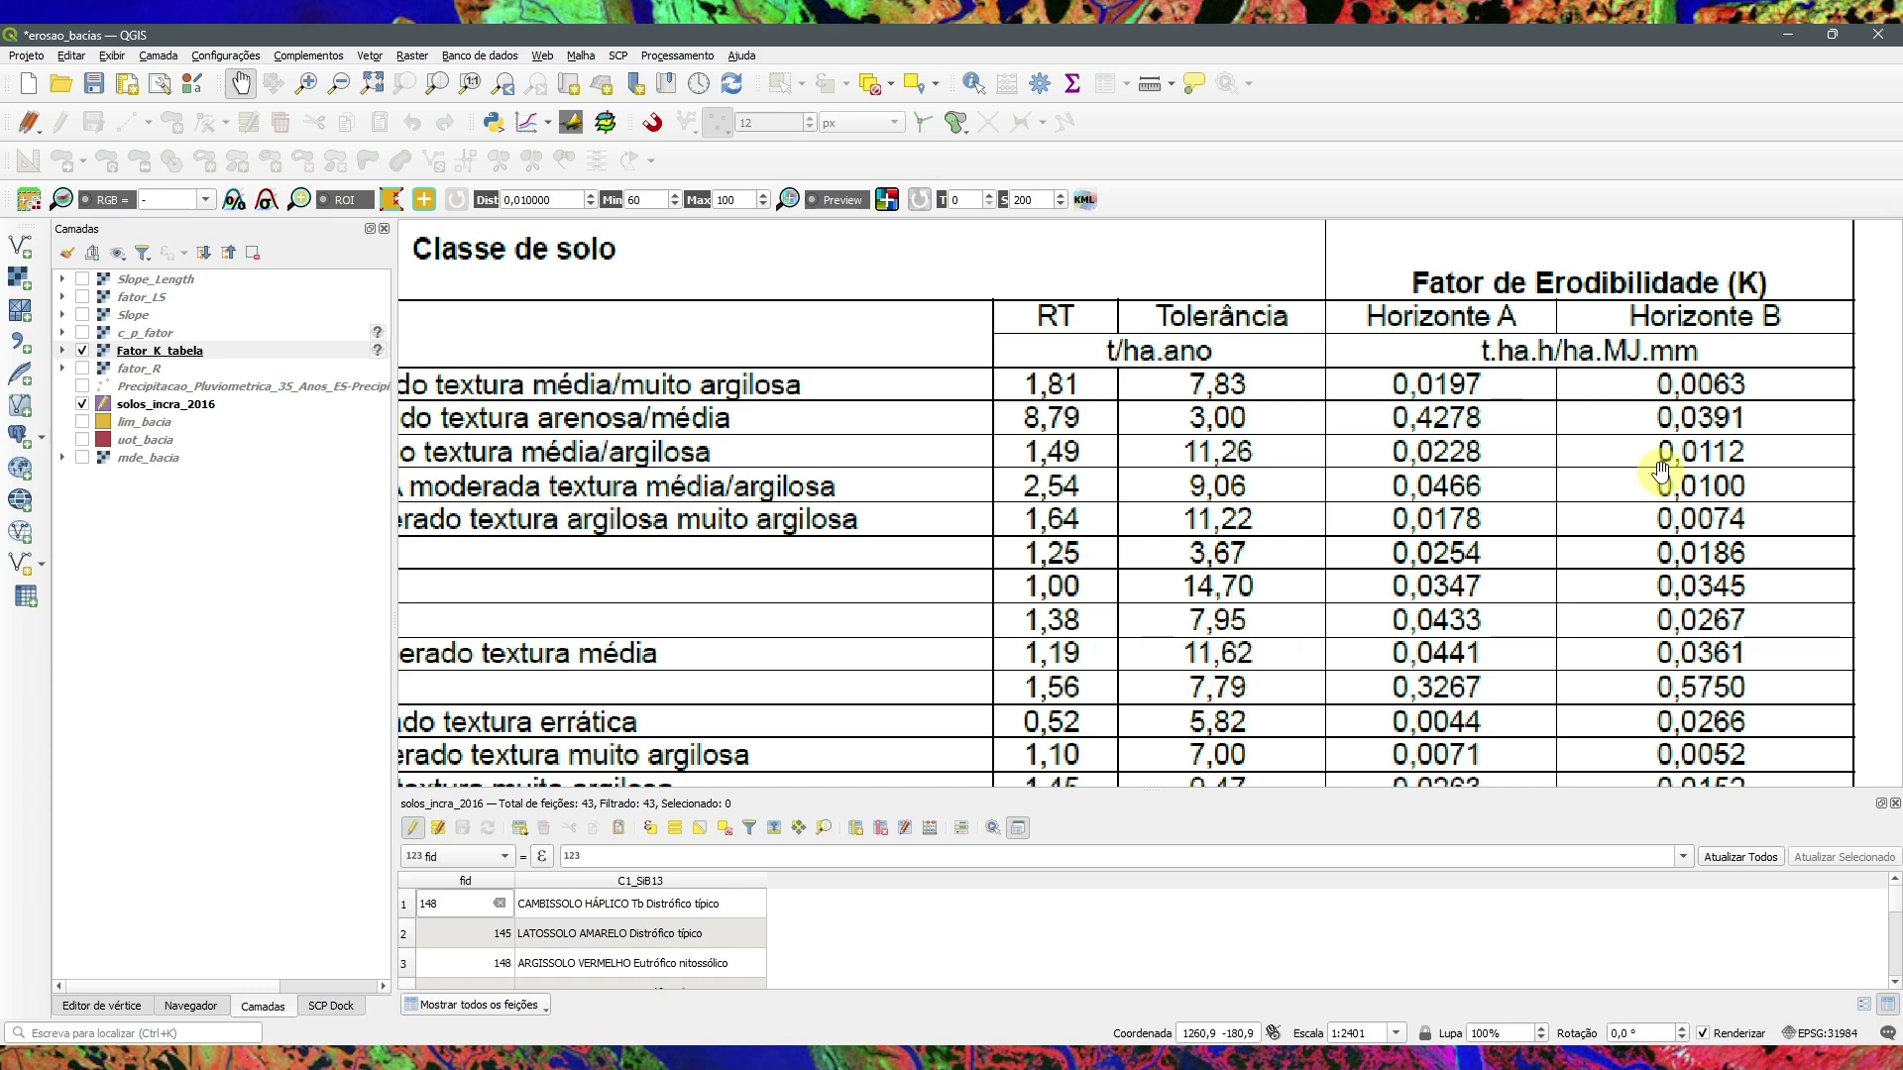
scroll(1661, 470, down, 1)
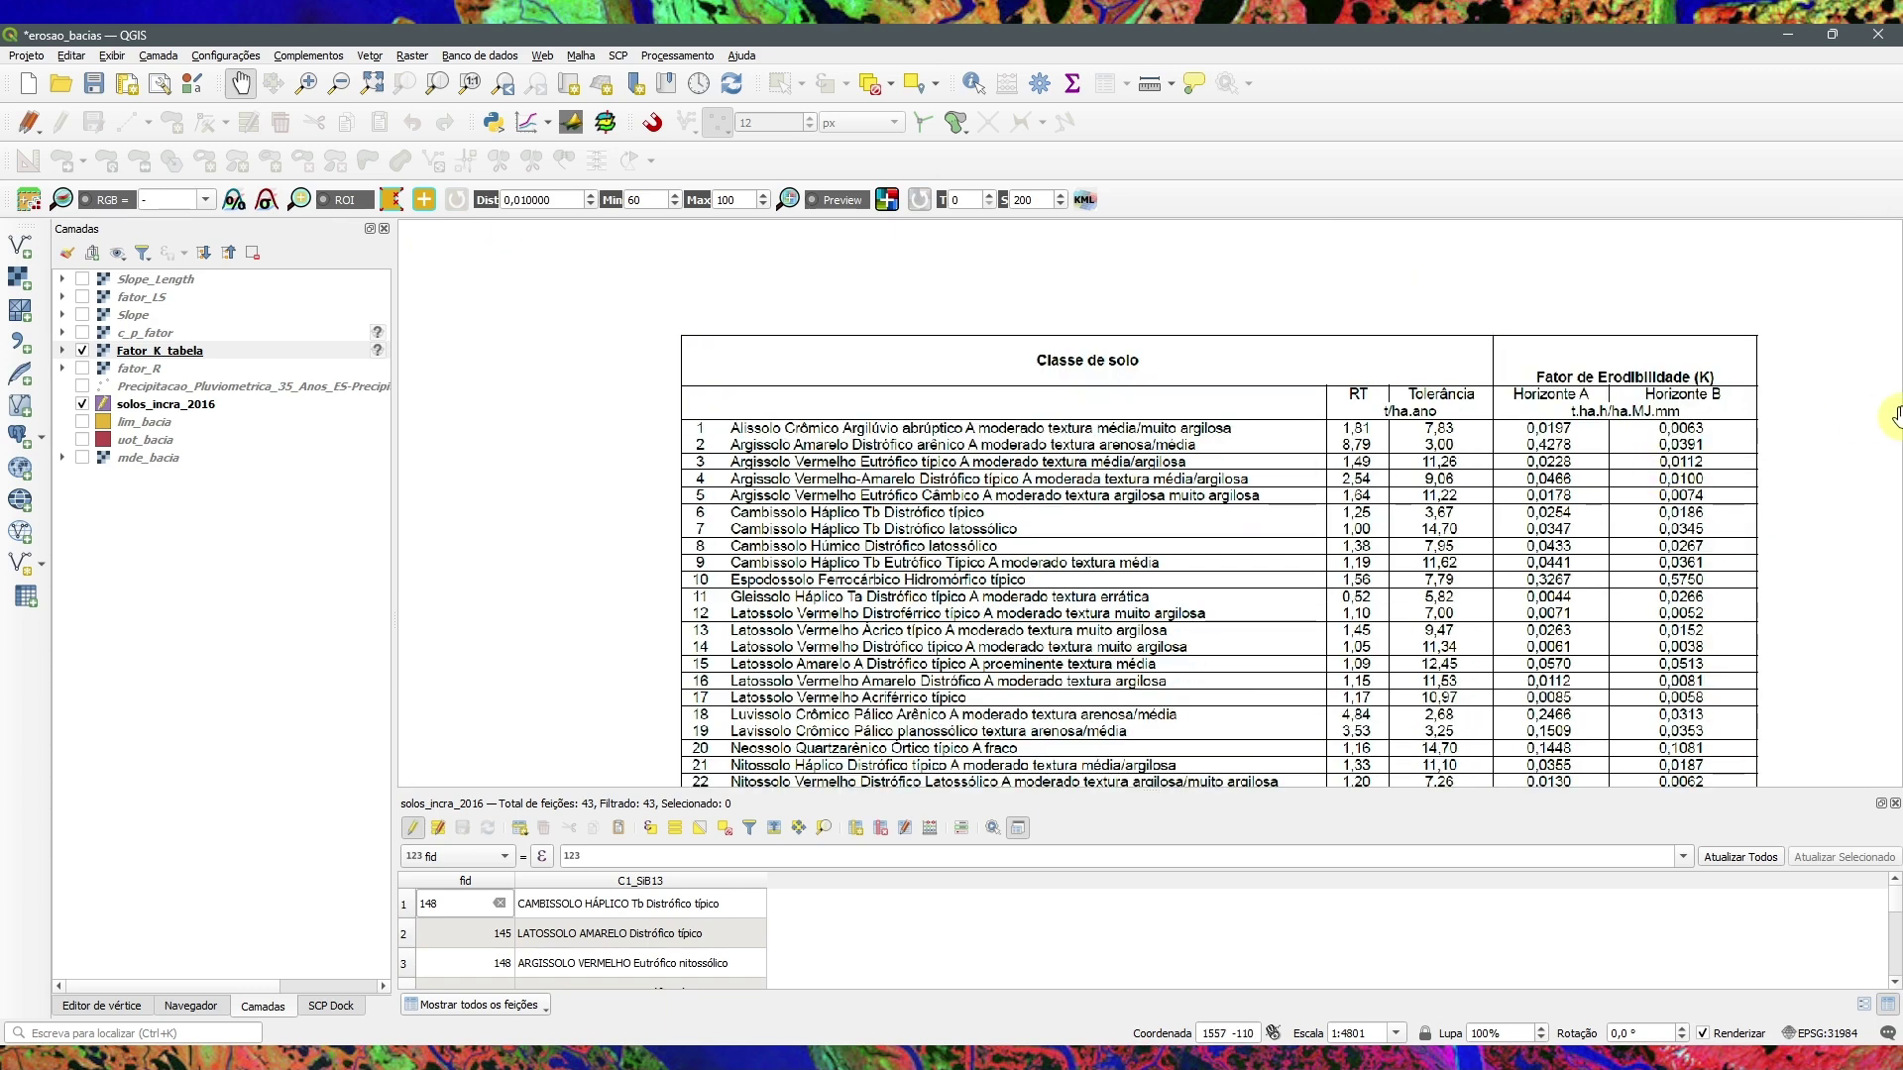
drag(1551, 421, 1340, 411)
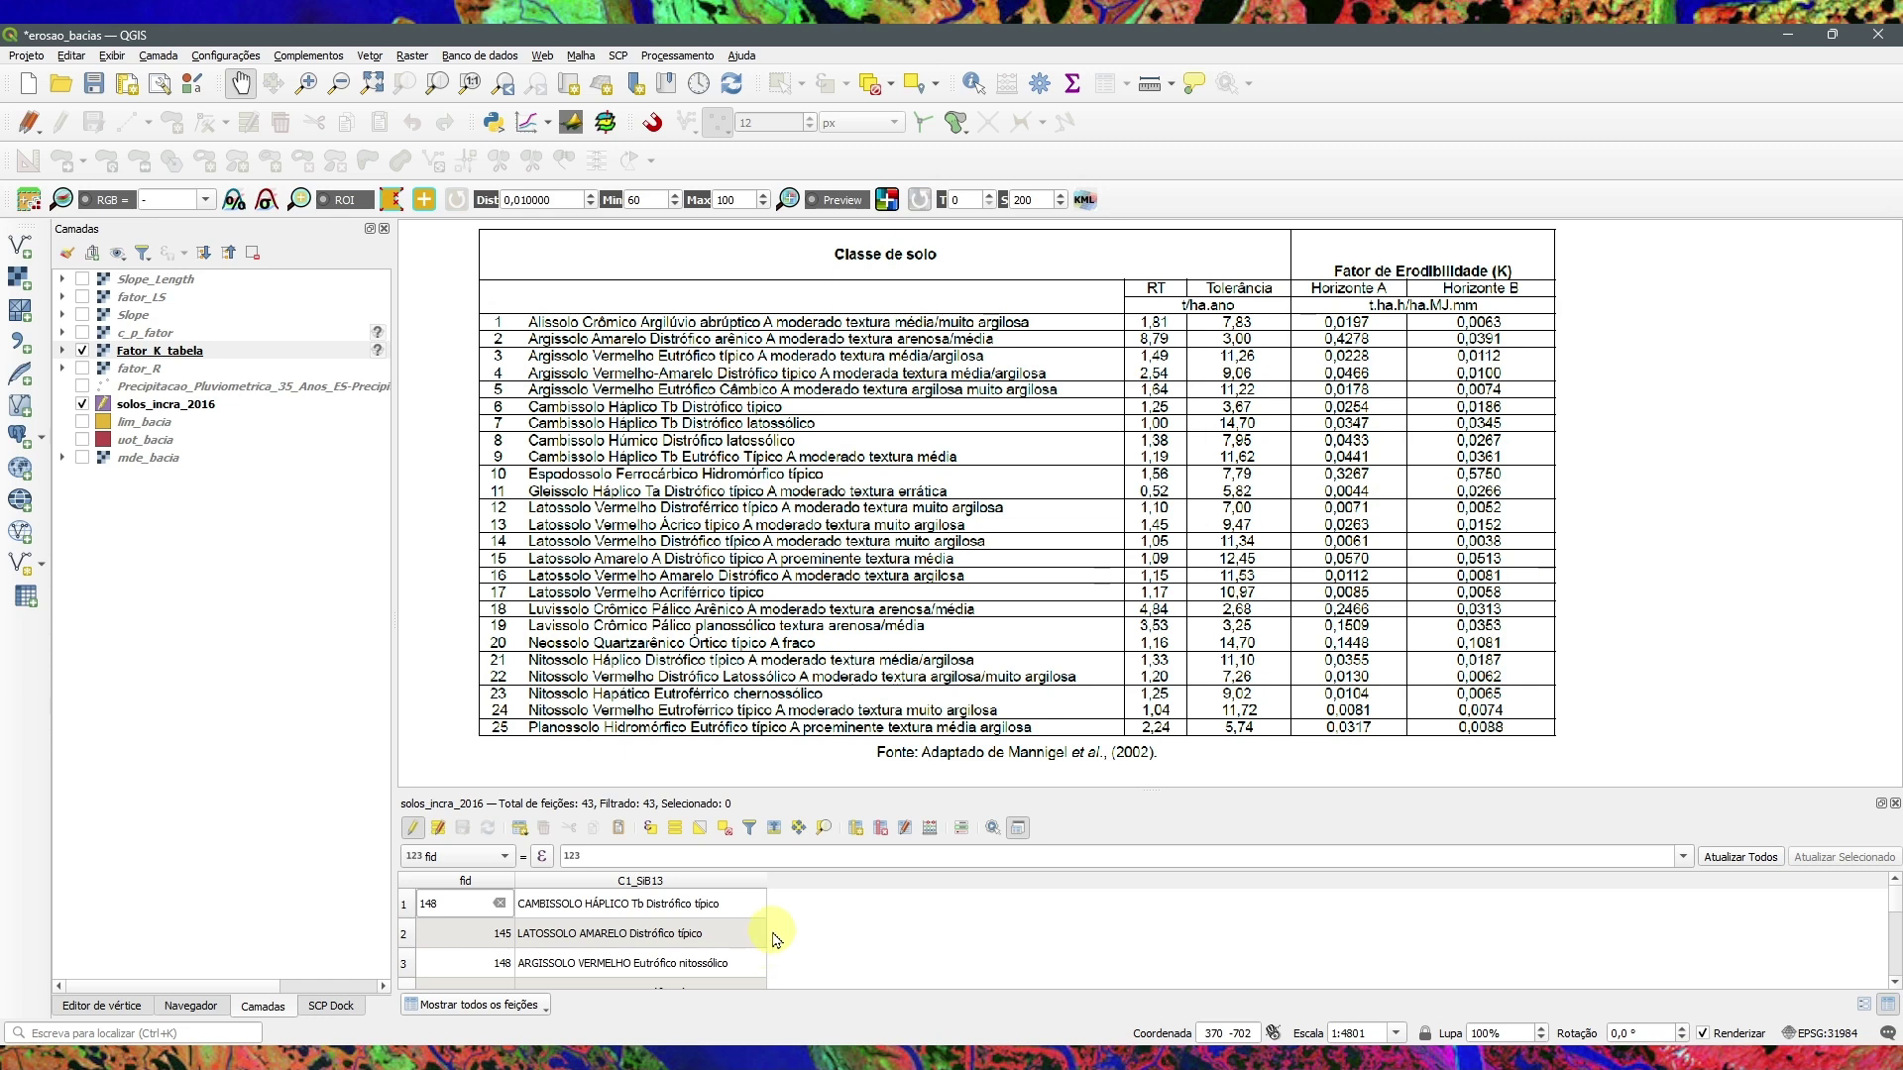
Step: Enlarge the attribute table area and sort the soil records by C1_SiB13 in ascending order
scroll(610, 905, down, 3)
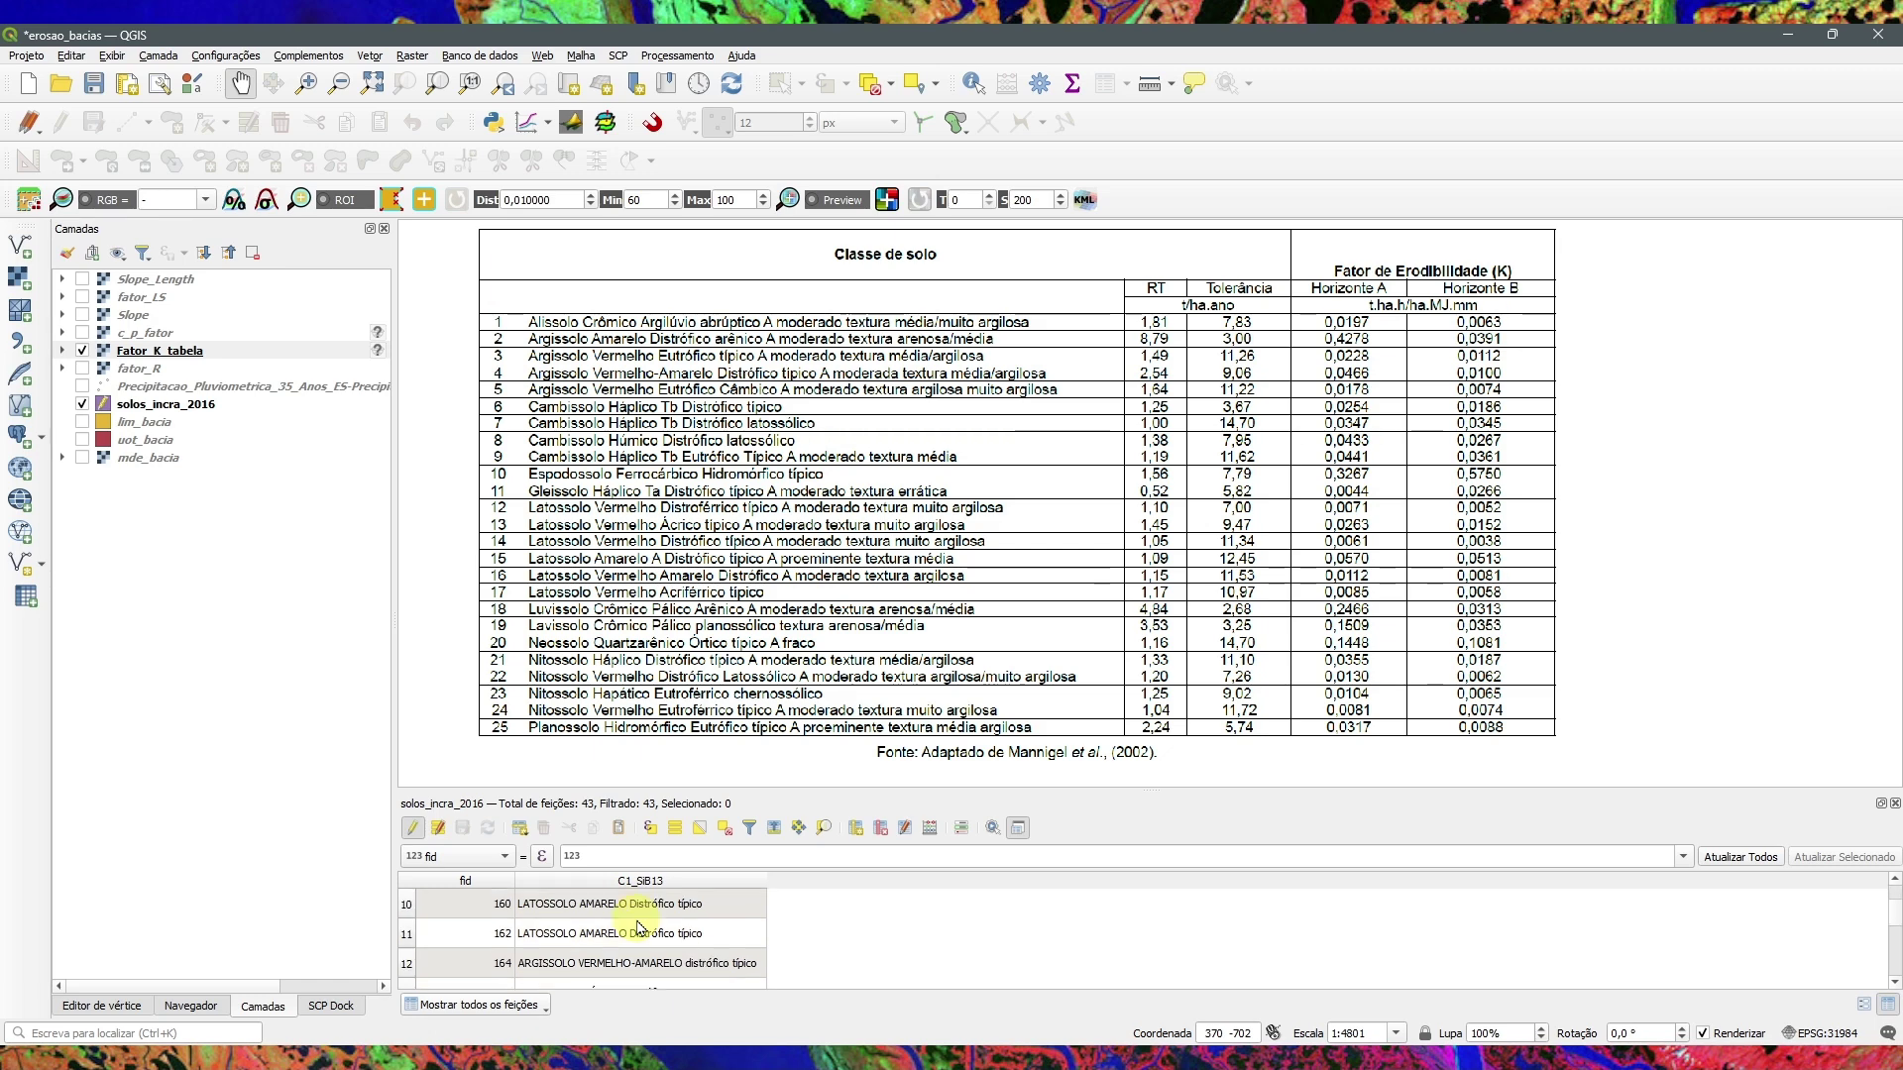
drag(1155, 790, 1165, 514)
scroll(544, 653, up, 3)
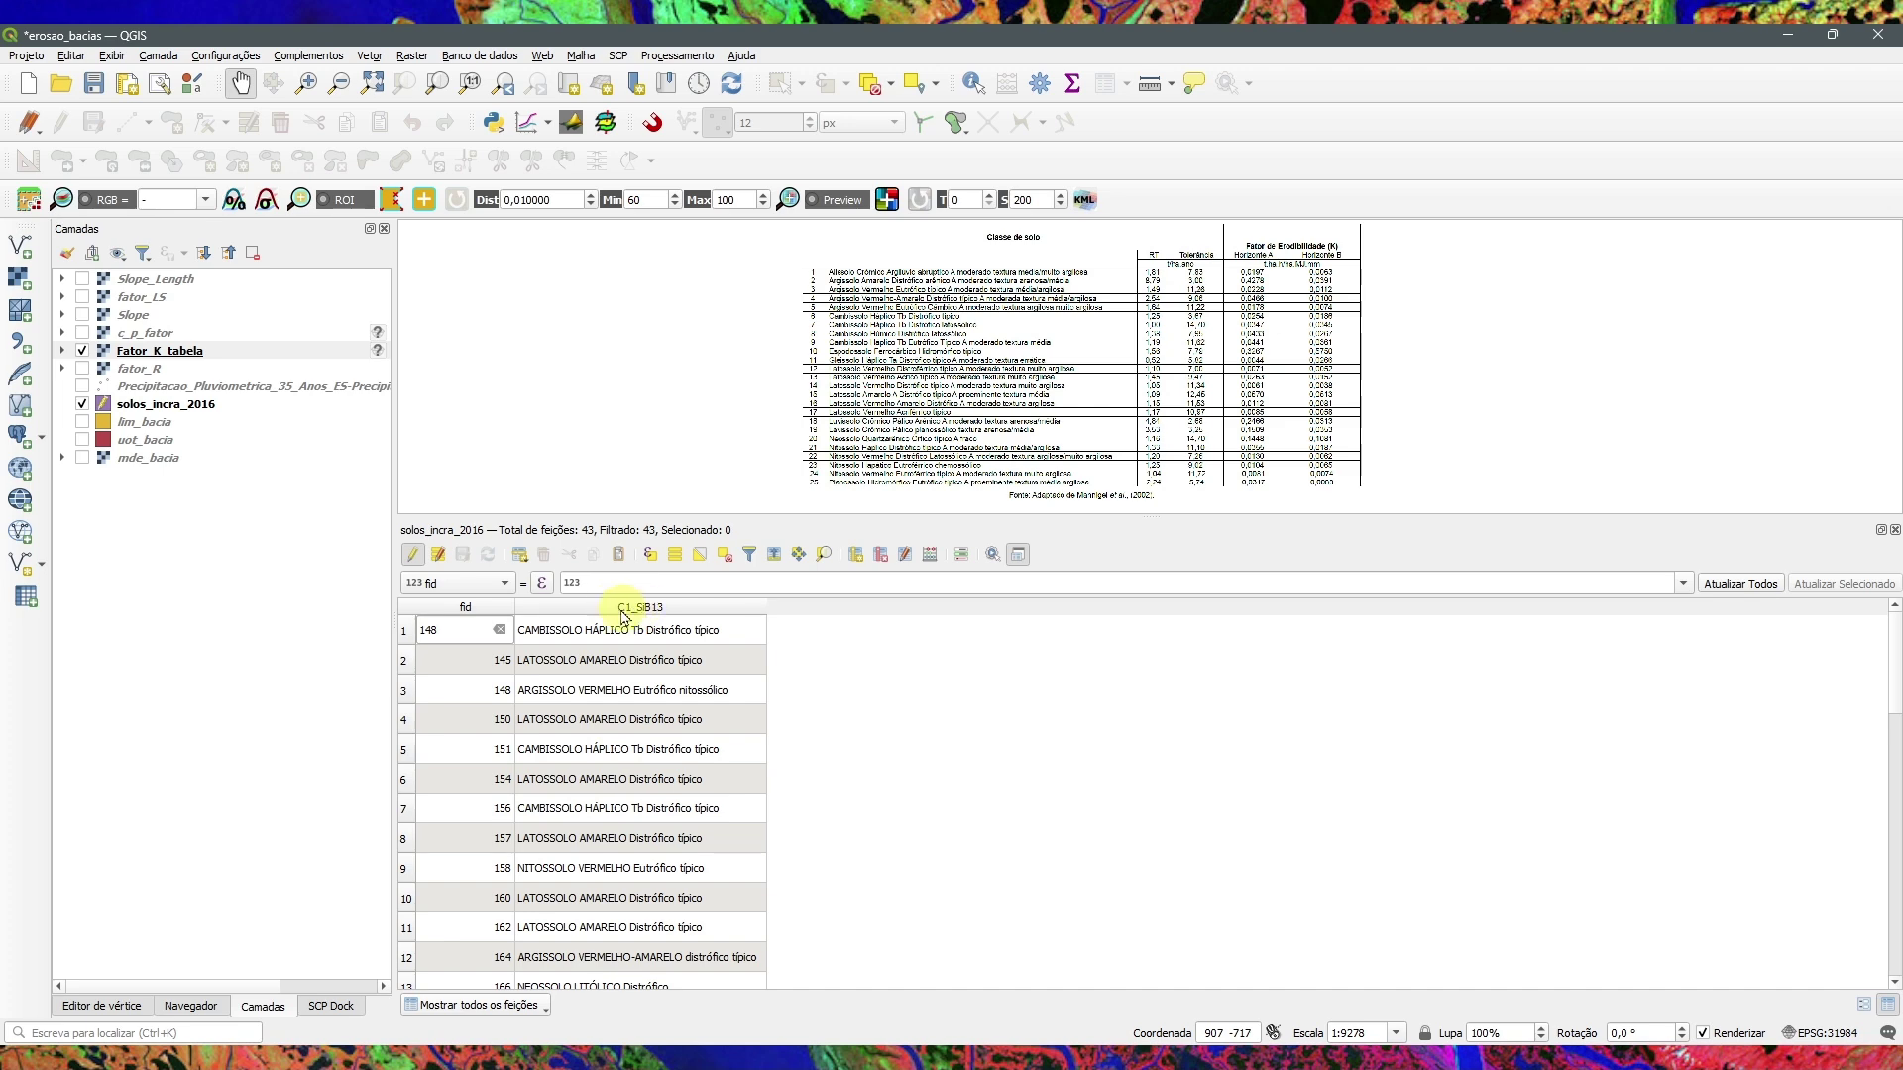
click(659, 609)
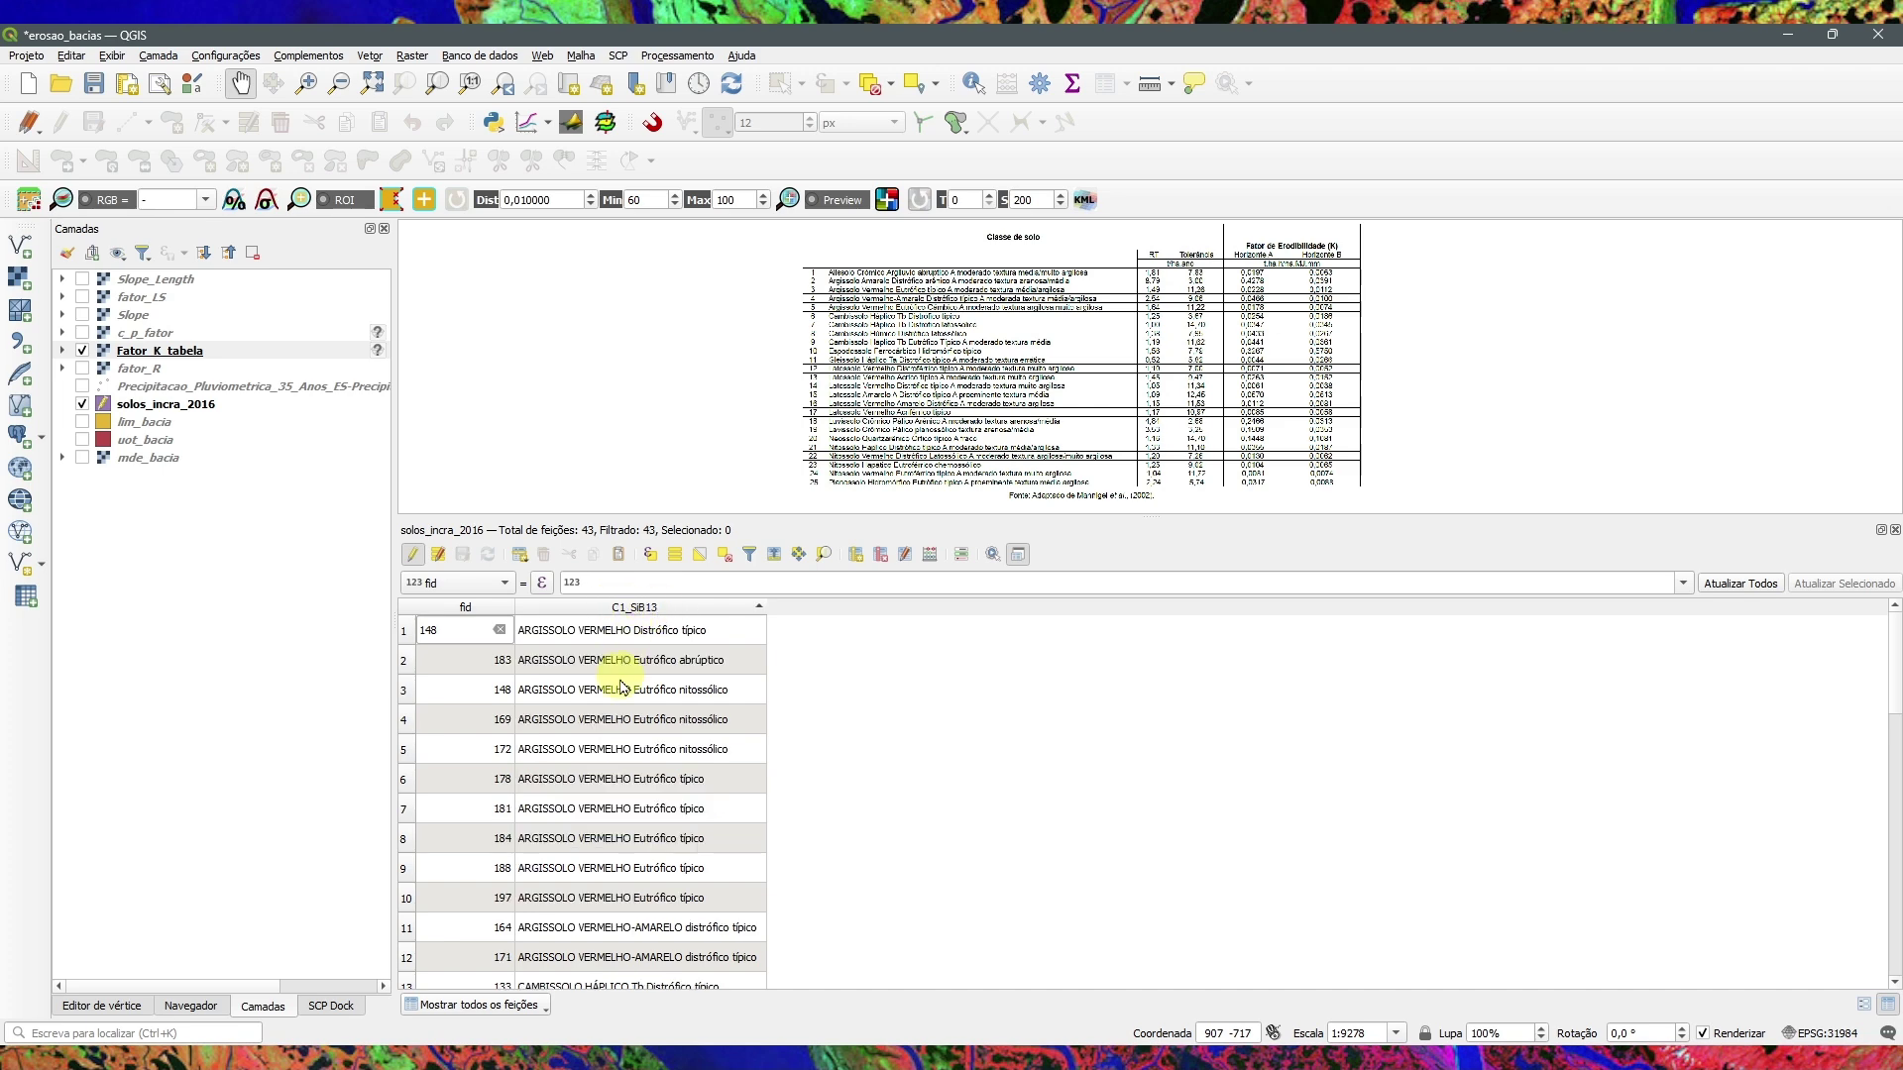
Step: Zoom the map to solos_incra_2016 and select the first NEOSSOLO LITÓLICO Distrófico record, fid 166
scroll(664, 827, down, 10)
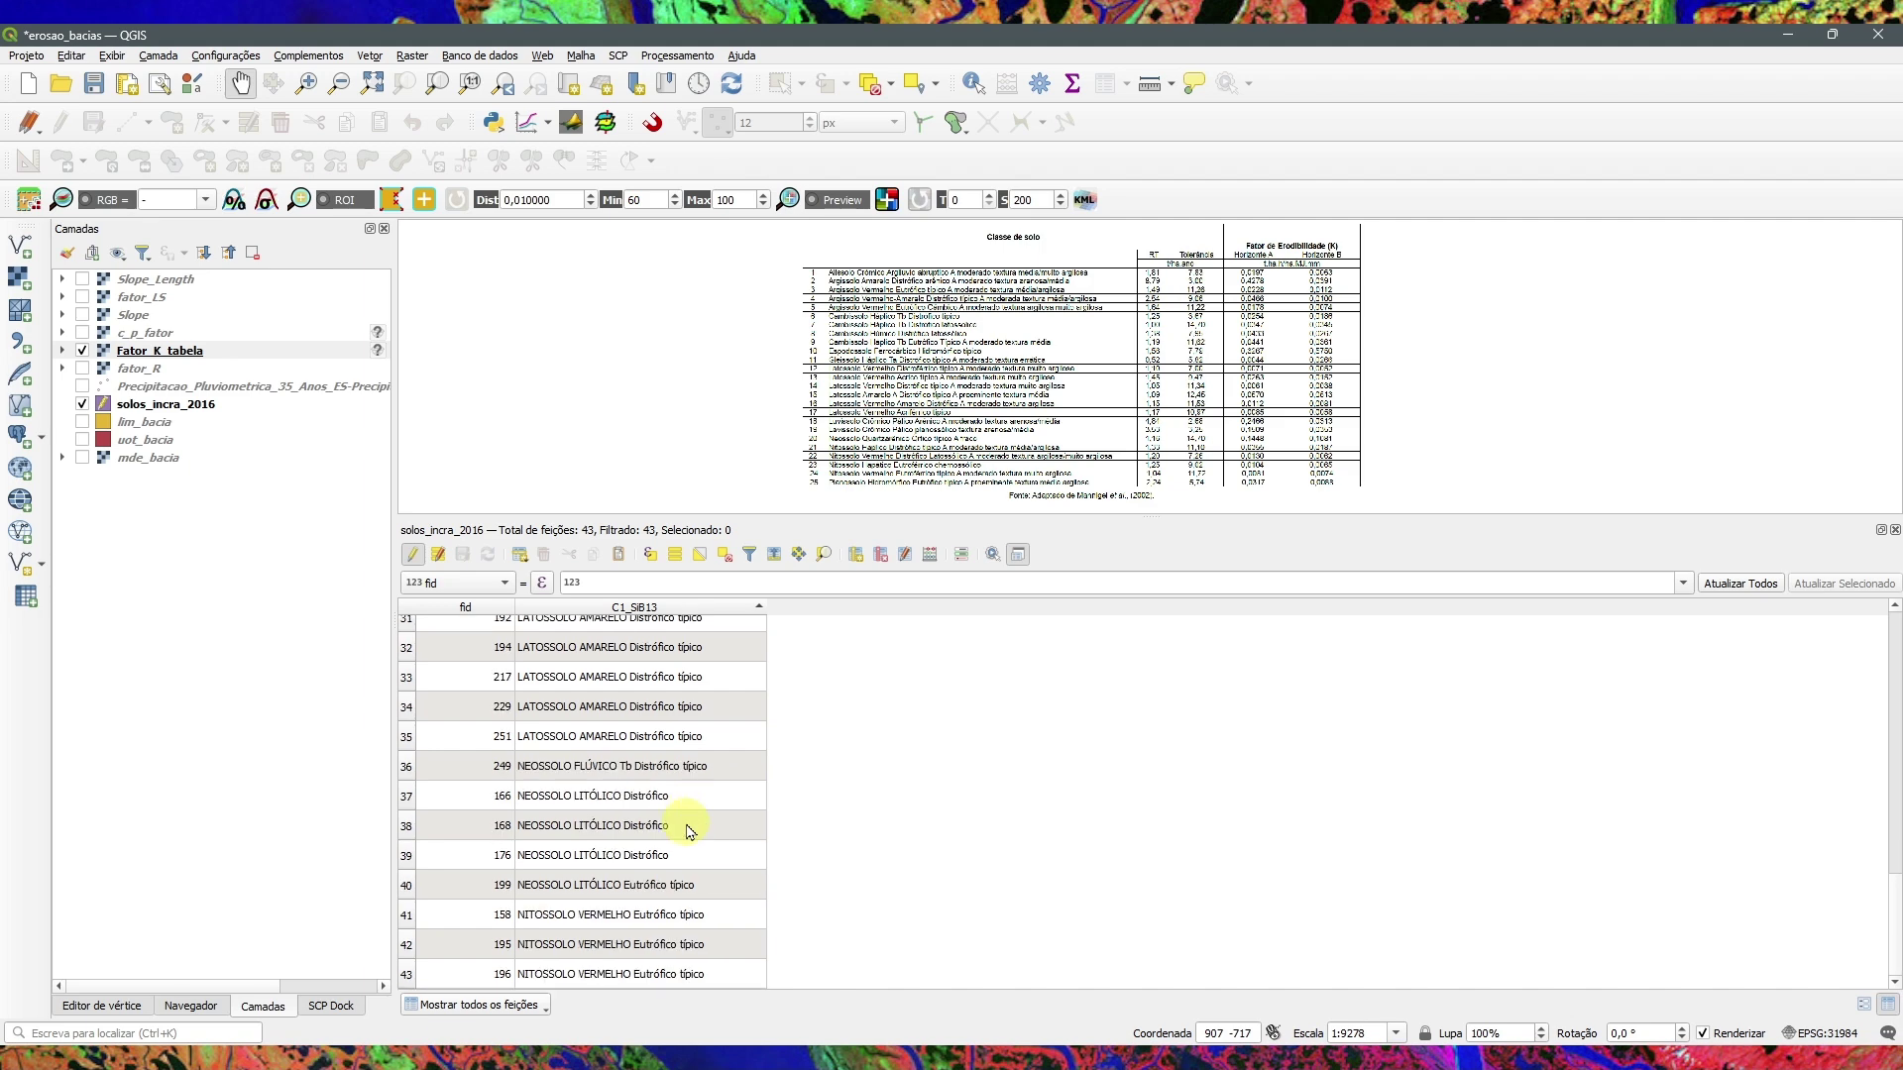
scroll(691, 830, up, 8)
scroll(691, 831, down, 8)
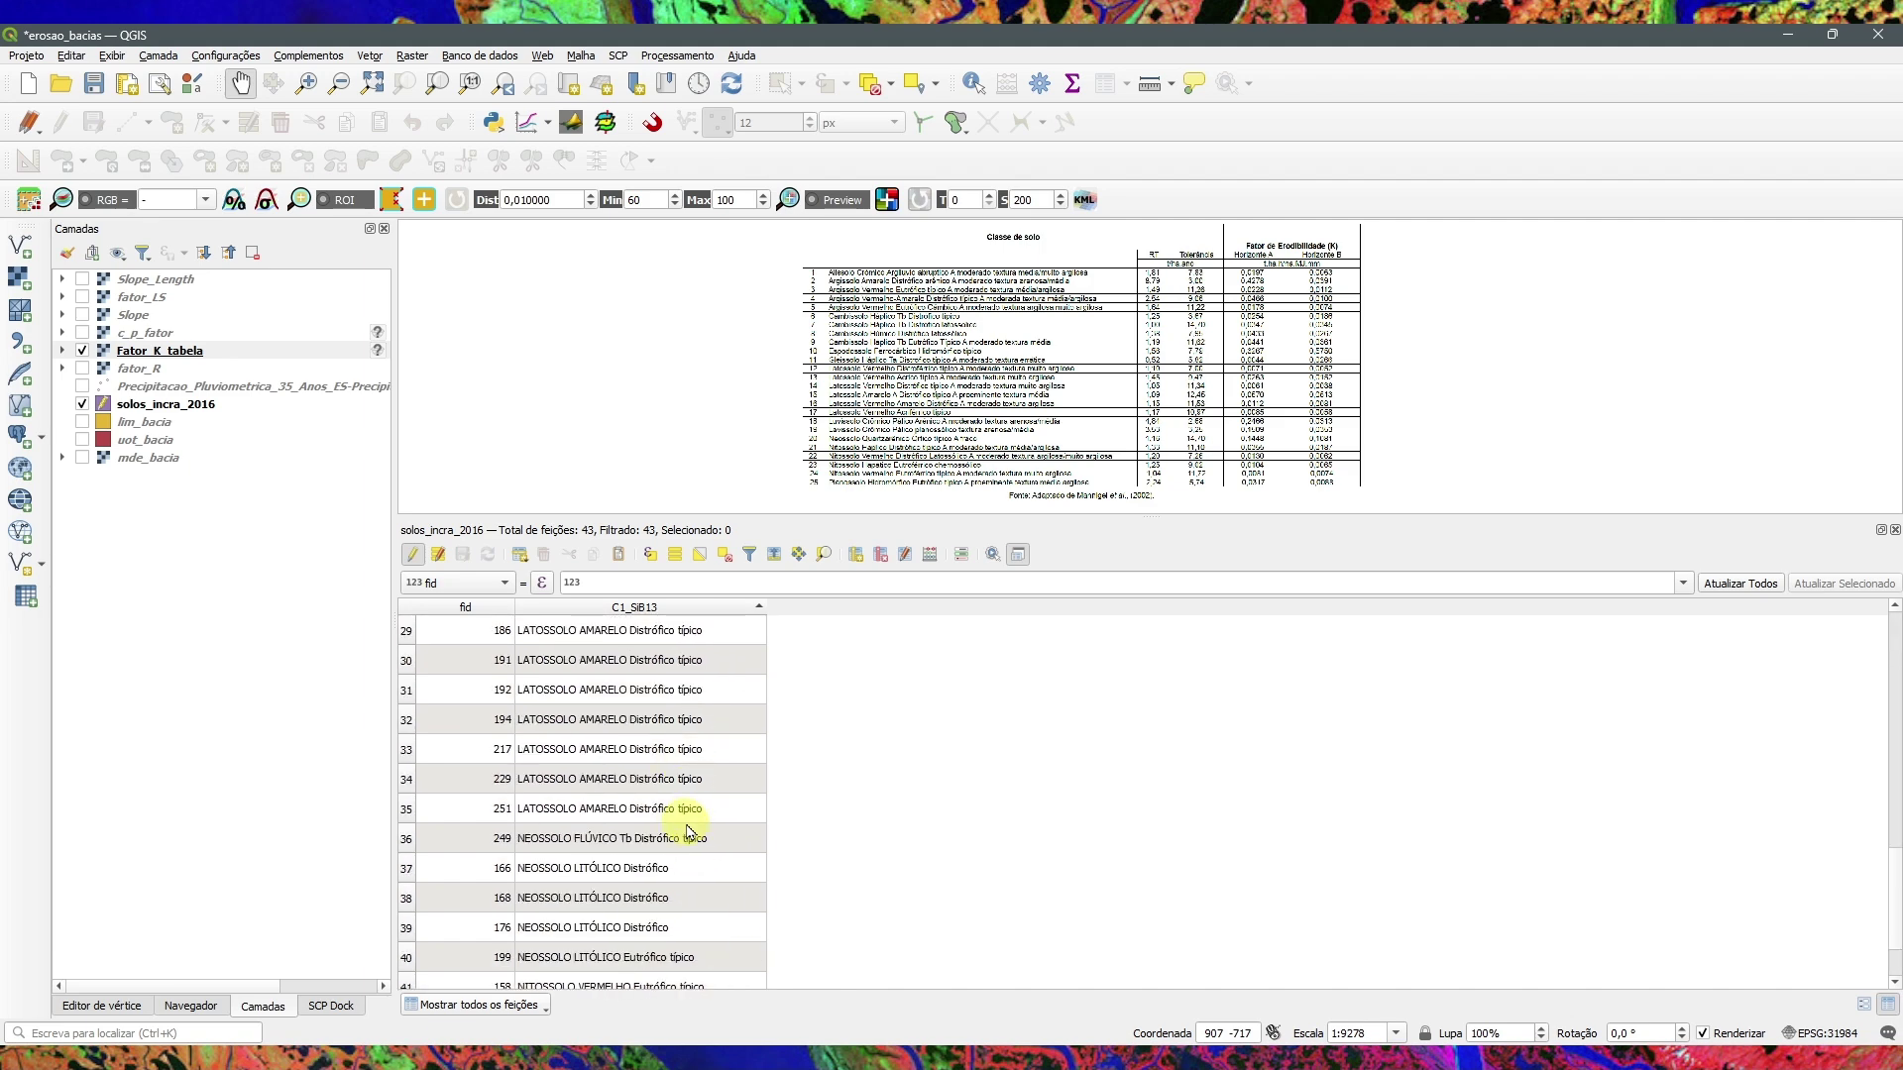
scroll(690, 831, up, 10)
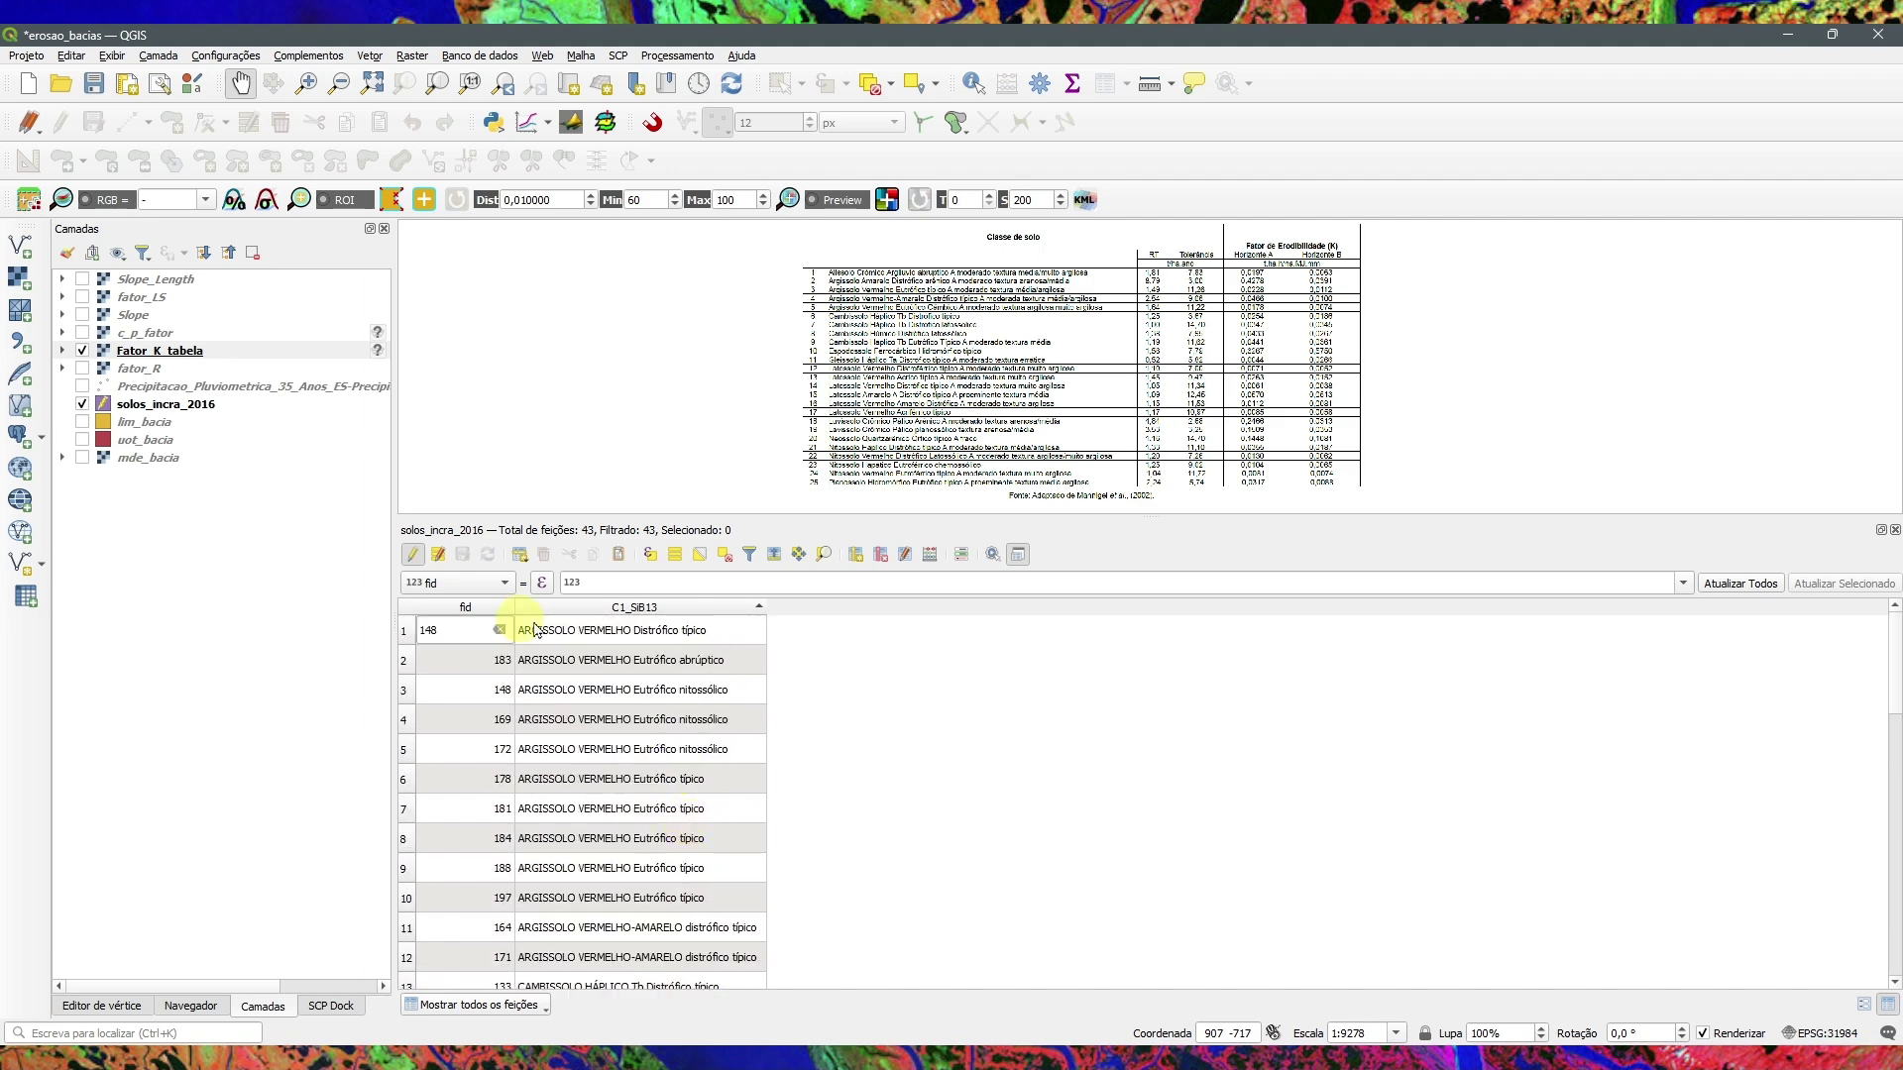
scroll(531, 714, down, 10)
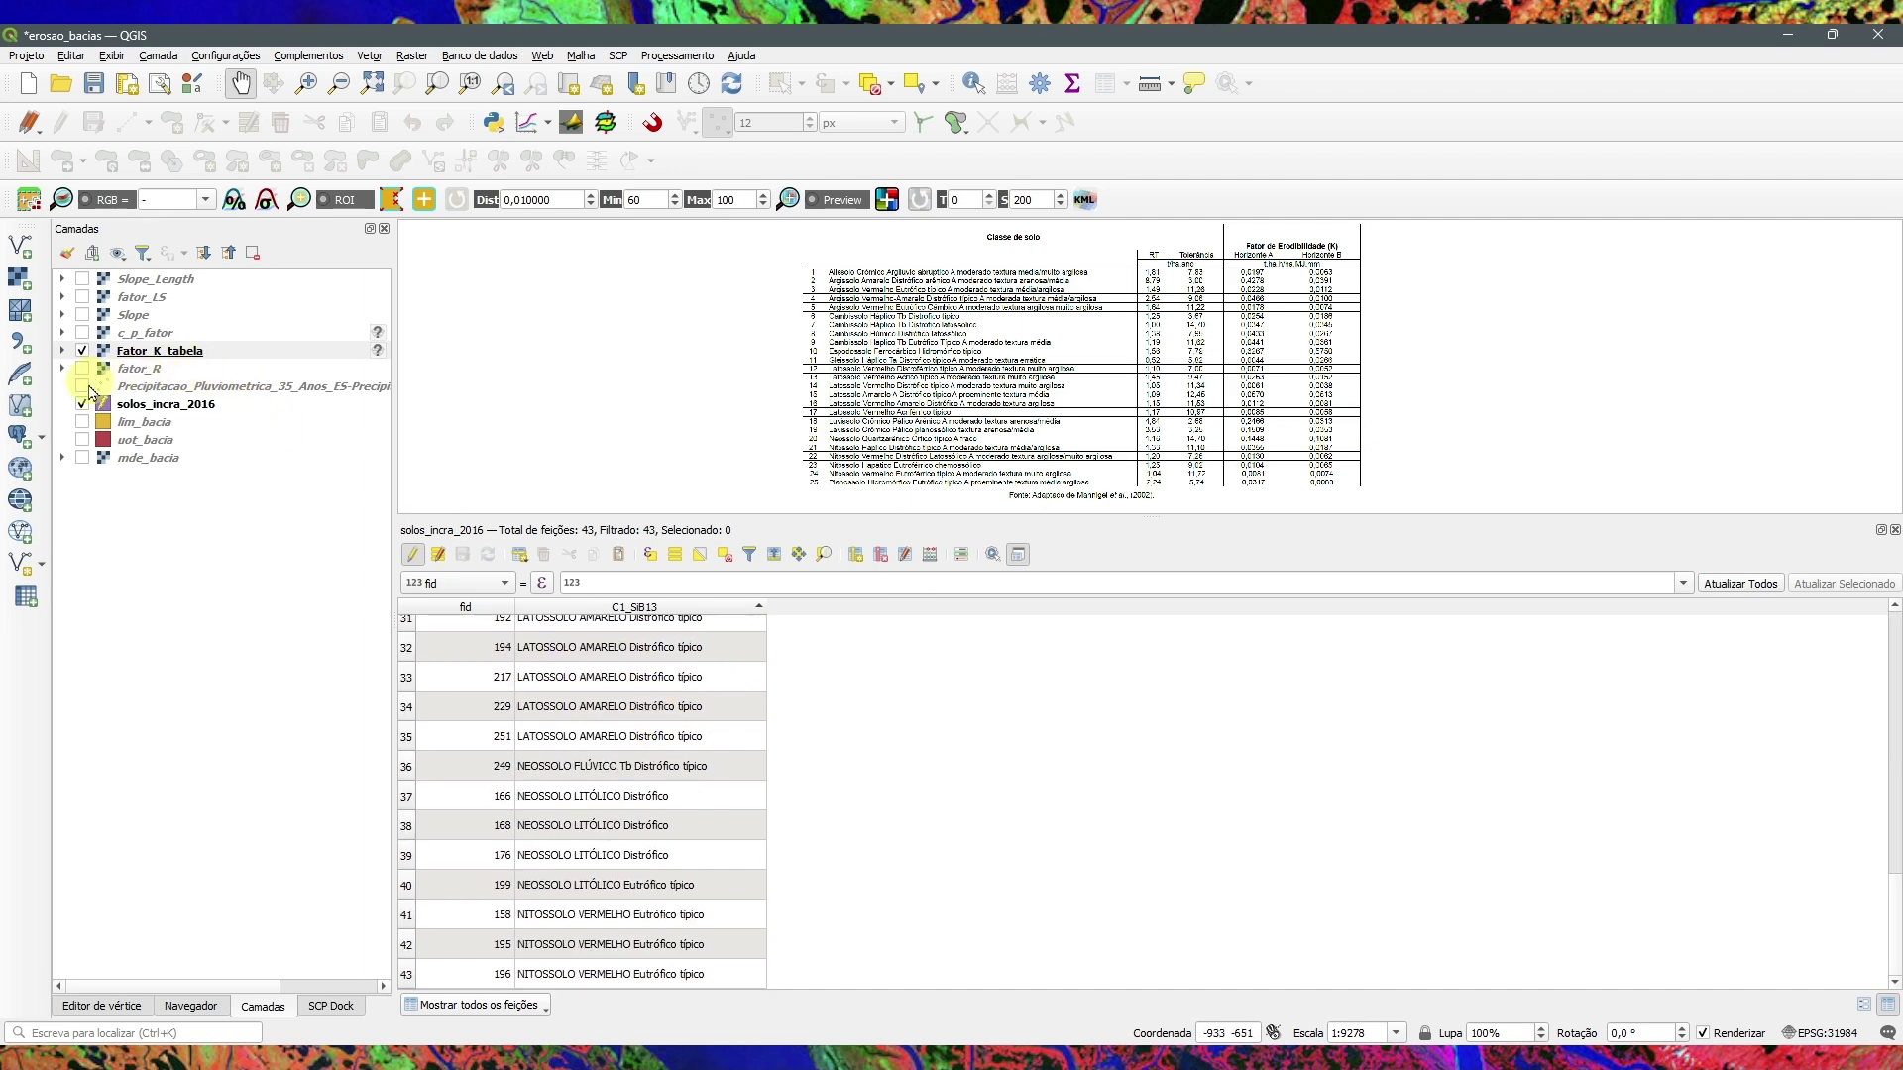
click(141, 409)
click(437, 83)
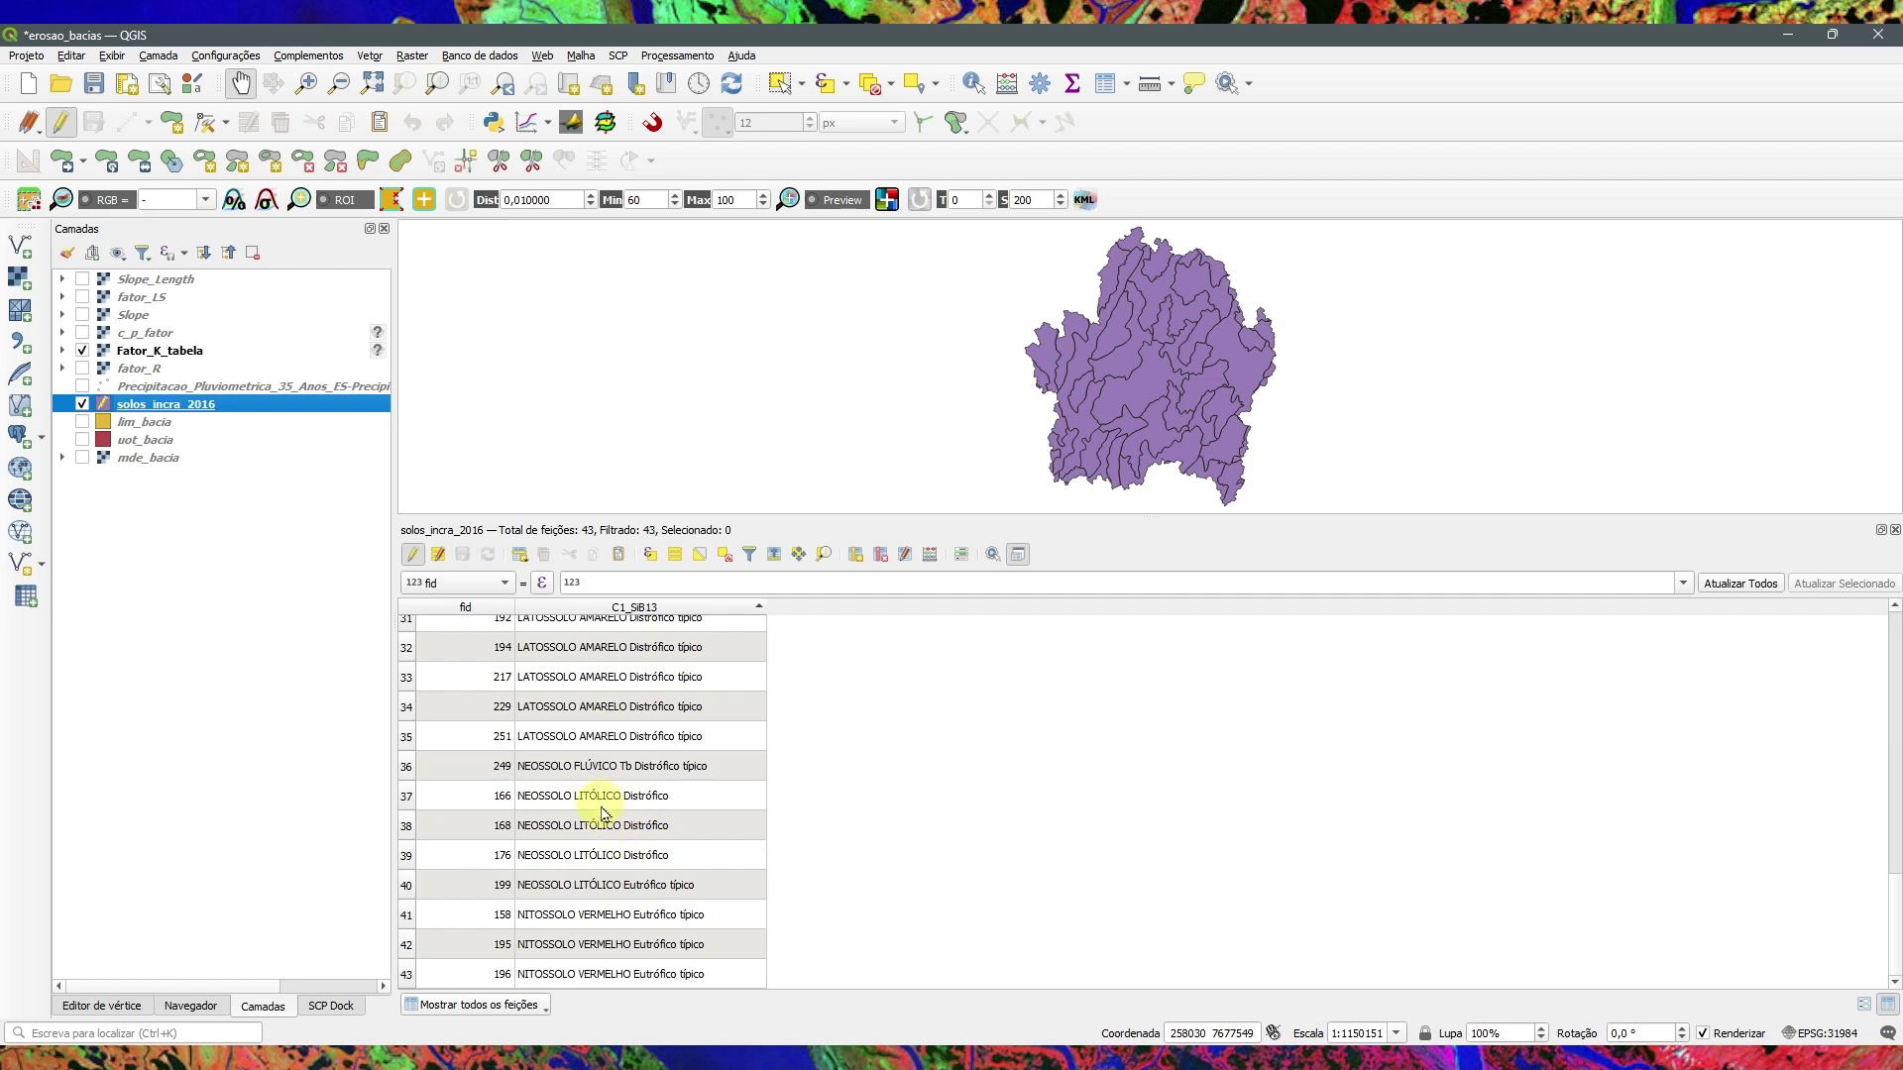
double_click(411, 803)
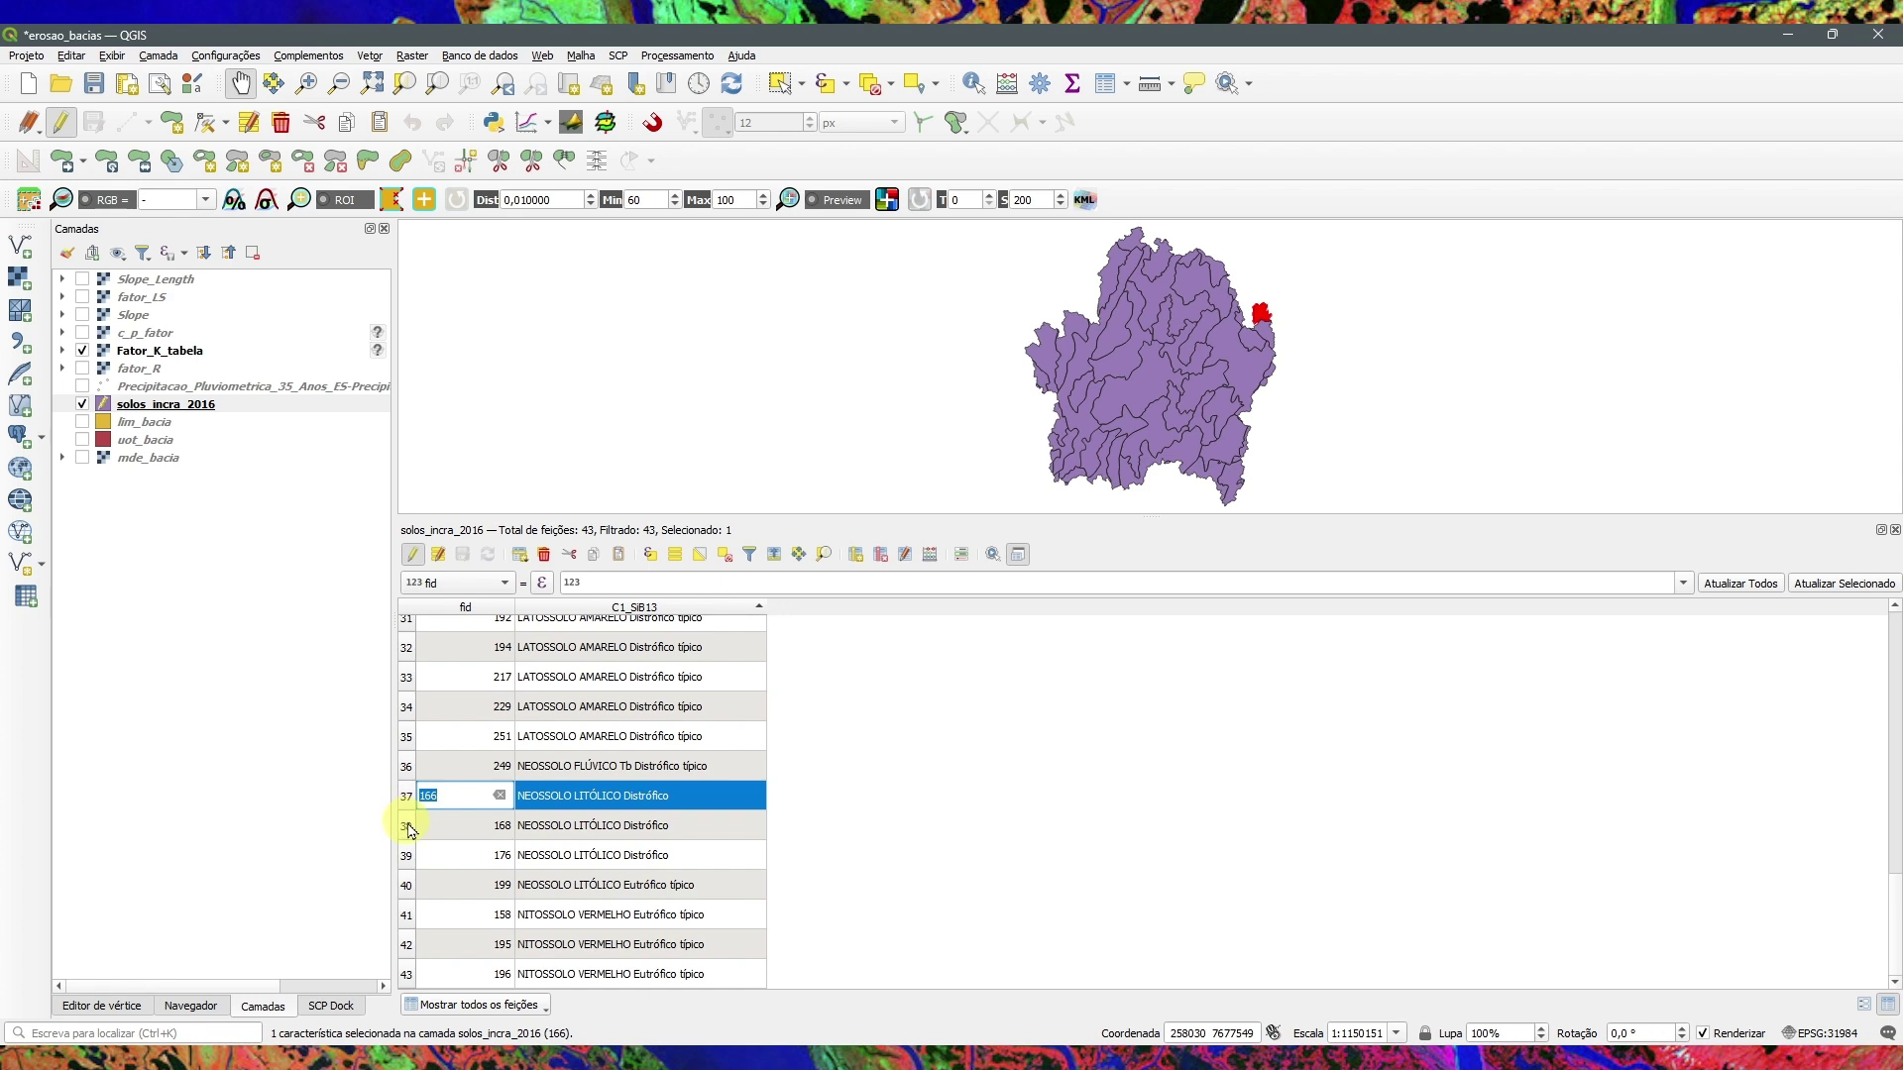
Step: Locate individual NEOSSOLO LITÓLICO Distrófico and LATOSSOLO AMARELO Distrófico típico polygons on the map by selecting their records one at a time
double_click(410, 828)
double_click(409, 856)
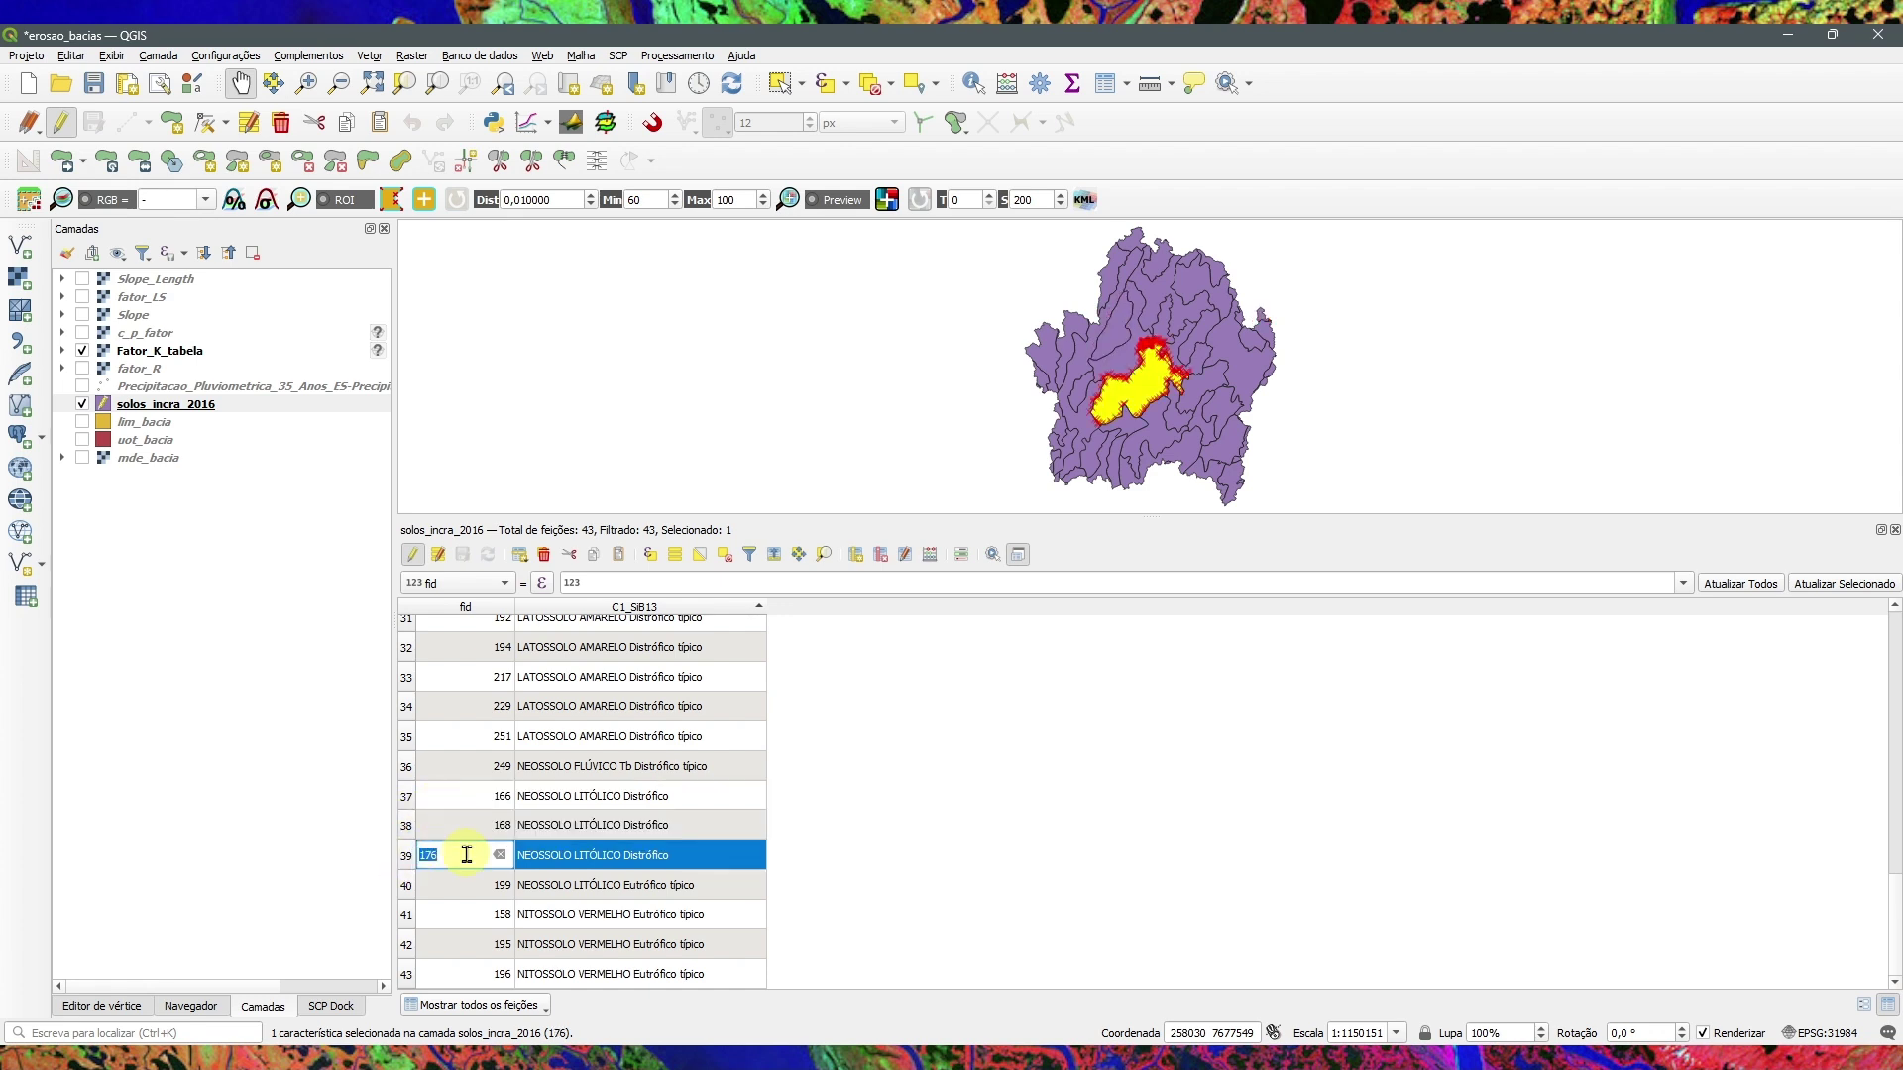
scroll(607, 854, up, 4)
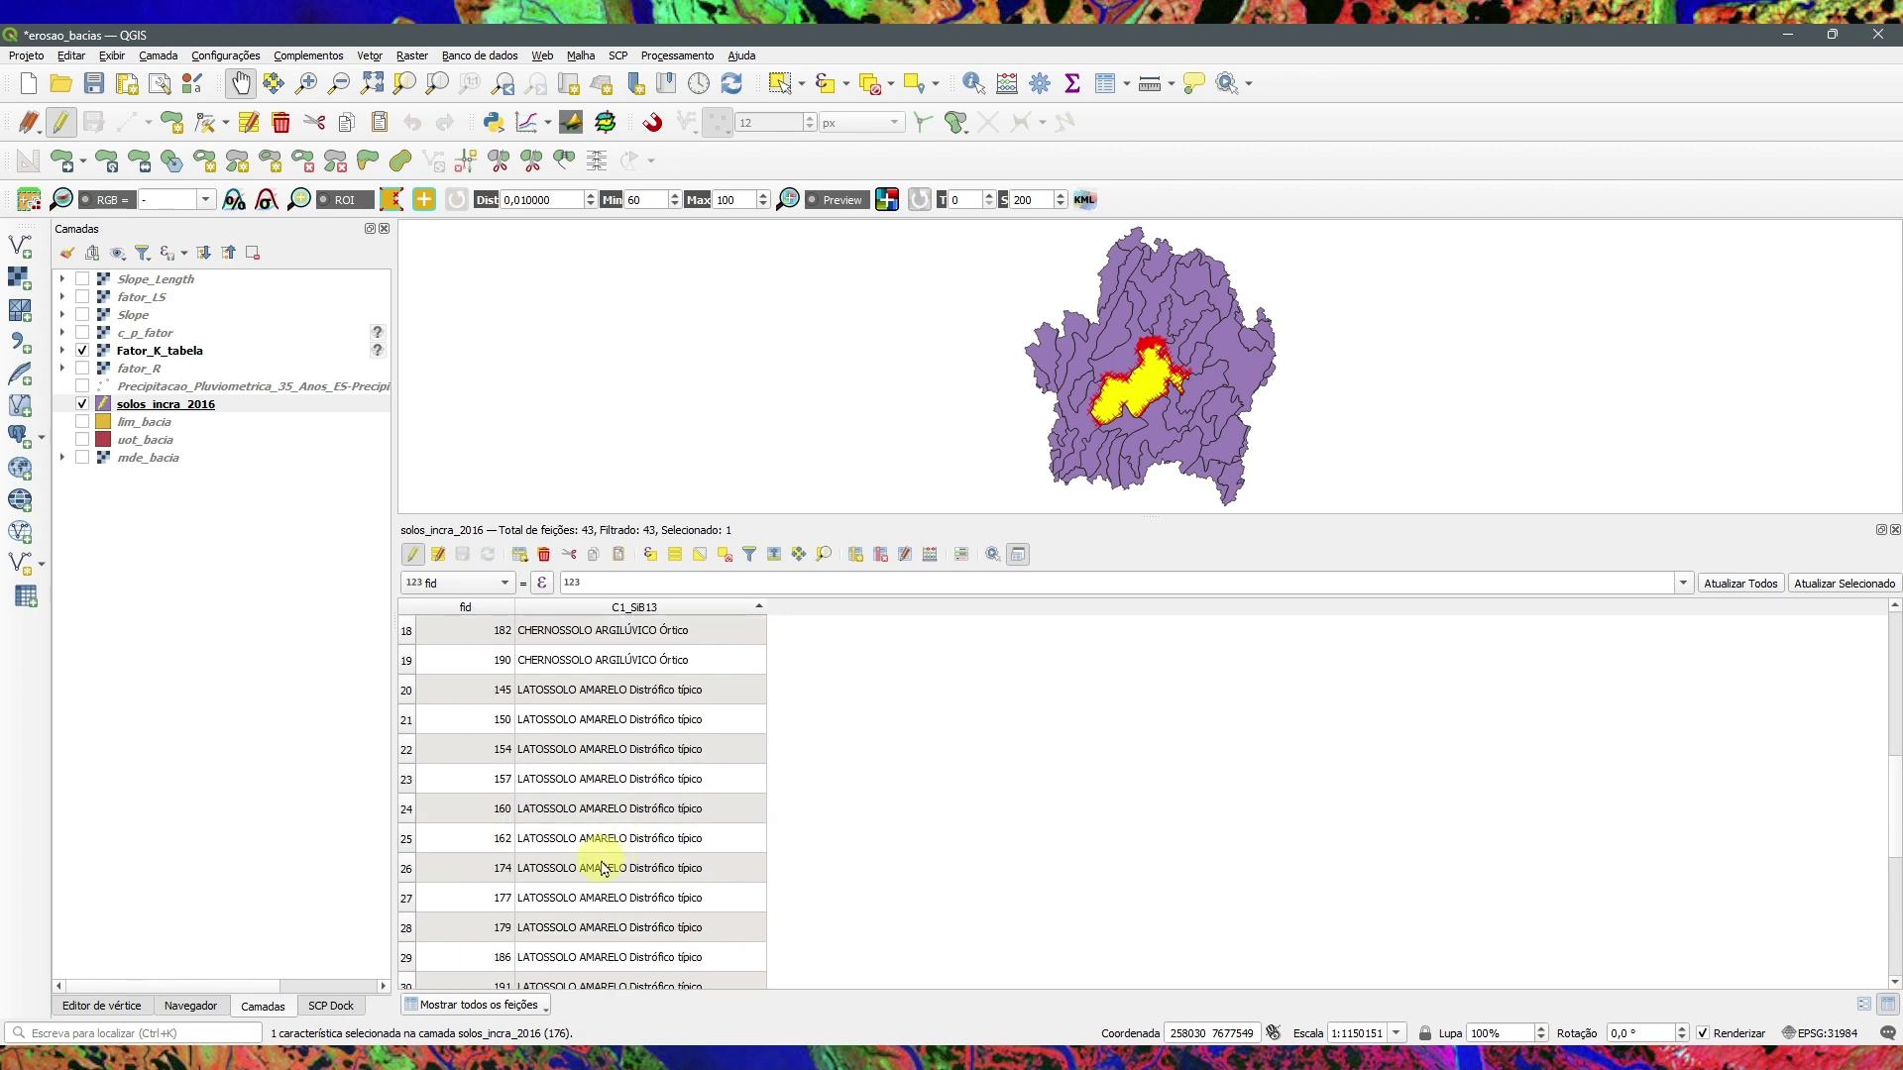
double_click(408, 694)
double_click(405, 720)
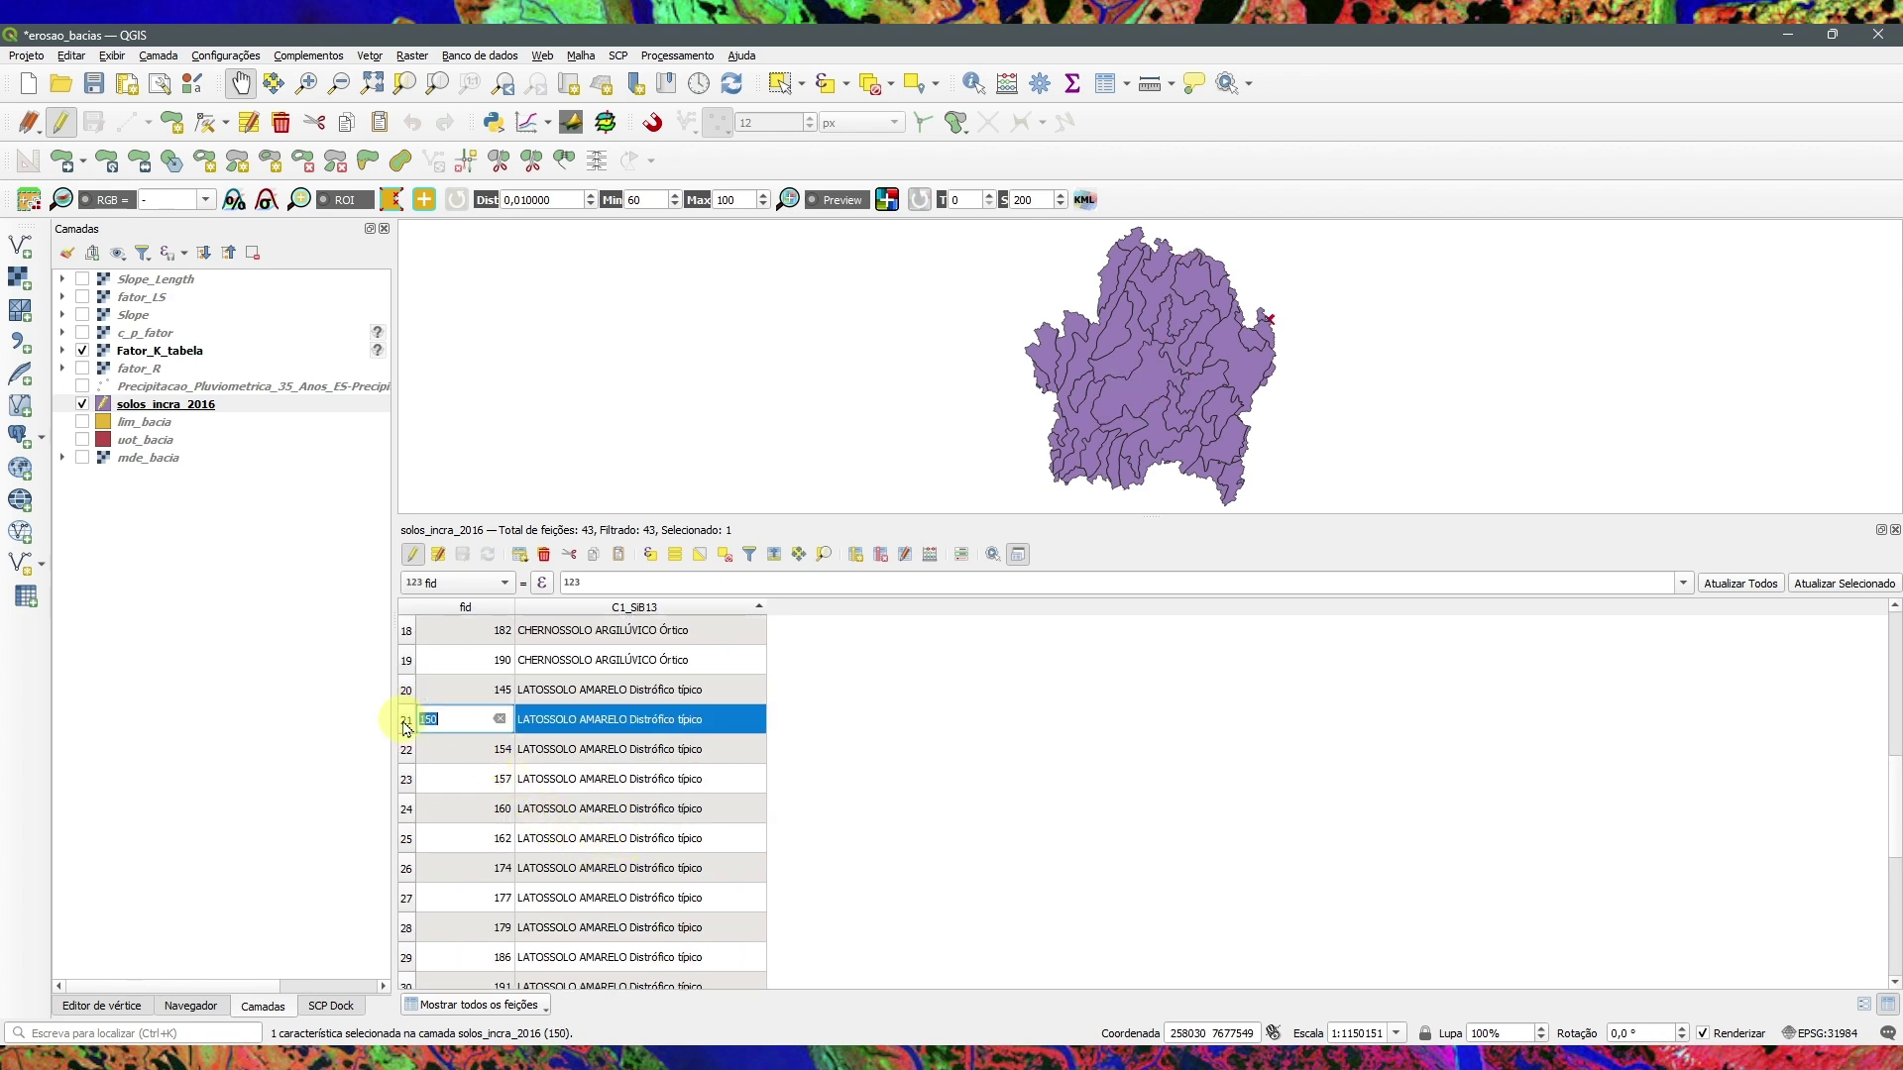
double_click(406, 780)
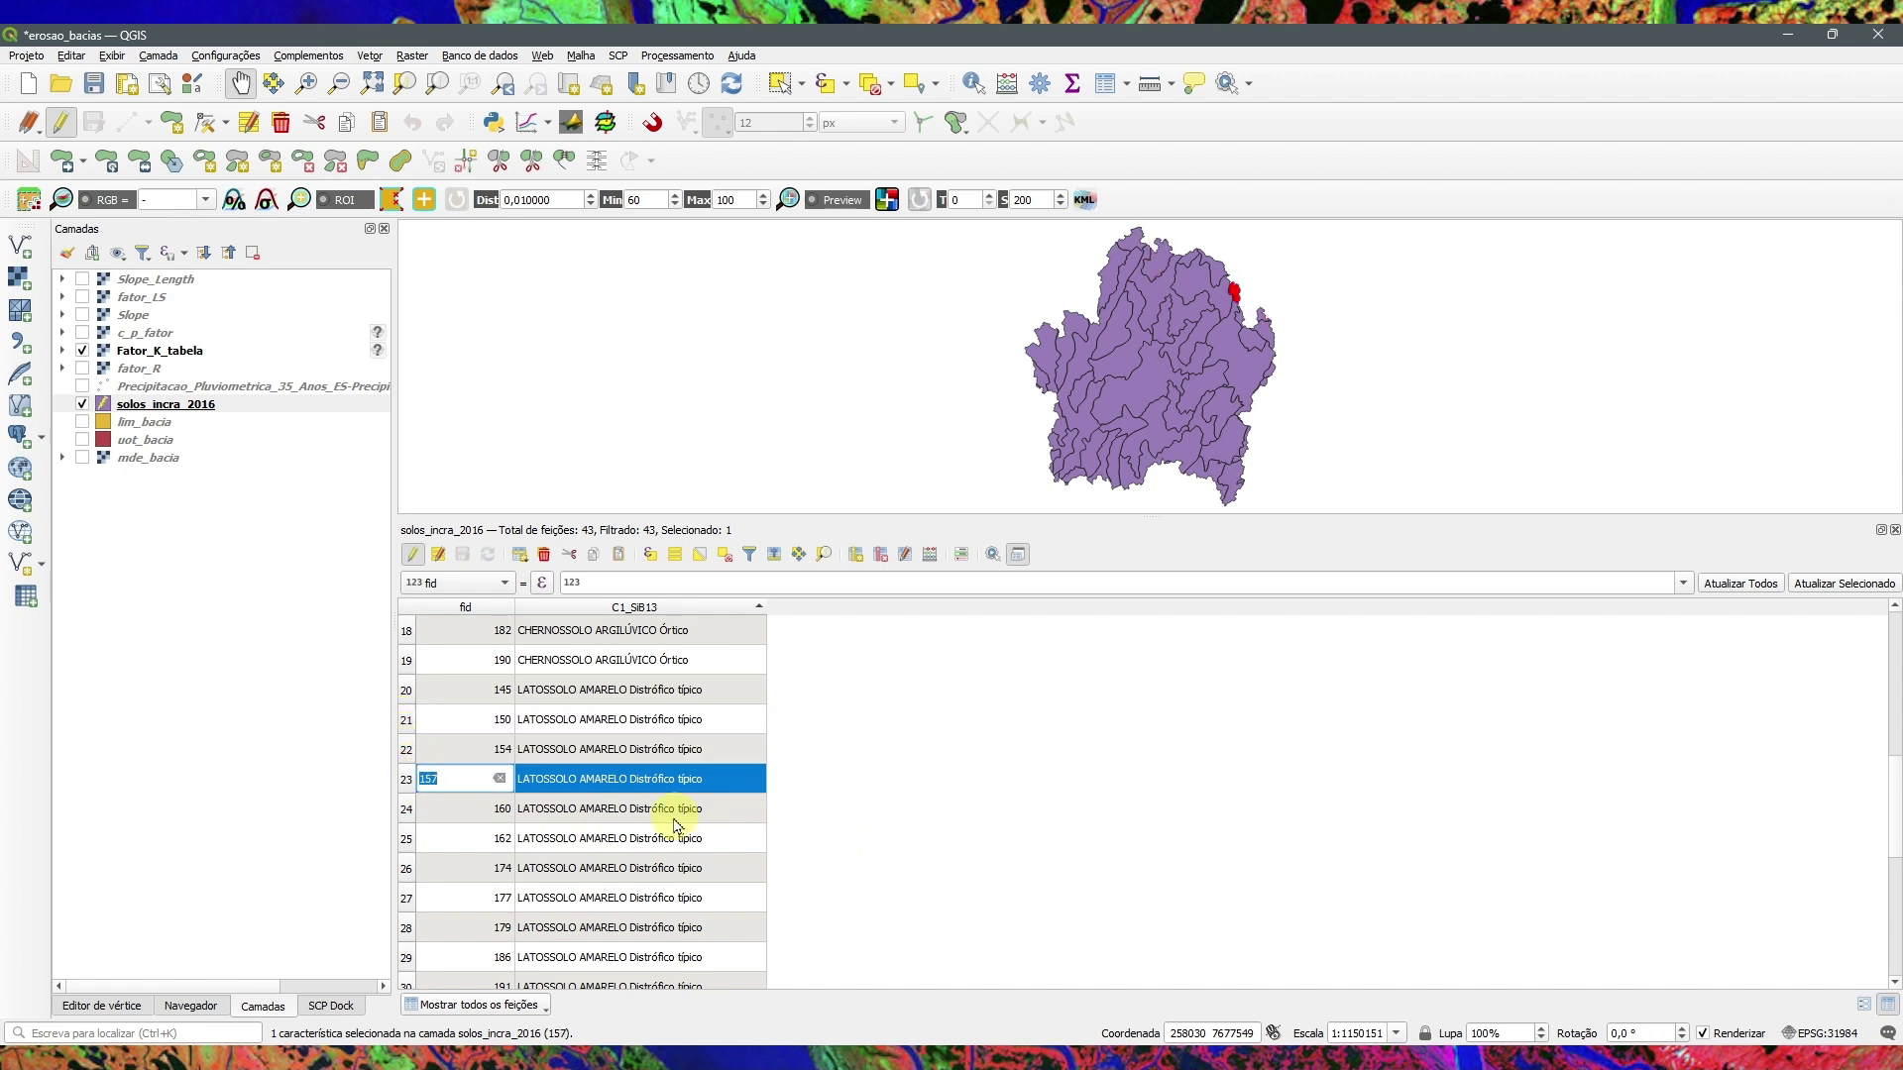
key(Escape)
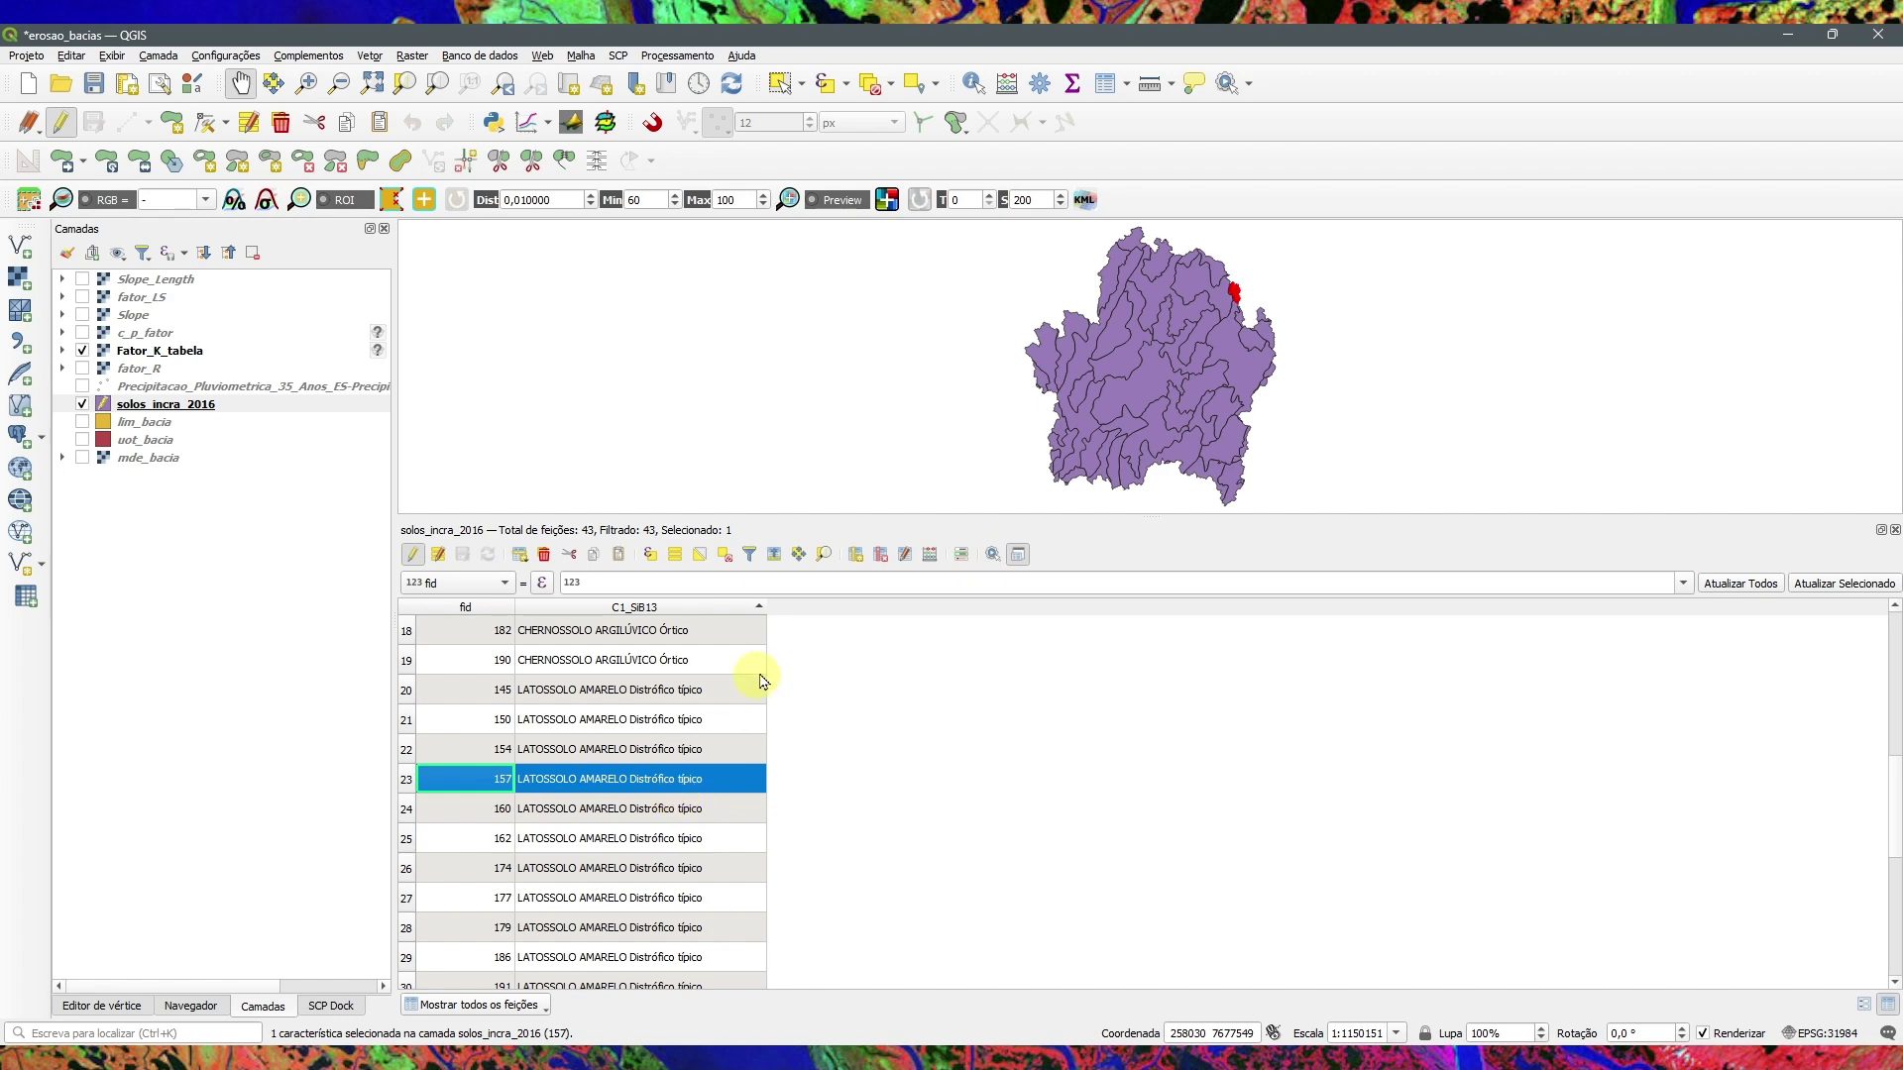
Step: Review the sorted solos_incra_2016 records from the first row to the last for repeated soil classes
key(ctrl+Home)
text(148)
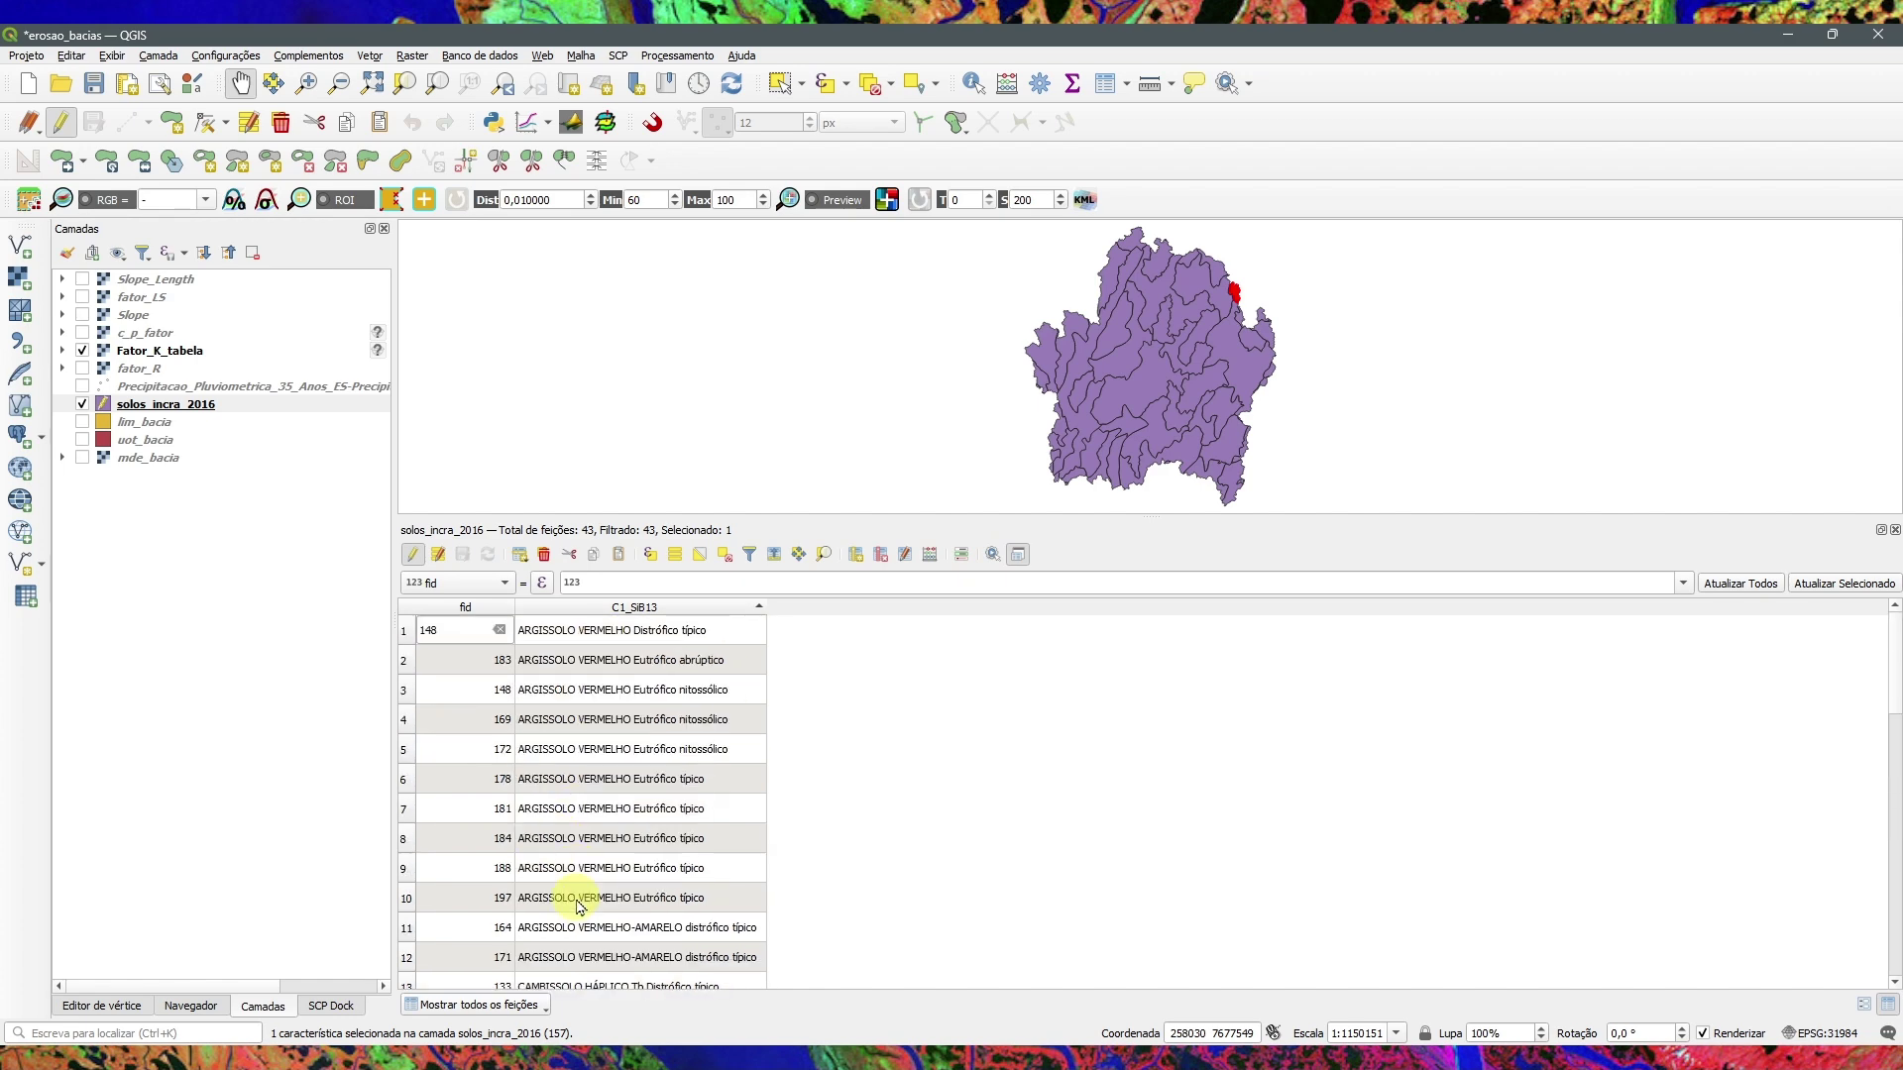
scroll(664, 839, down, 10)
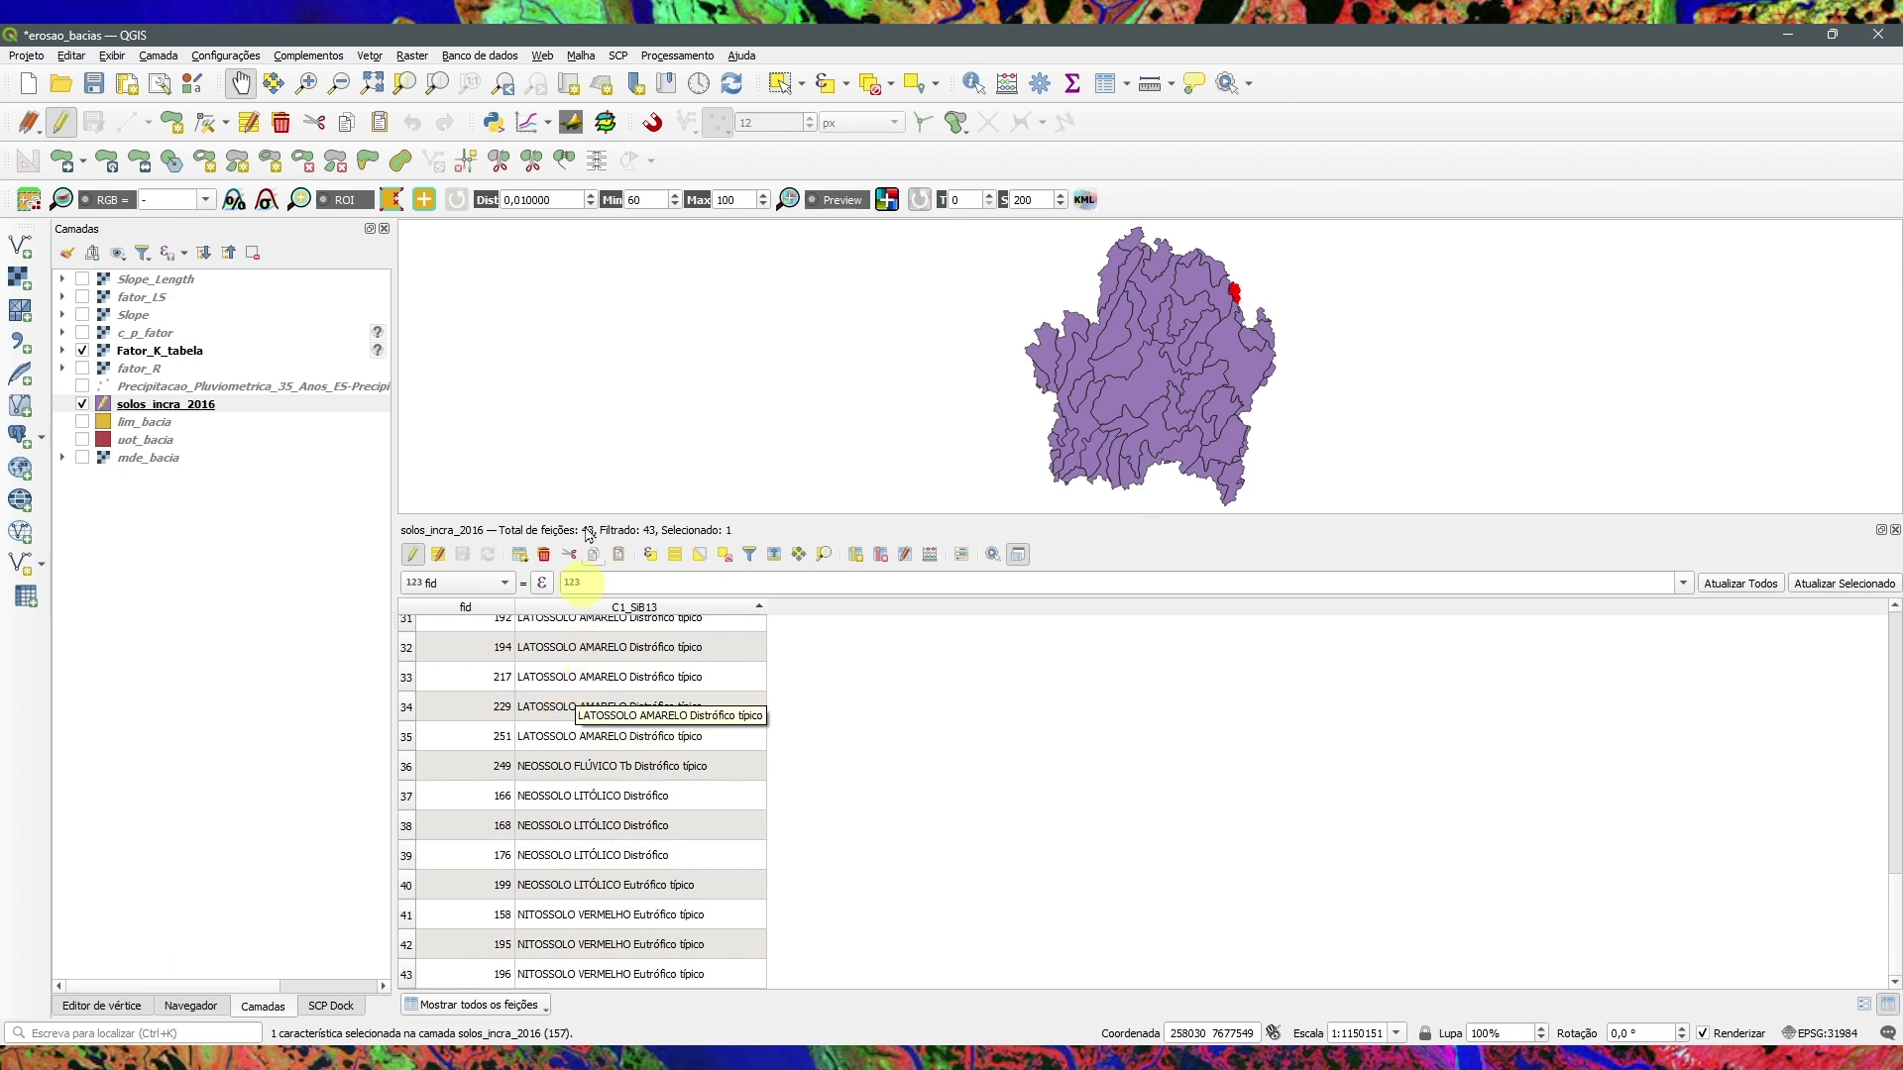
Step: Dissolve solos_incra_2016 by the C1_SiB13 field into a temporary layer
click(374, 57)
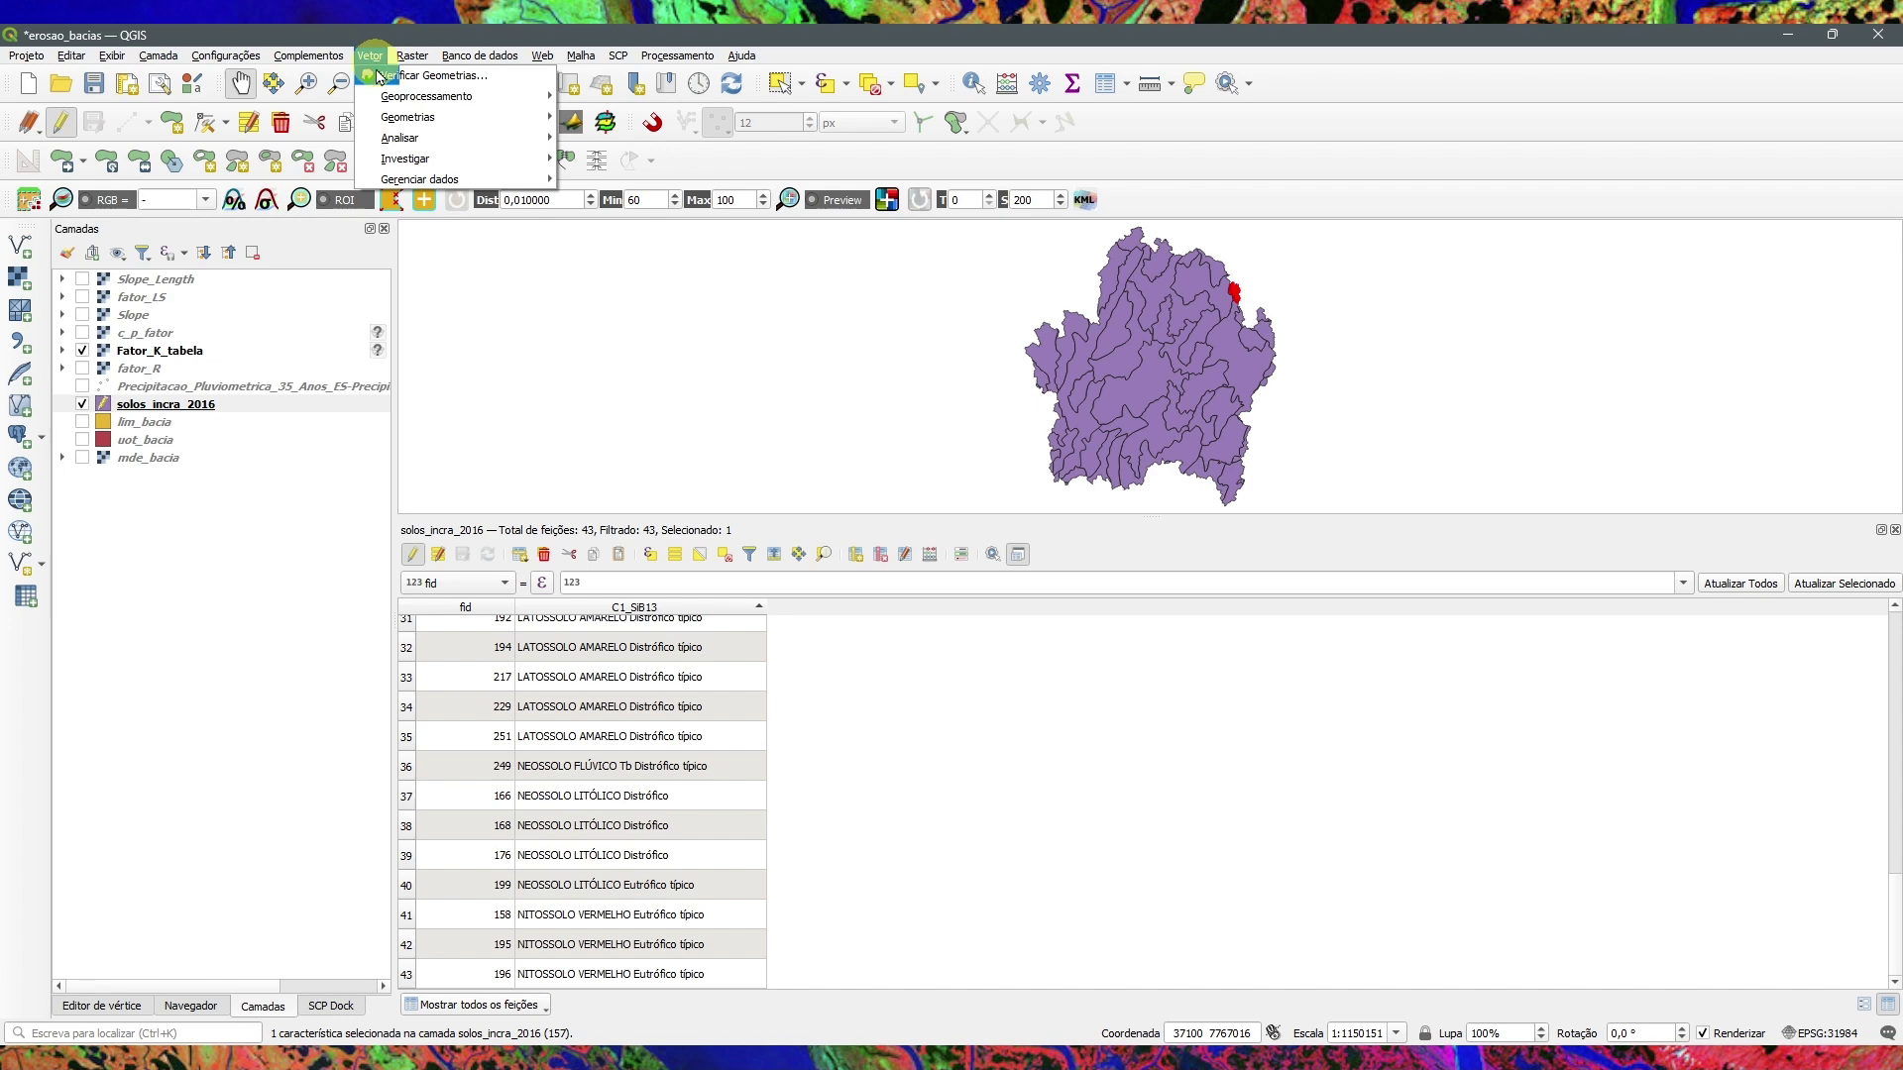
mouse_move(426, 96)
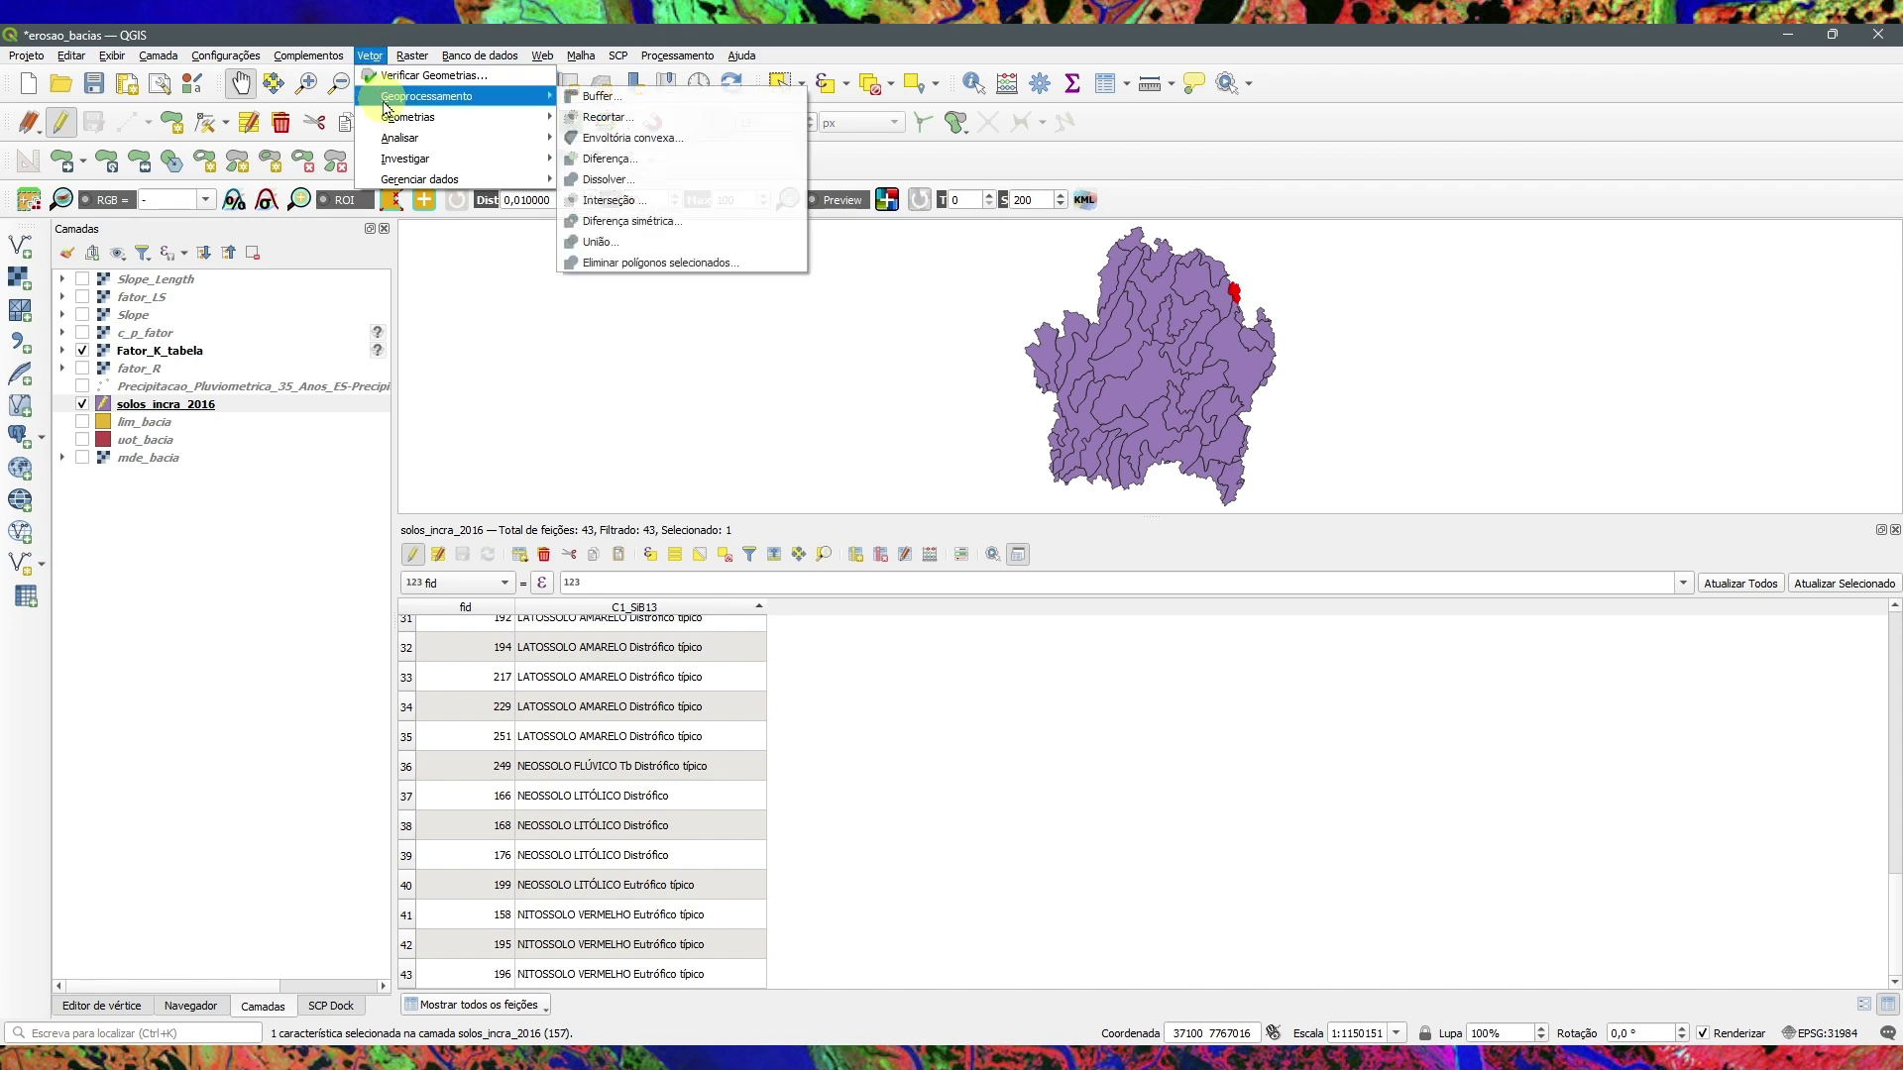
click(609, 180)
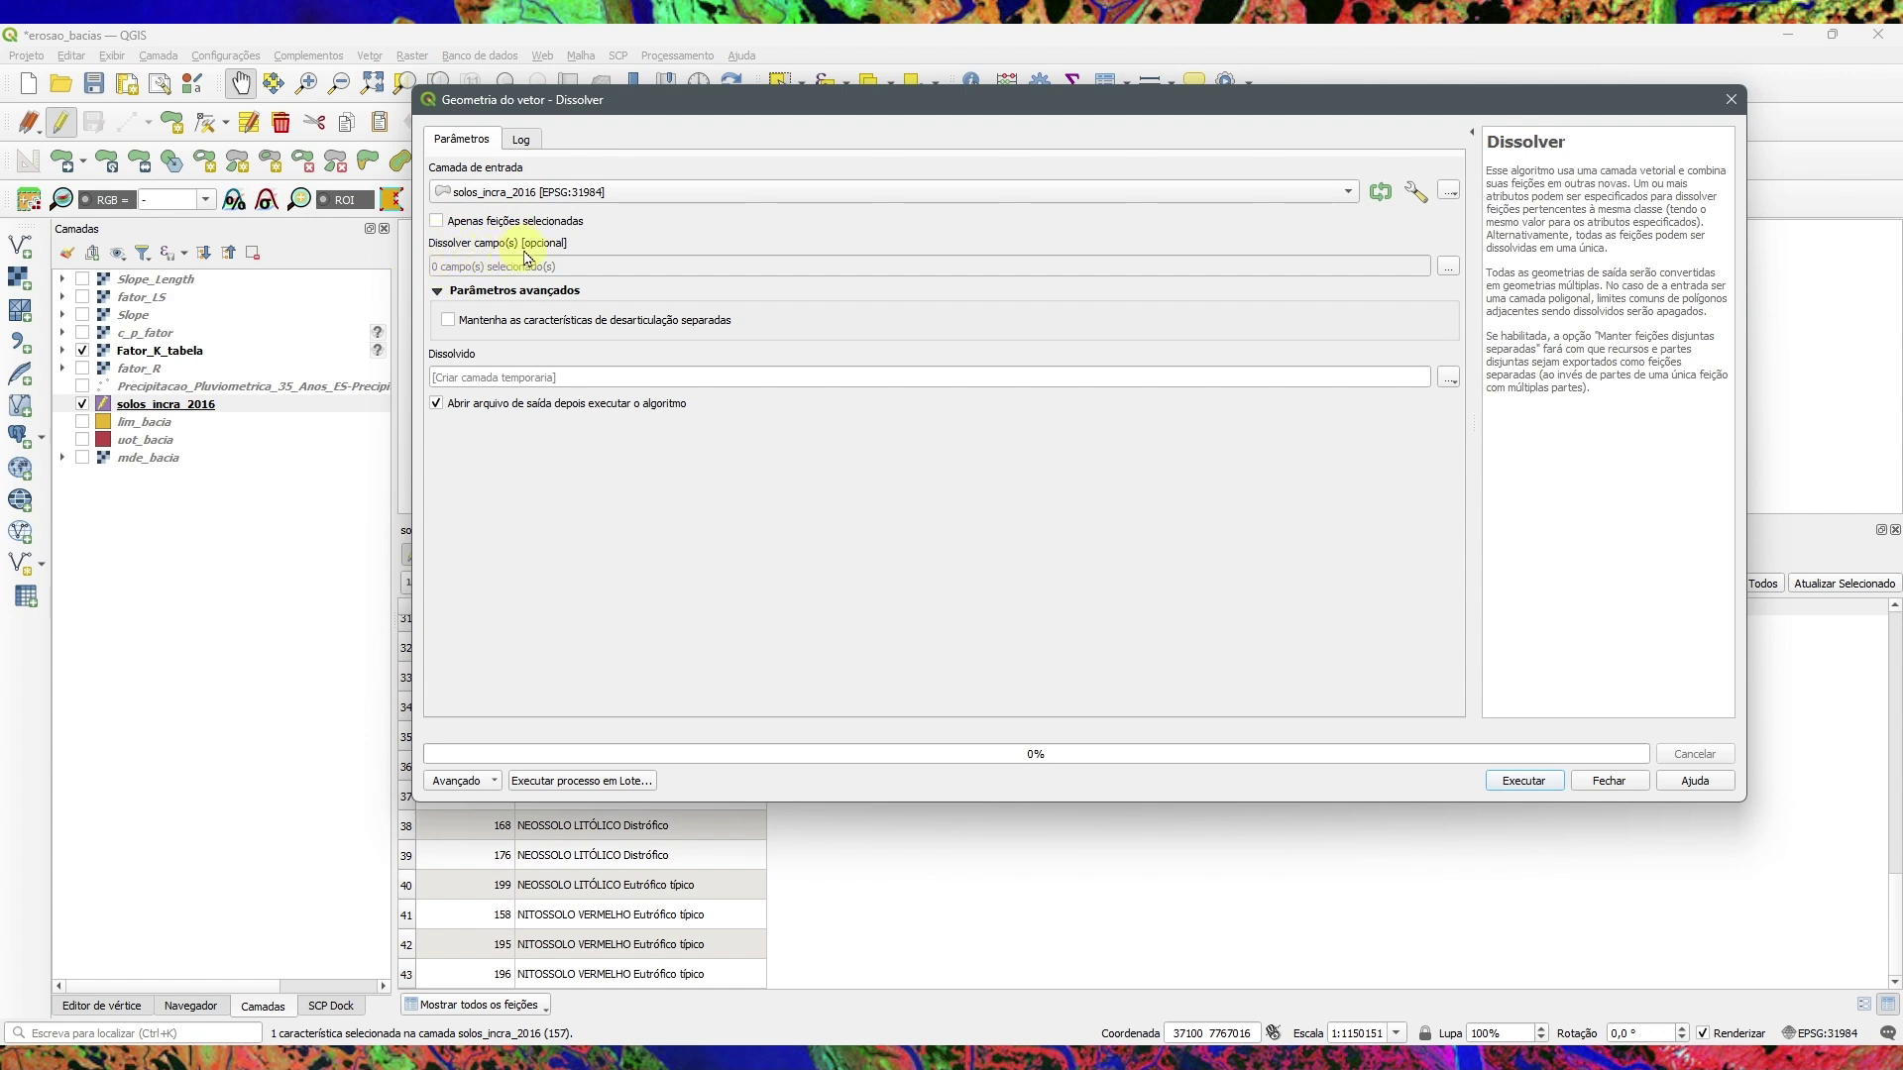
click(1448, 266)
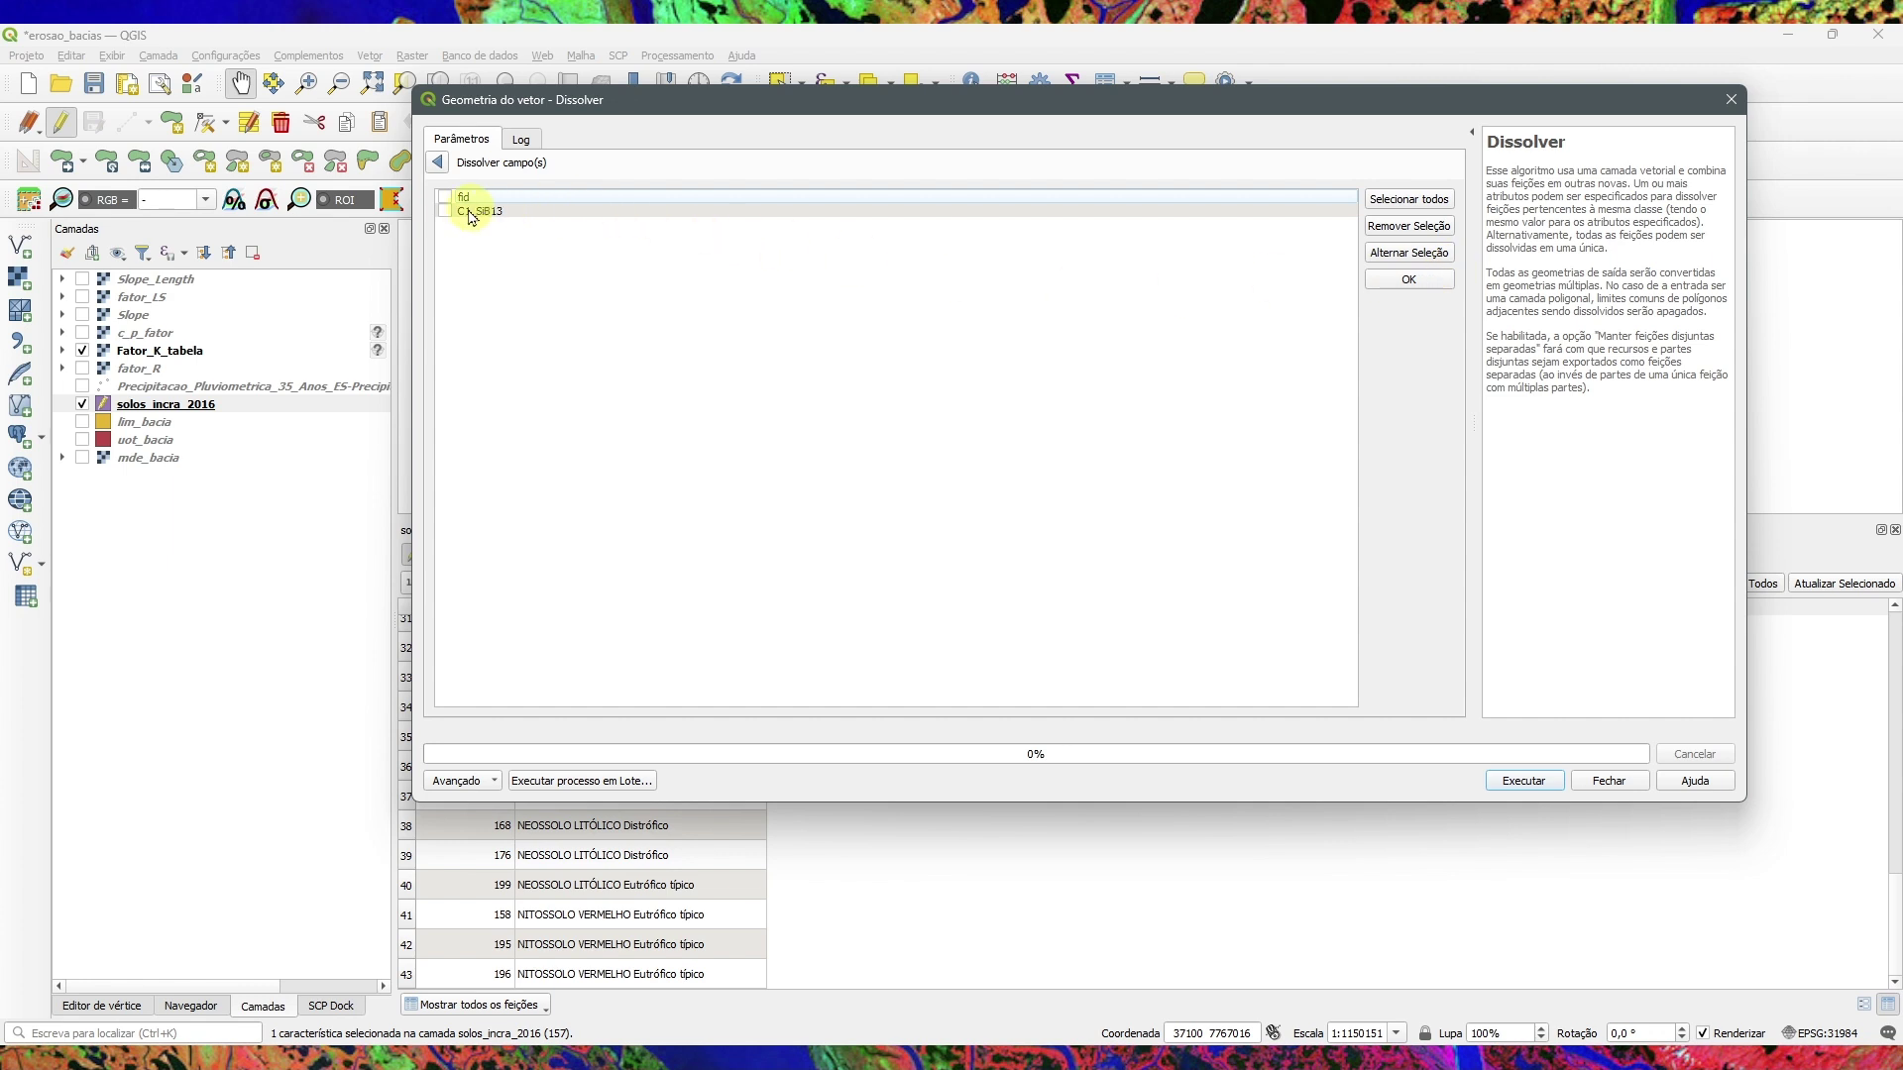
click(445, 211)
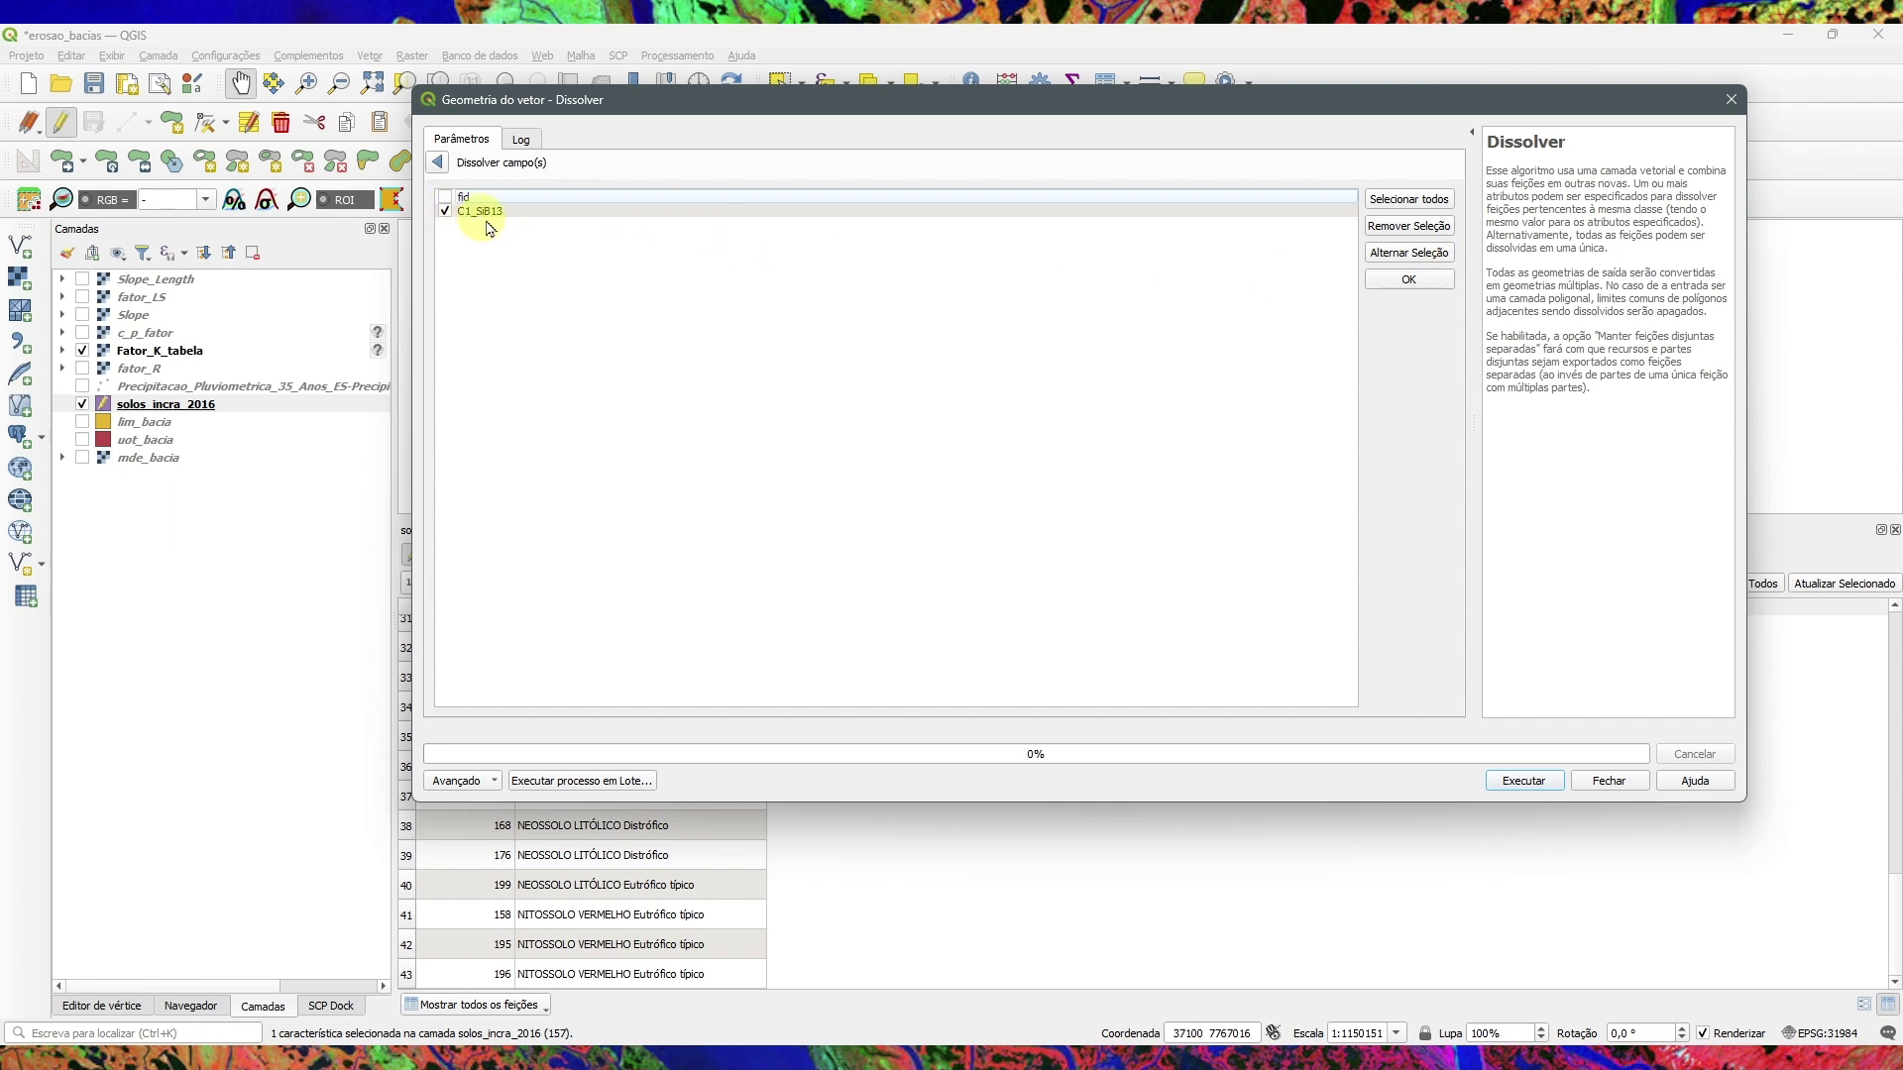
click(437, 162)
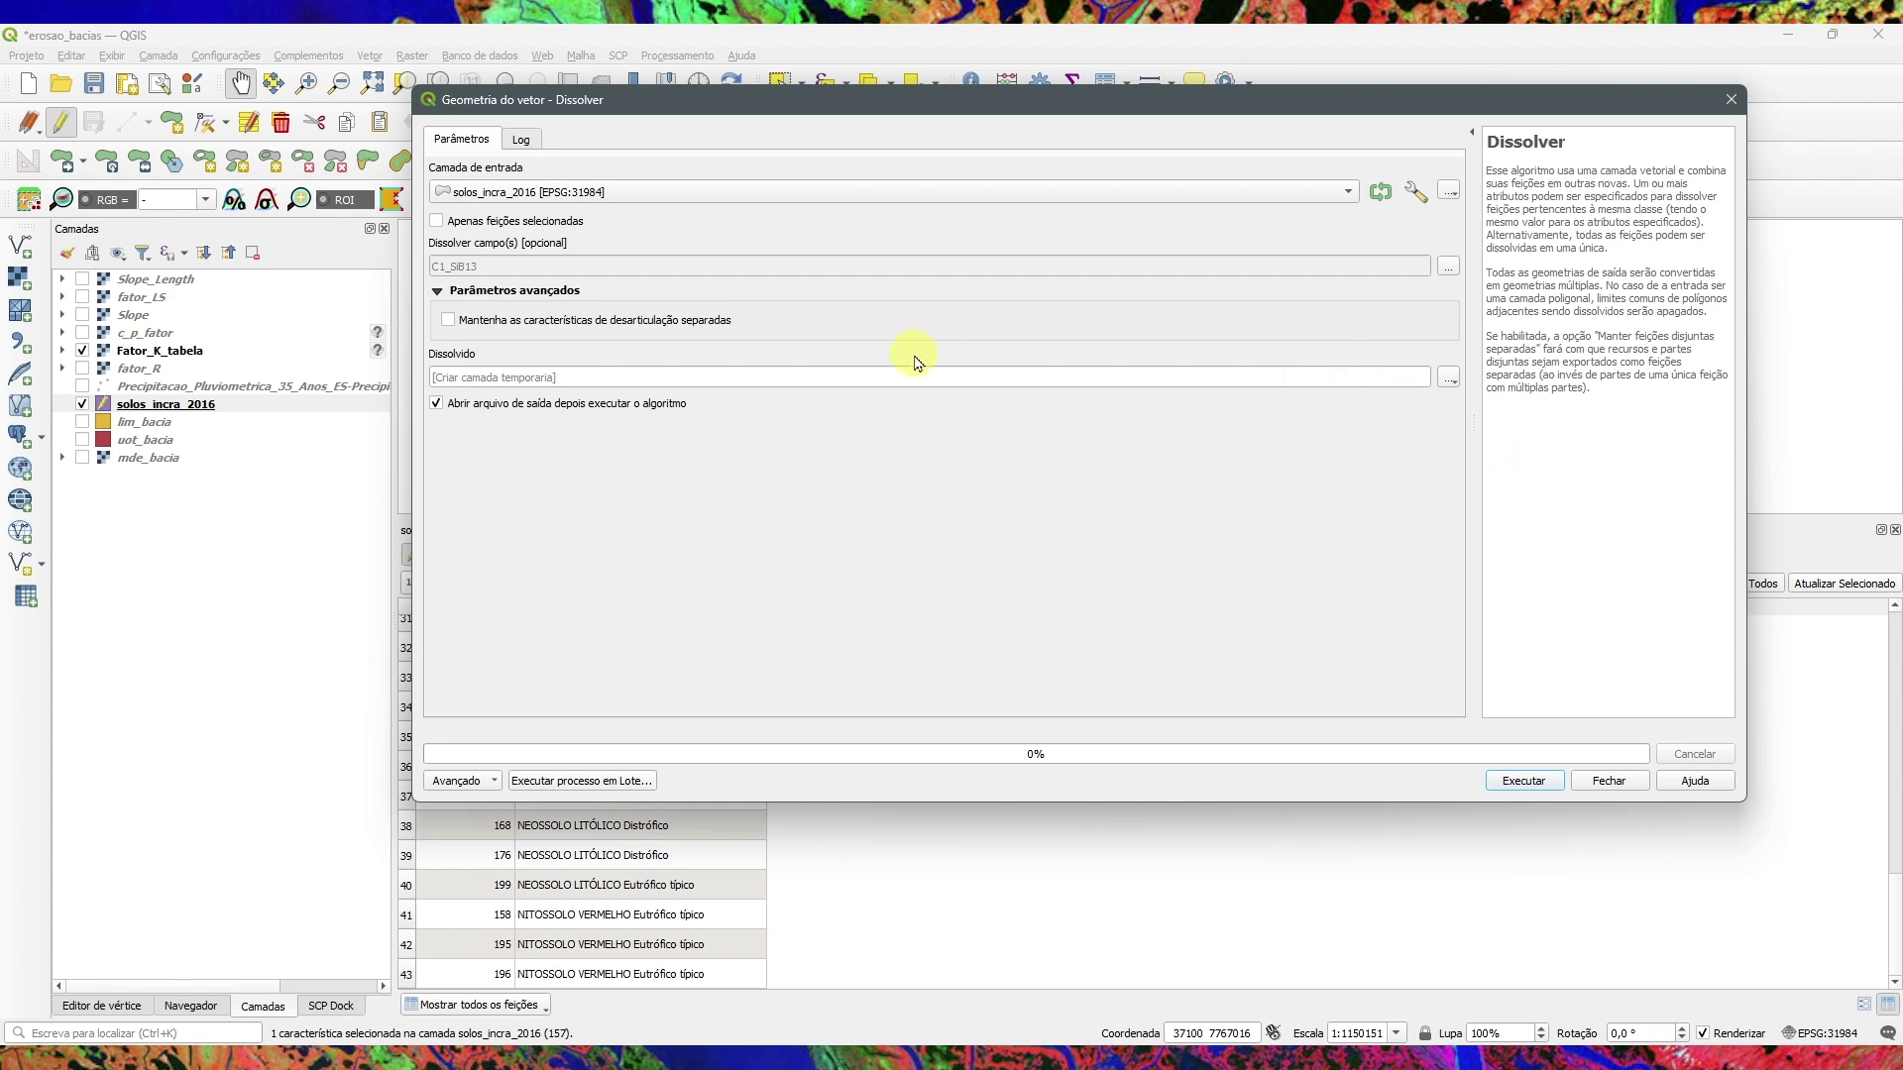
click(1502, 785)
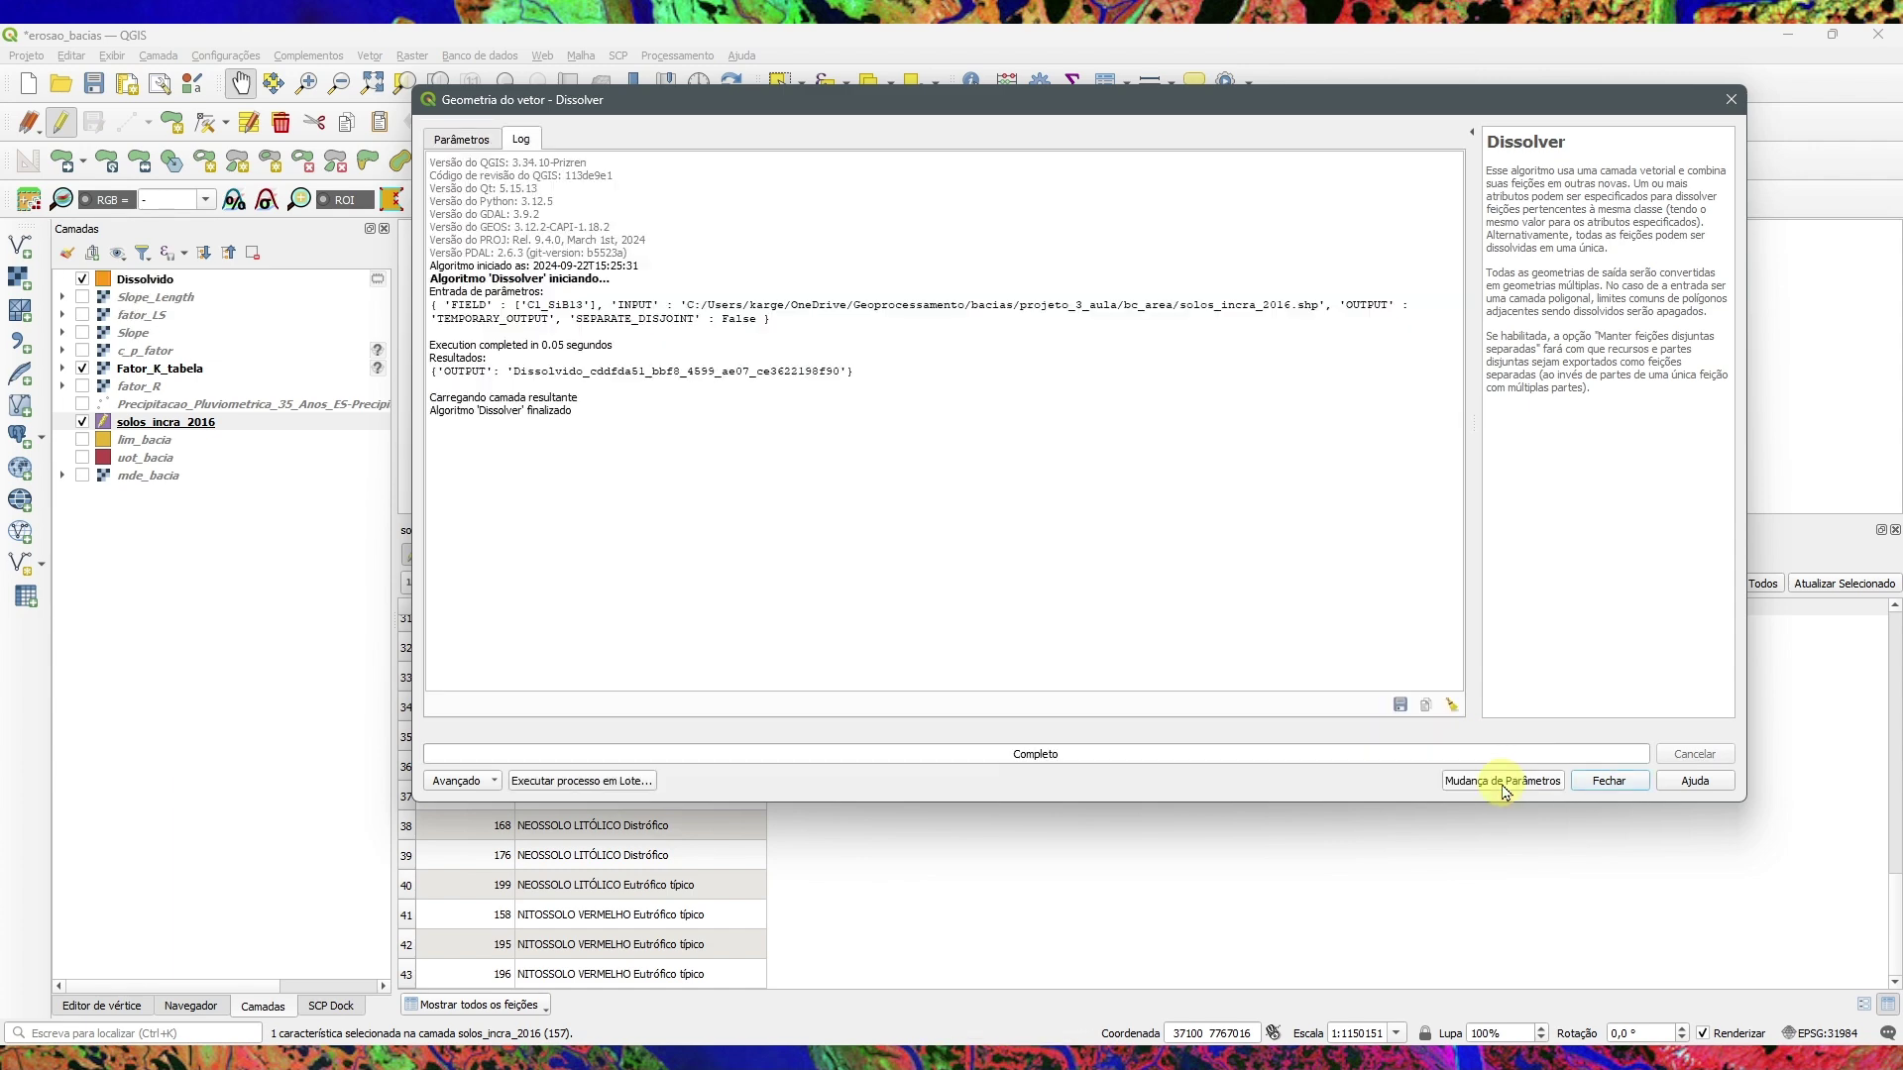
click(1604, 780)
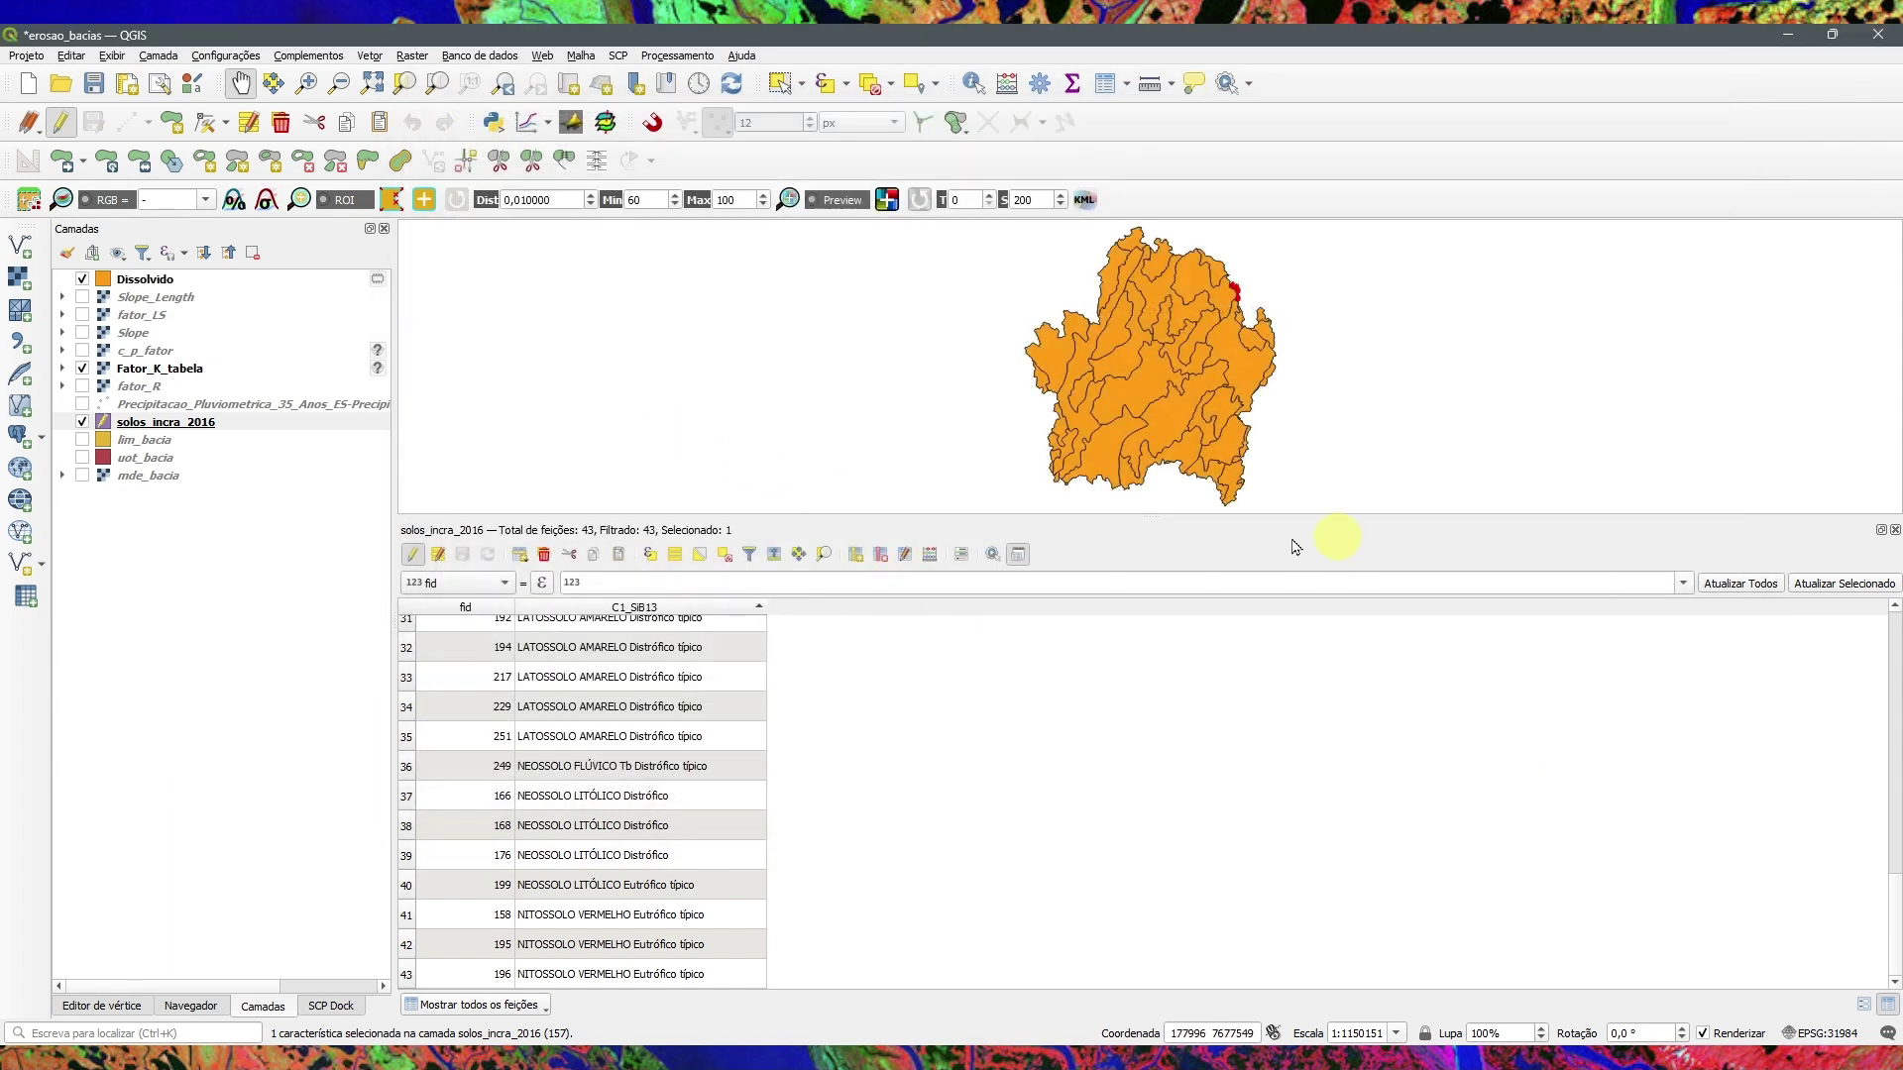
Step: Clear the feature selection, end editing of solos_incra_2016 and close its attribute table
click(863, 97)
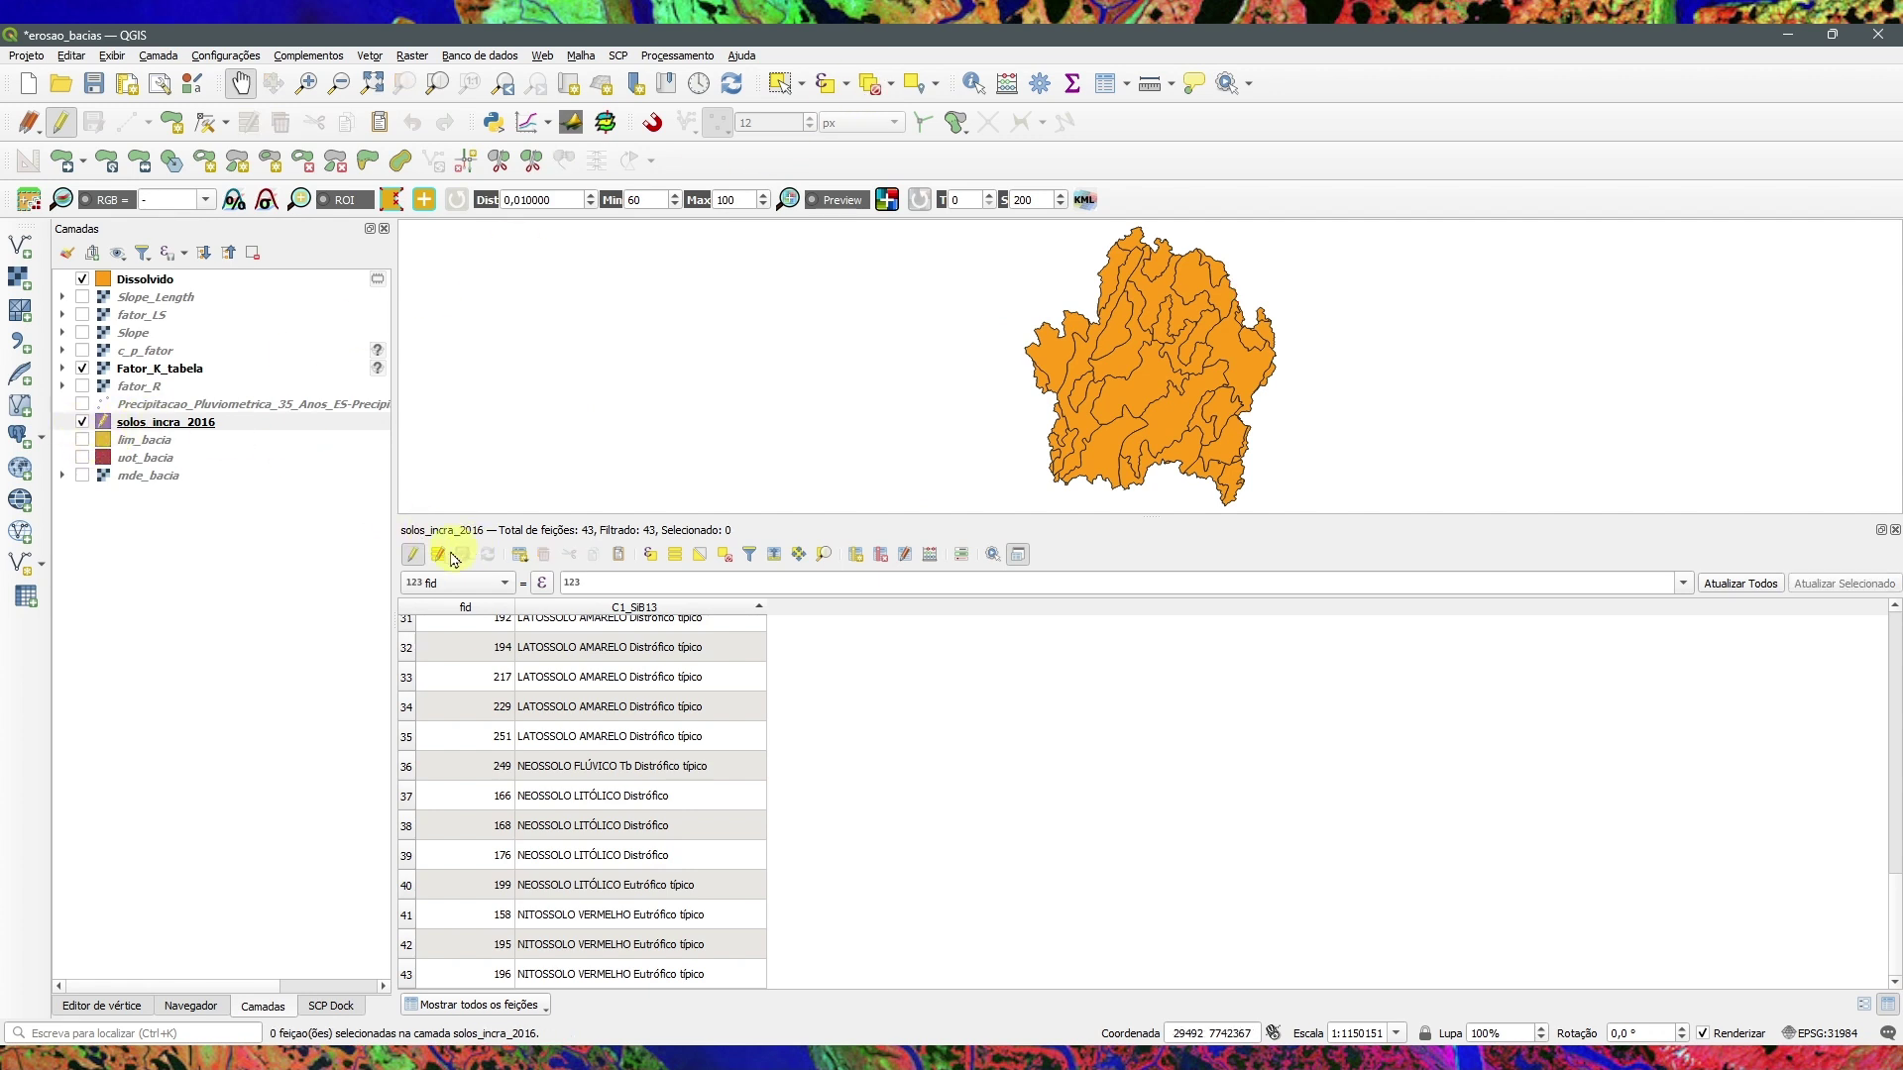
click(412, 554)
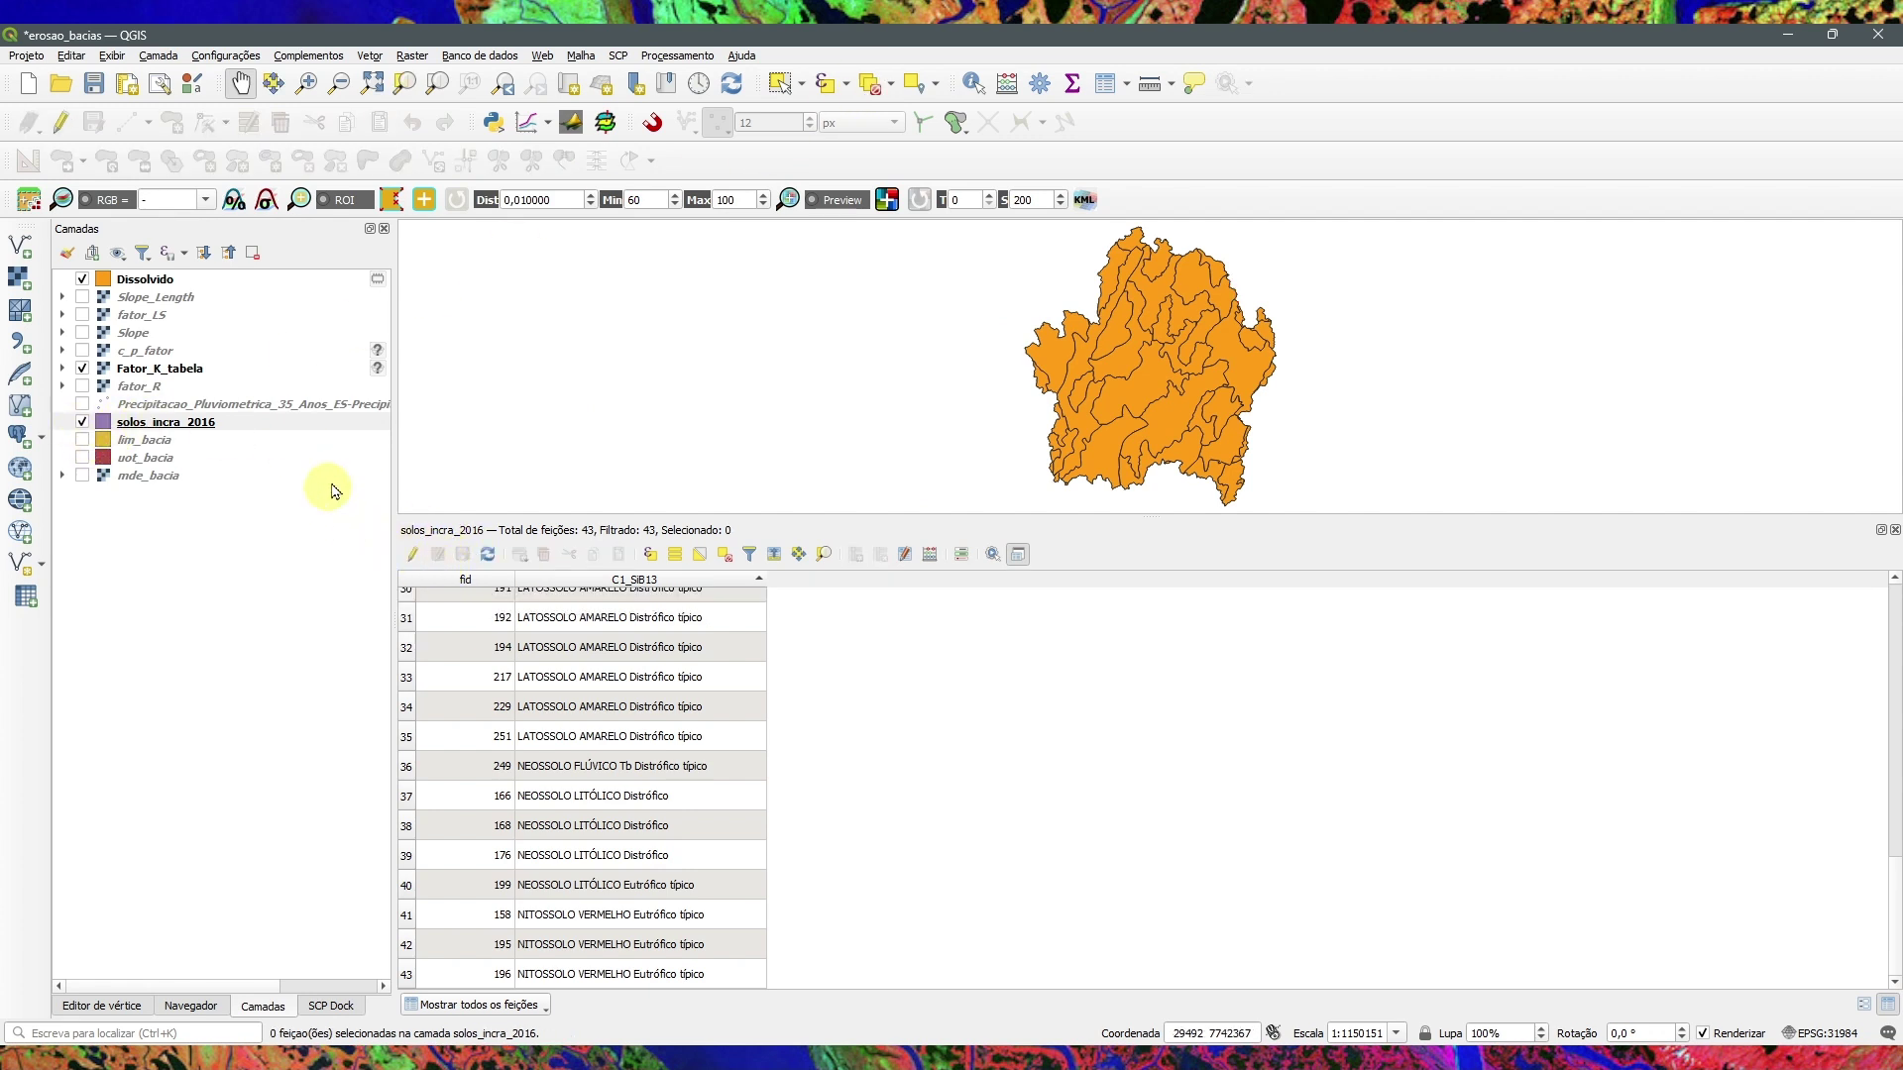
click(1895, 531)
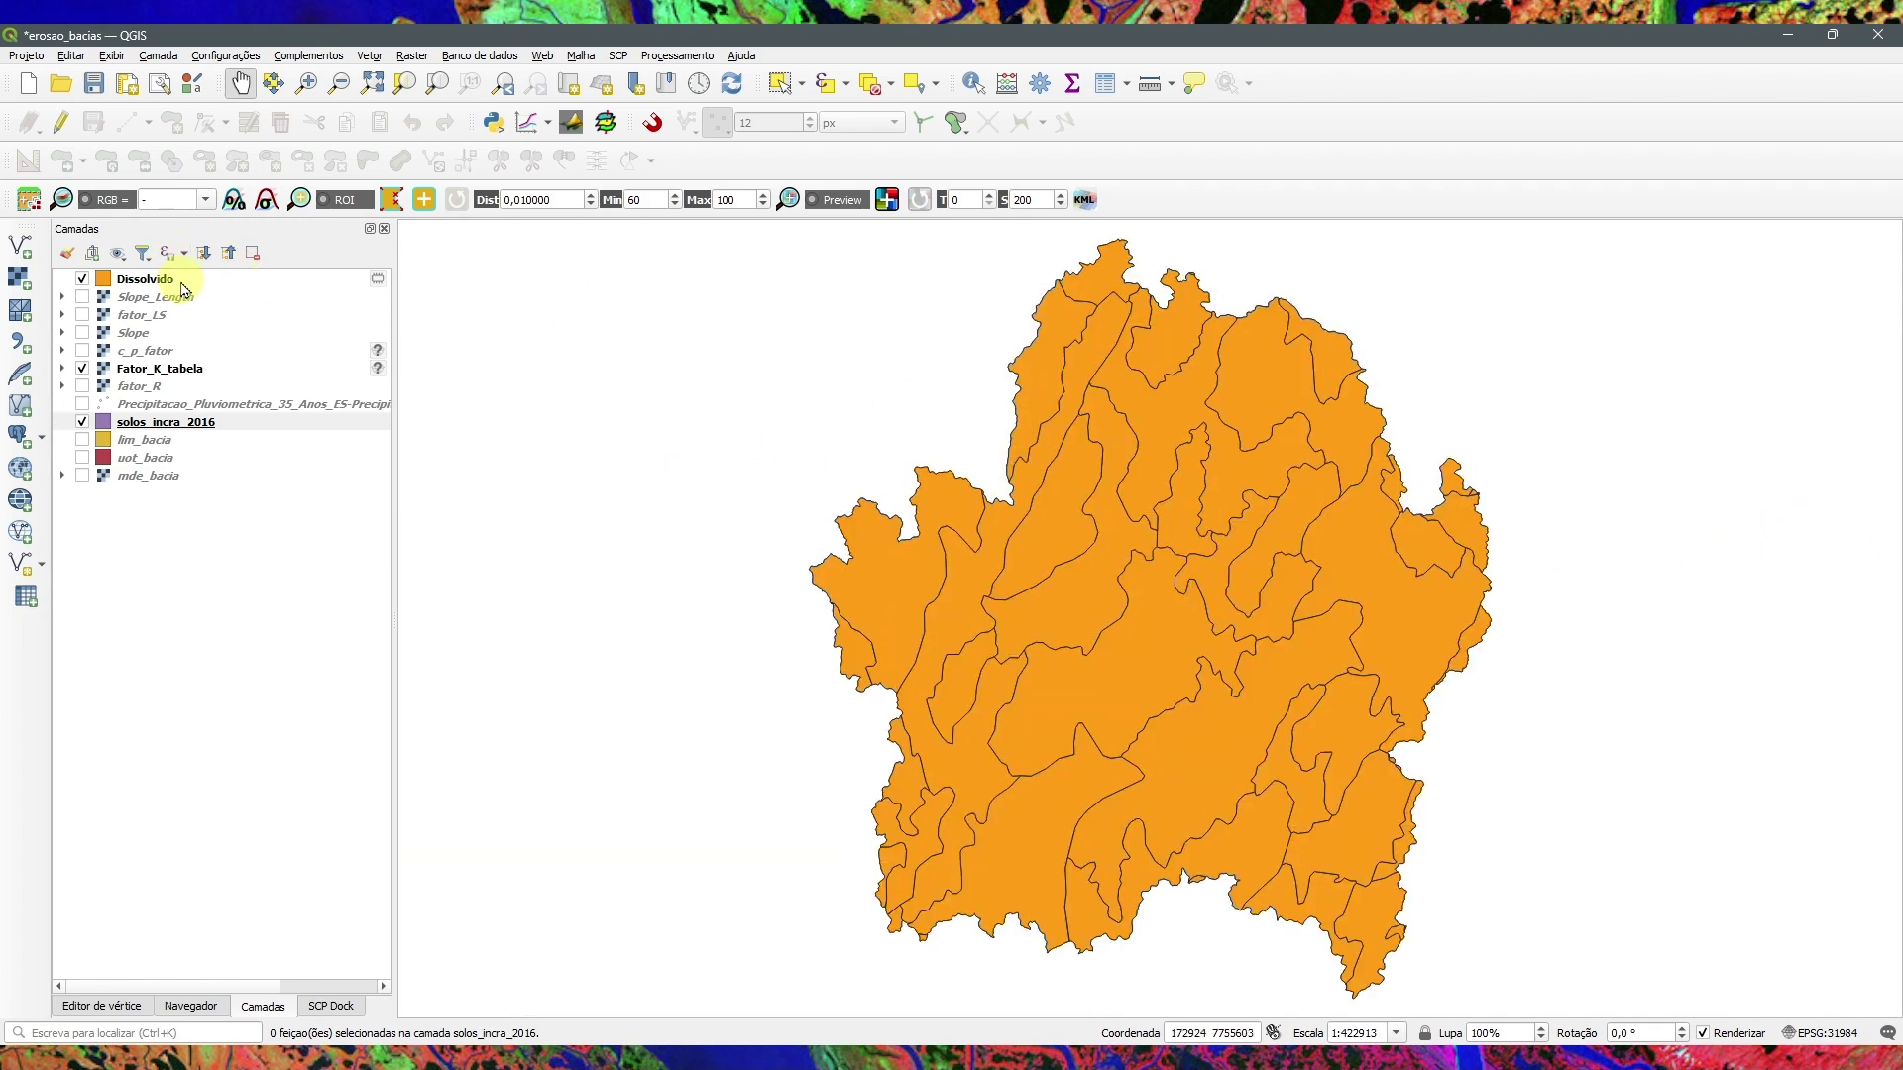
Step: Open the Dissolvido layer's attribute table, sort it by C1_SiB13 in ascending order and widen that column to fit the full class names
click(228, 279)
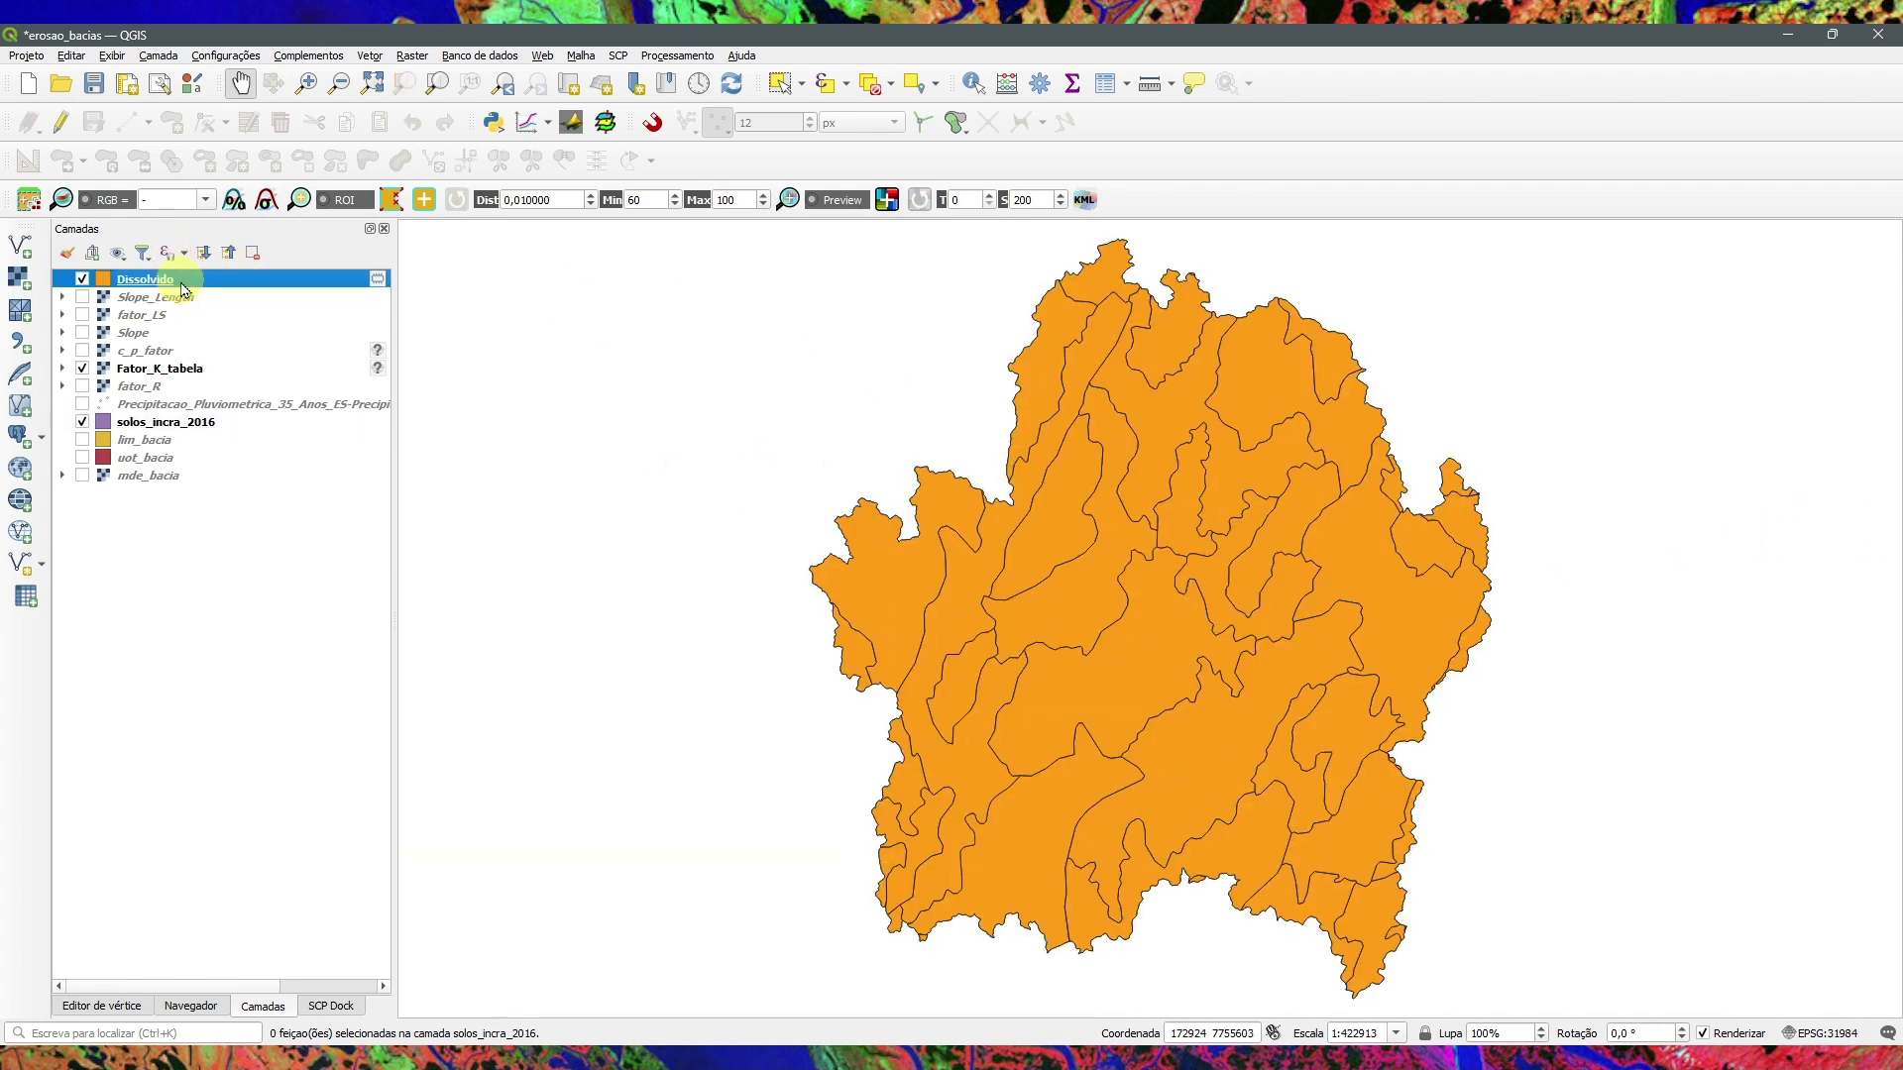
click(1104, 81)
click(618, 592)
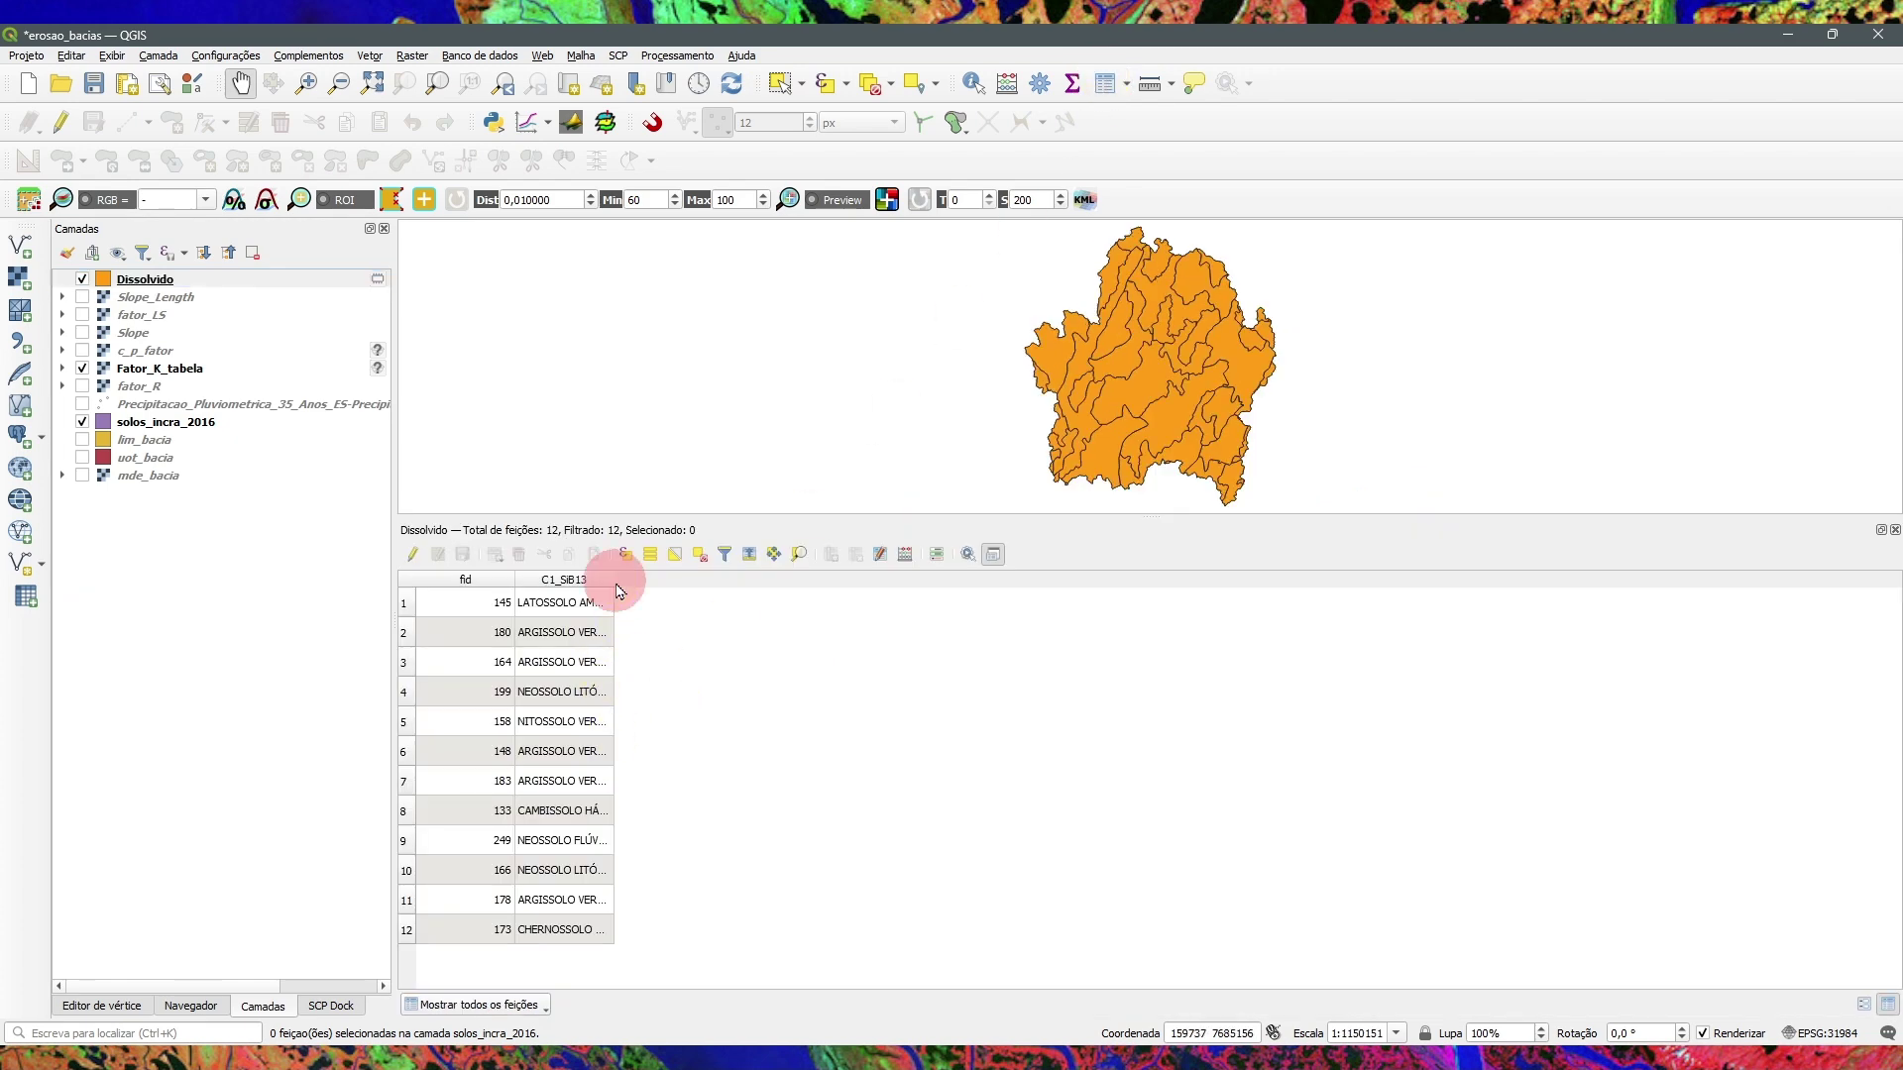
click(611, 582)
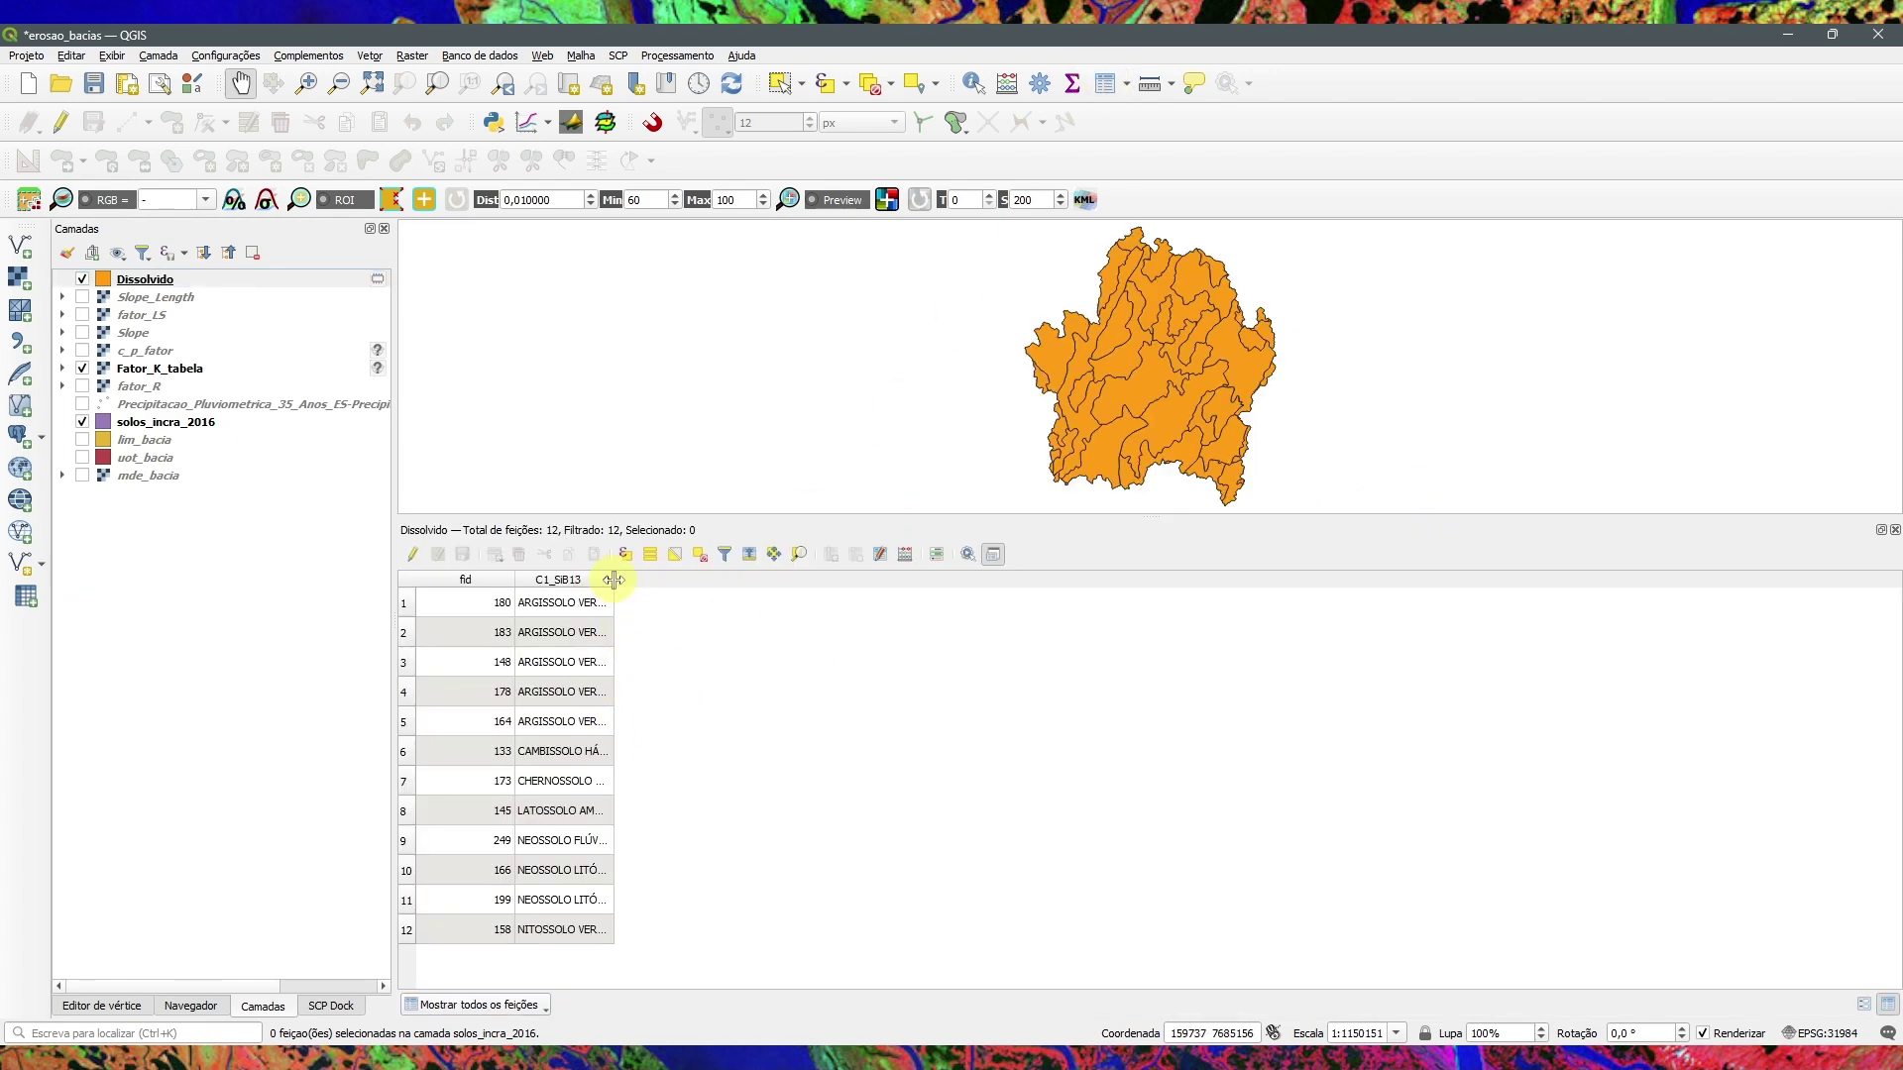
double_click(614, 579)
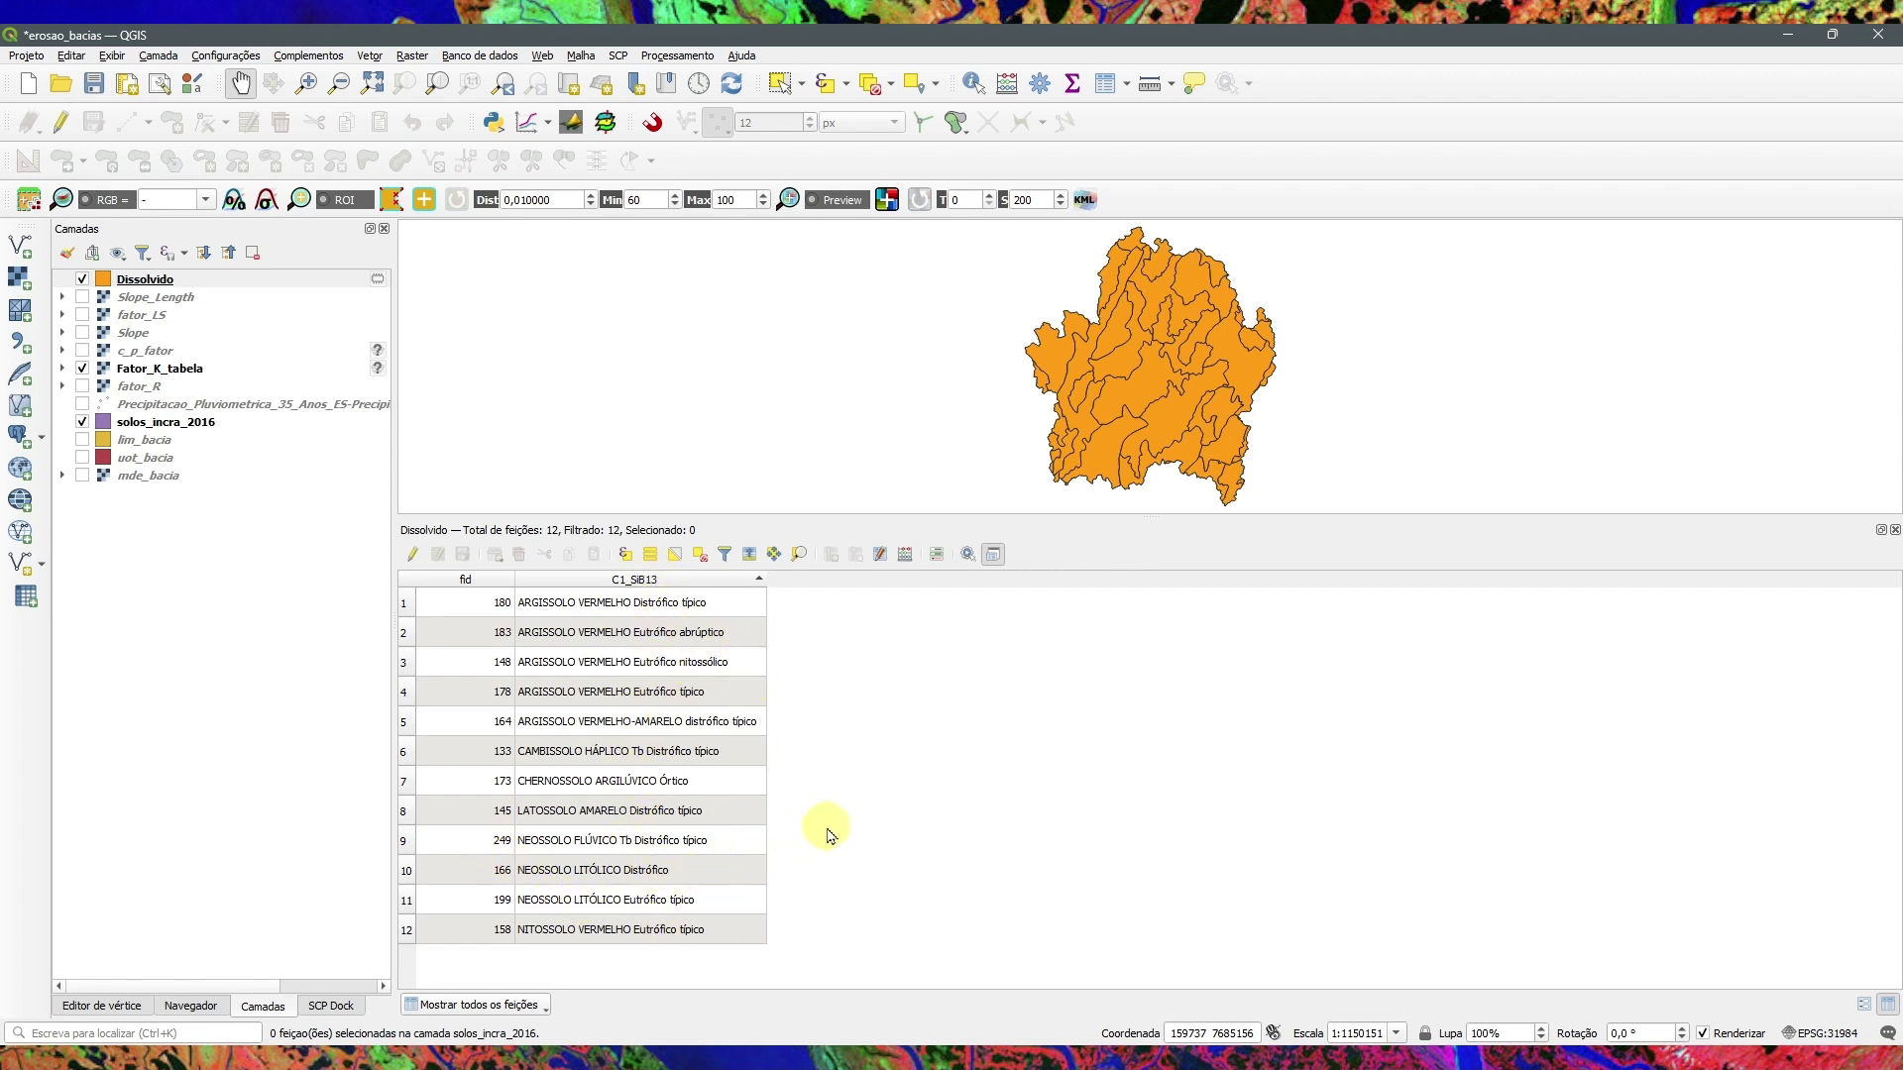
Step: Enable editing on Dissolvido and add a decimal (real) field named fator_k with length 10 and precision 4
click(412, 554)
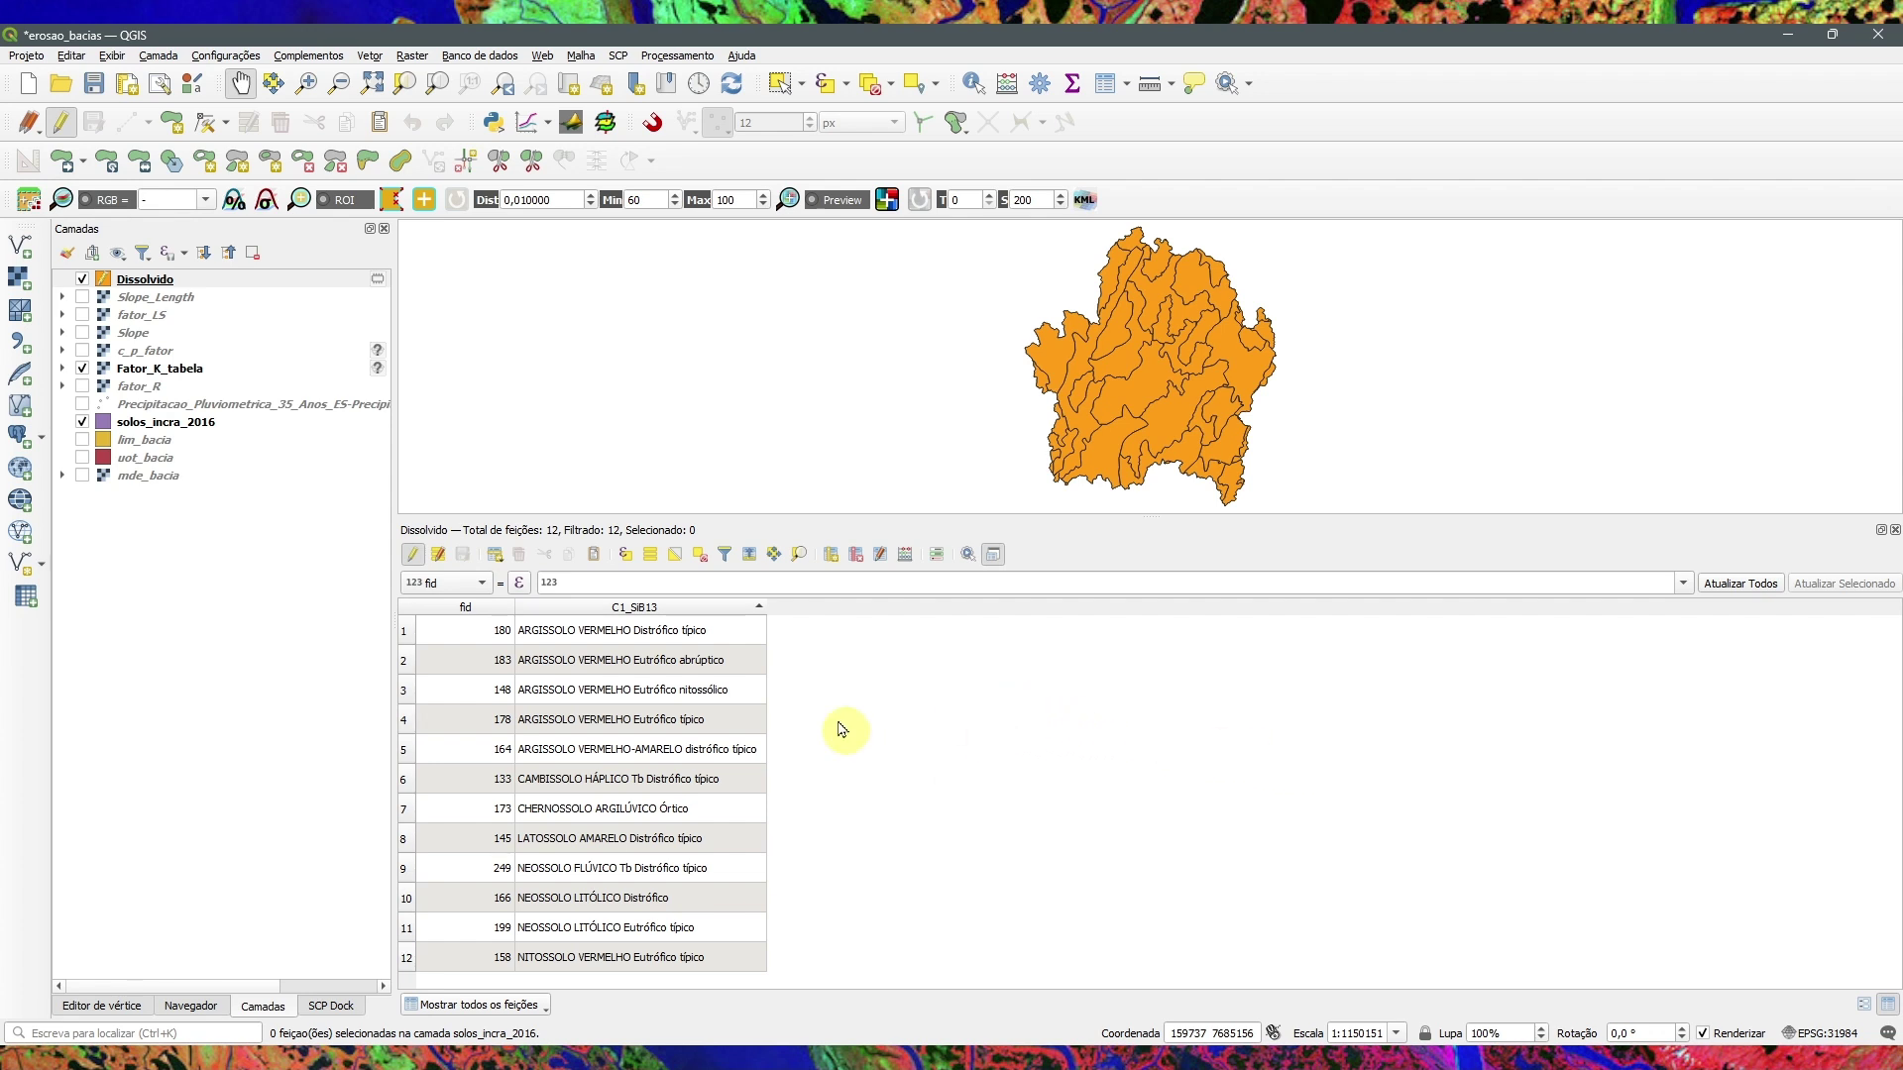
click(832, 556)
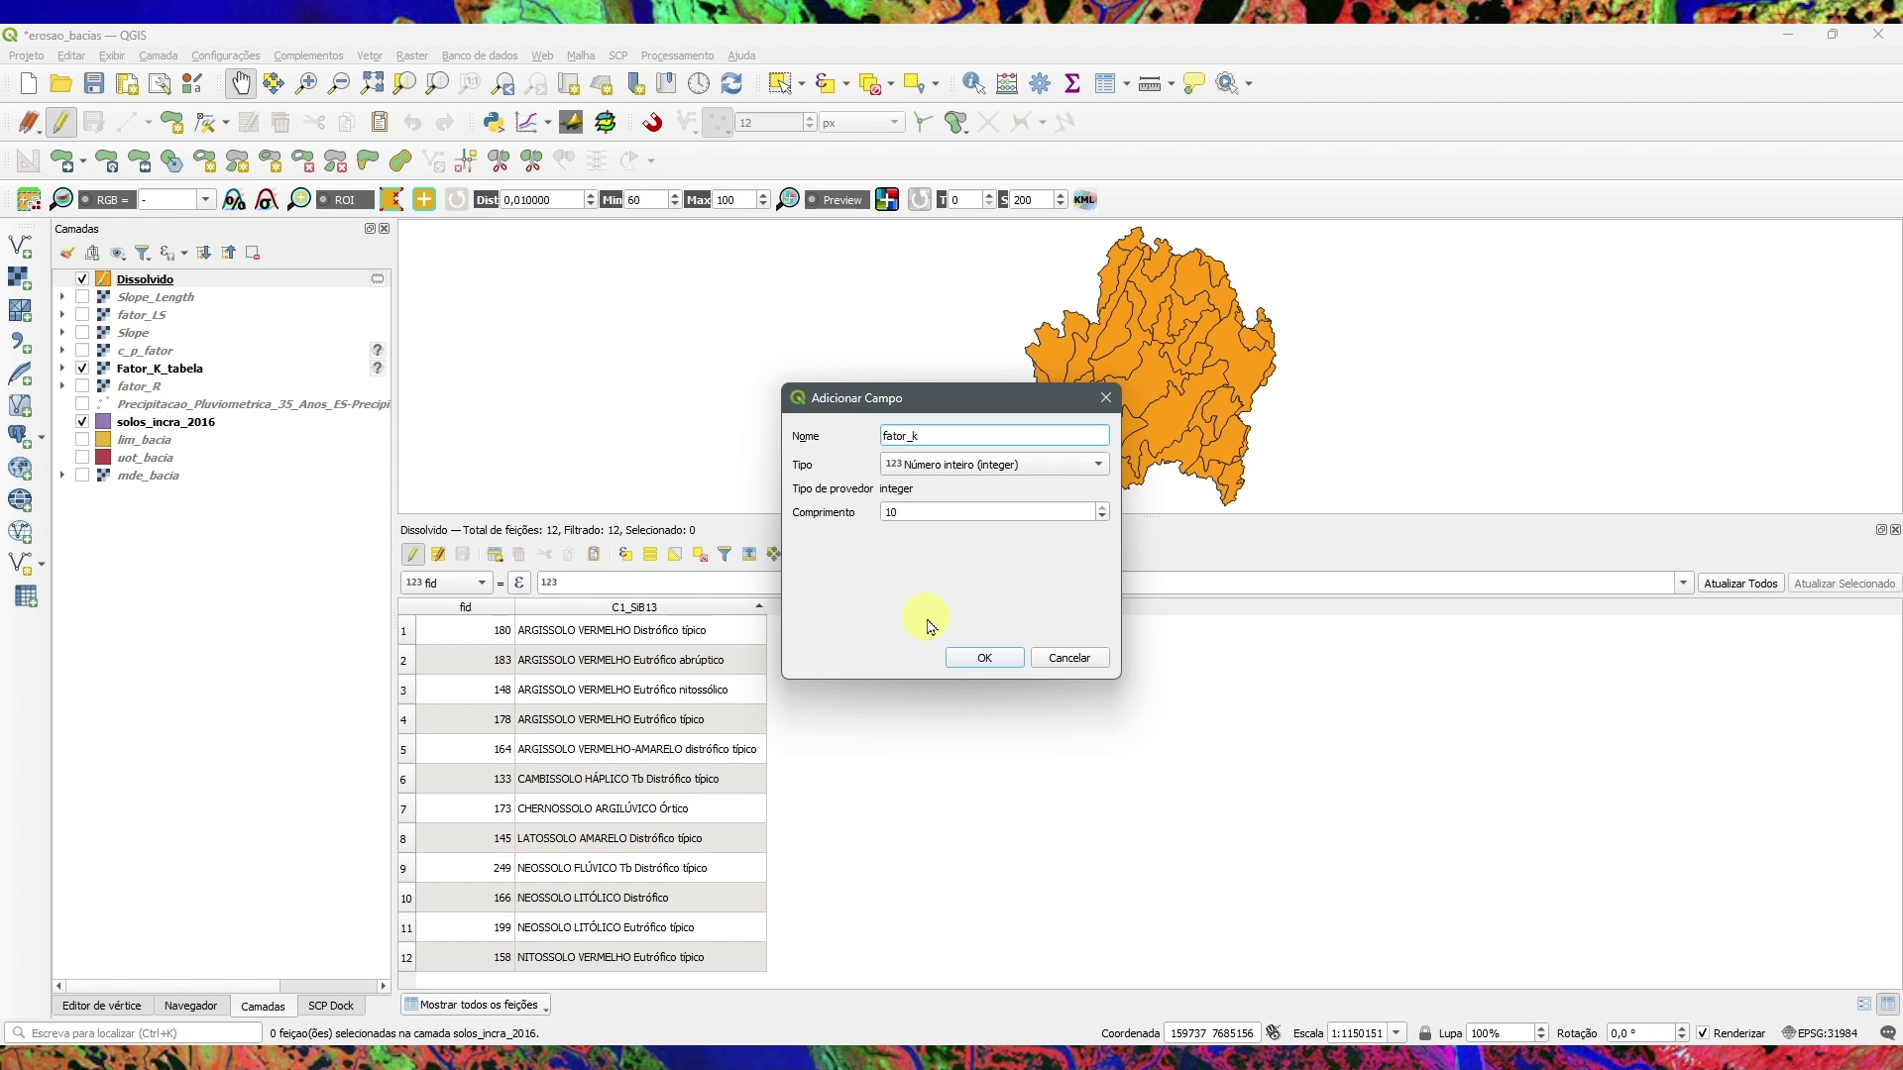
click(1062, 471)
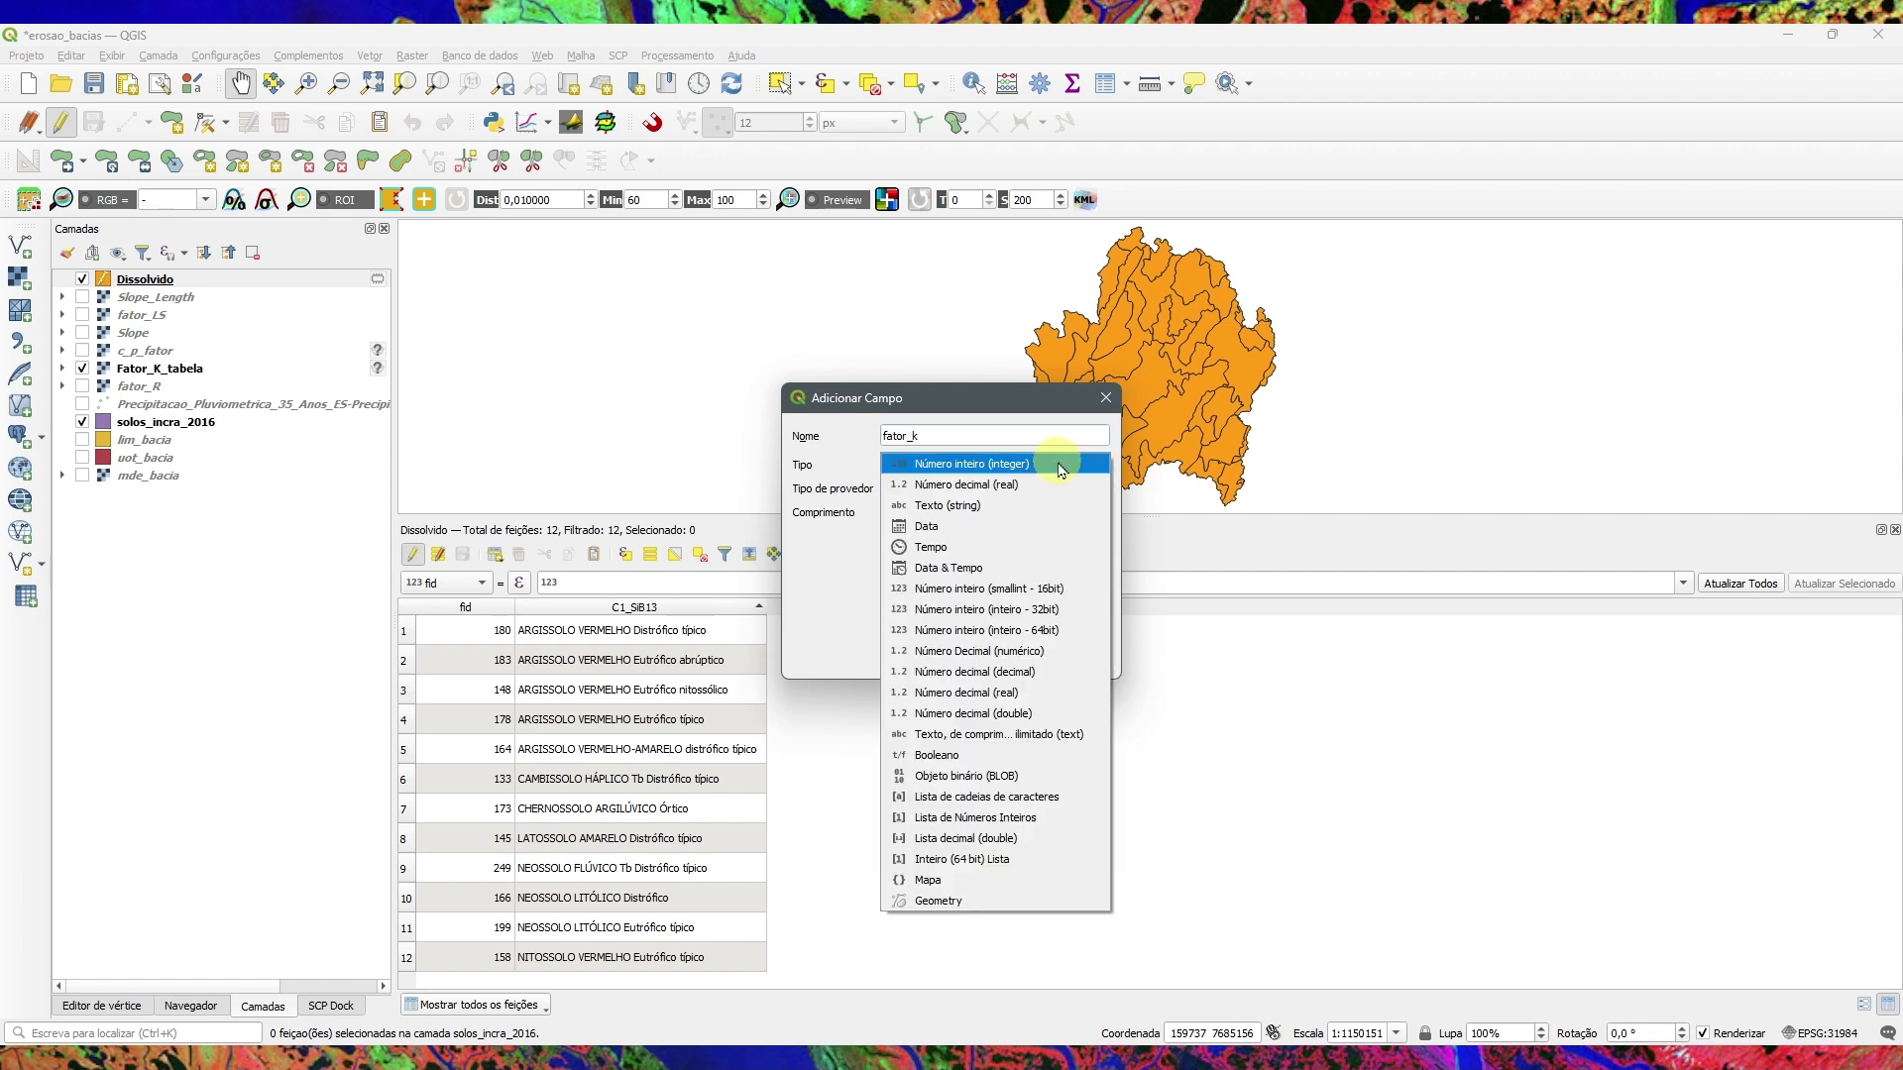
click(1033, 481)
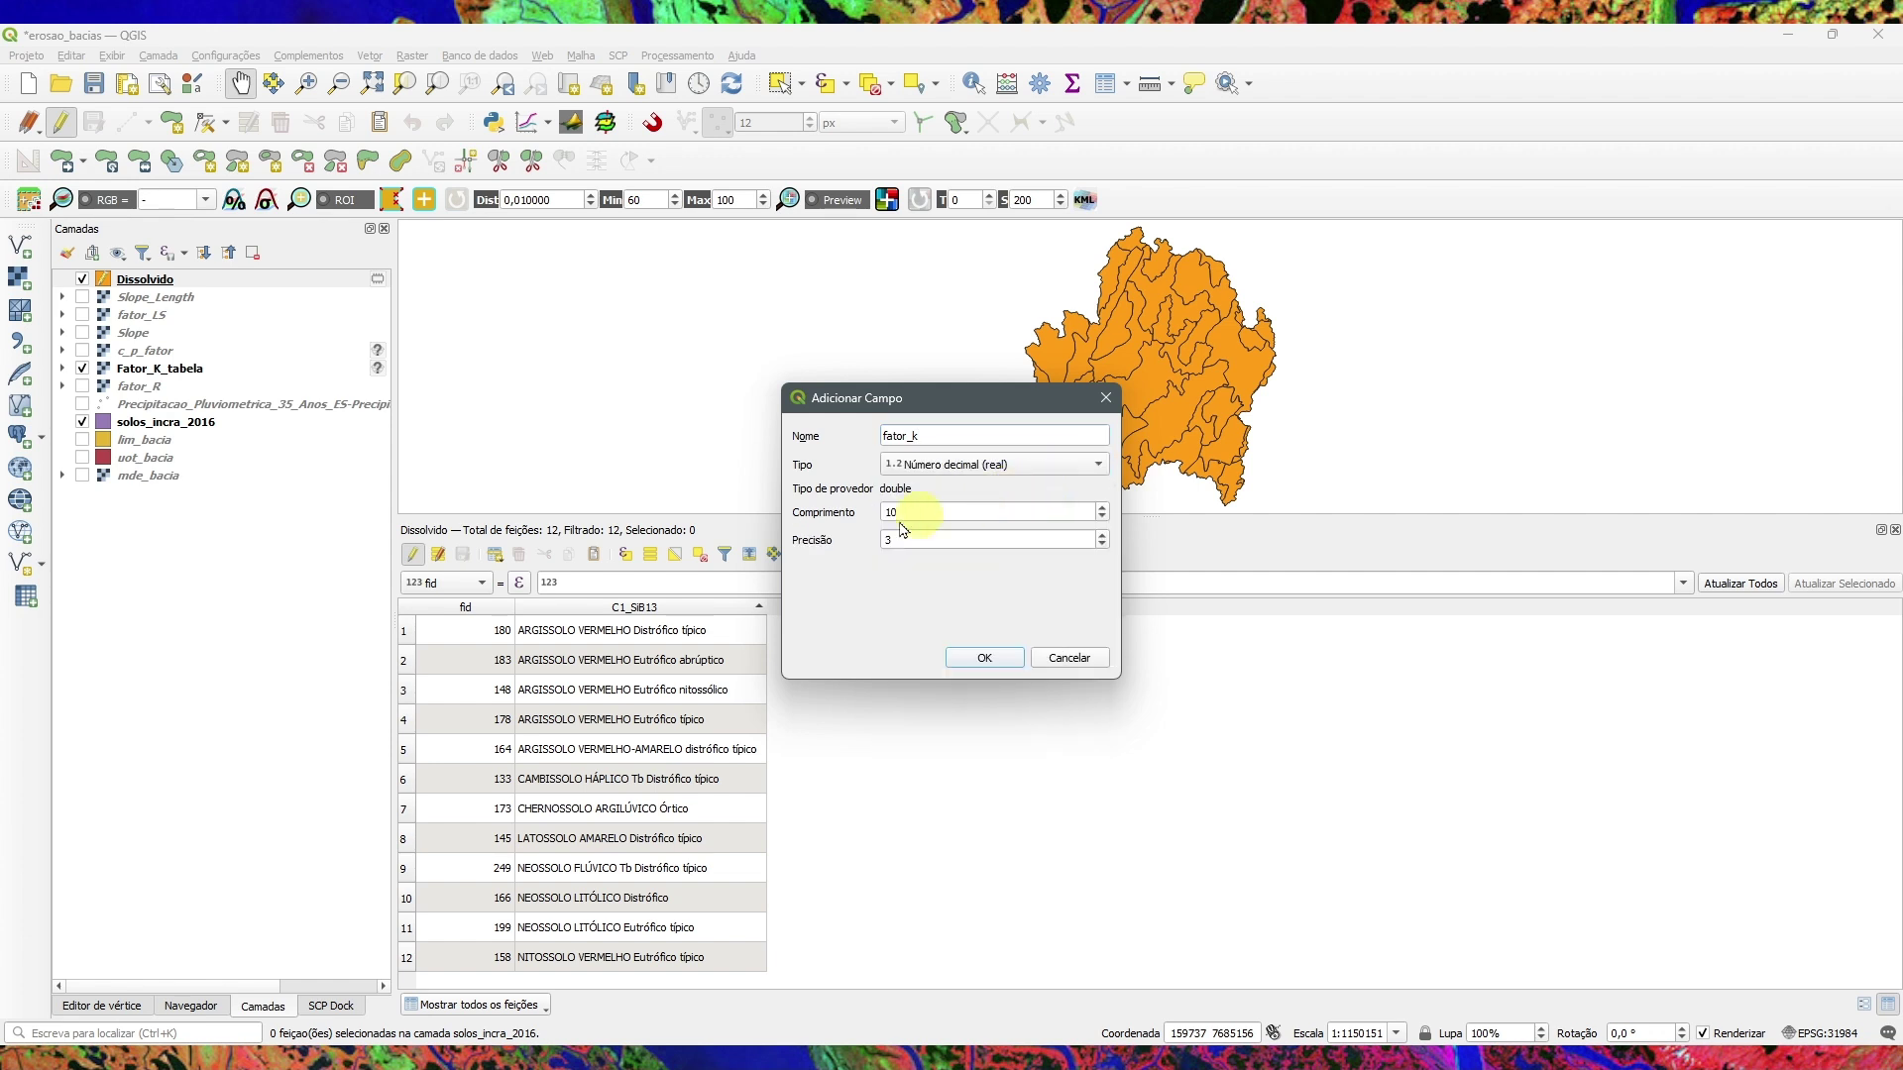
click(1103, 545)
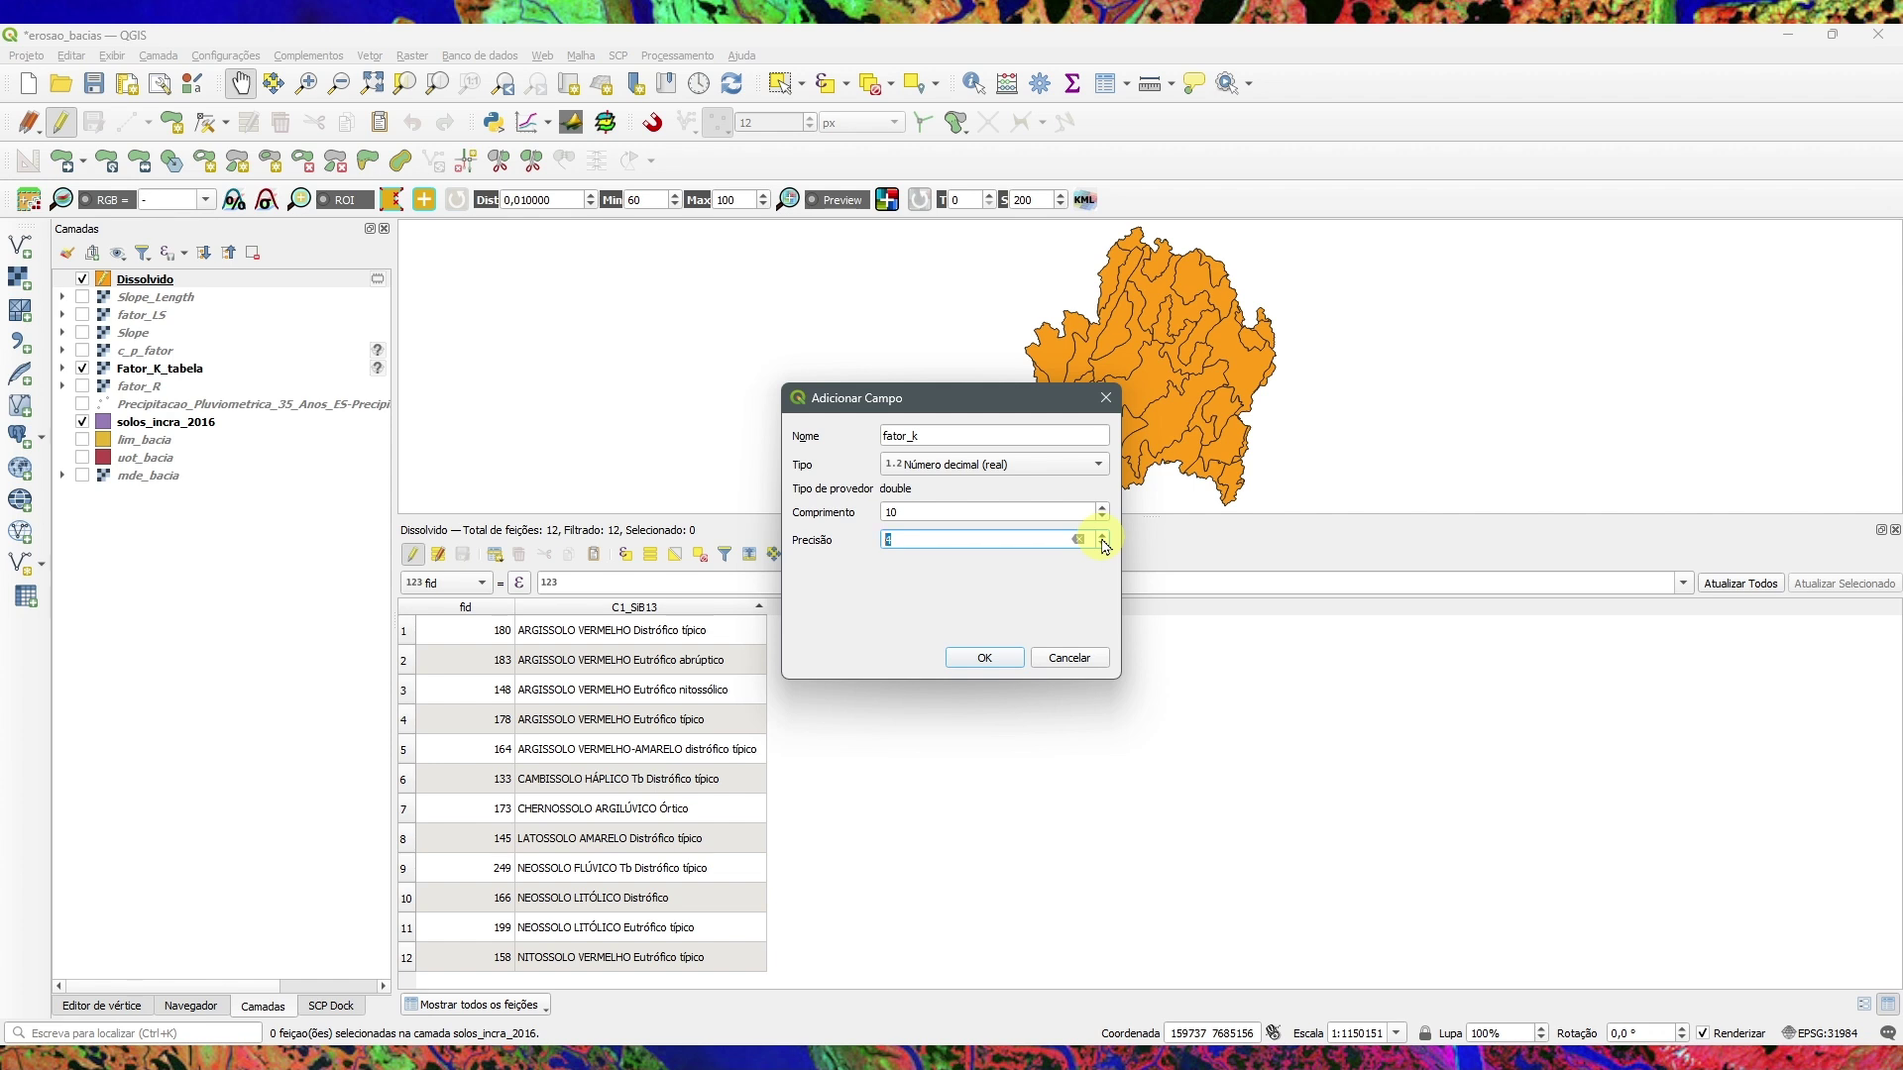
click(976, 656)
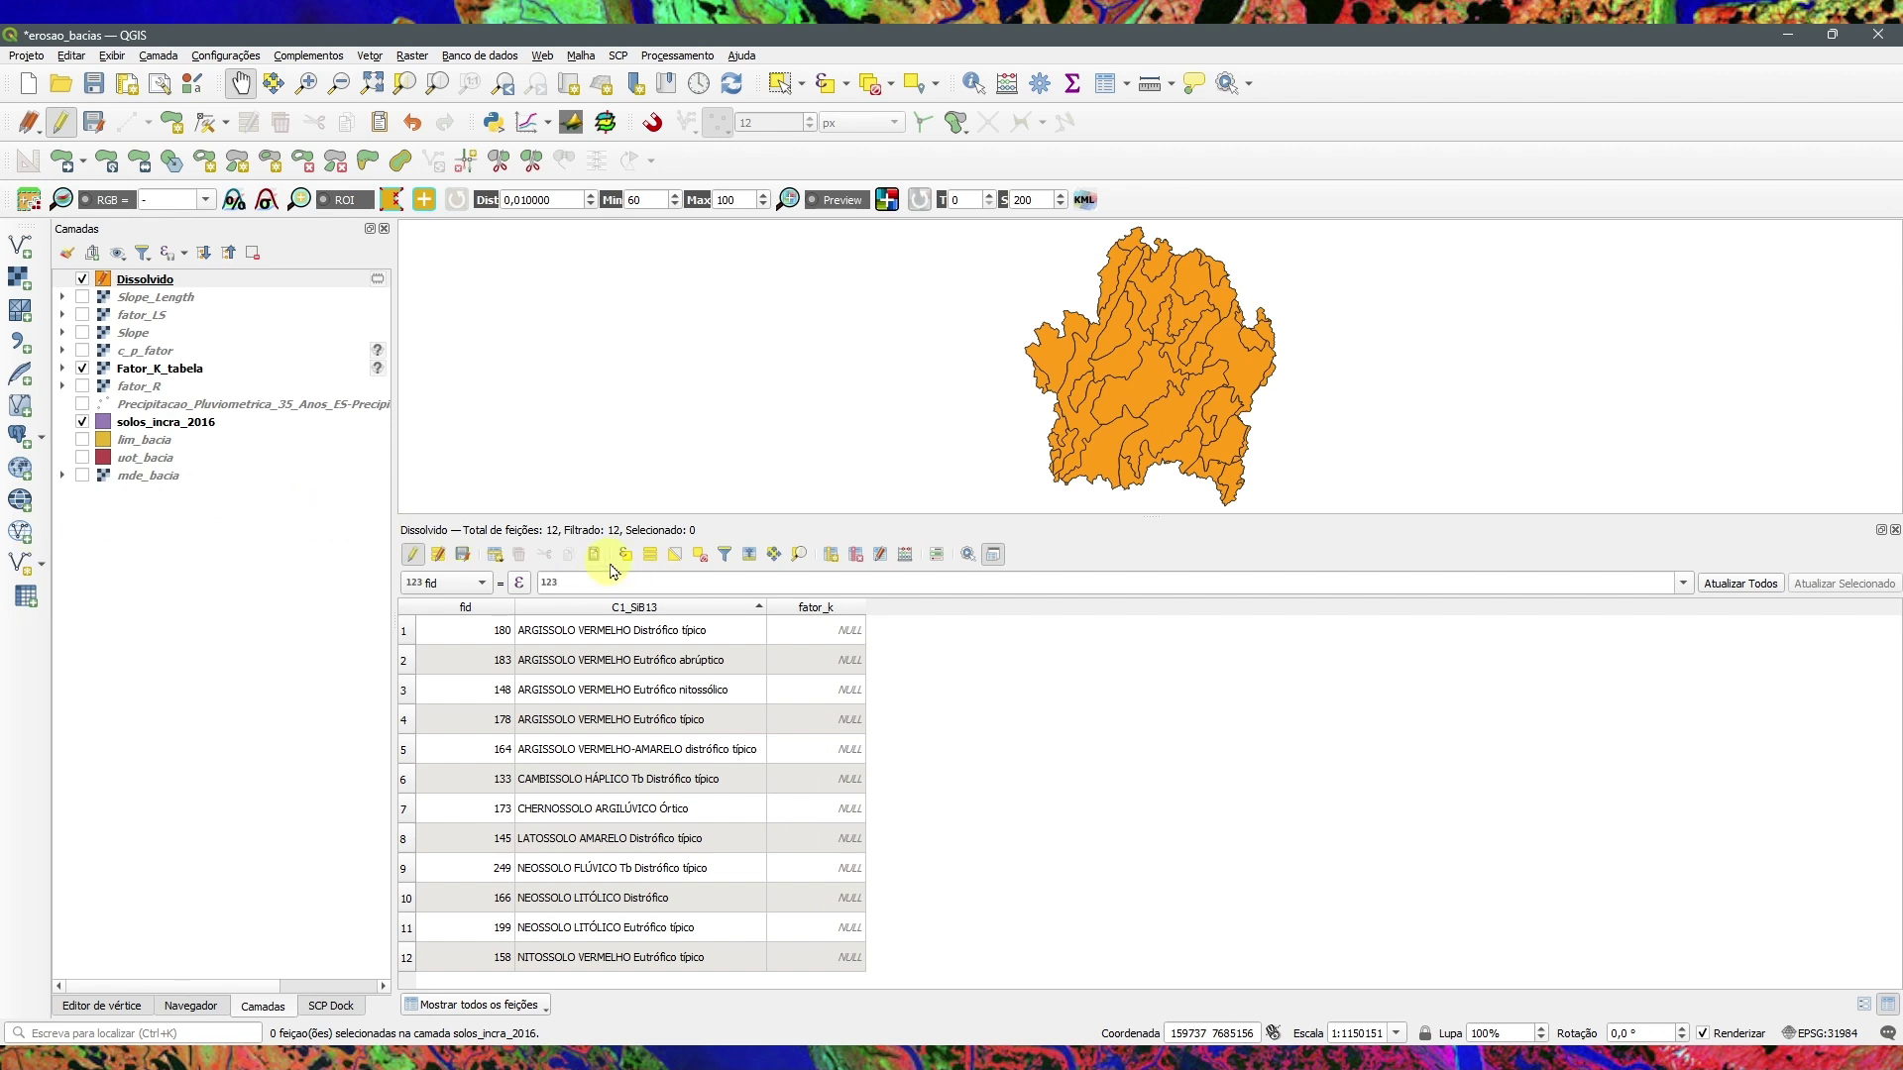
Step: Zoom the map to the Fator_K_tabela layer and enlarge the map area so its erodibility values are legible beside the attribute table
click(144, 369)
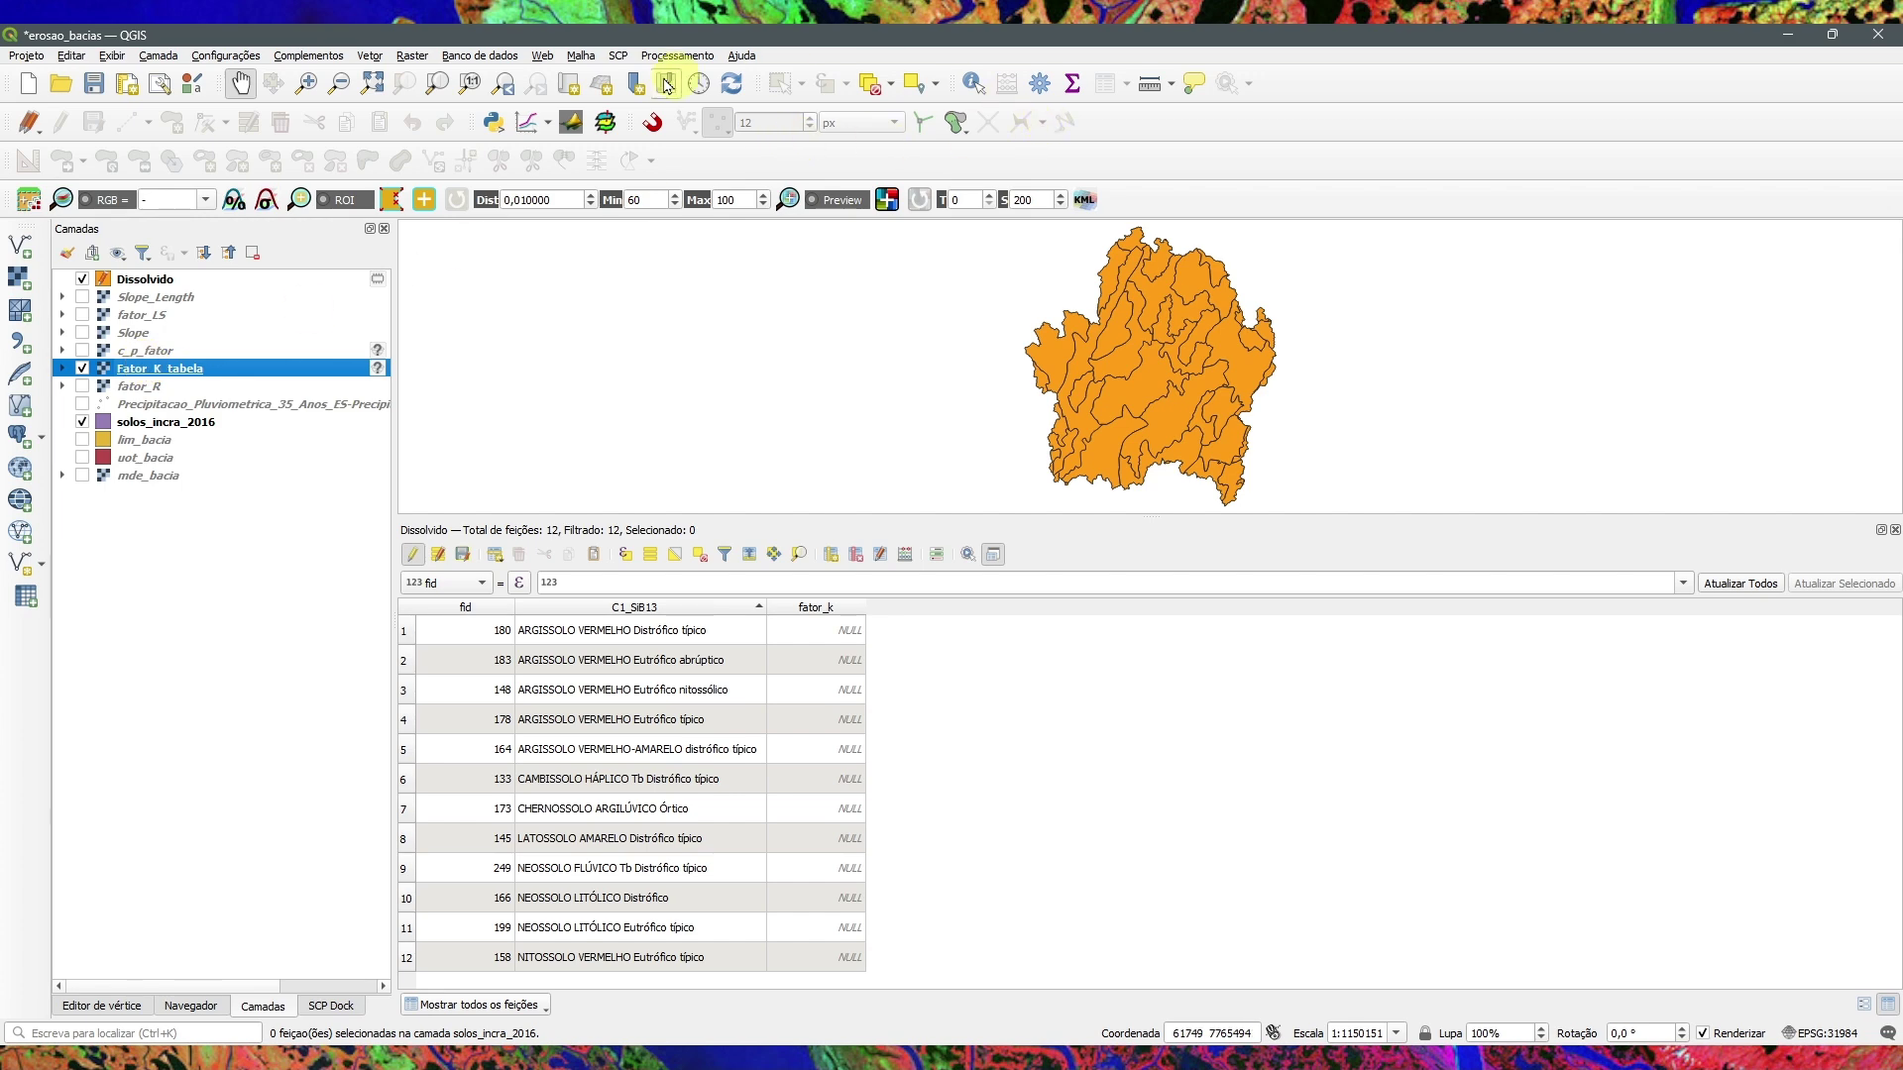
click(494, 86)
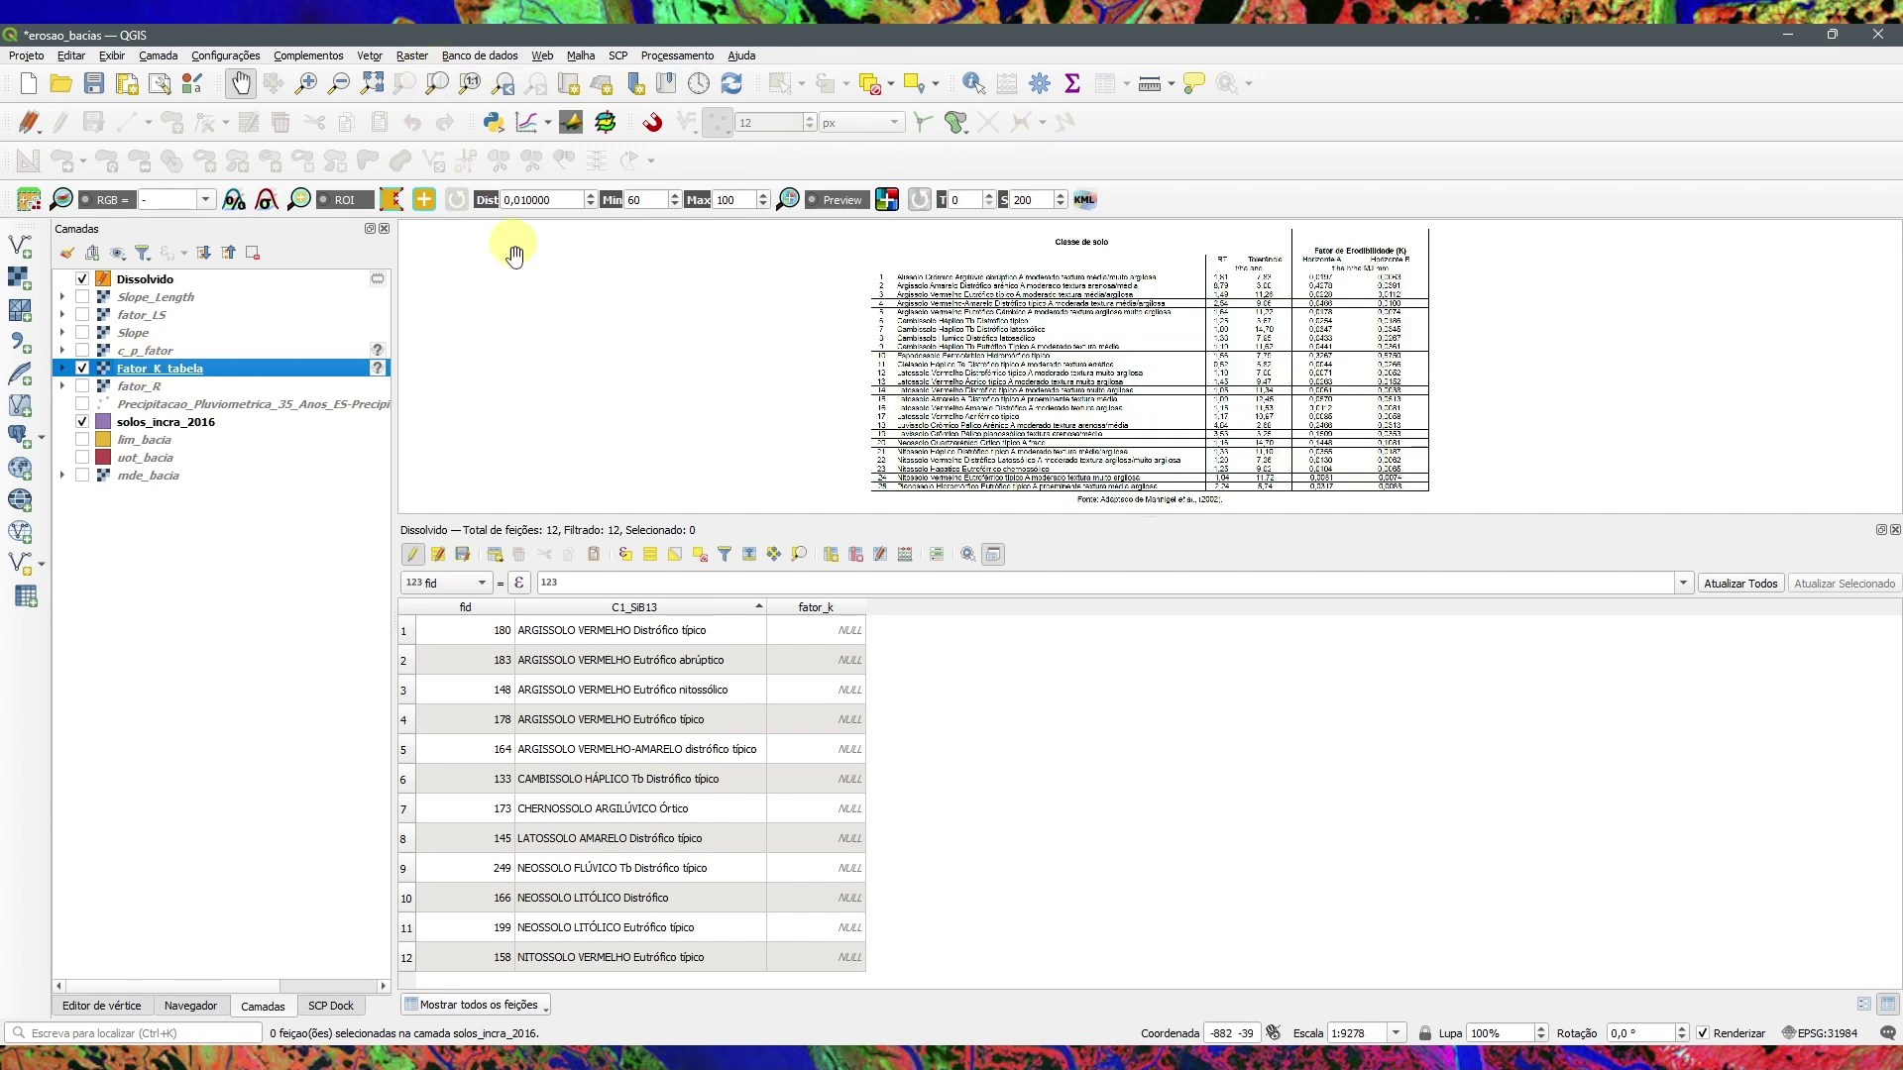
drag(1218, 518, 1221, 646)
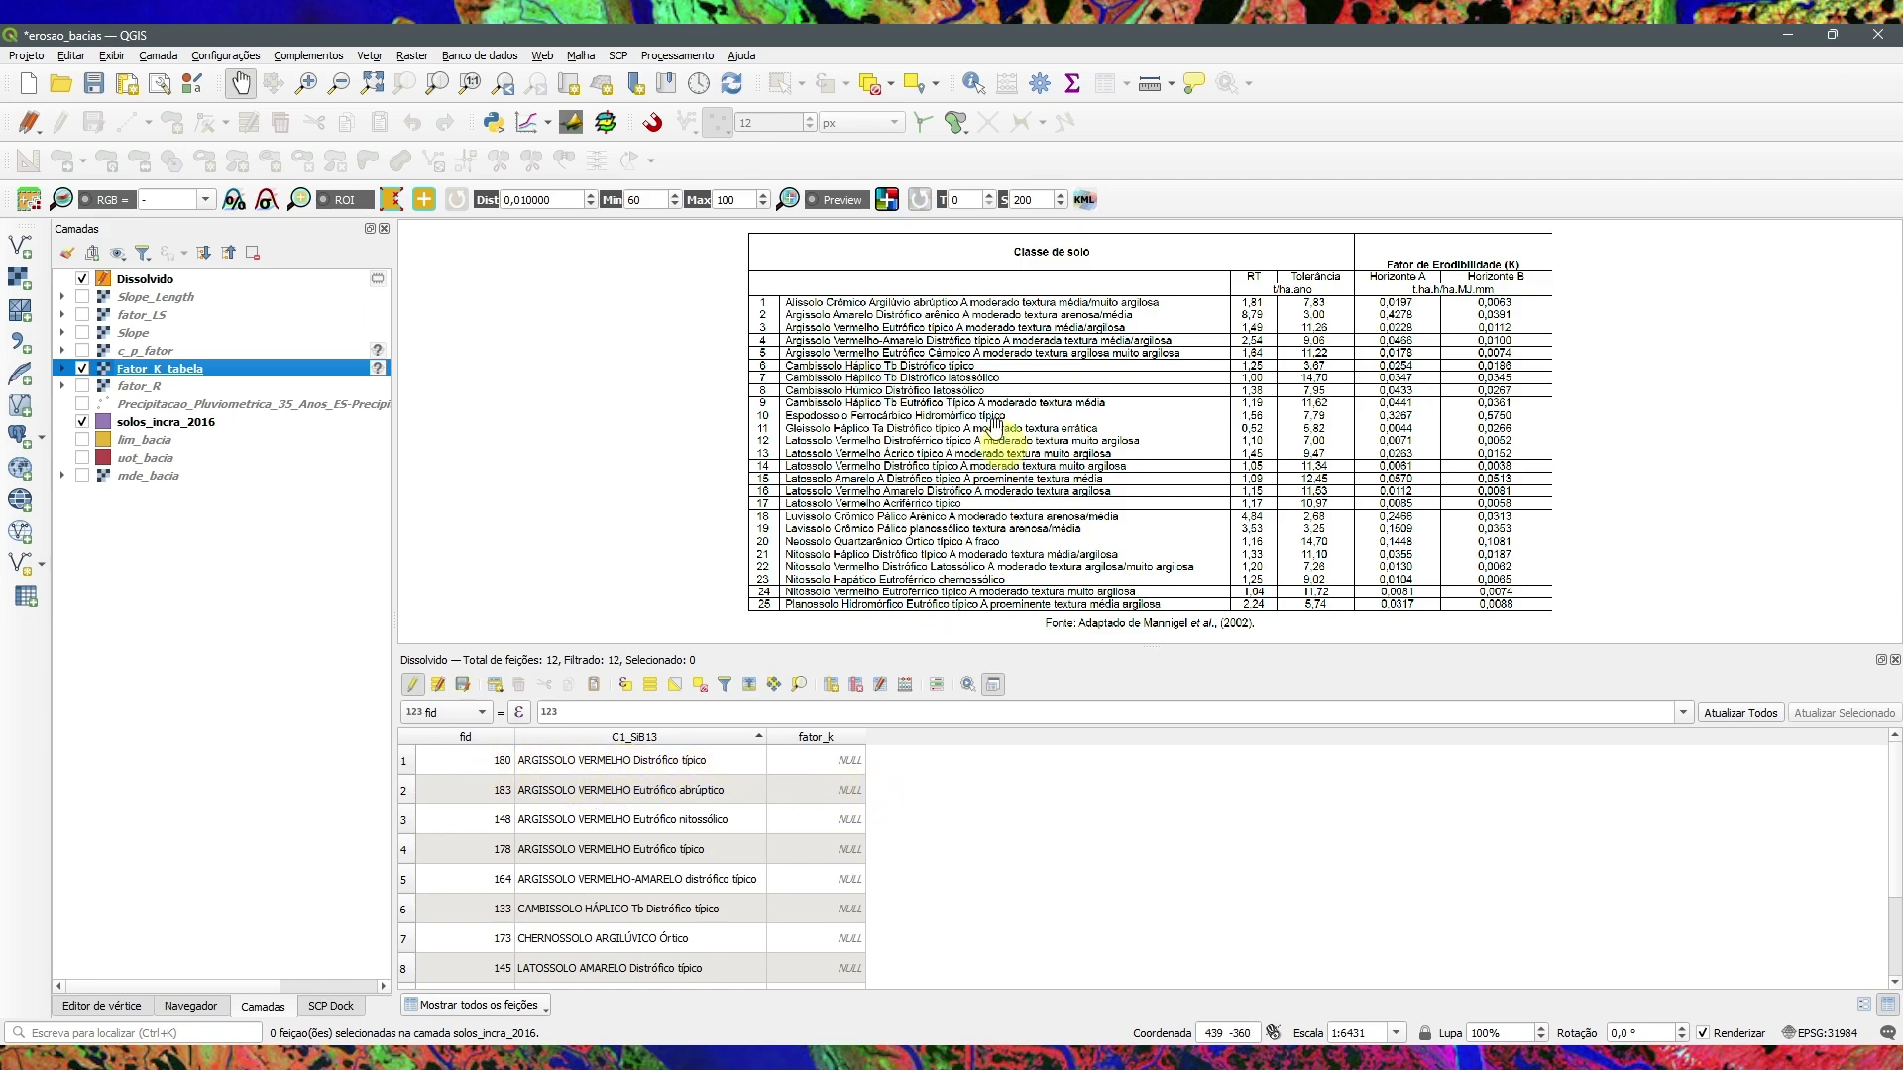
scroll(1034, 389, up, 3)
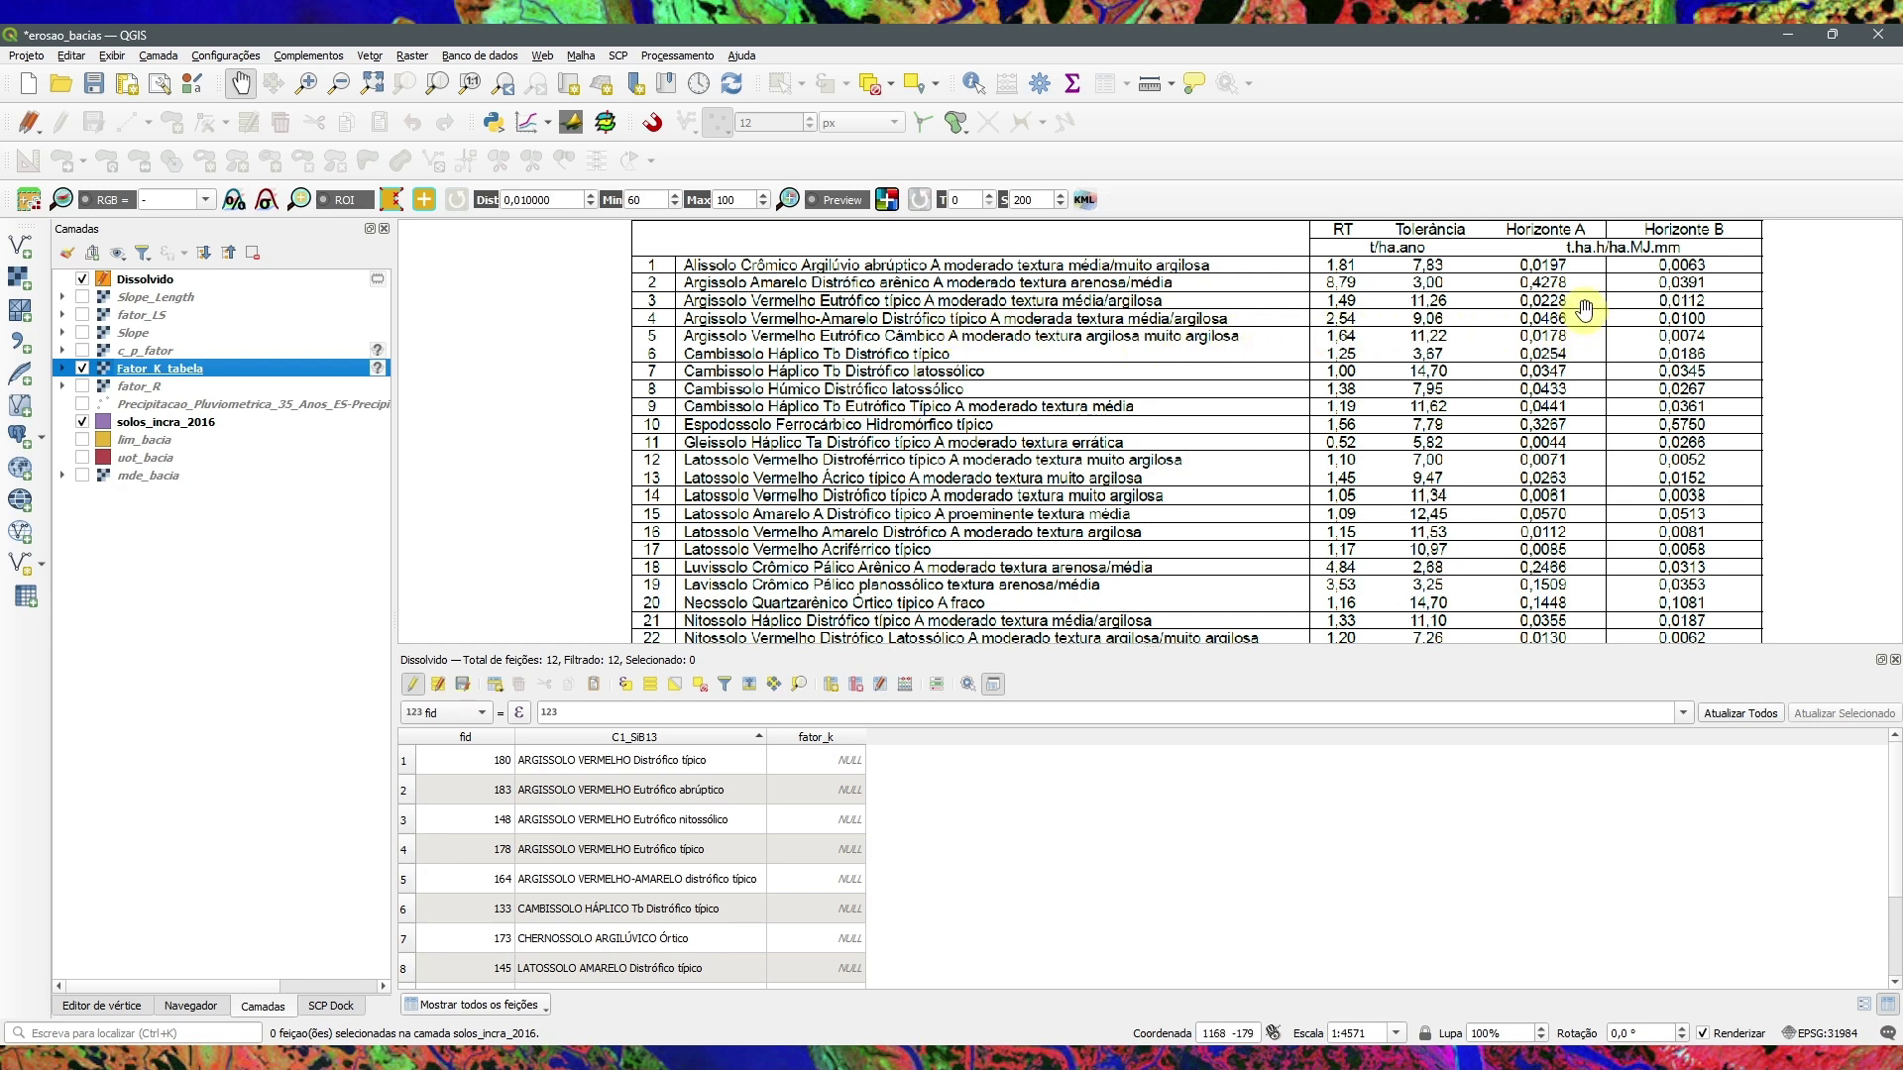
Step: Set fator_k to 0.0466 for ARGISSOLO VERMELHO Distrófico típico and 0.0178 for ARGISSOLO VERMELHO Eutrófico abrúptico
double_click(805, 761)
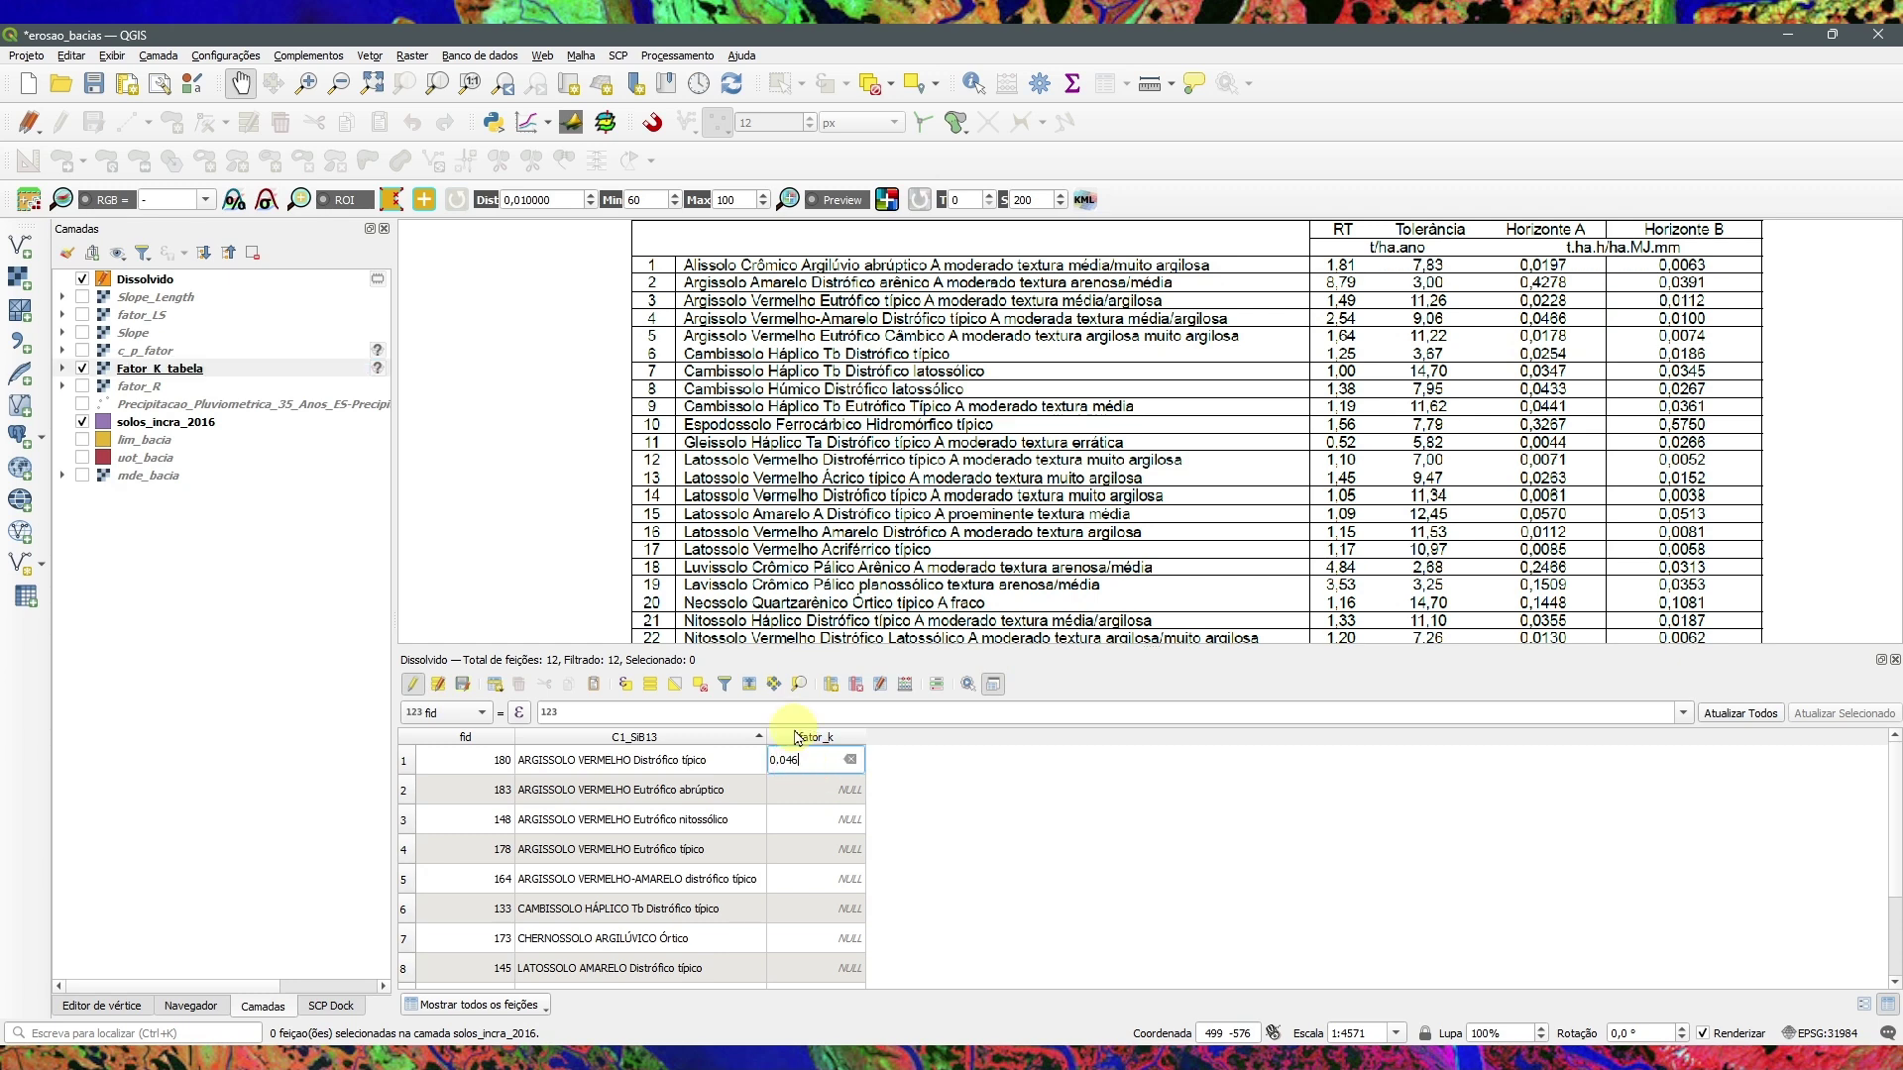
key(Return)
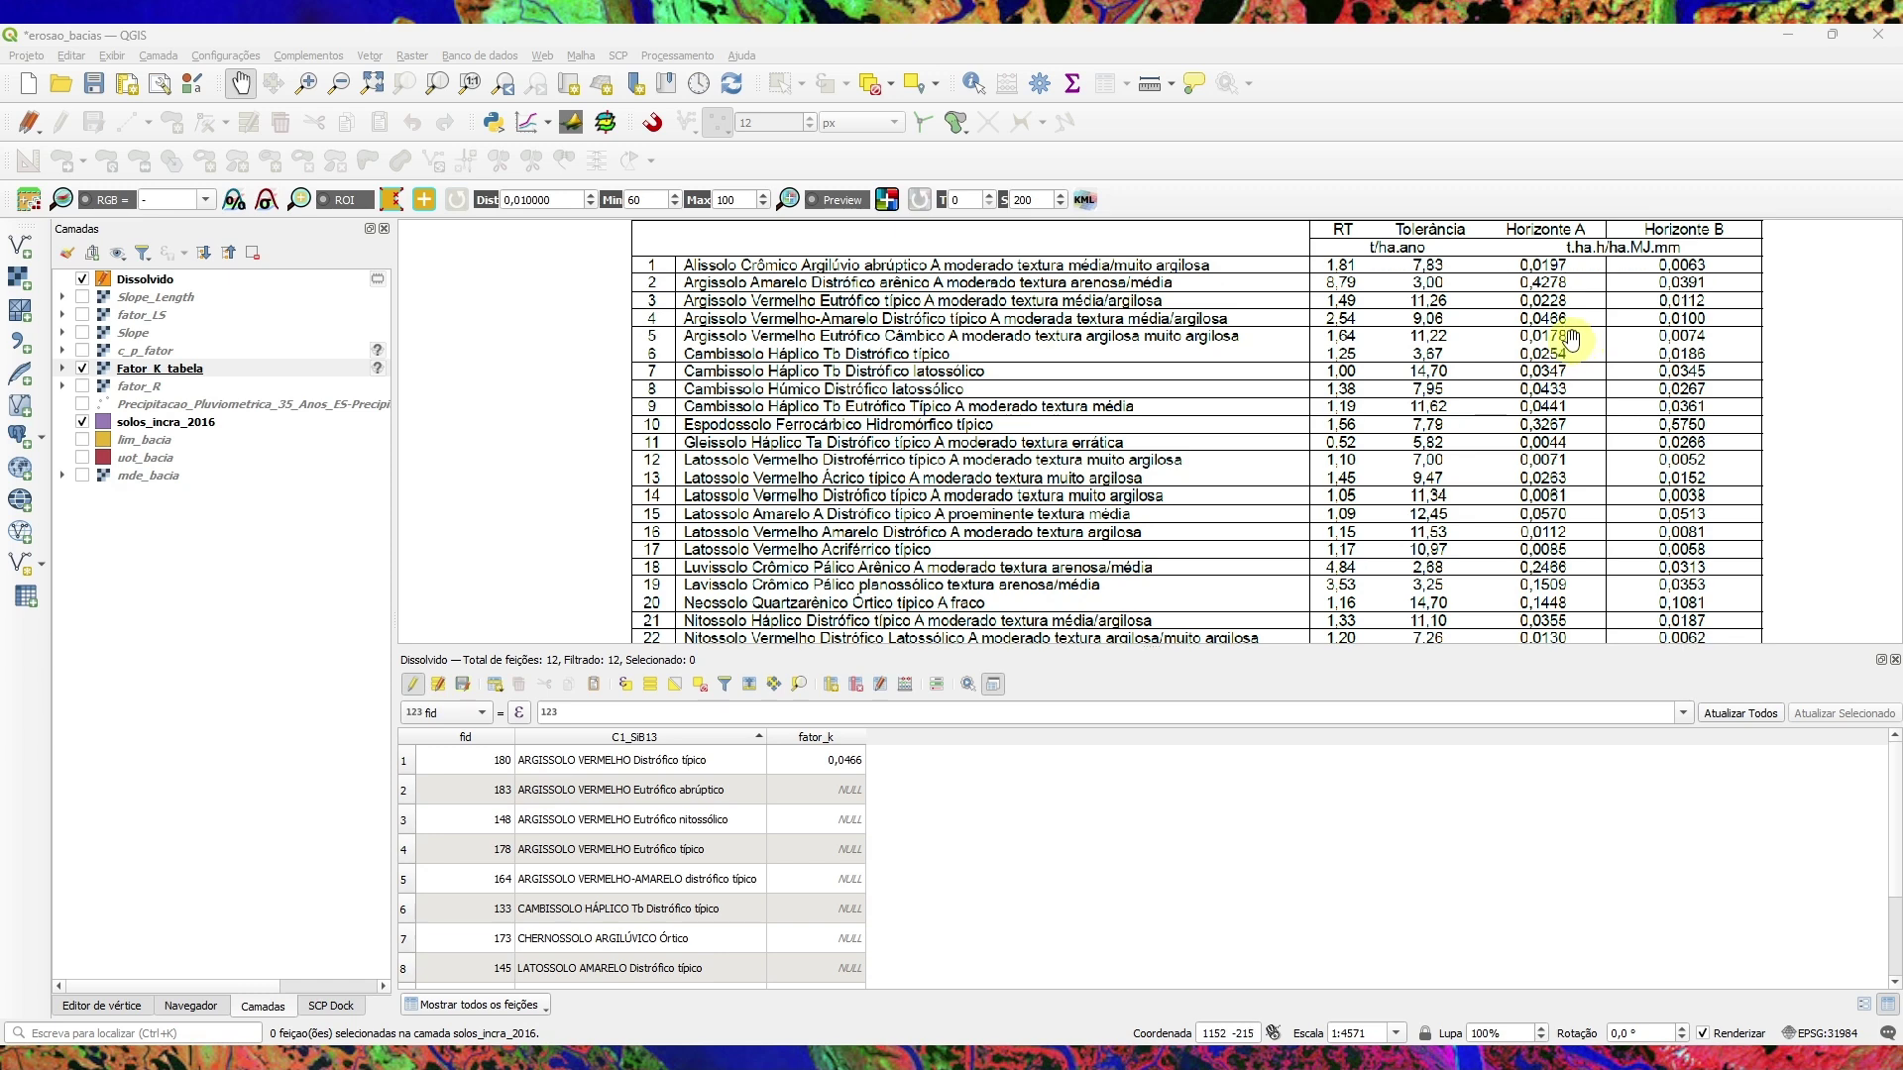
double_click(799, 790)
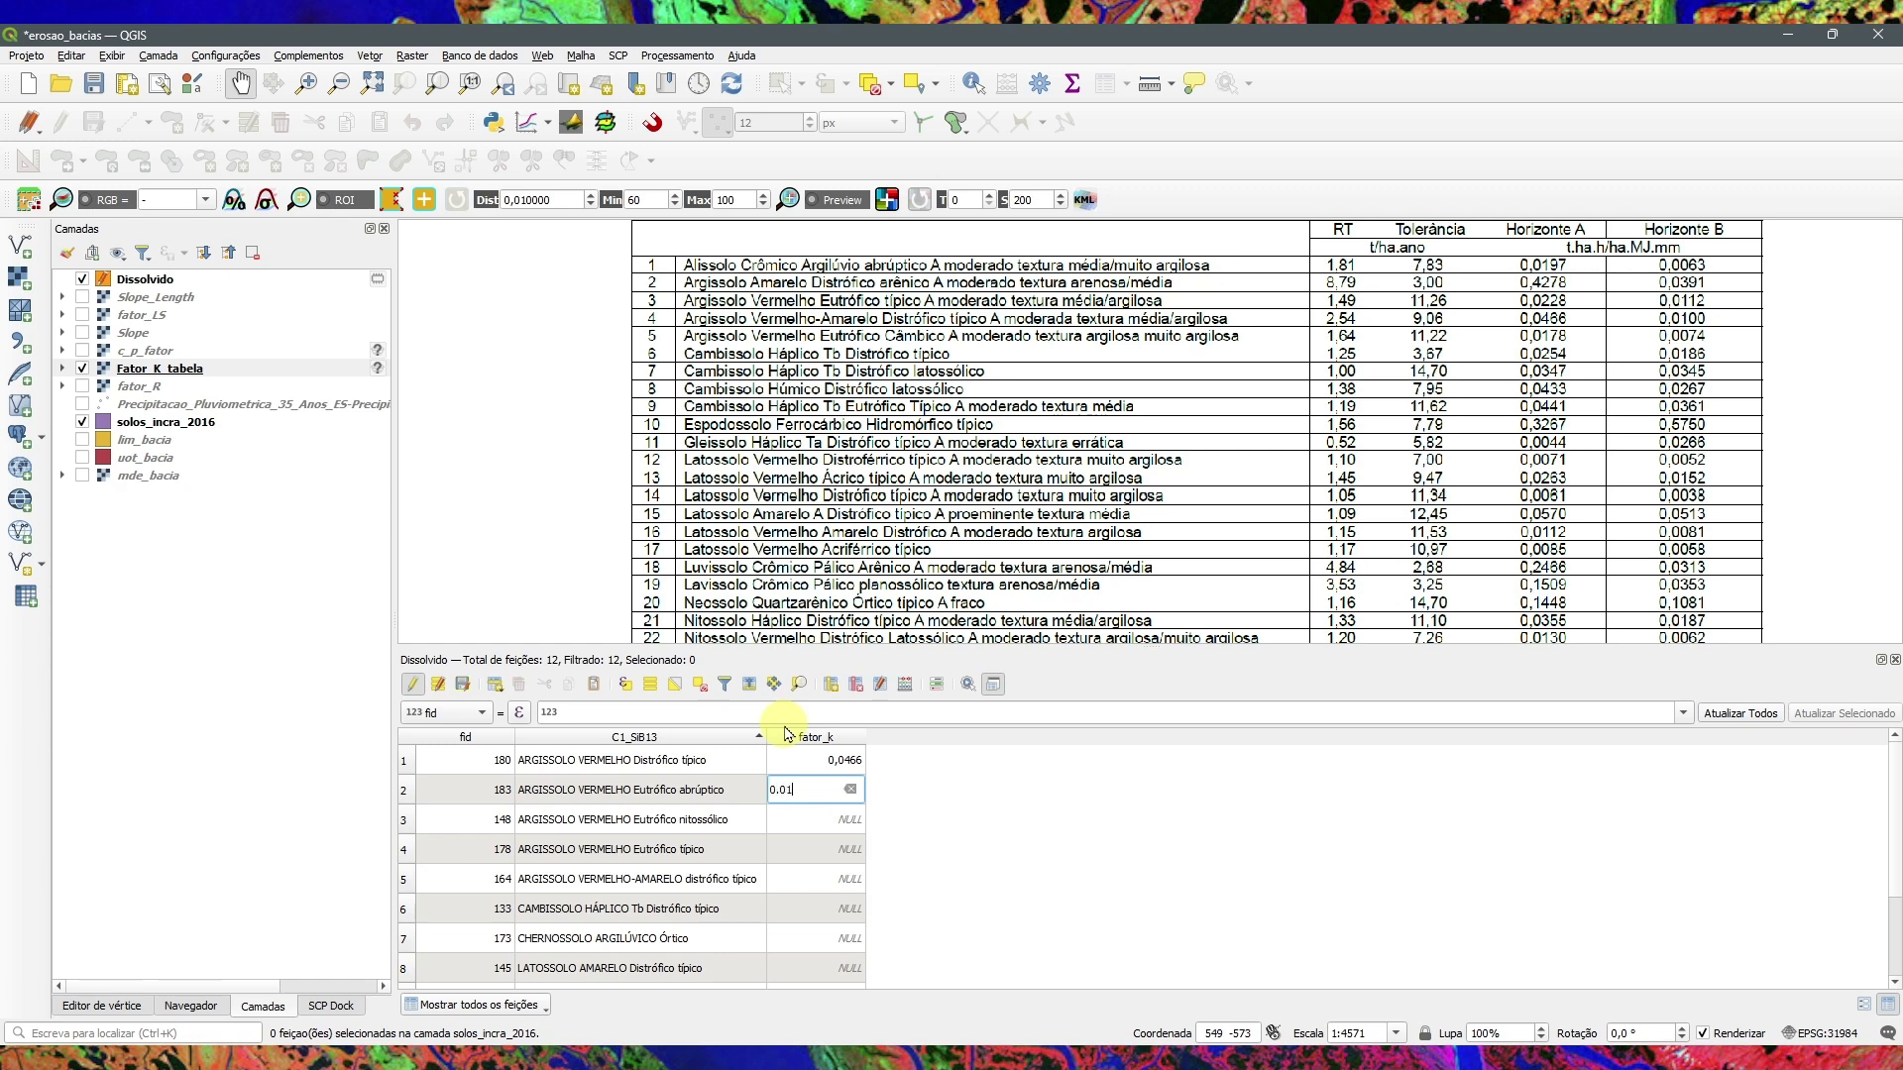
Step: Set fator_k to 0.0228 for both ARGISSOLO VERMELHO Eutrófico nitossólico and ARGISSOLO VERMELHO Eutrófico típico
double_click(788, 820)
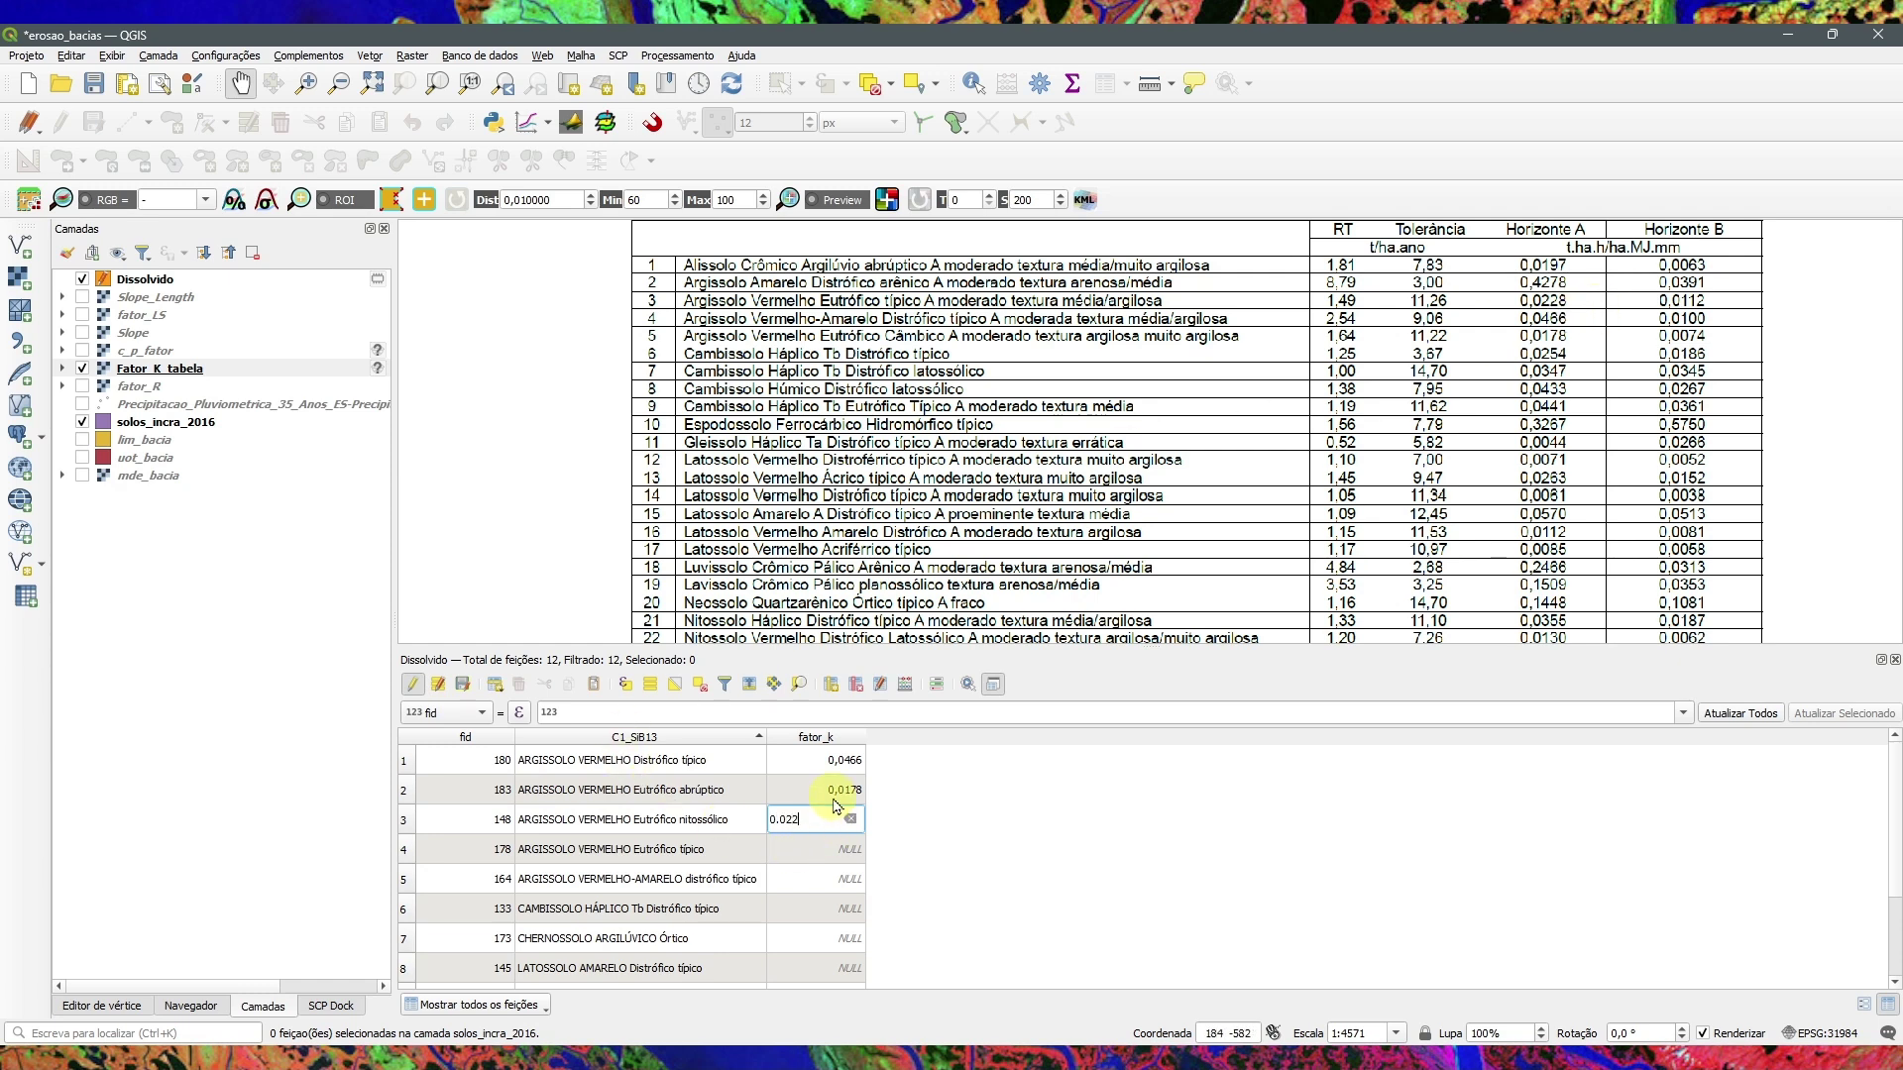
key(Return)
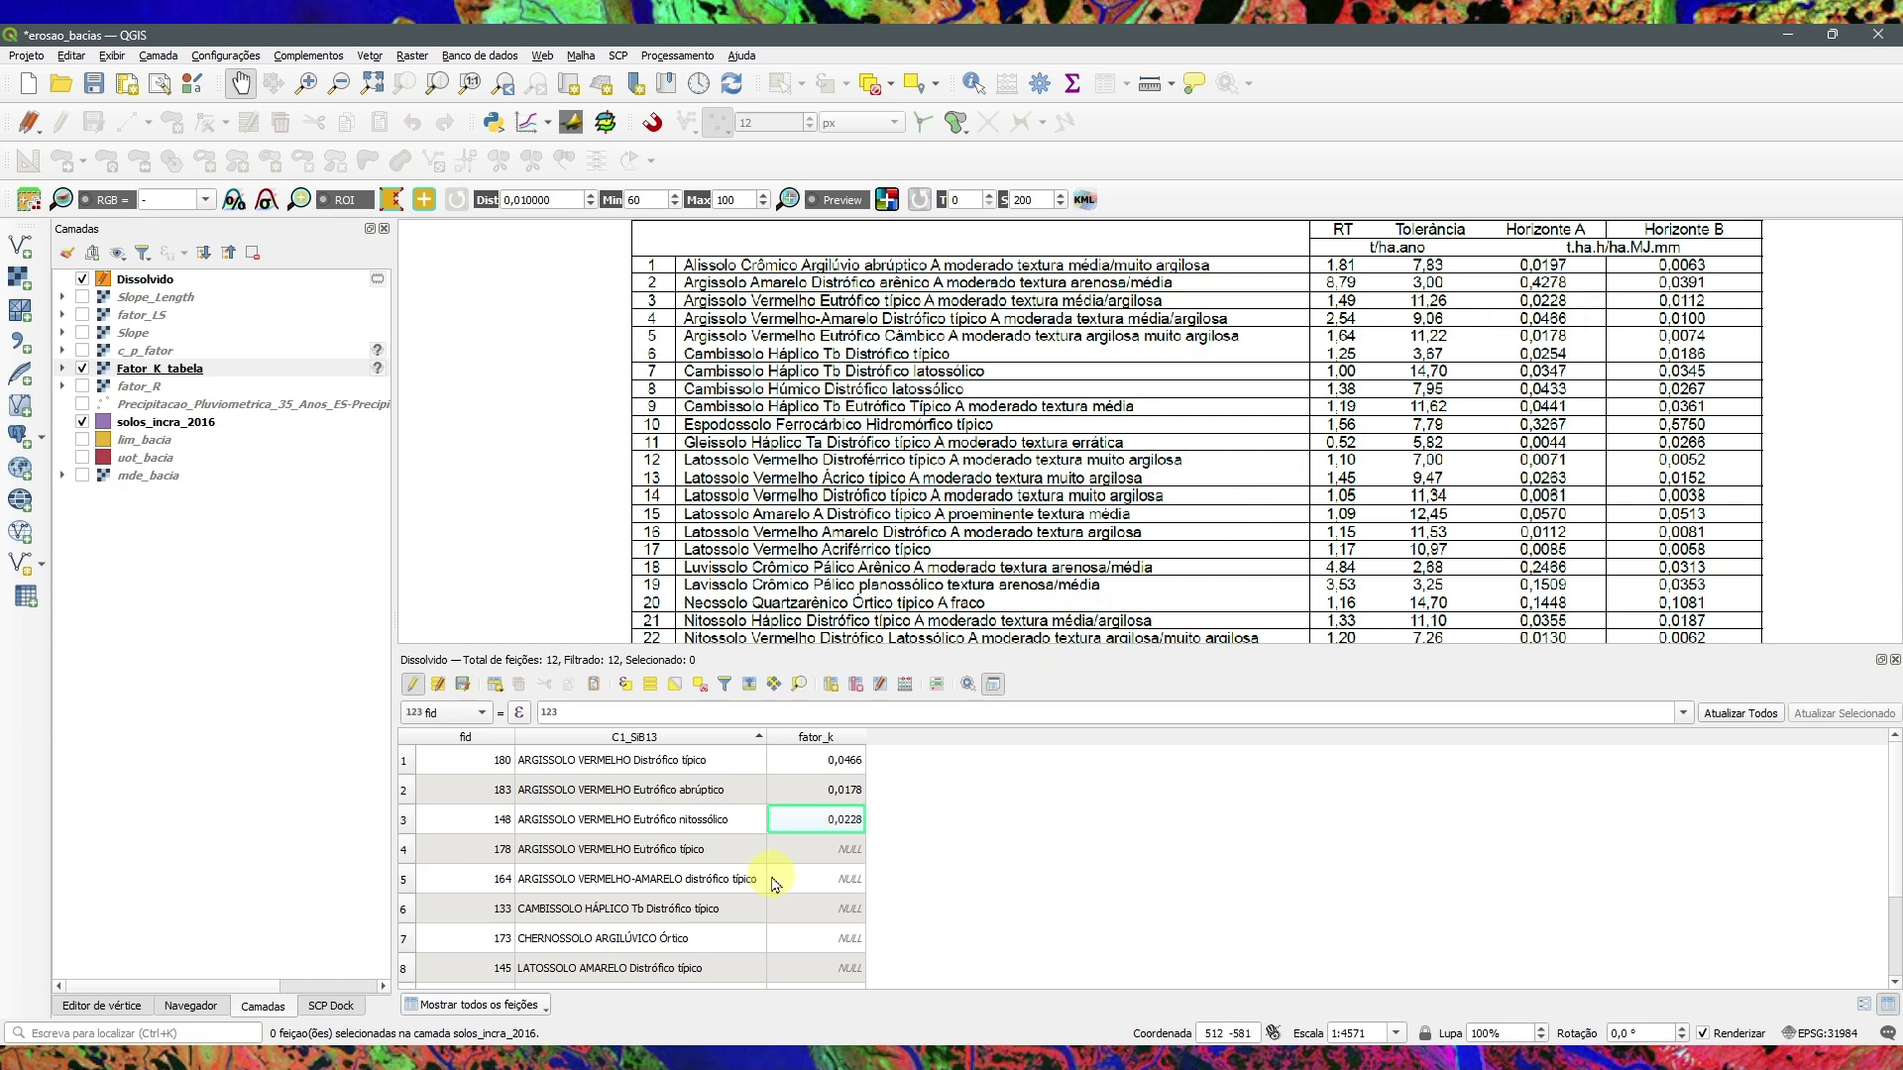
double_click(803, 858)
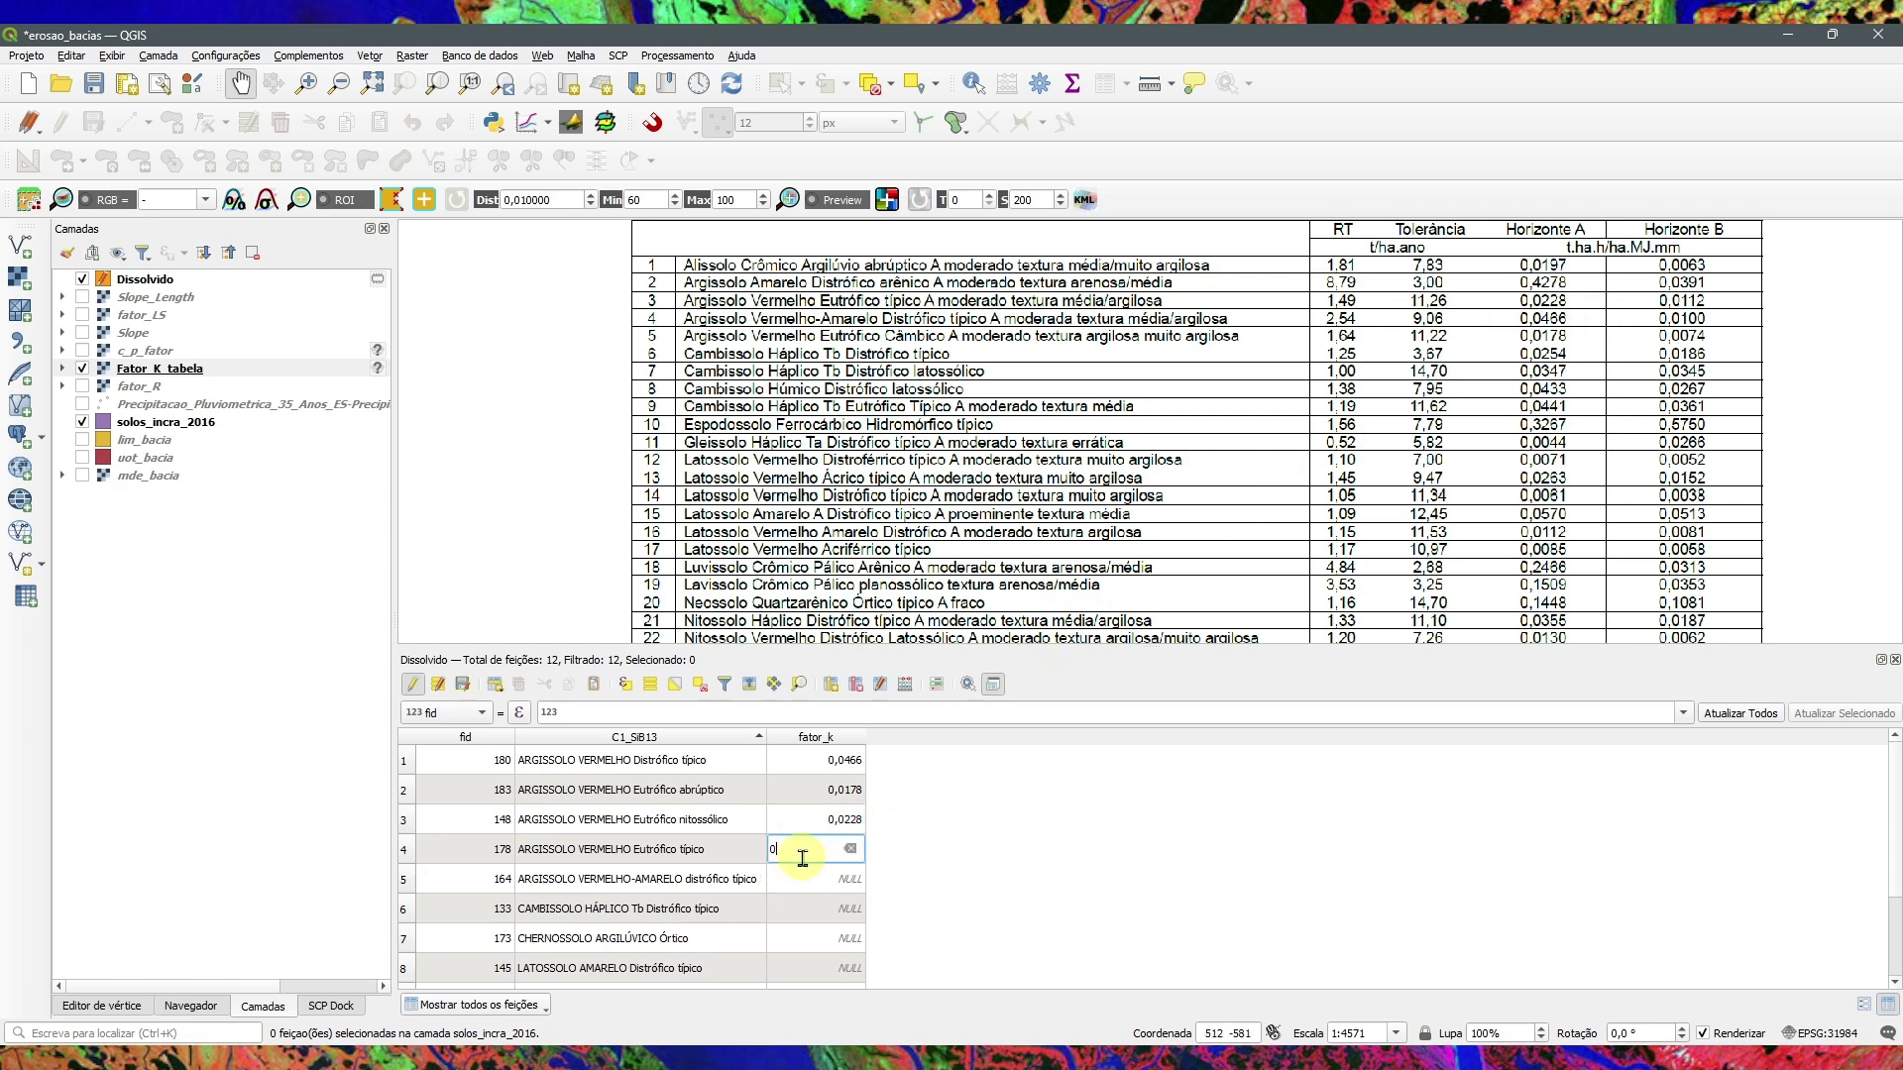
text(0.0228)
Step: Set fator_k to 0.0466 for ARGISSOLO VERMELHO-AMARELO distrófico típico and 0.0441 for CAMBISSOLO HÁPLICO Tb Distrófico típico
double_click(815, 882)
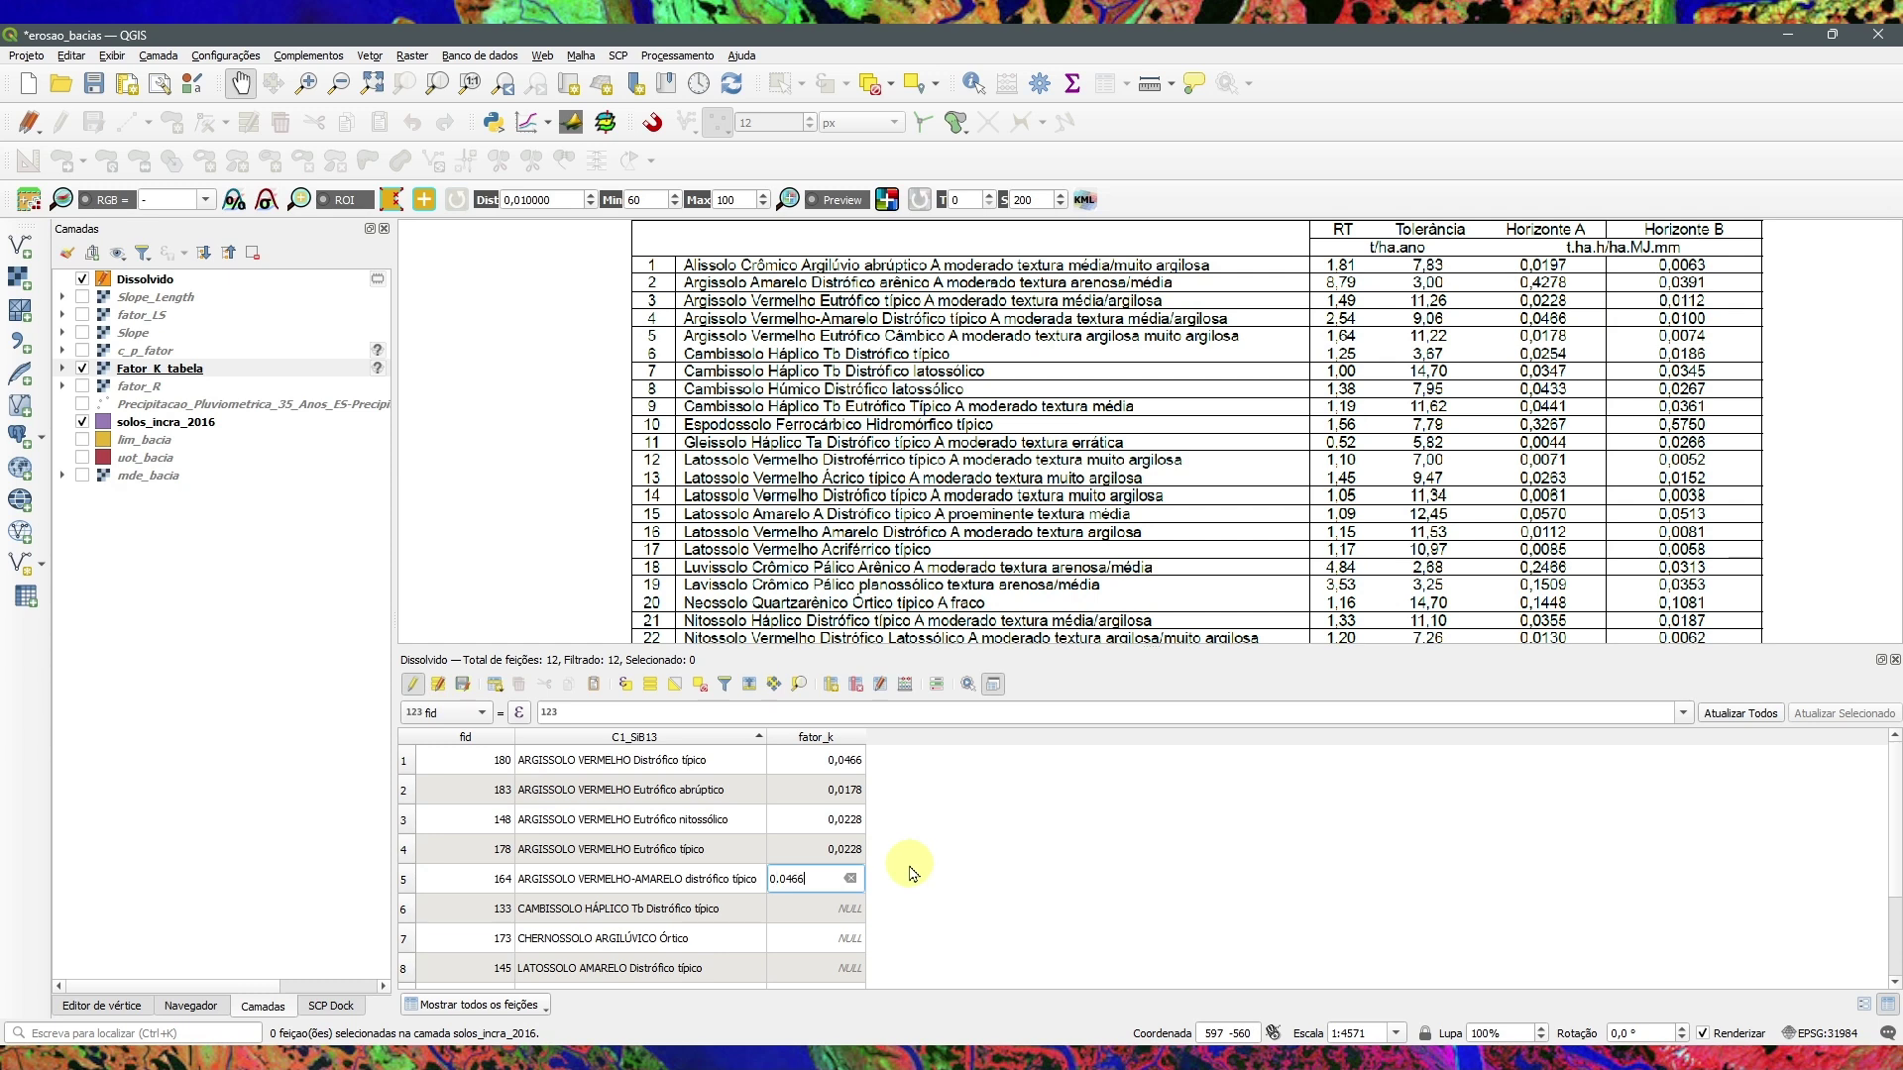
click(842, 906)
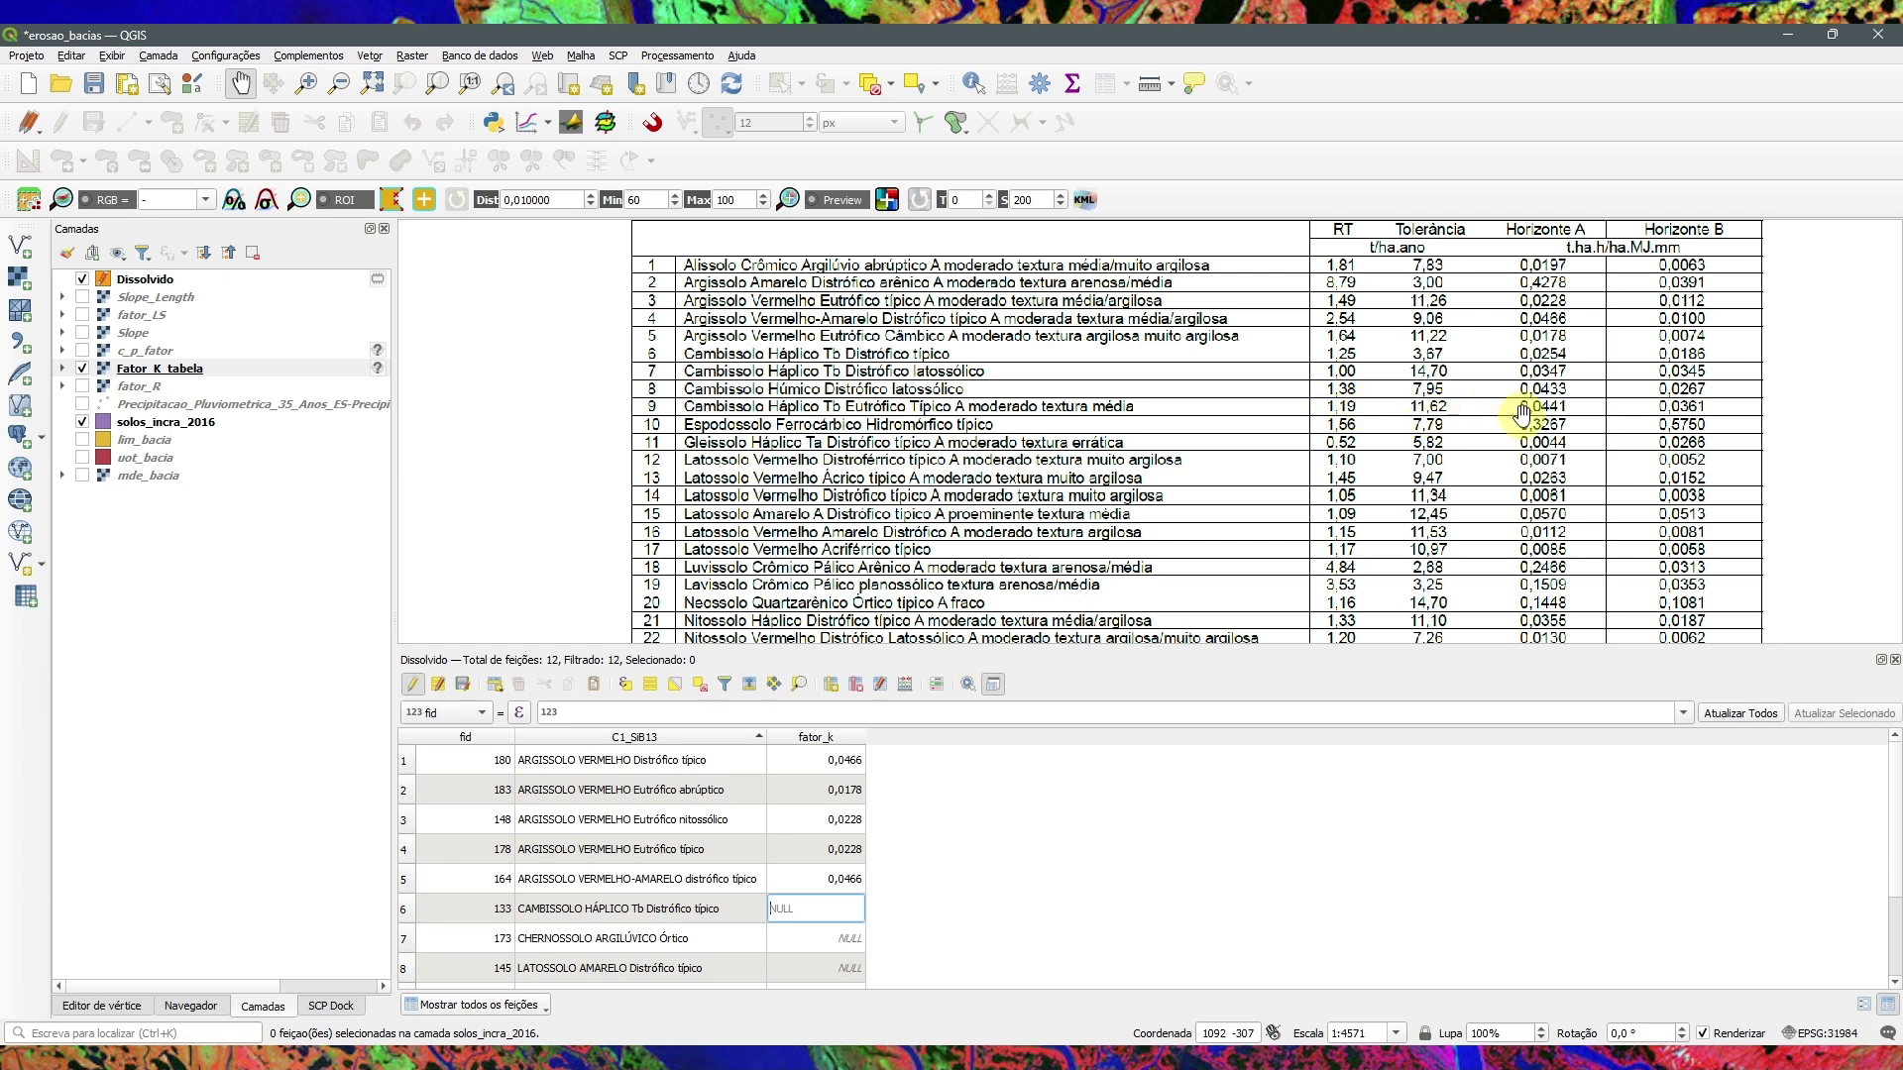
click(1551, 412)
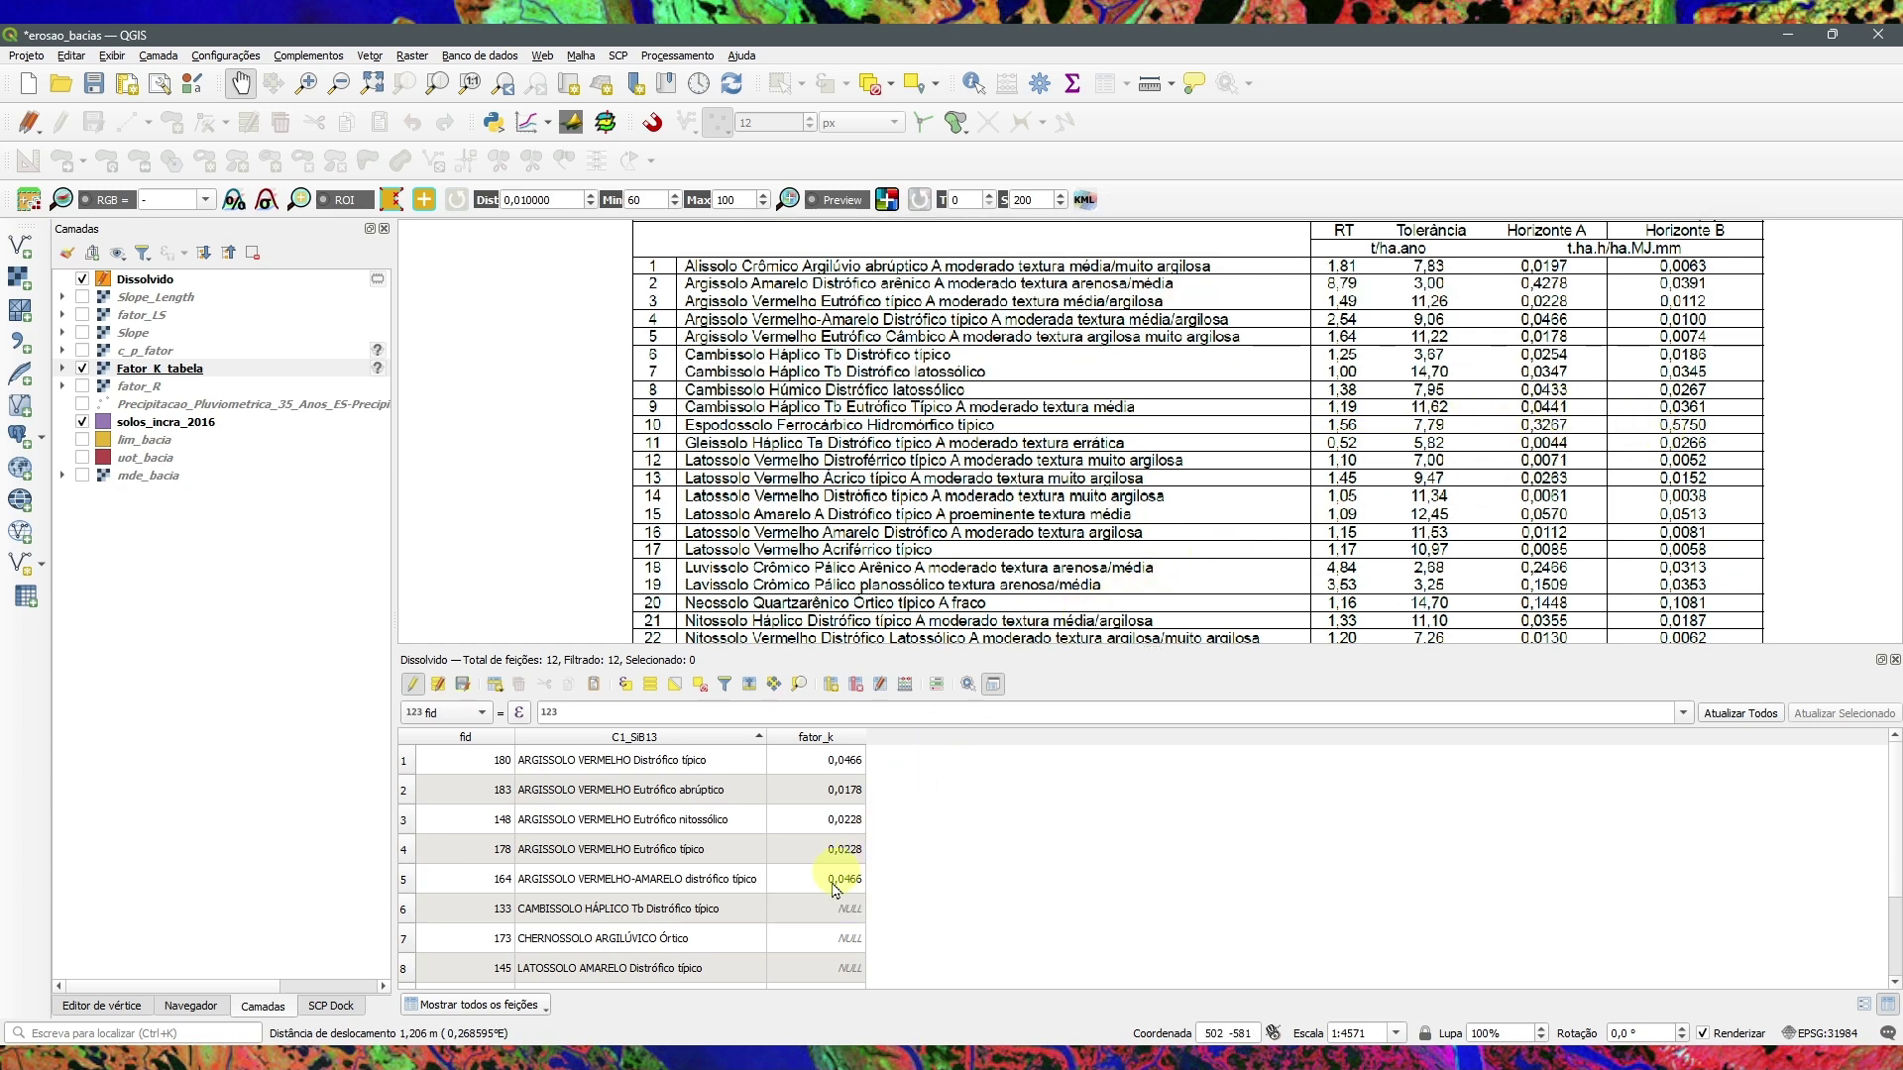
click(819, 908)
text(0.0441)
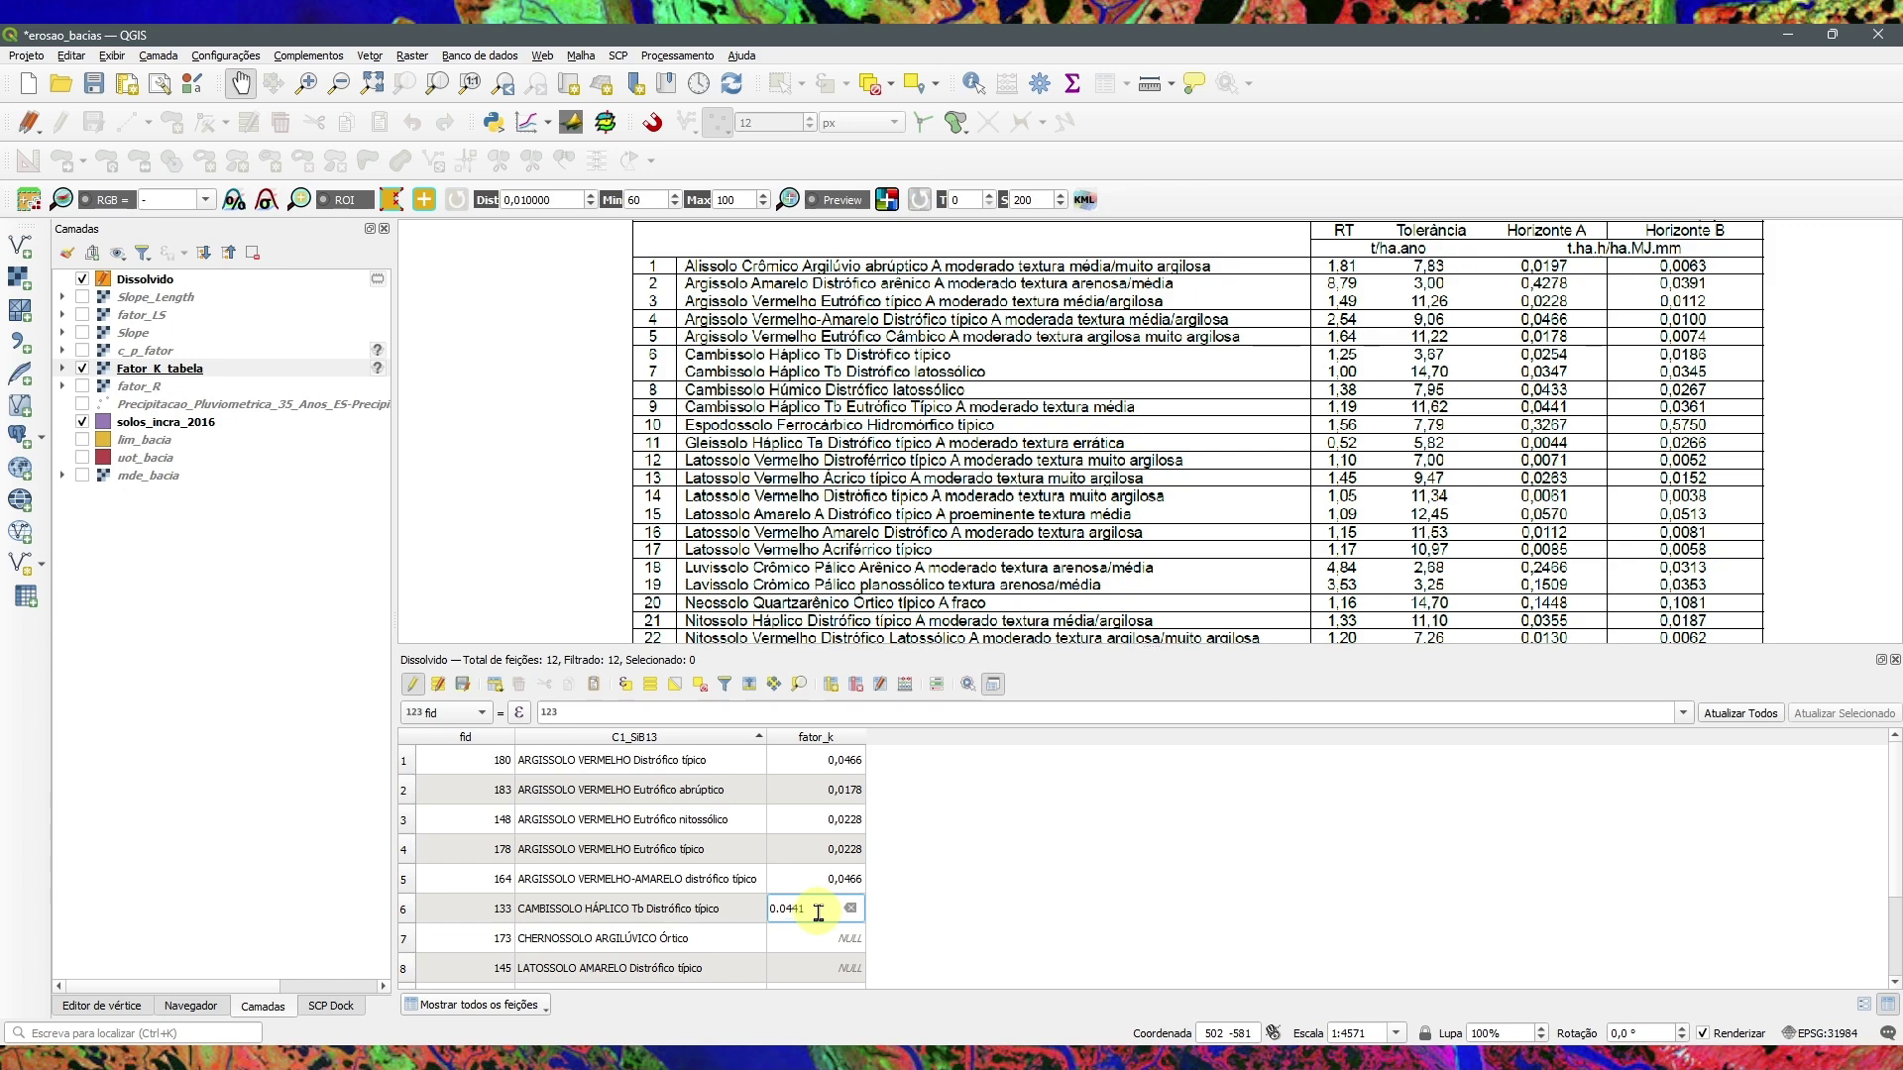
Step: Find the chernossólico entry in the reference table and set fator_k to 0.0104 for CHERNOSSOLO ARGILÚVICO Órtico
scroll(1062, 514, down, 2)
scroll(1090, 456, up, 2)
drag(1009, 543, 968, 410)
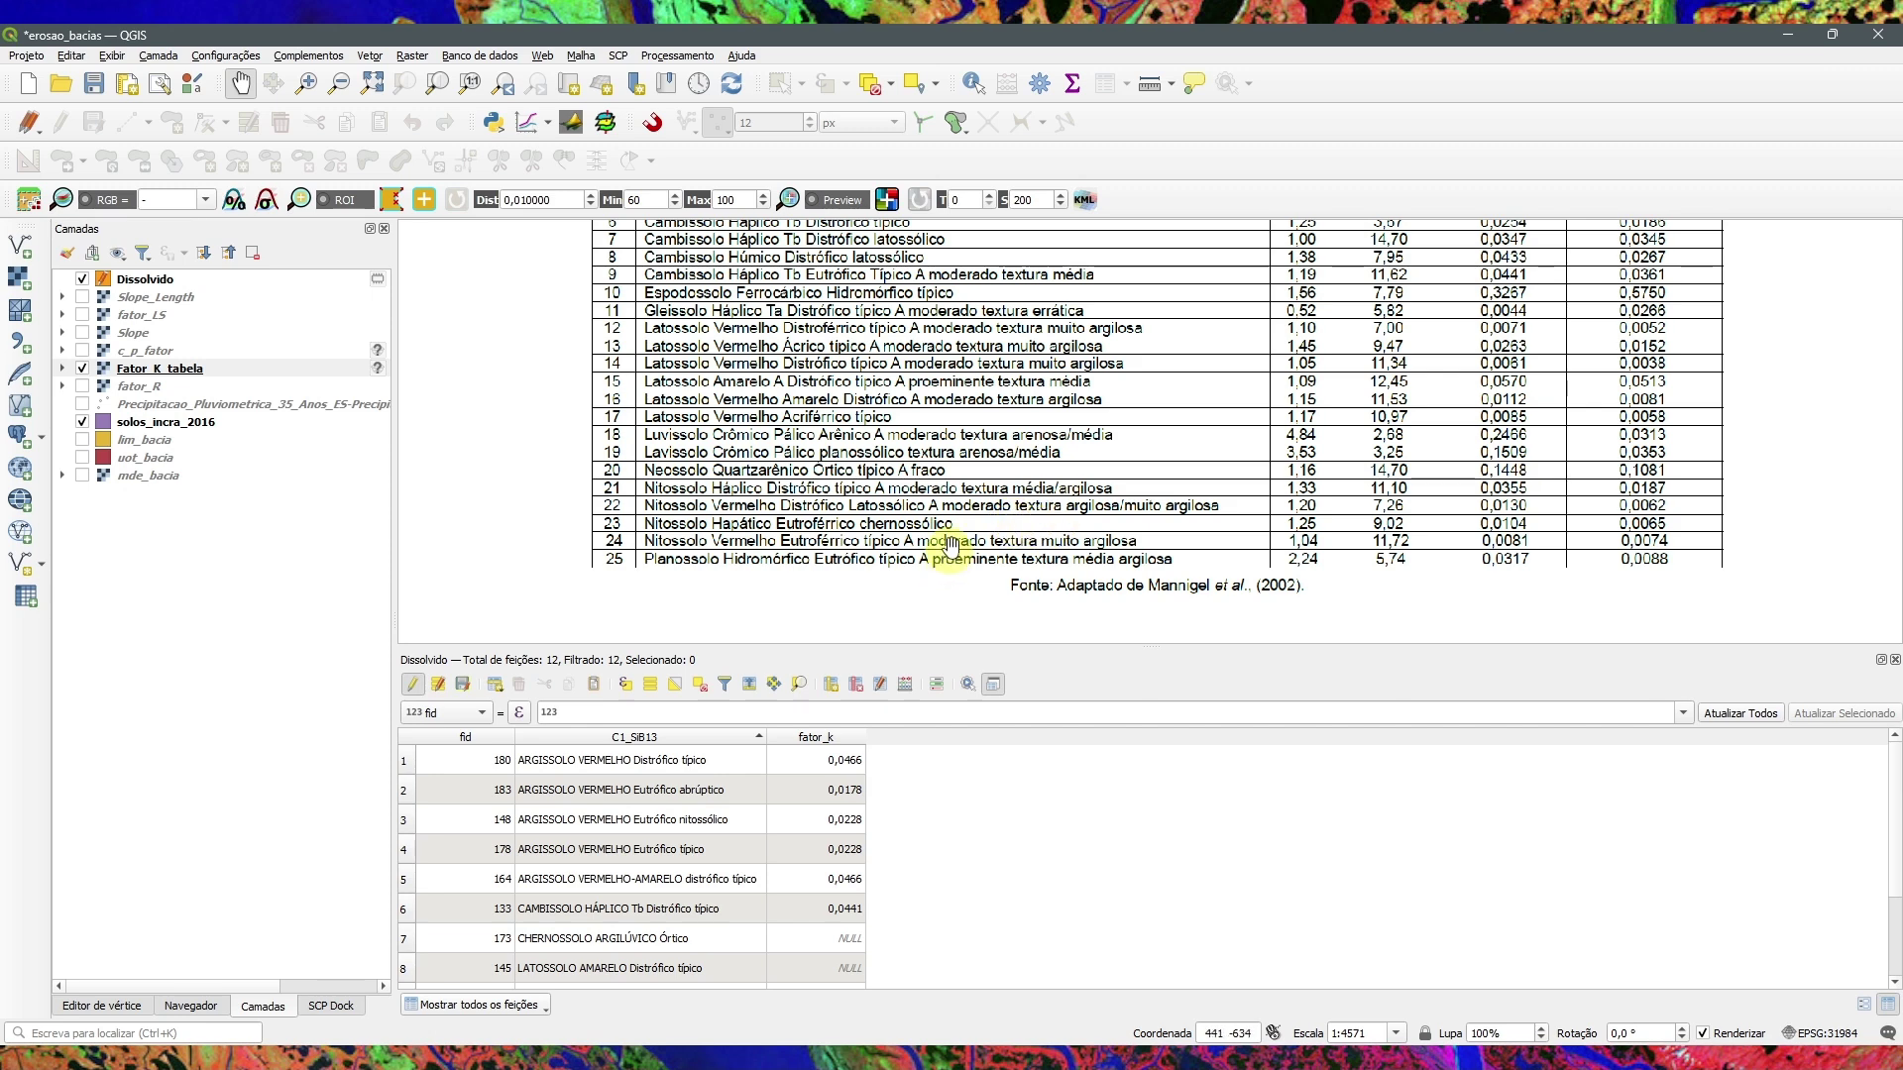
drag(956, 519, 815, 495)
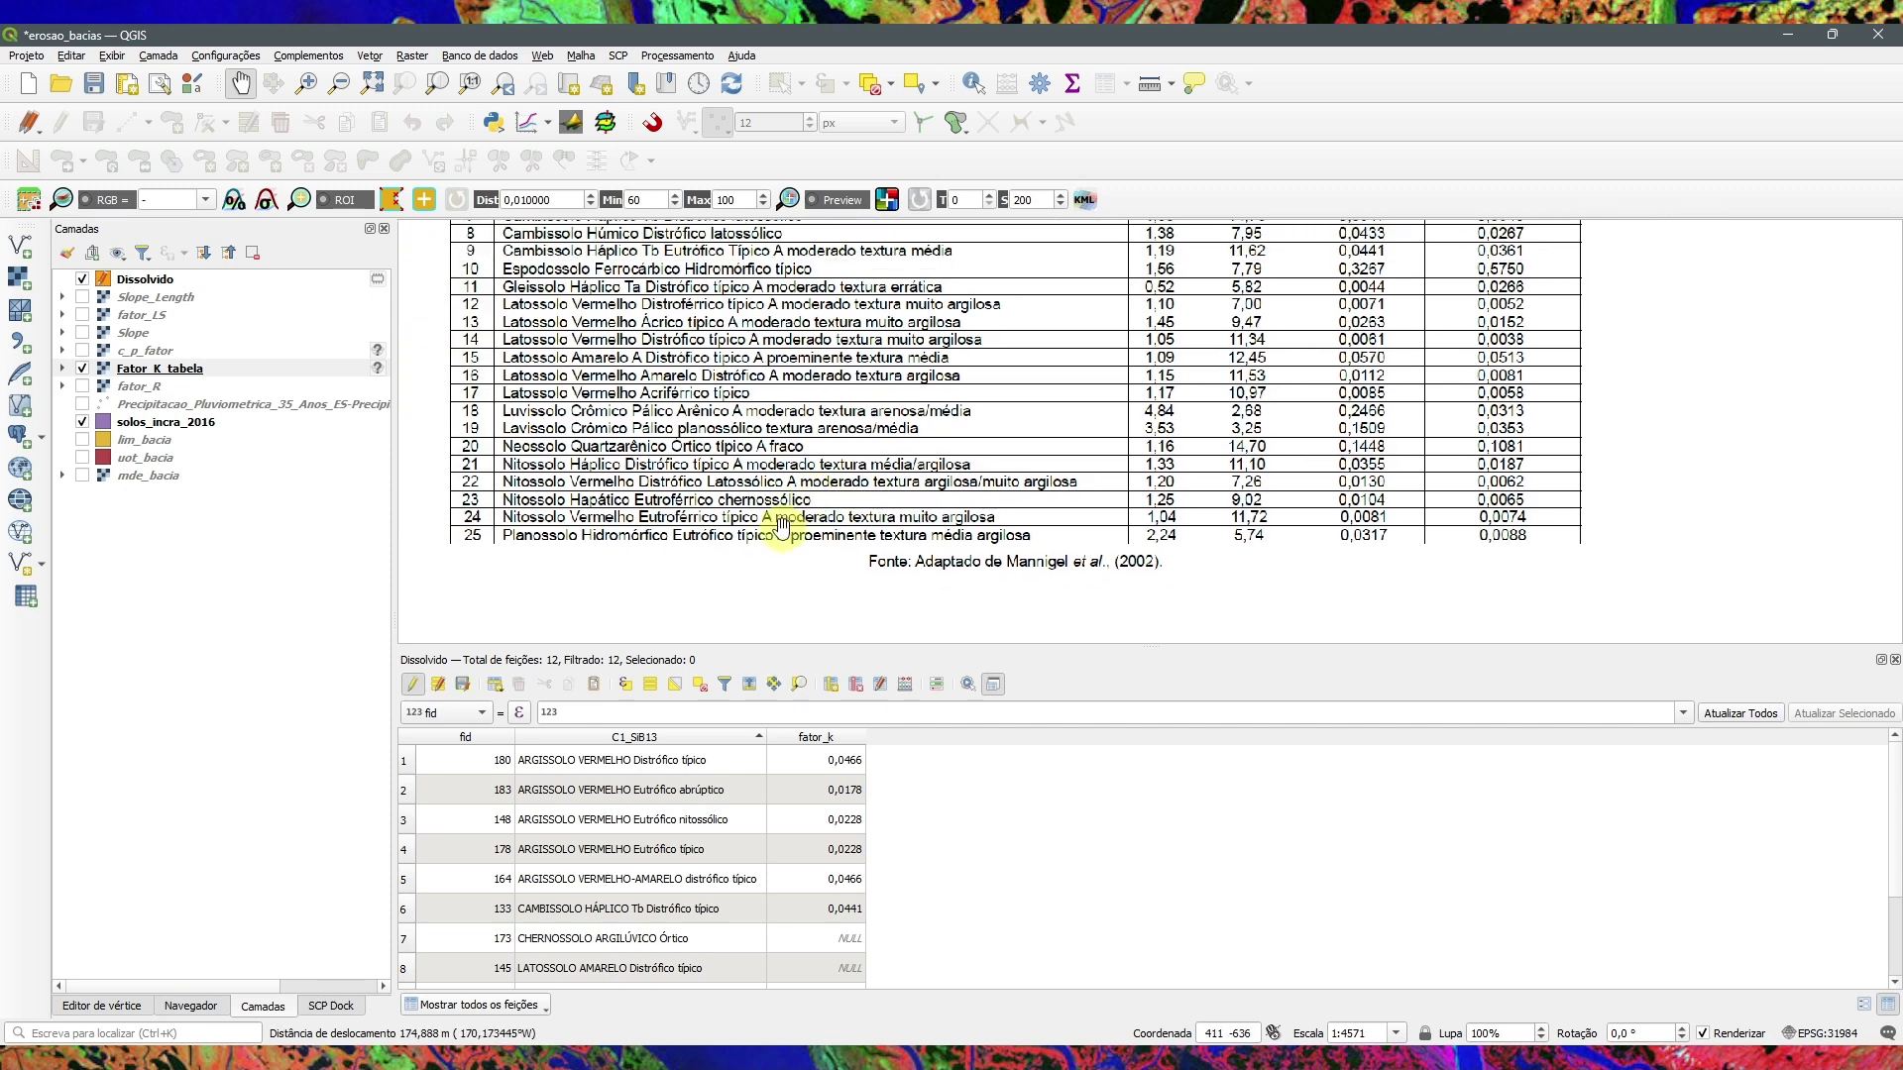
scroll(670, 520, up, 1)
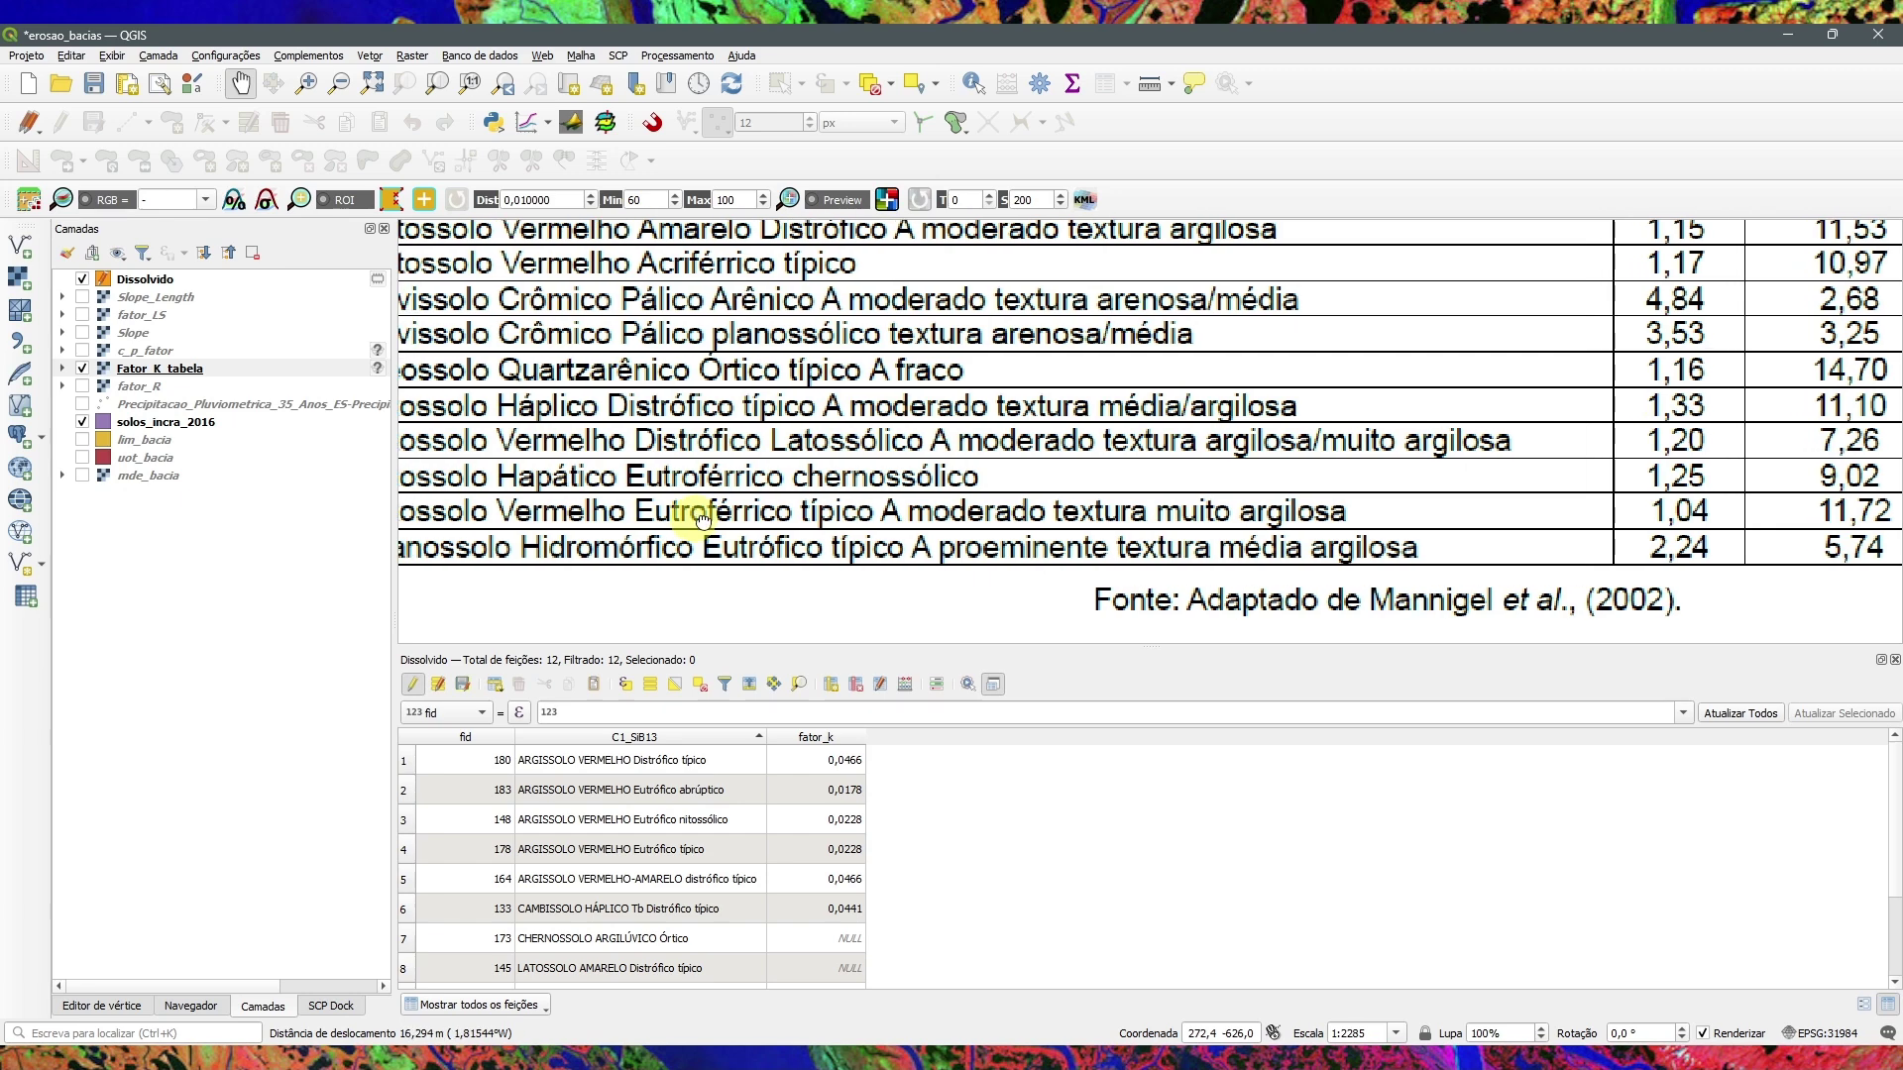
scroll(884, 503, down, 1)
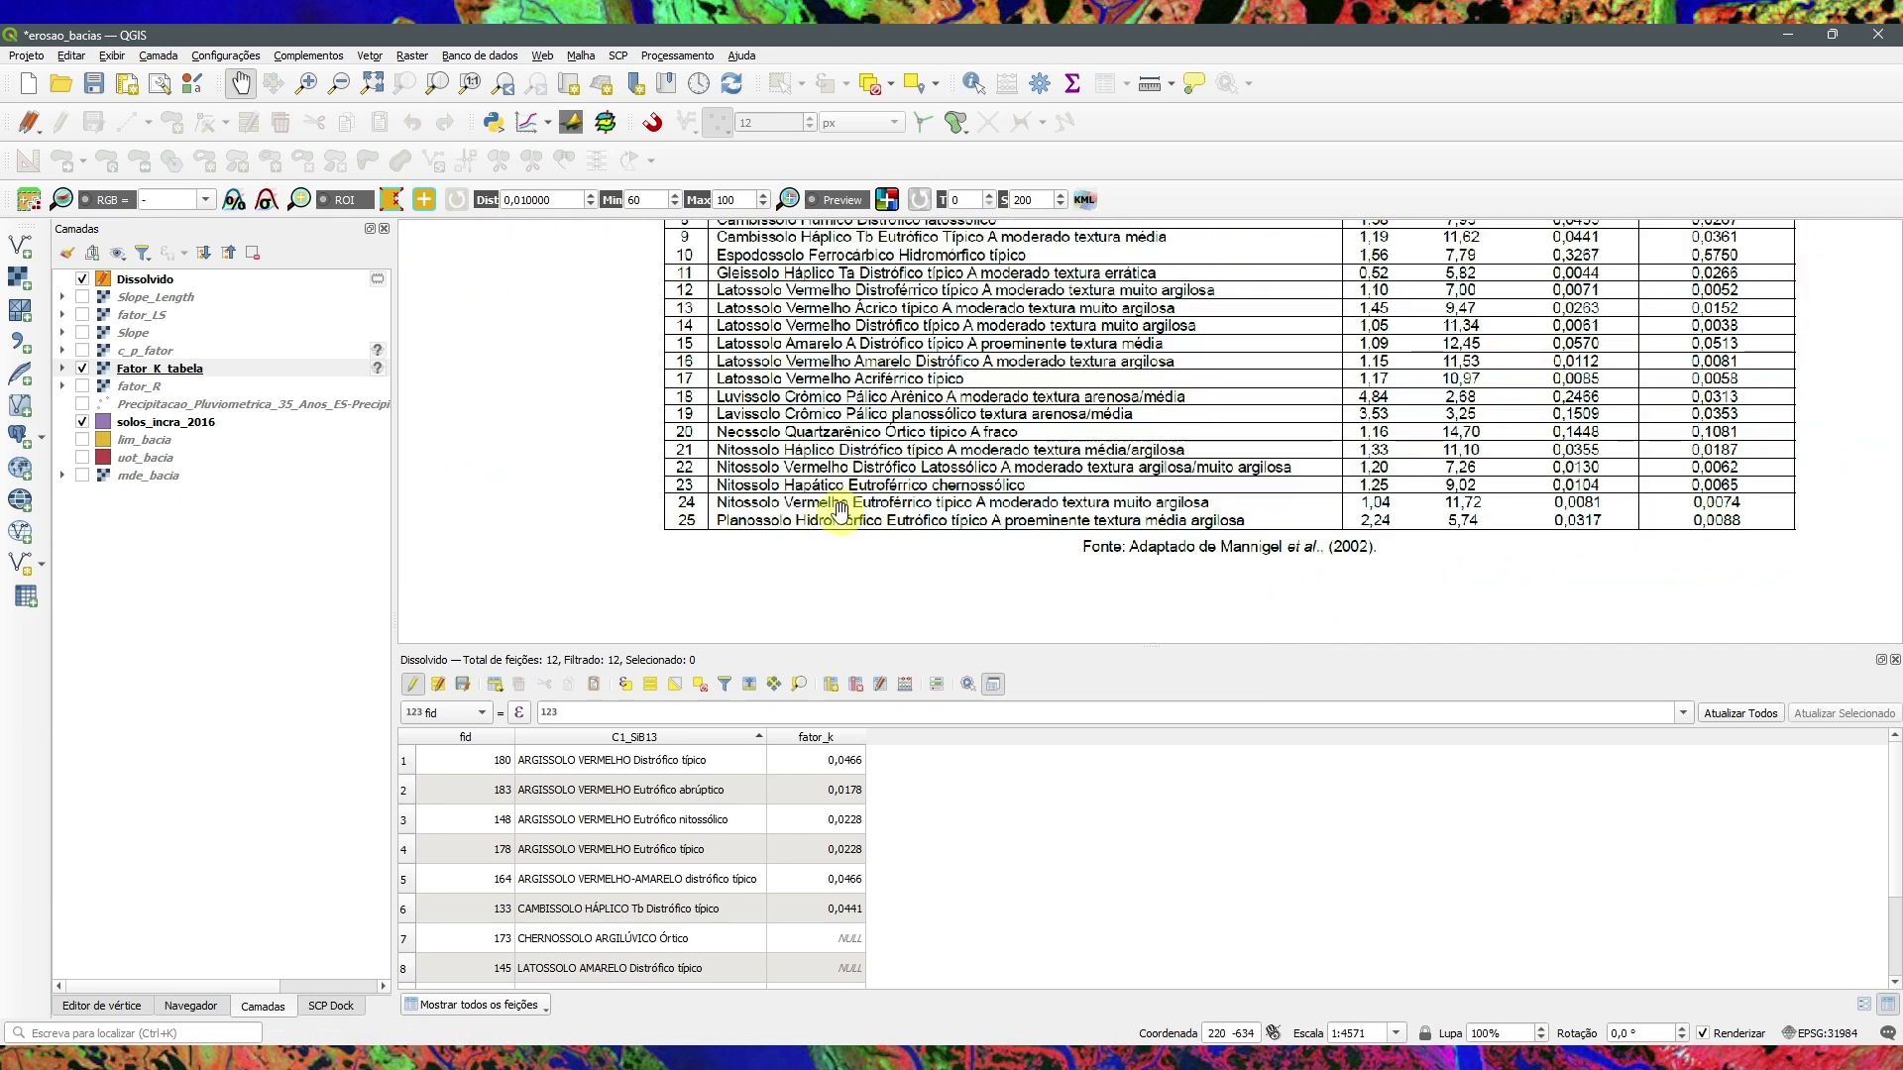
drag(850, 535, 771, 534)
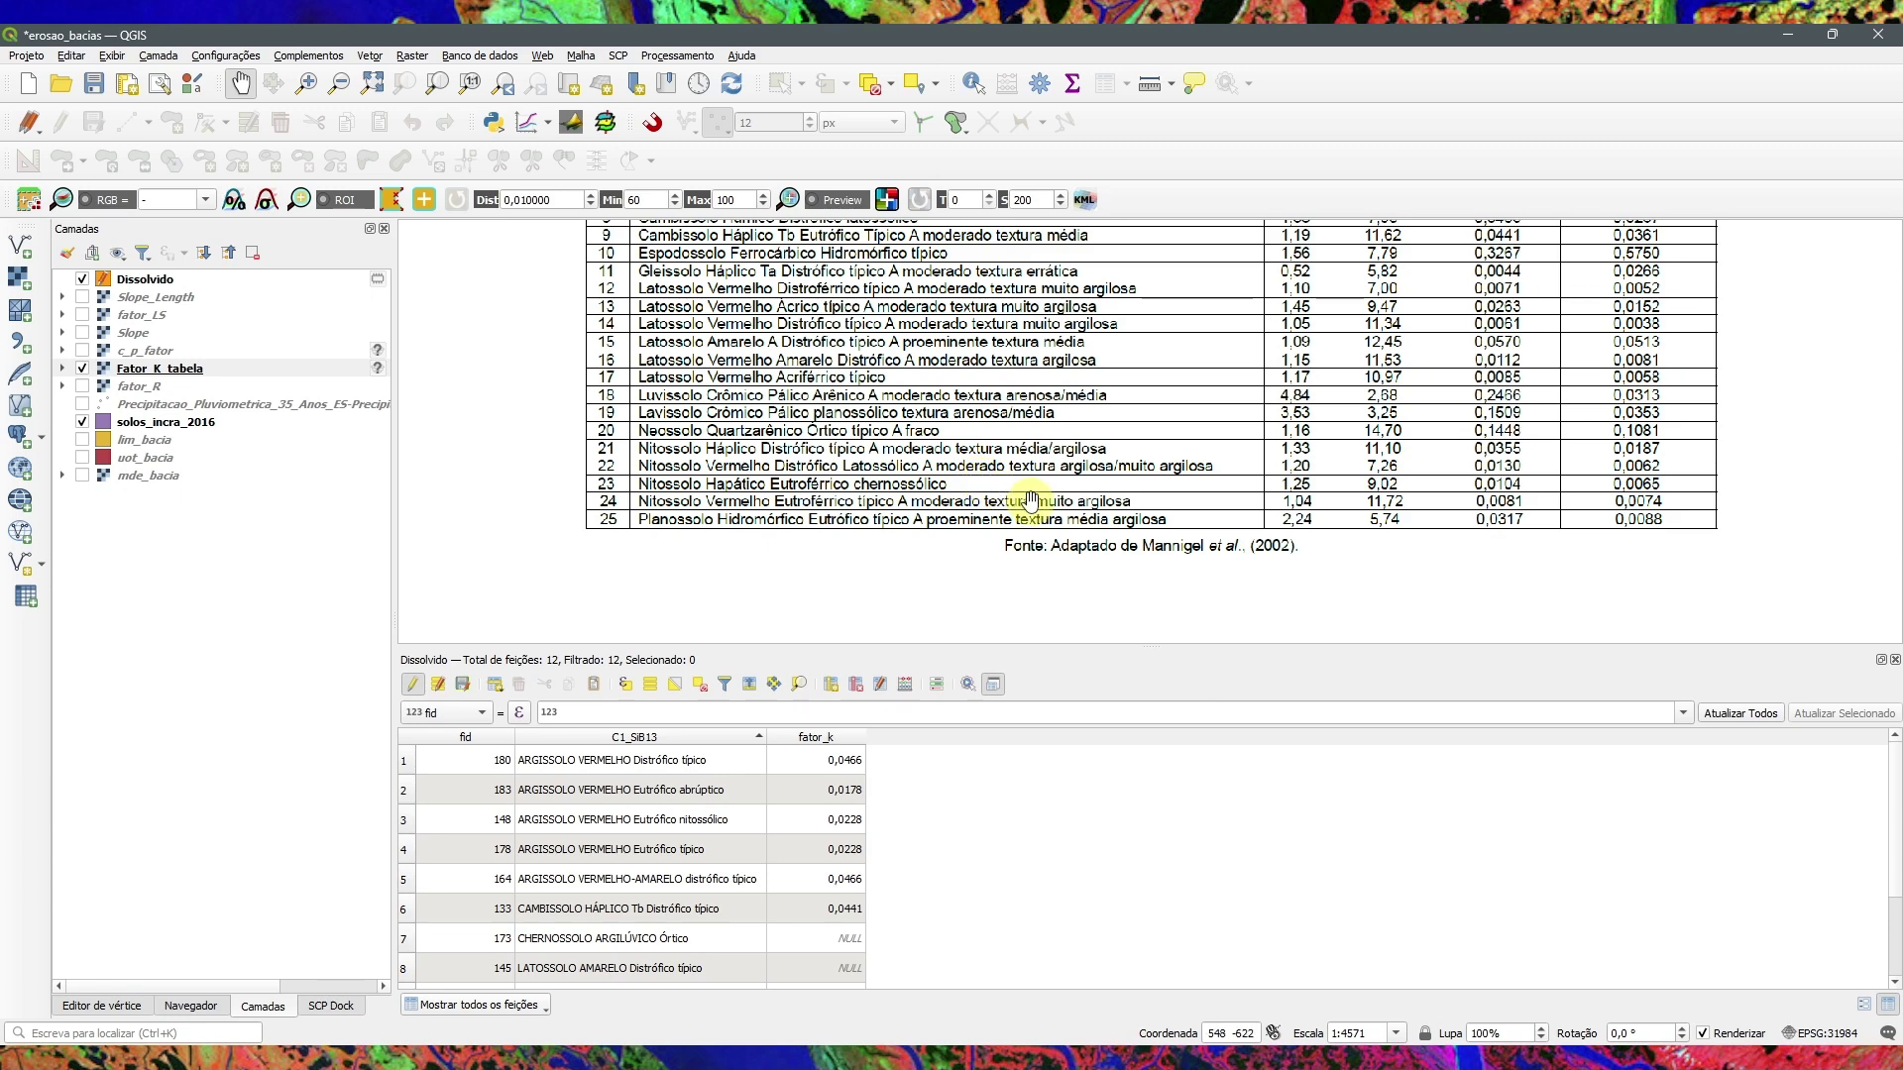
drag(1031, 502, 927, 495)
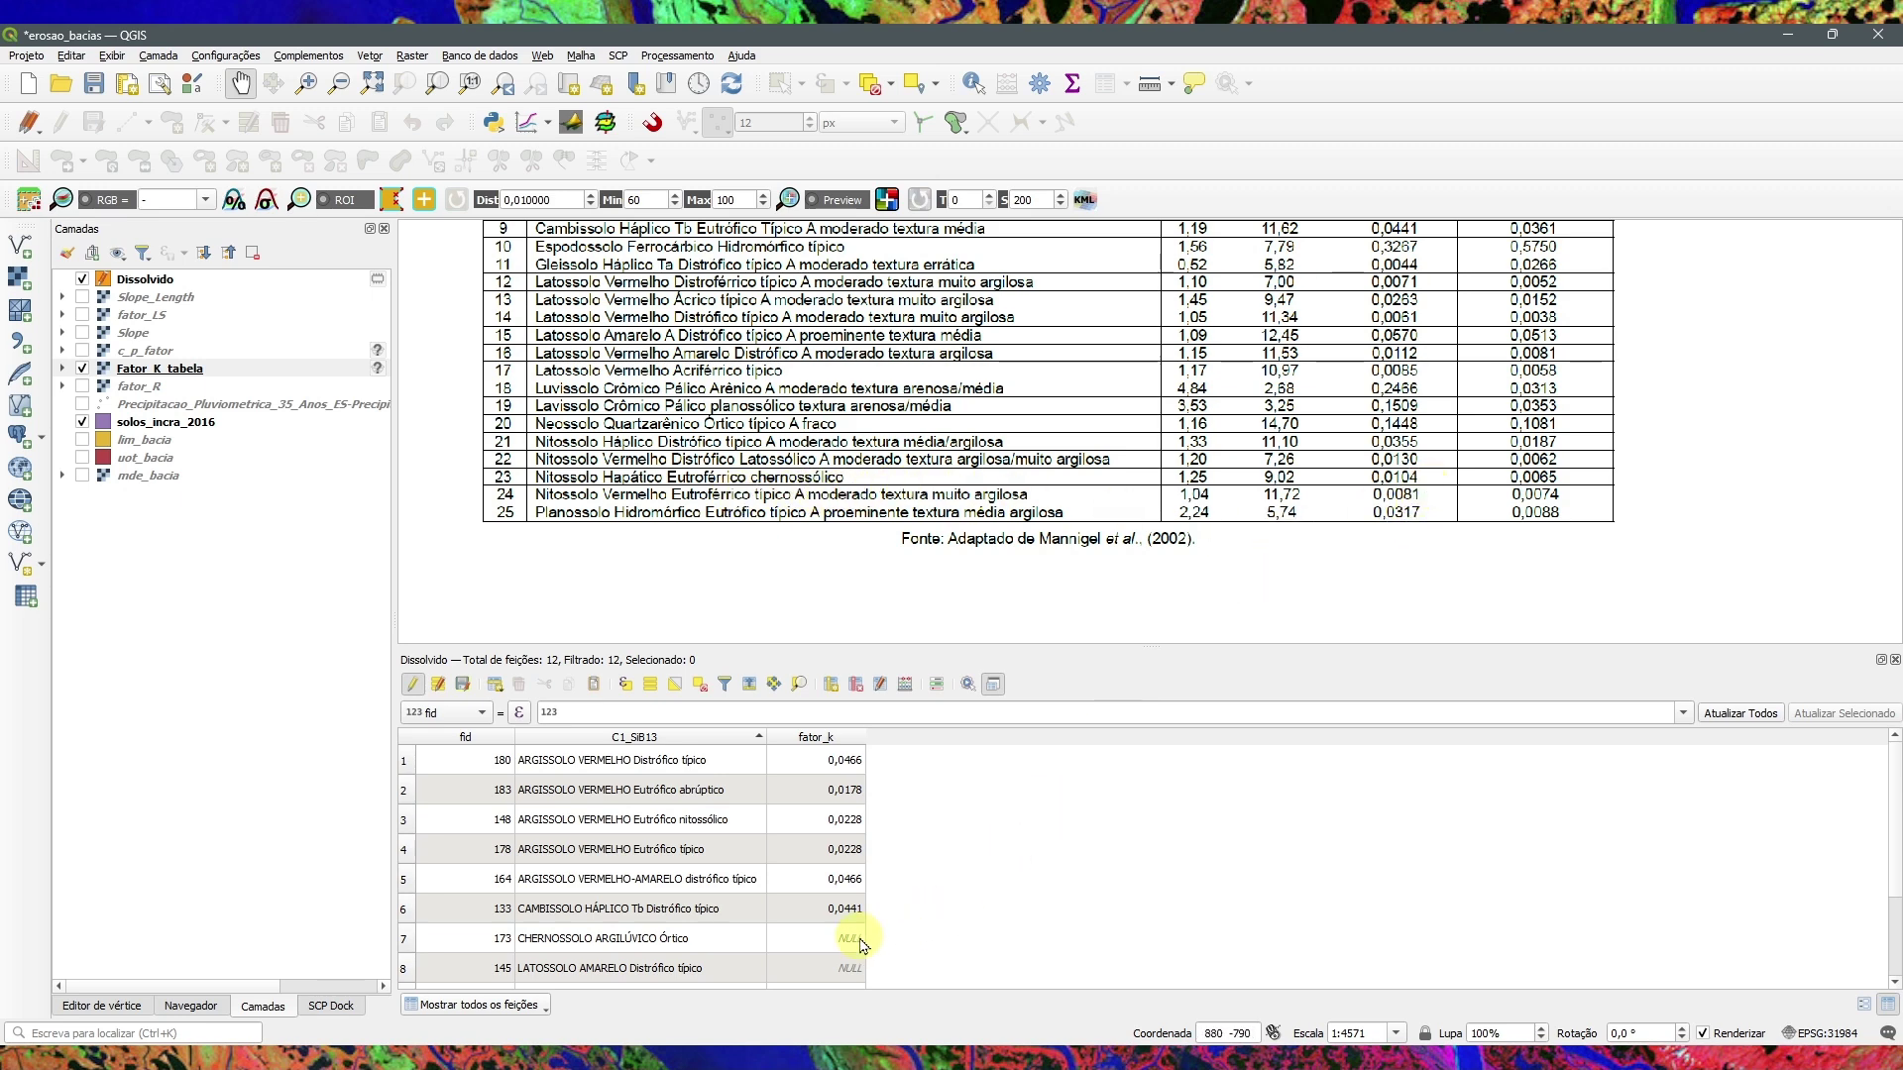
double_click(804, 941)
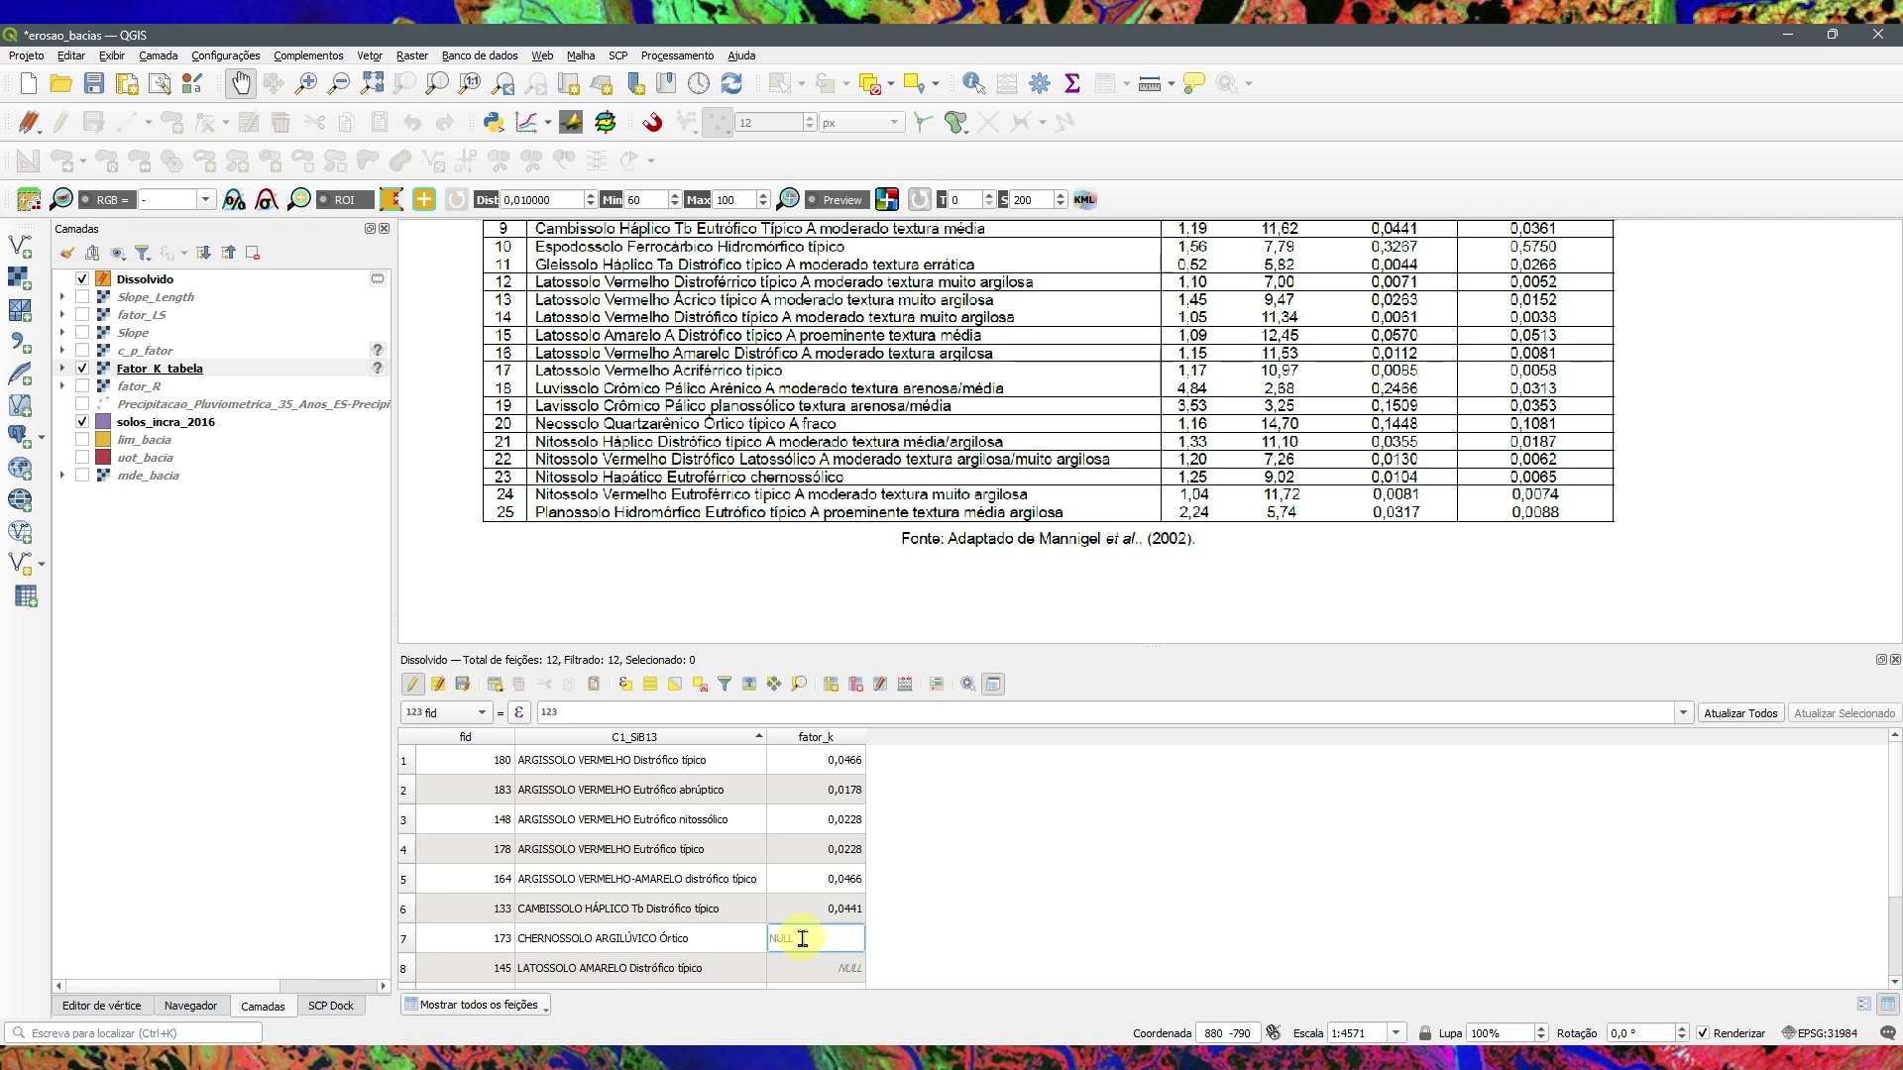
text(0.0104)
Step: Set fator_k to 0.0570 for LATOSSOLO AMARELO Distrófico típico, using the Horizonte A value from the reference table
scroll(972, 910, down, 2)
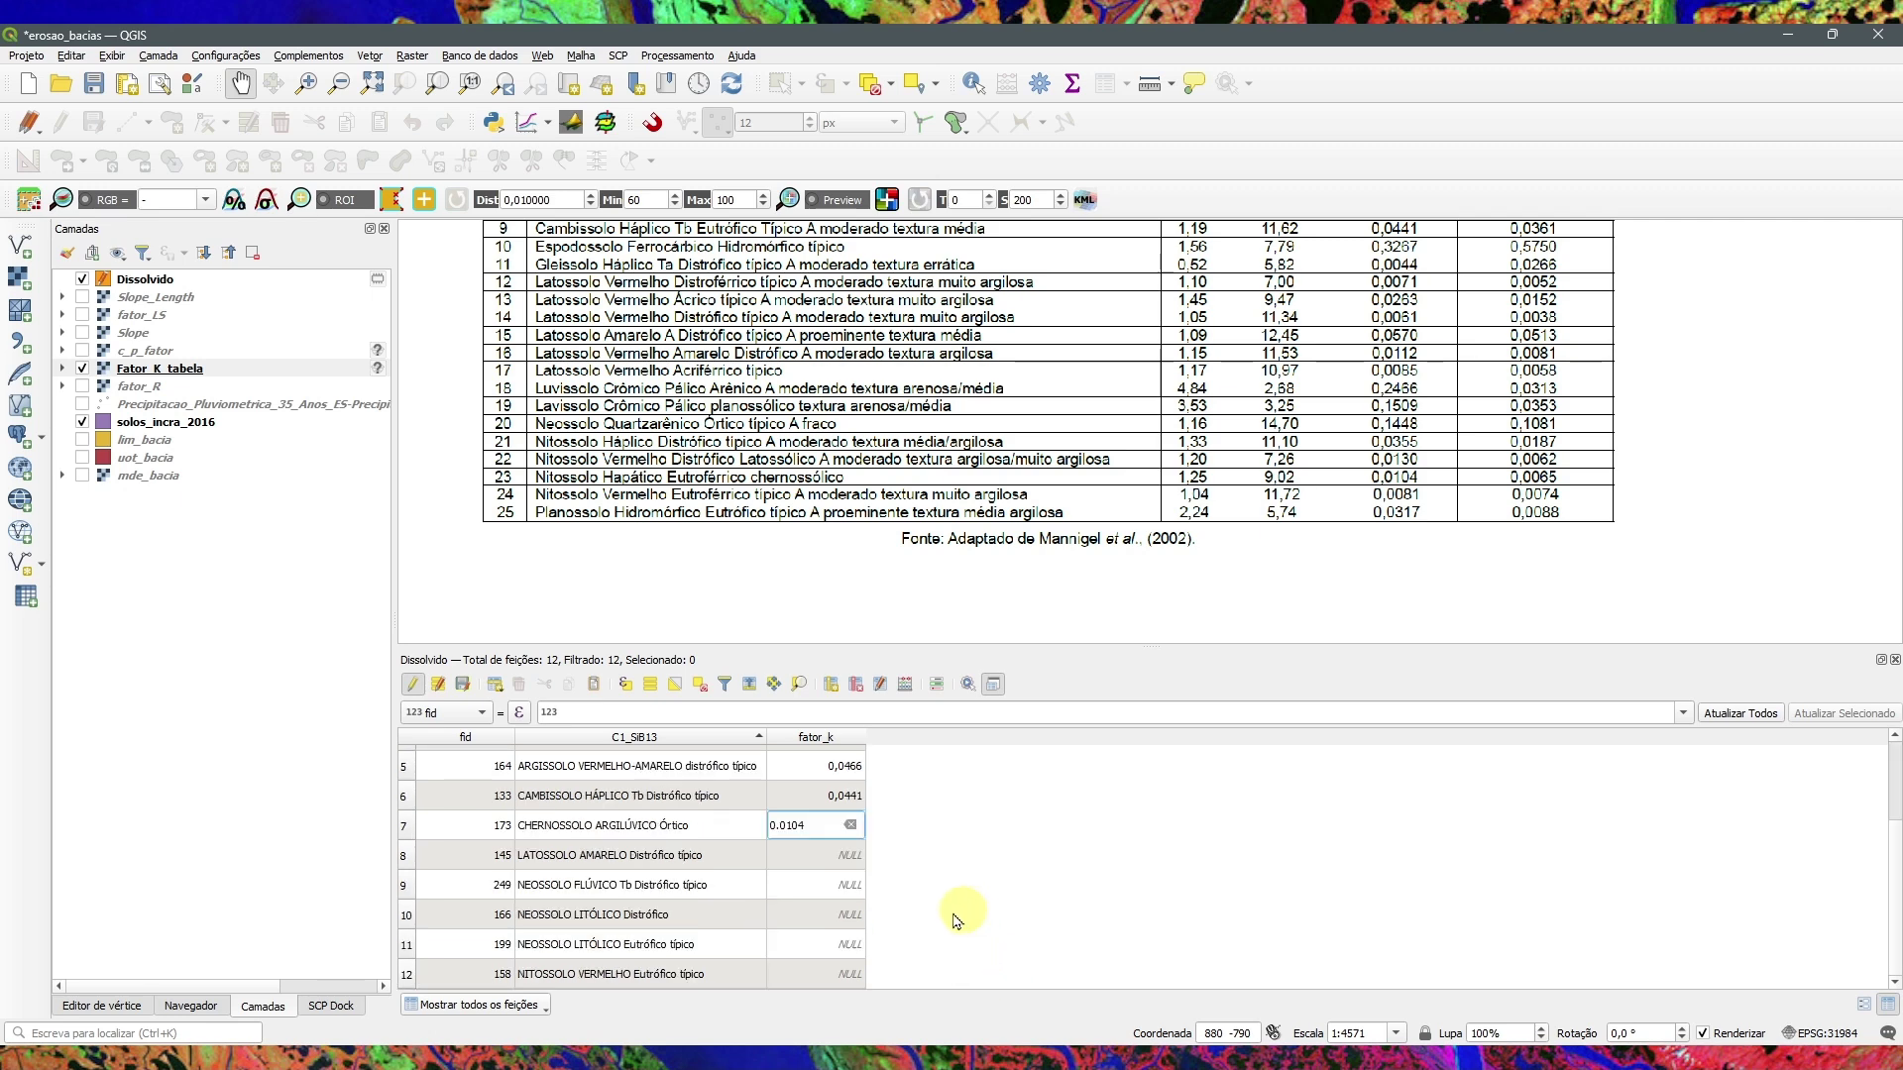
double_click(808, 858)
scroll(1057, 404, up, 2)
scroll(1056, 405, down, 2)
drag(1031, 432, 944, 477)
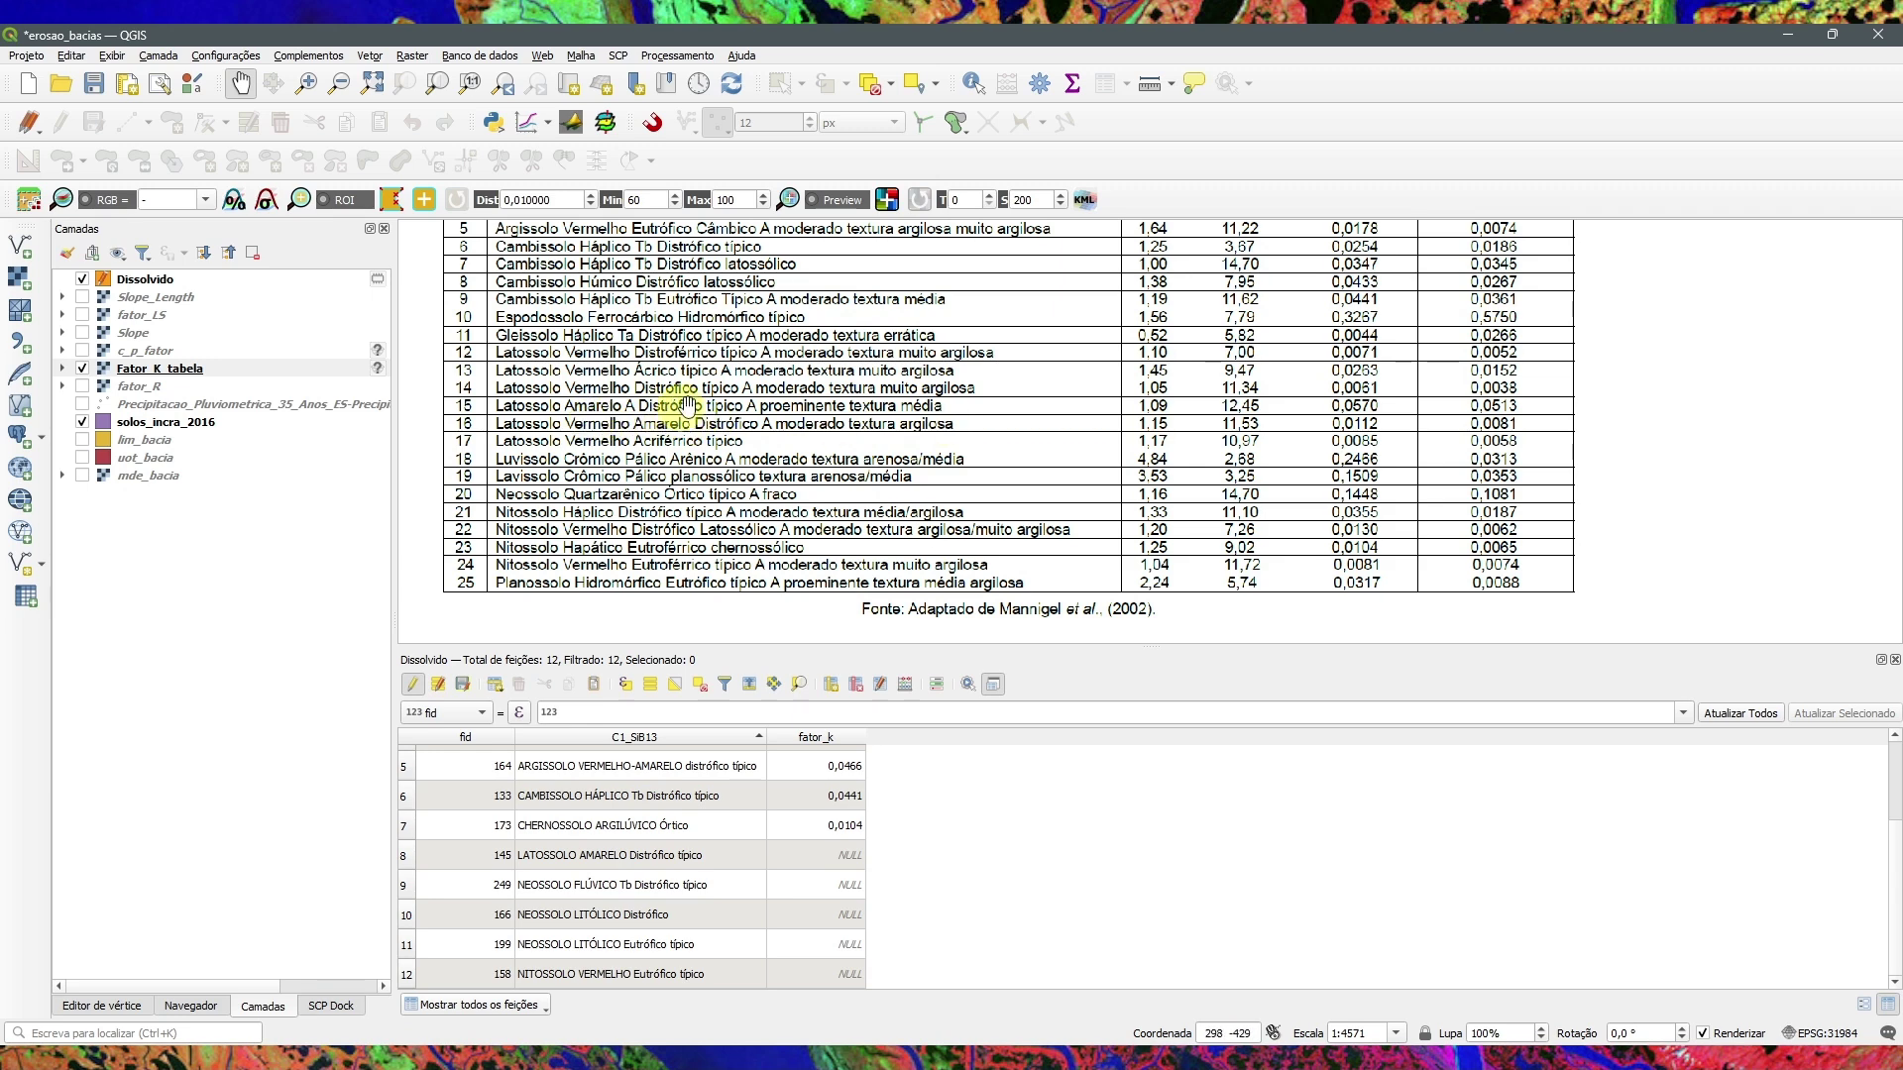
double_click(833, 858)
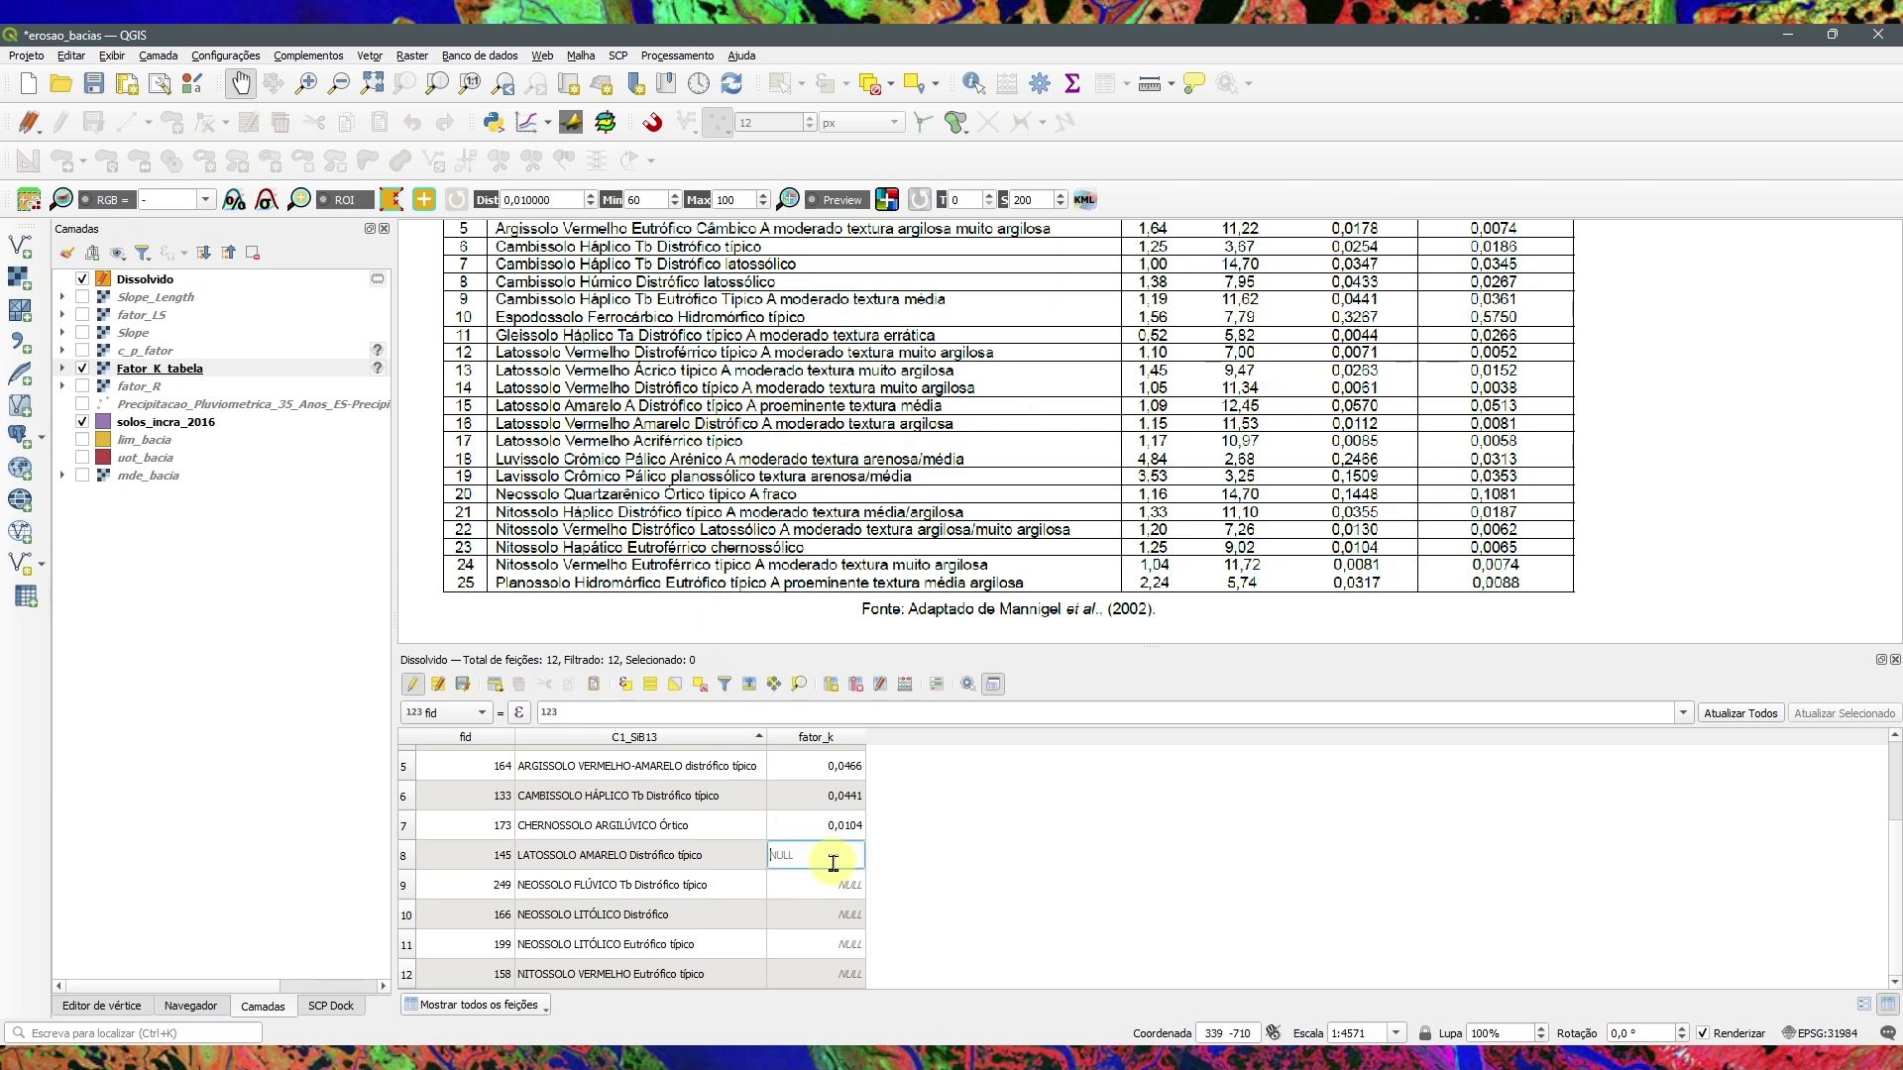
text(0.0570)
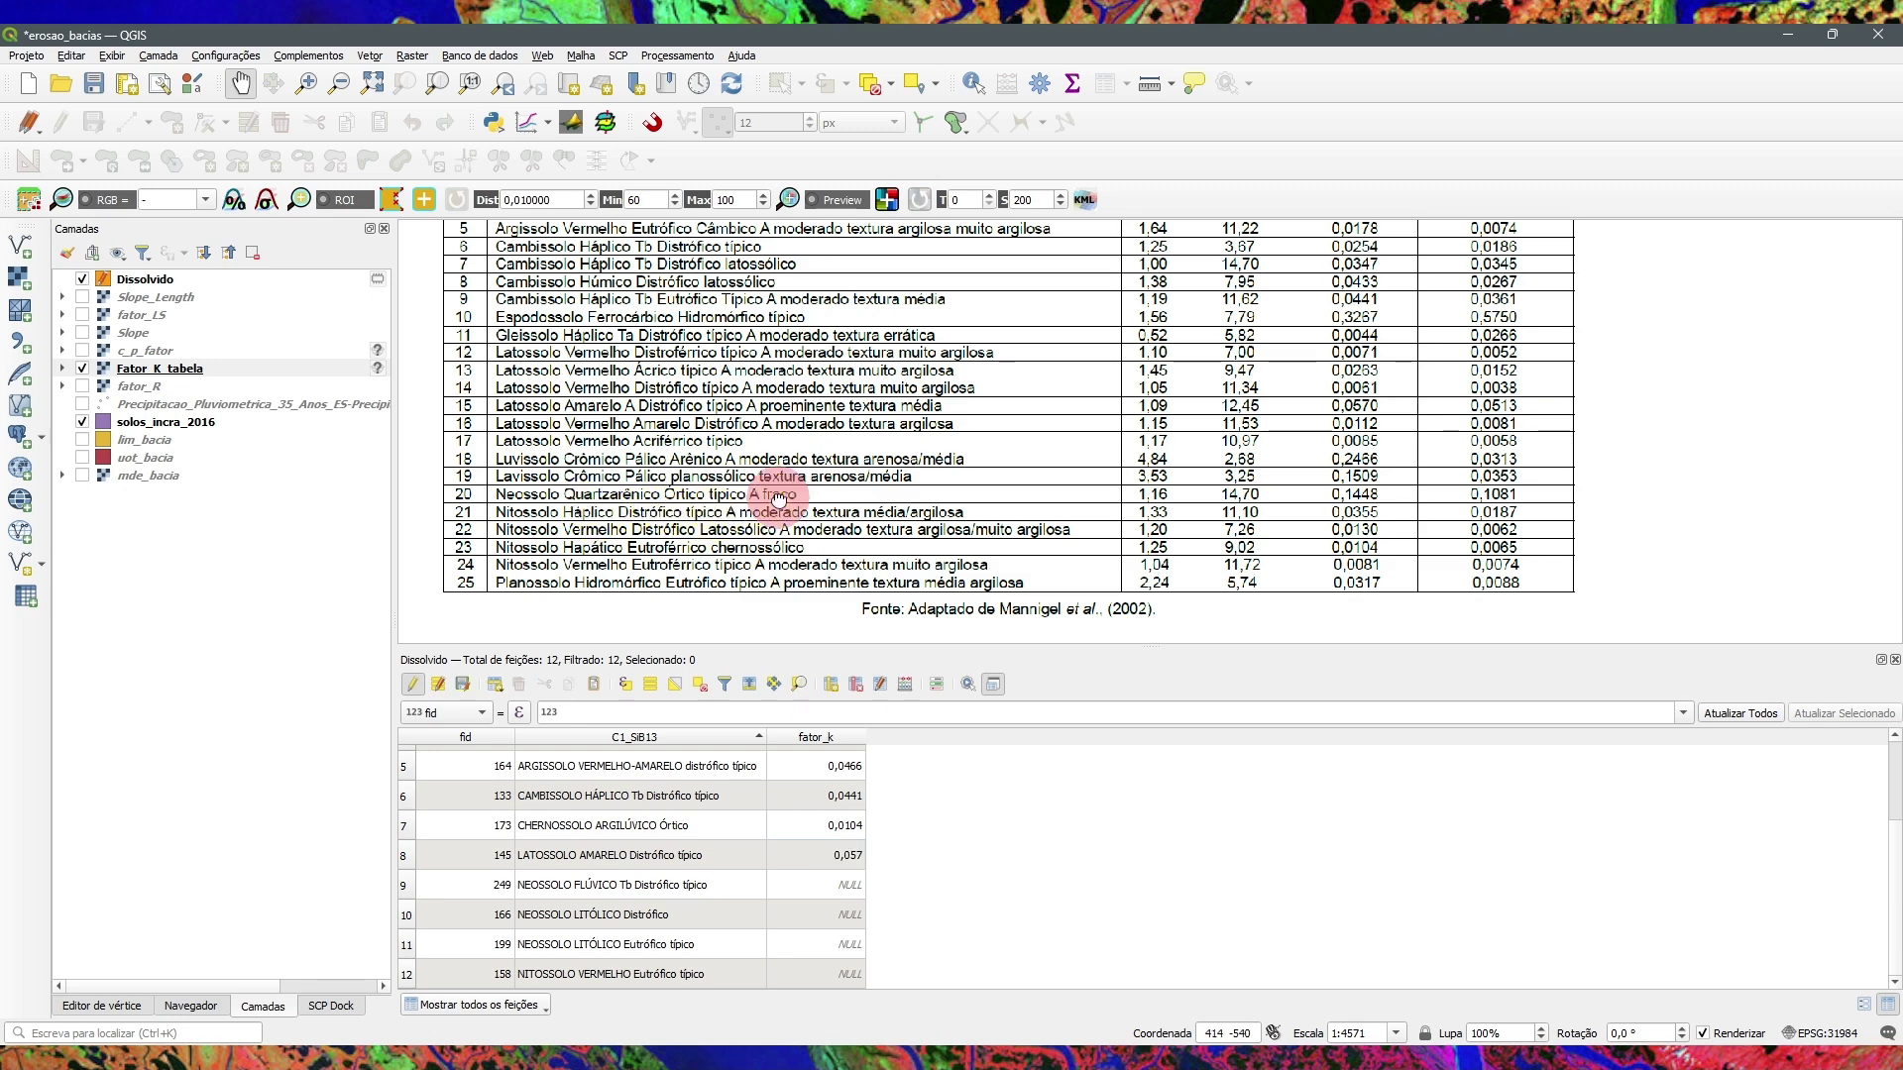
key(Return)
Step: Set fator_k to 0.1448 for NEOSSOLO FLÚVICO Tb Distrófico típico and for both NEOSSOLO LITÓLICO classes
drag(778, 494, 781, 504)
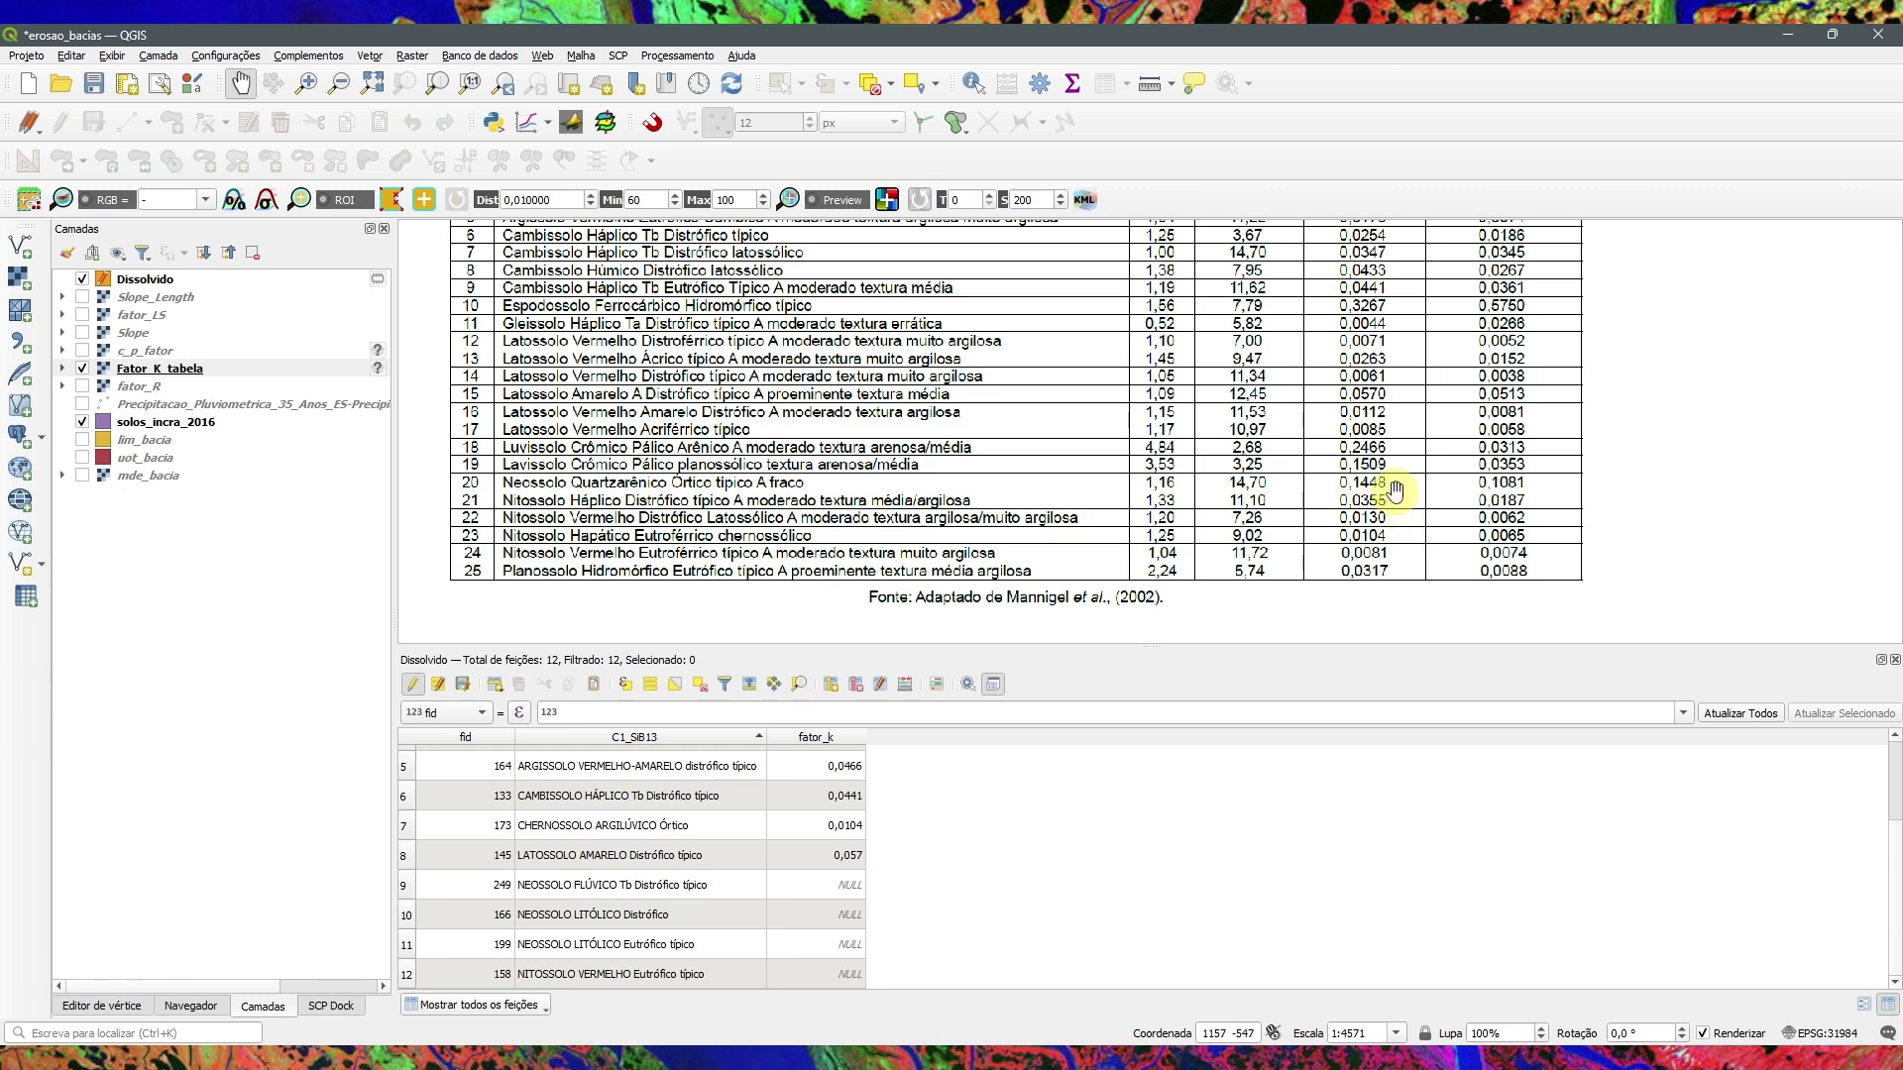
double_click(833, 885)
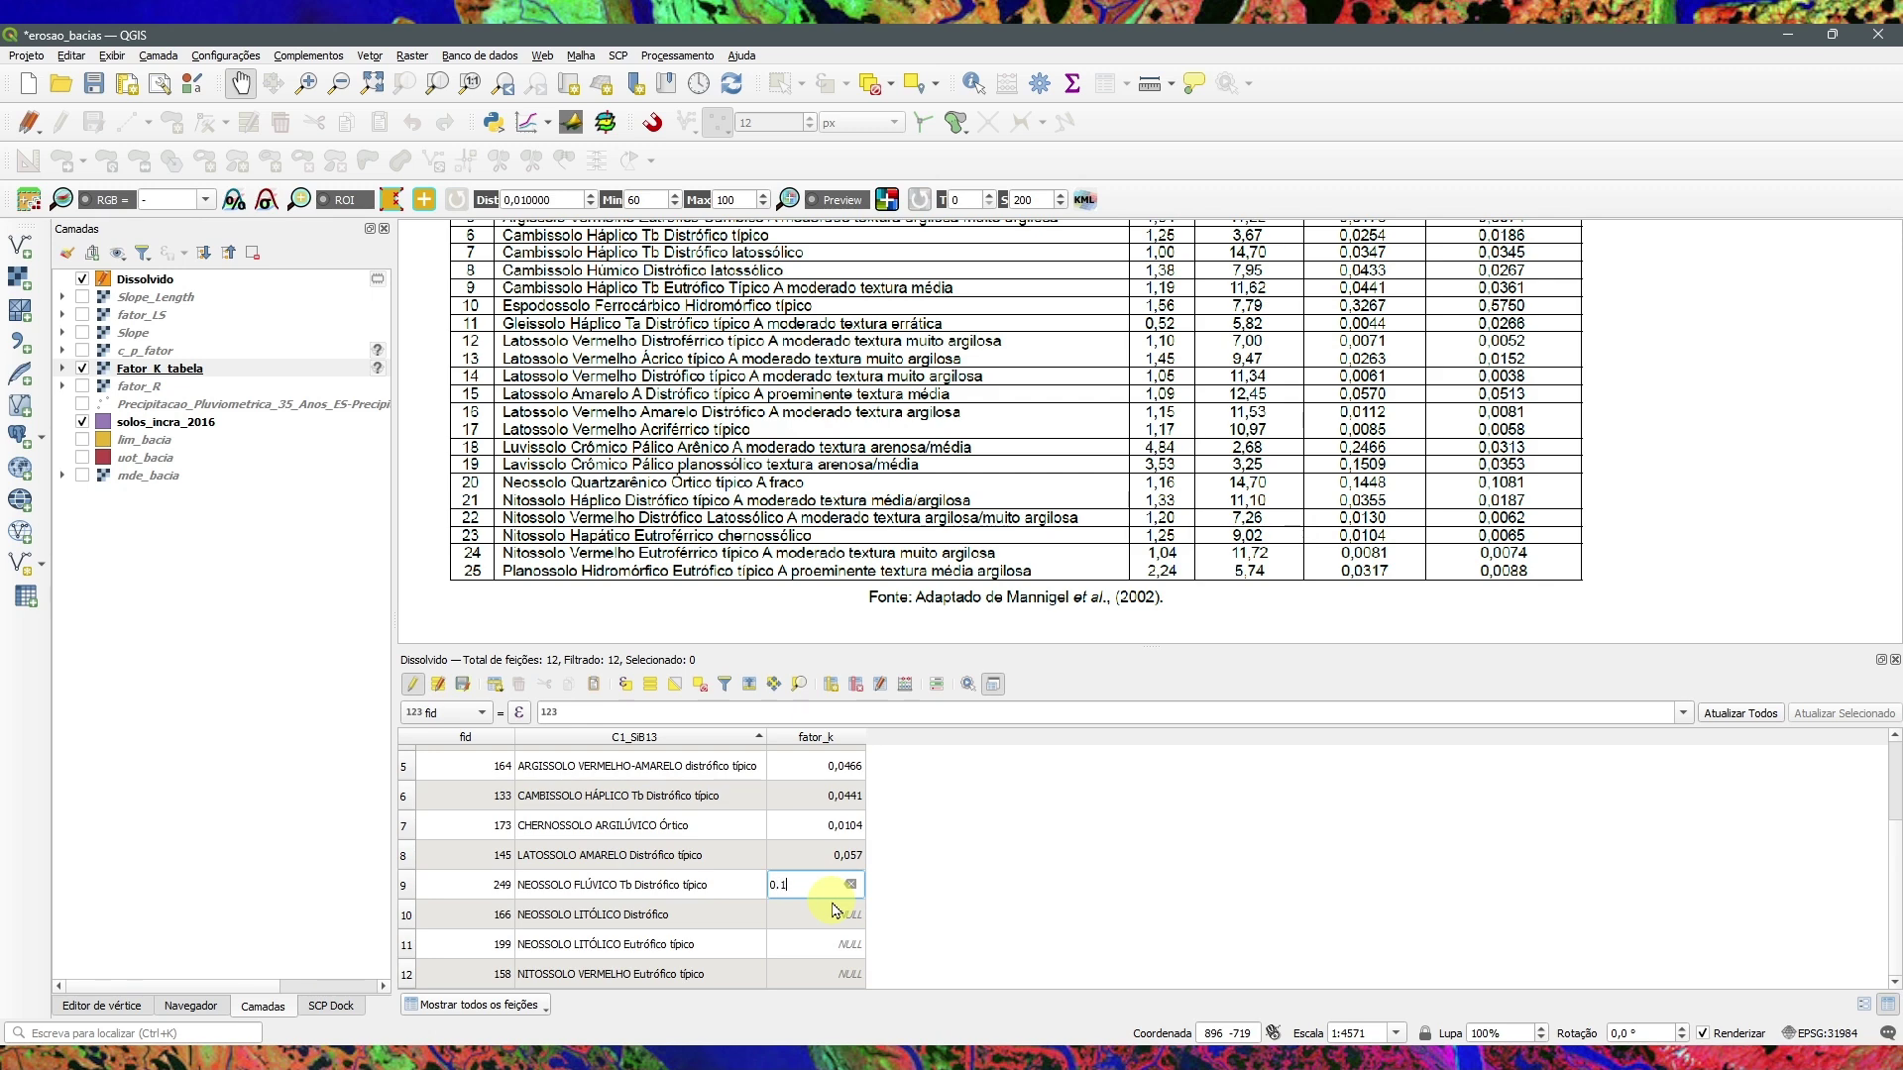
double_click(829, 916)
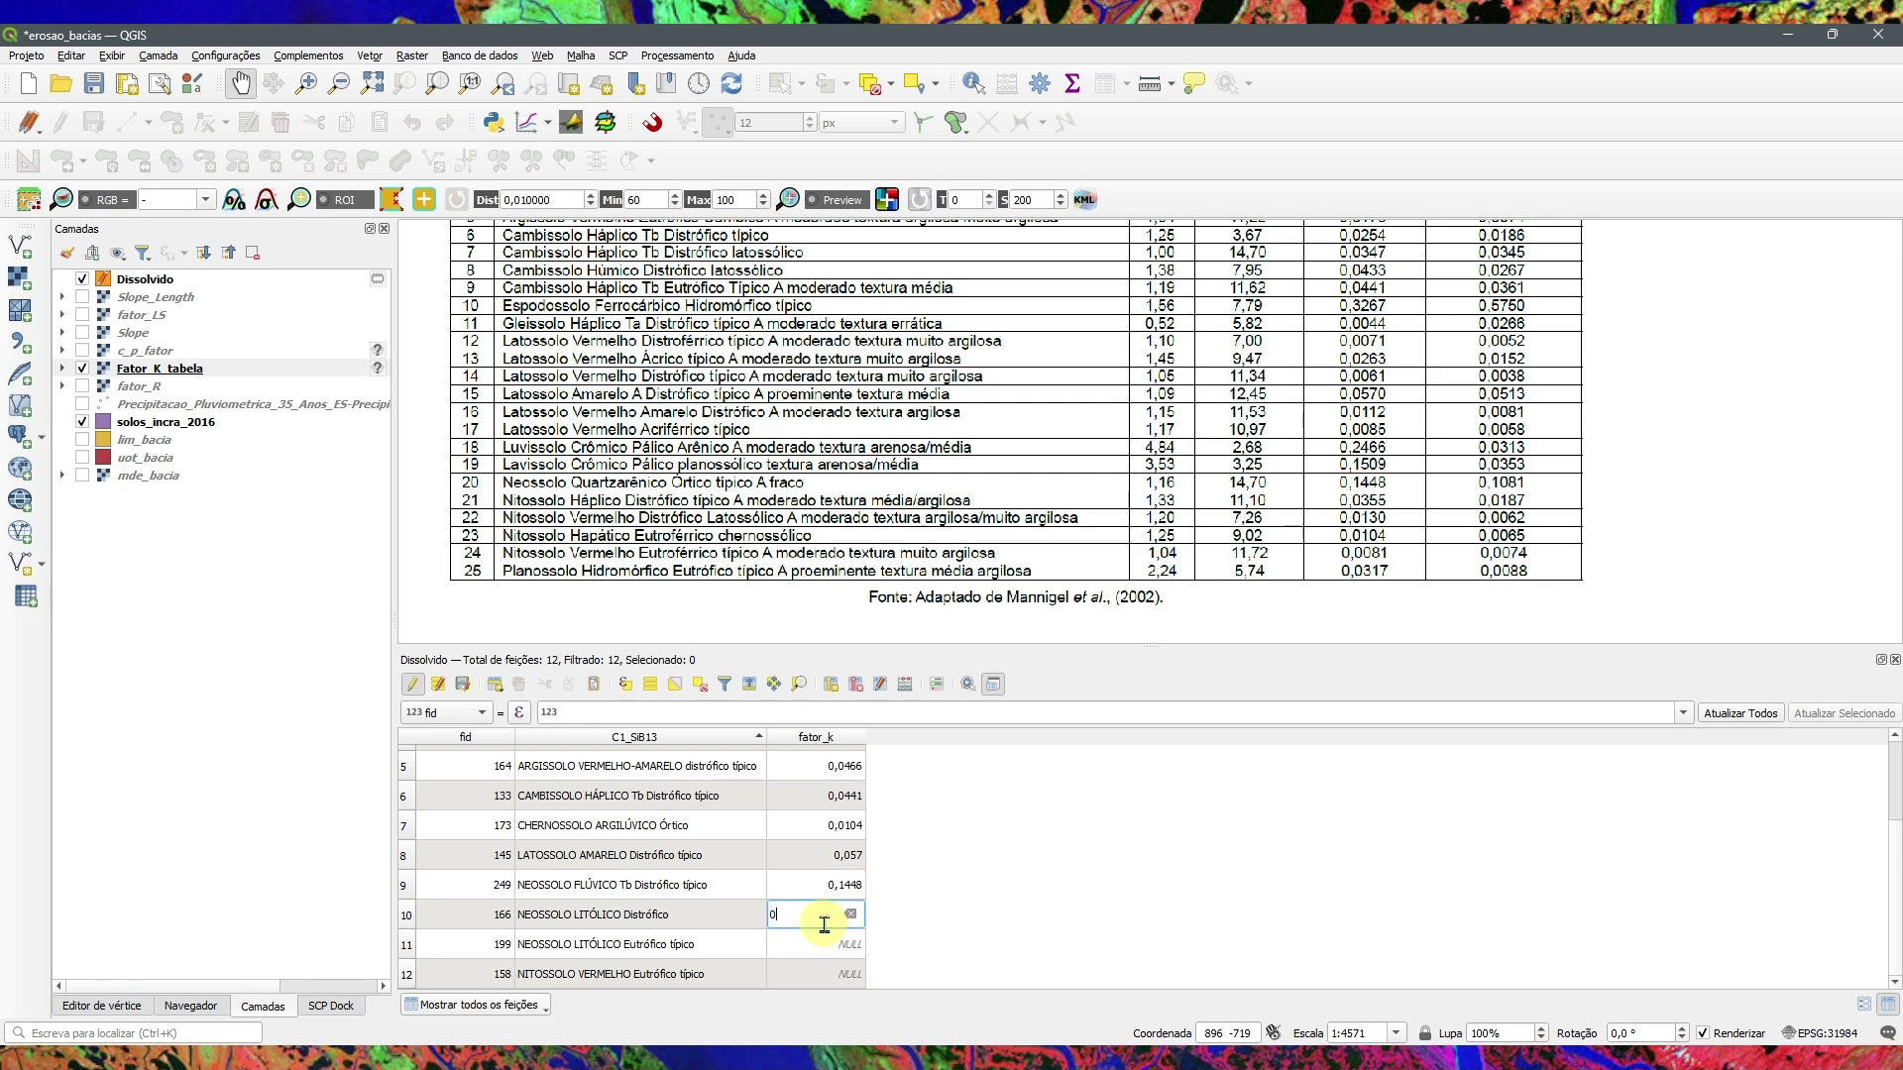
text(0.1448)
double_click(830, 945)
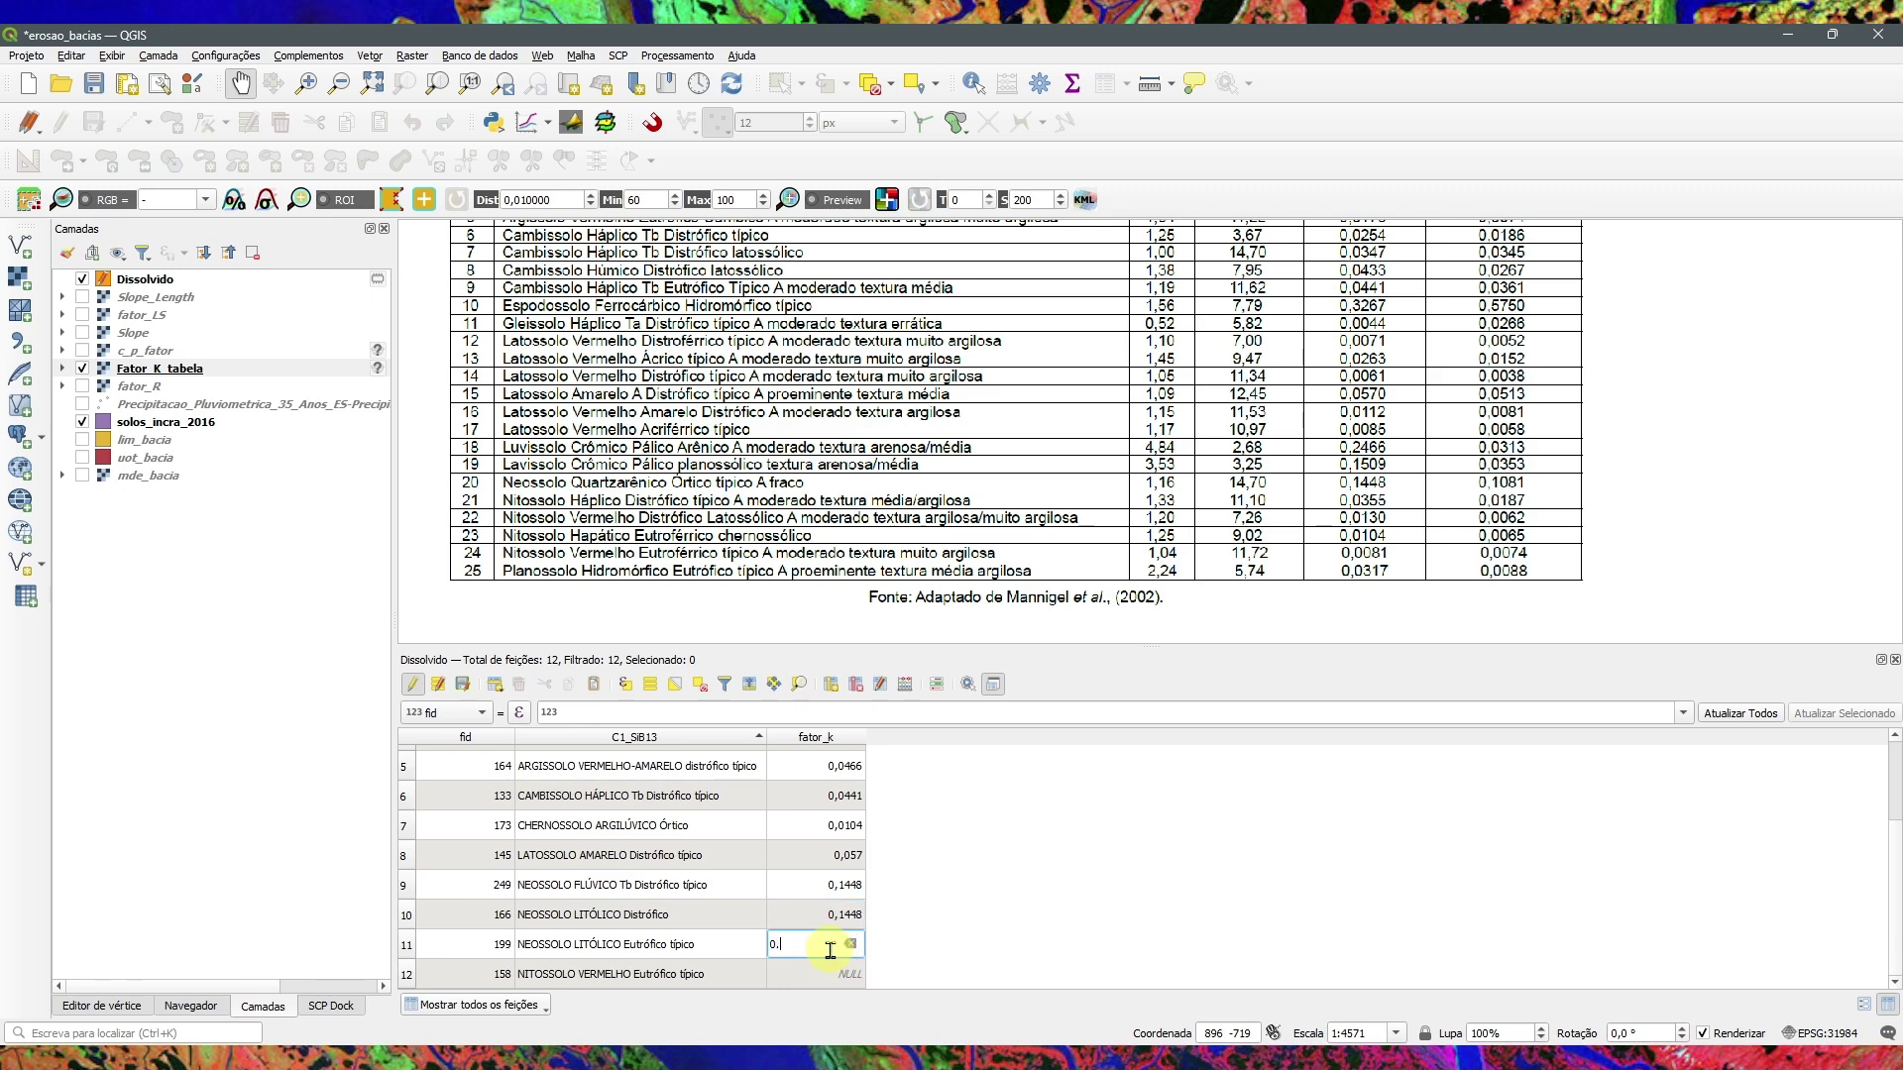
text(0.1448)
key(Return)
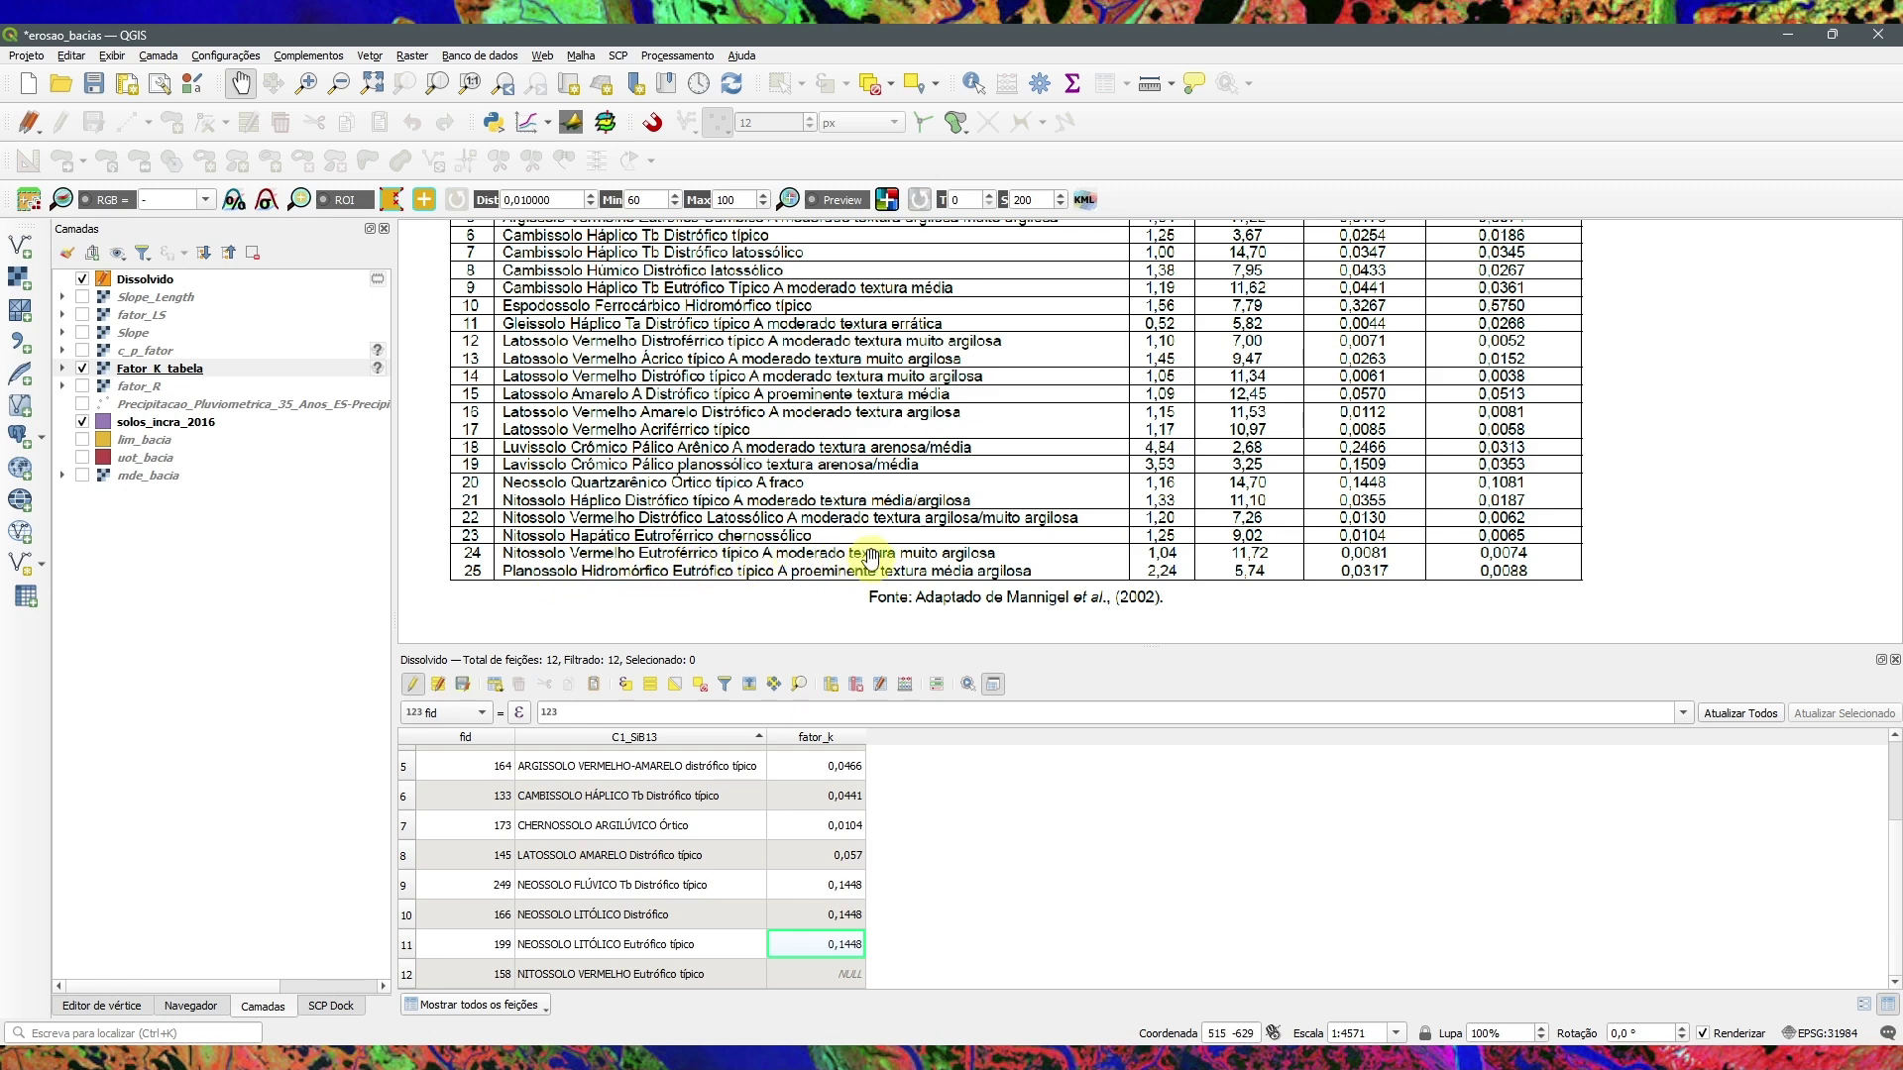
Step: Set fator_k to 0.0081 for NITOSSOLO VERMELHO Eutrófico típico and review the filled-in column
double_click(835, 970)
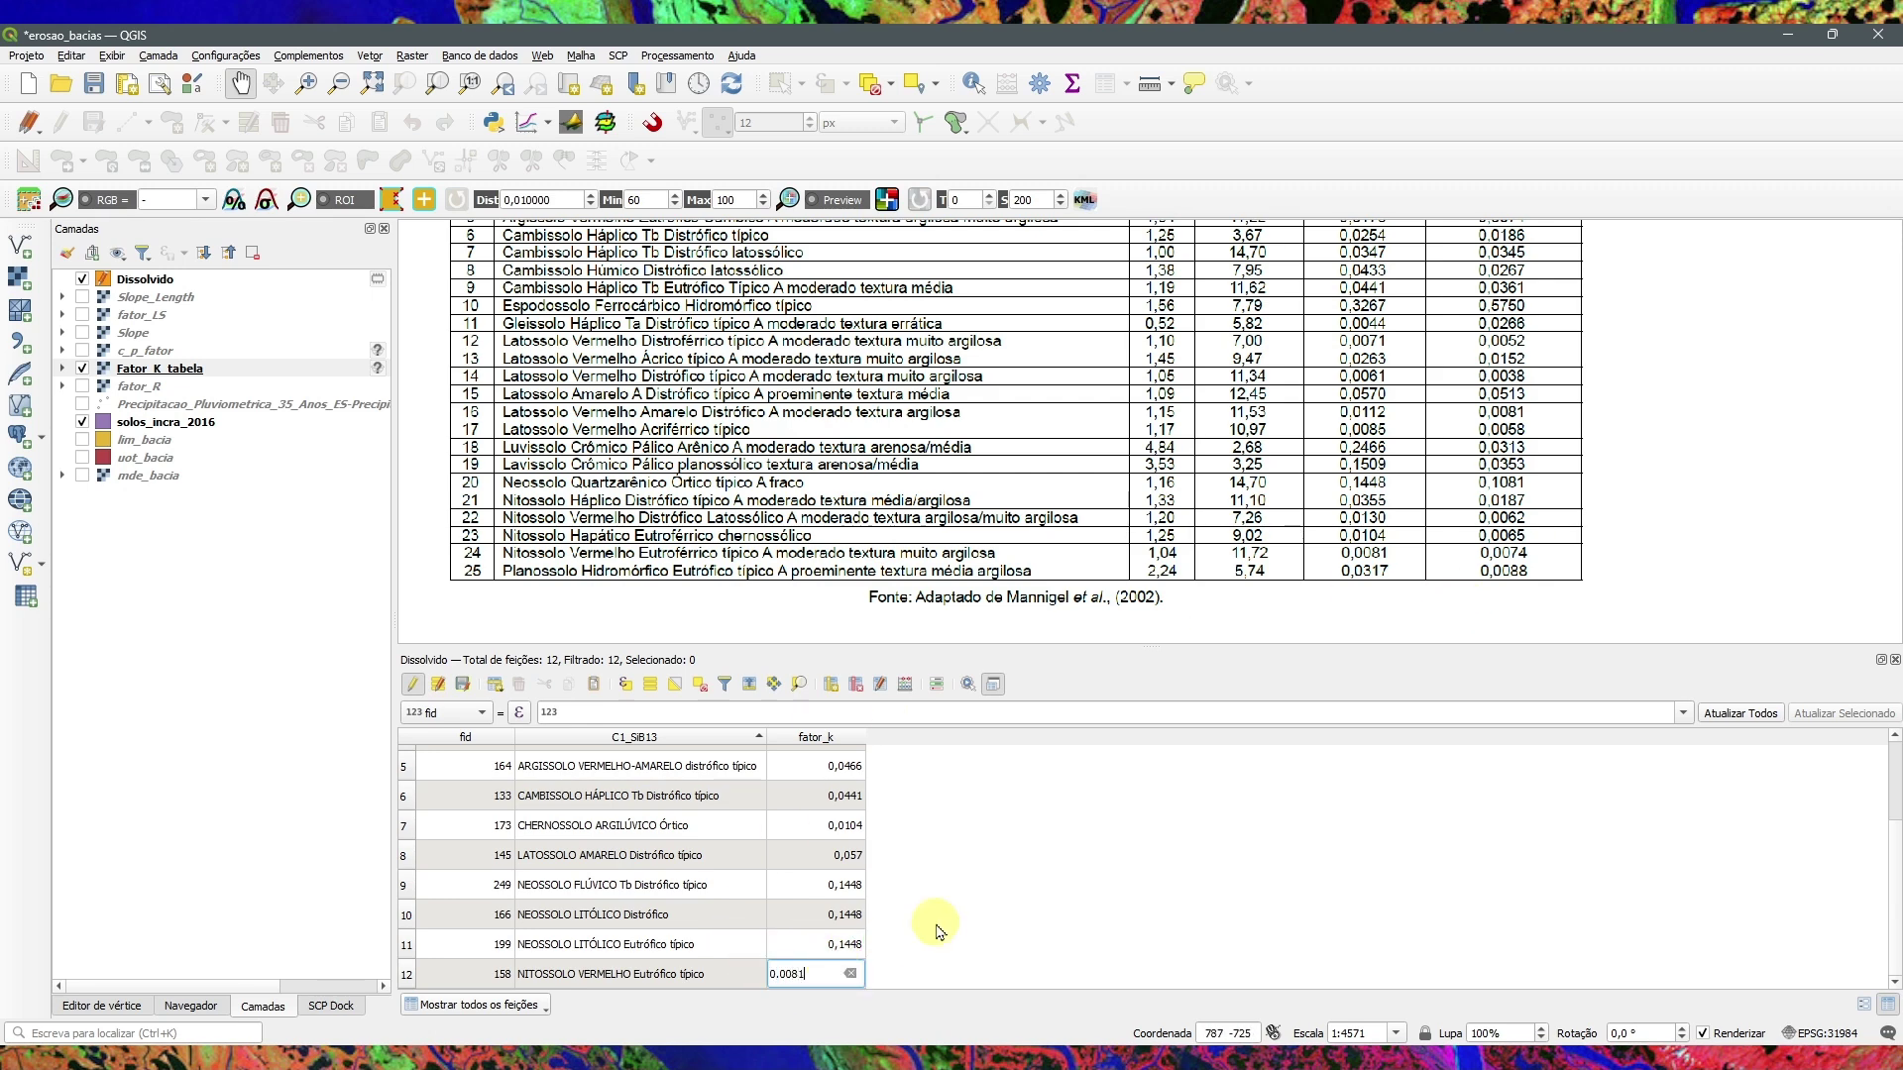
key(Return)
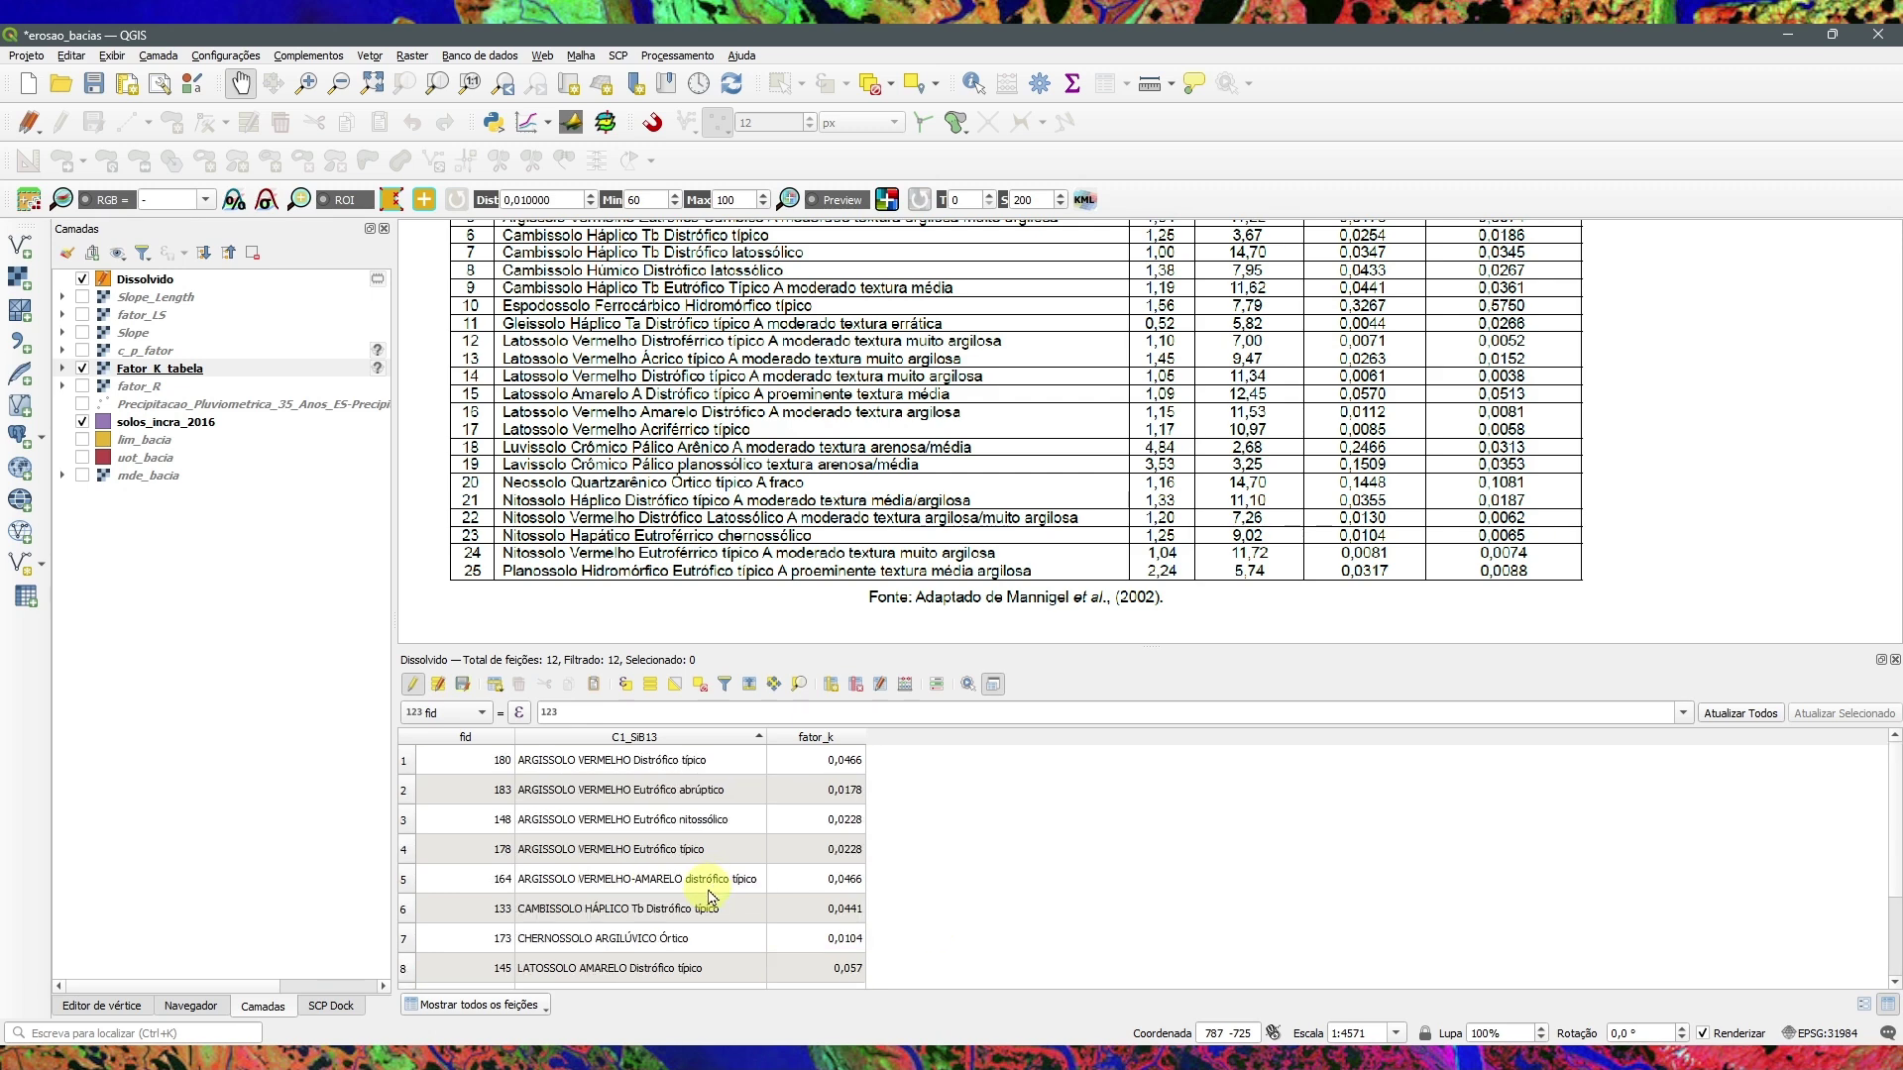
scroll(783, 822, up, 2)
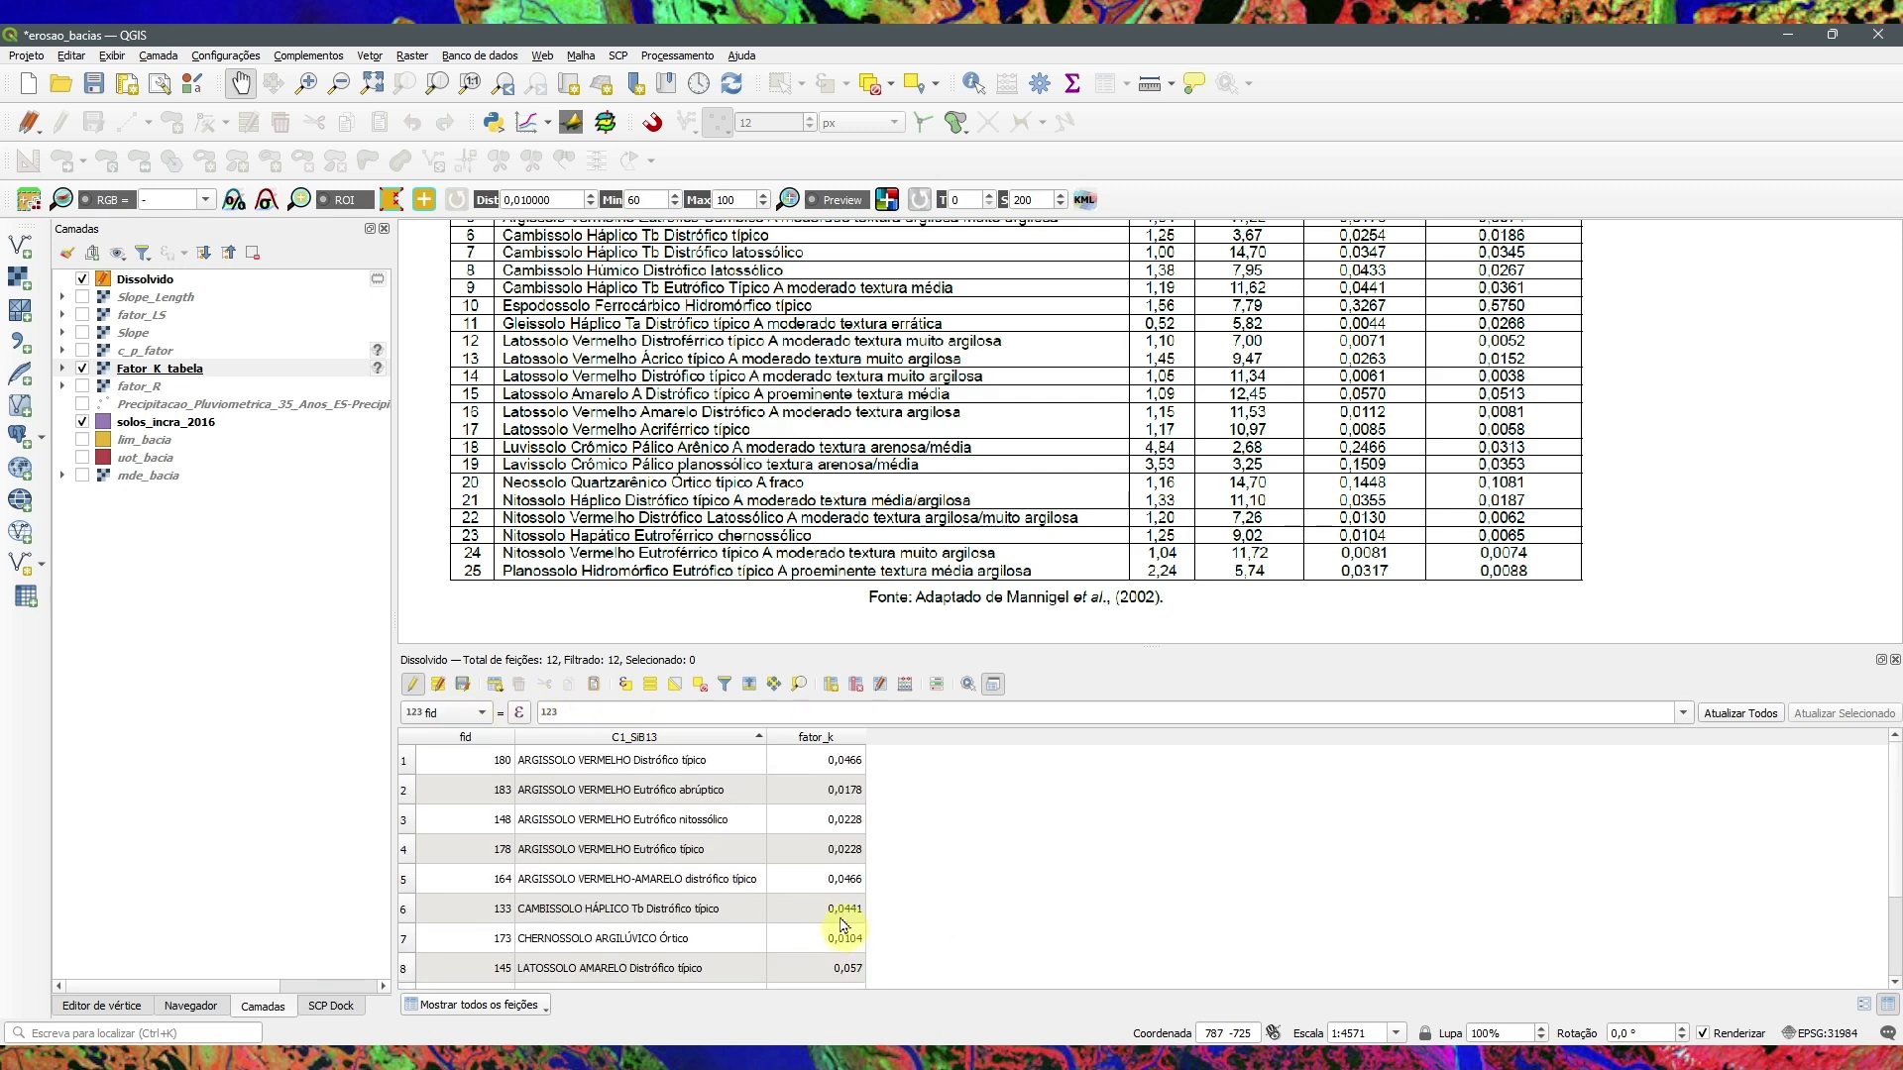
Step: Reorganize the Dissolvido table columns so that fator_k comes between fid and C1_SiB13
click(878, 691)
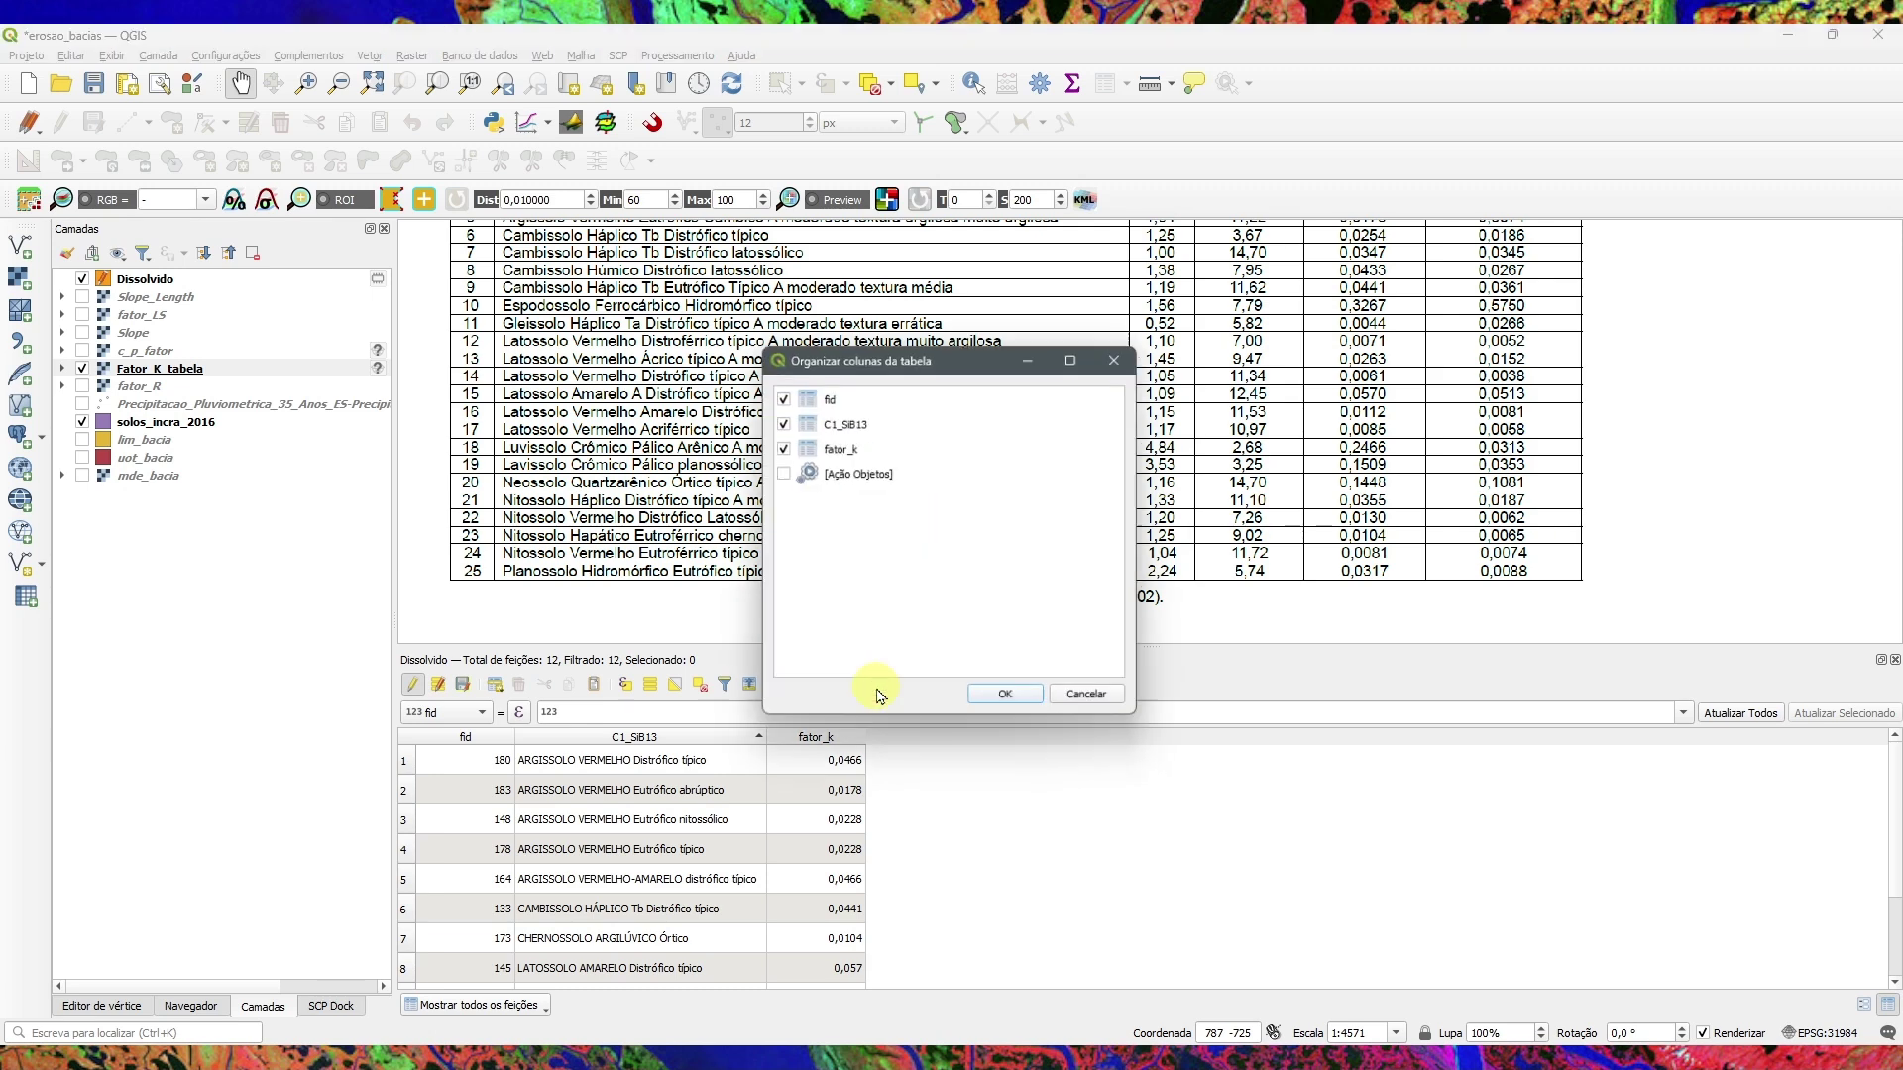
click(855, 455)
drag(855, 459, 863, 416)
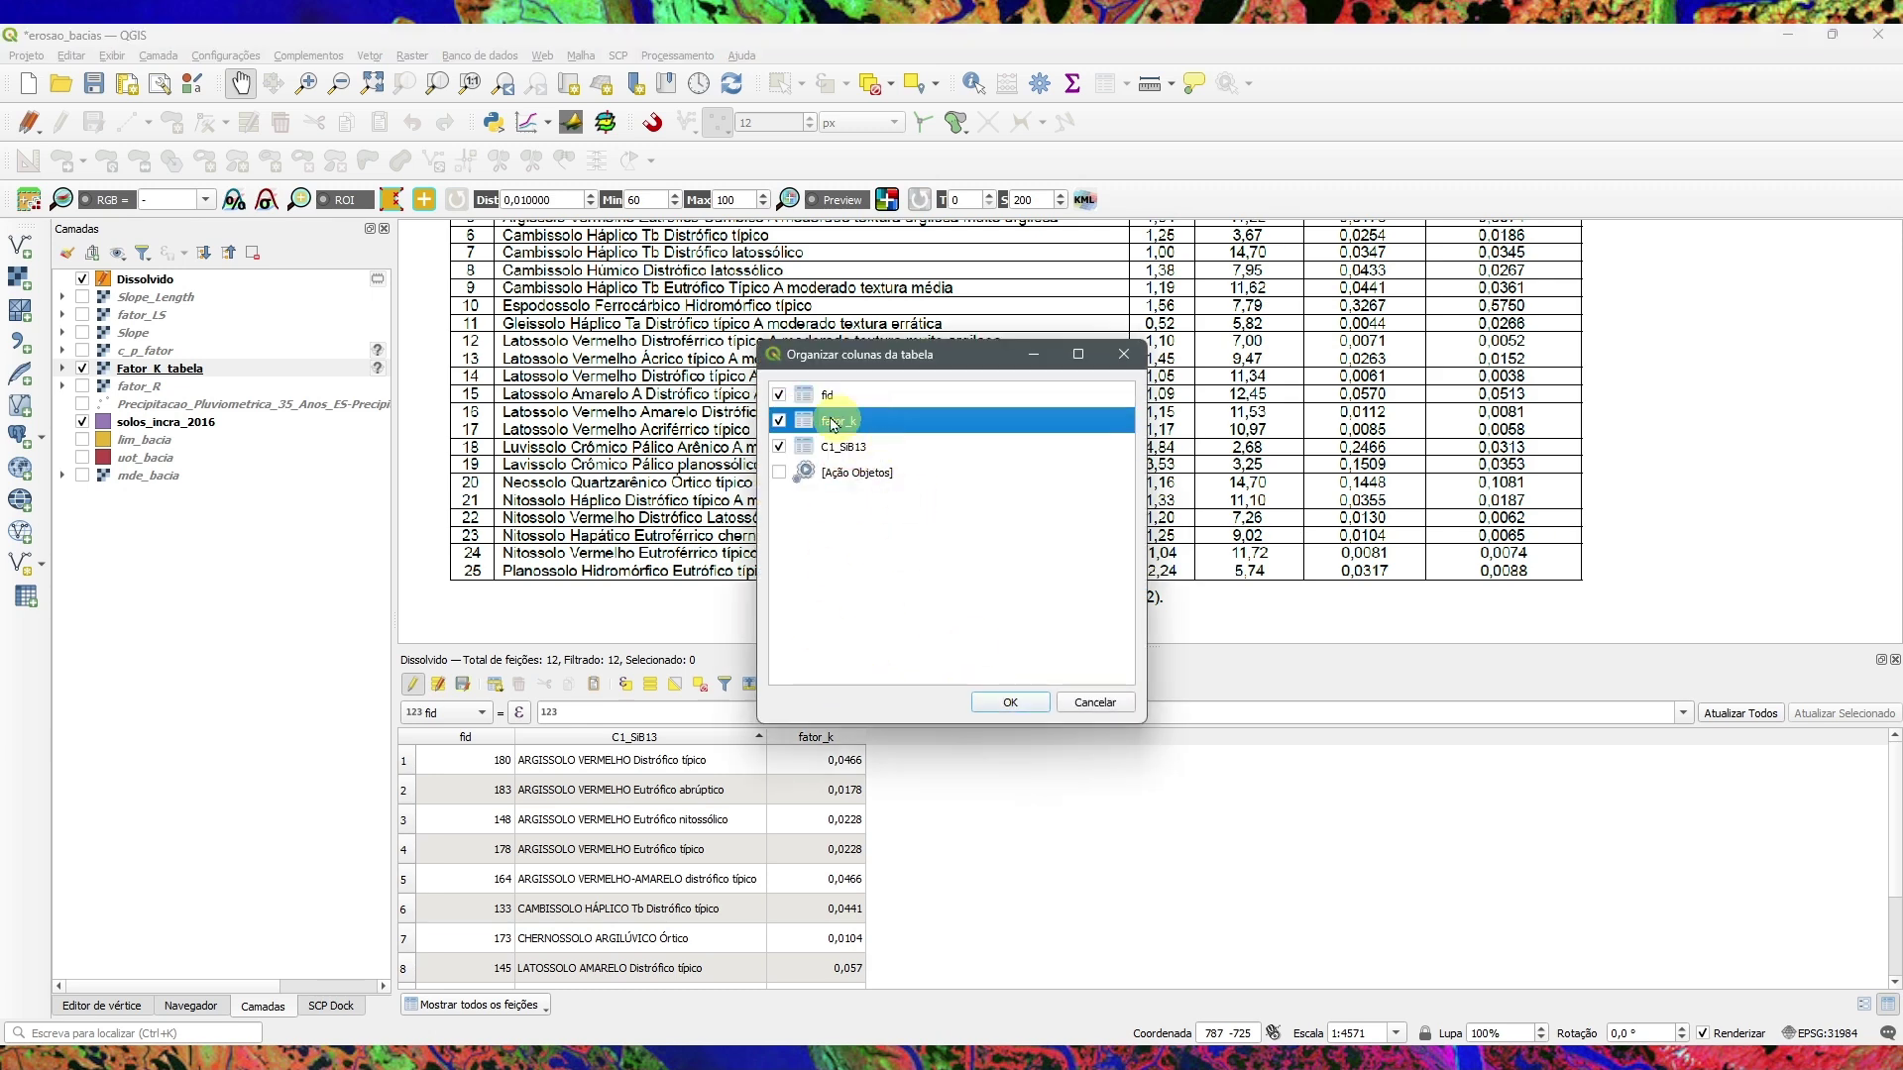
click(999, 700)
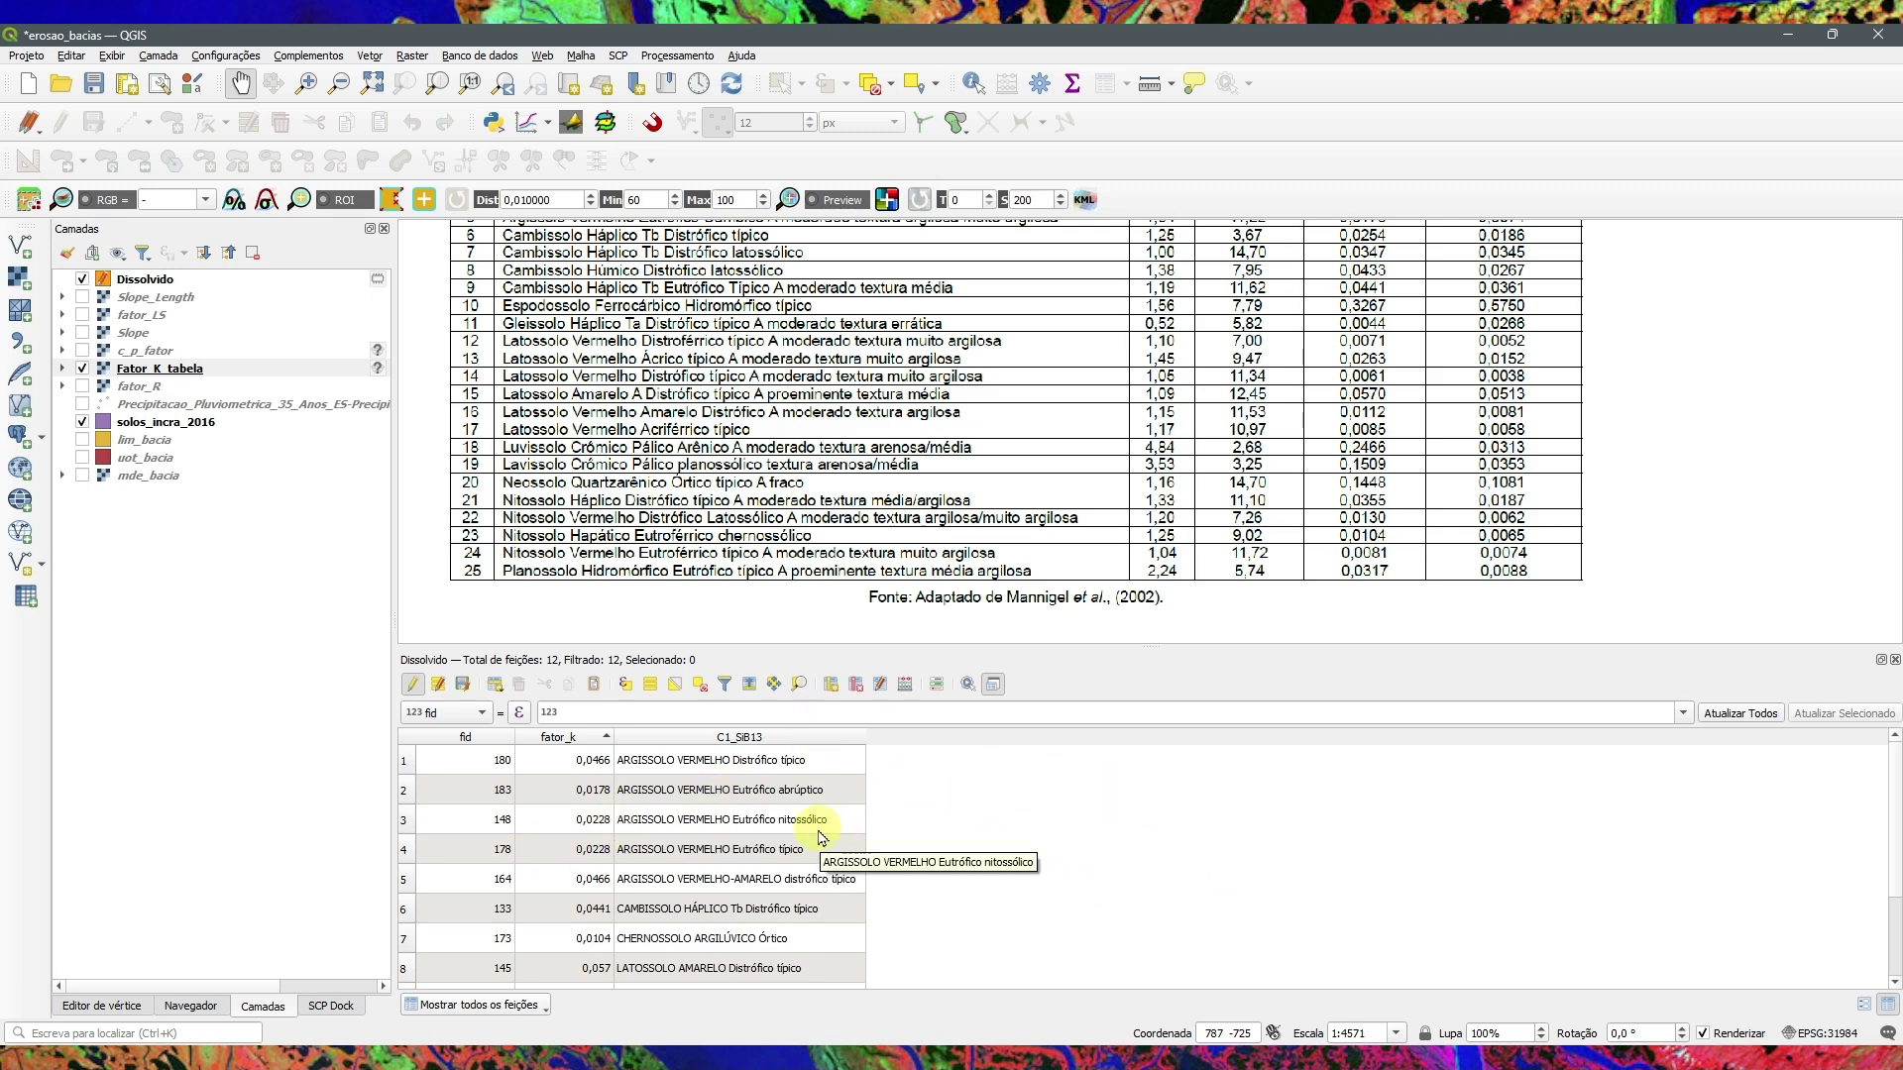
Step: Save the edits to Dissolvido, end its editing and close the attribute table
click(460, 686)
click(412, 684)
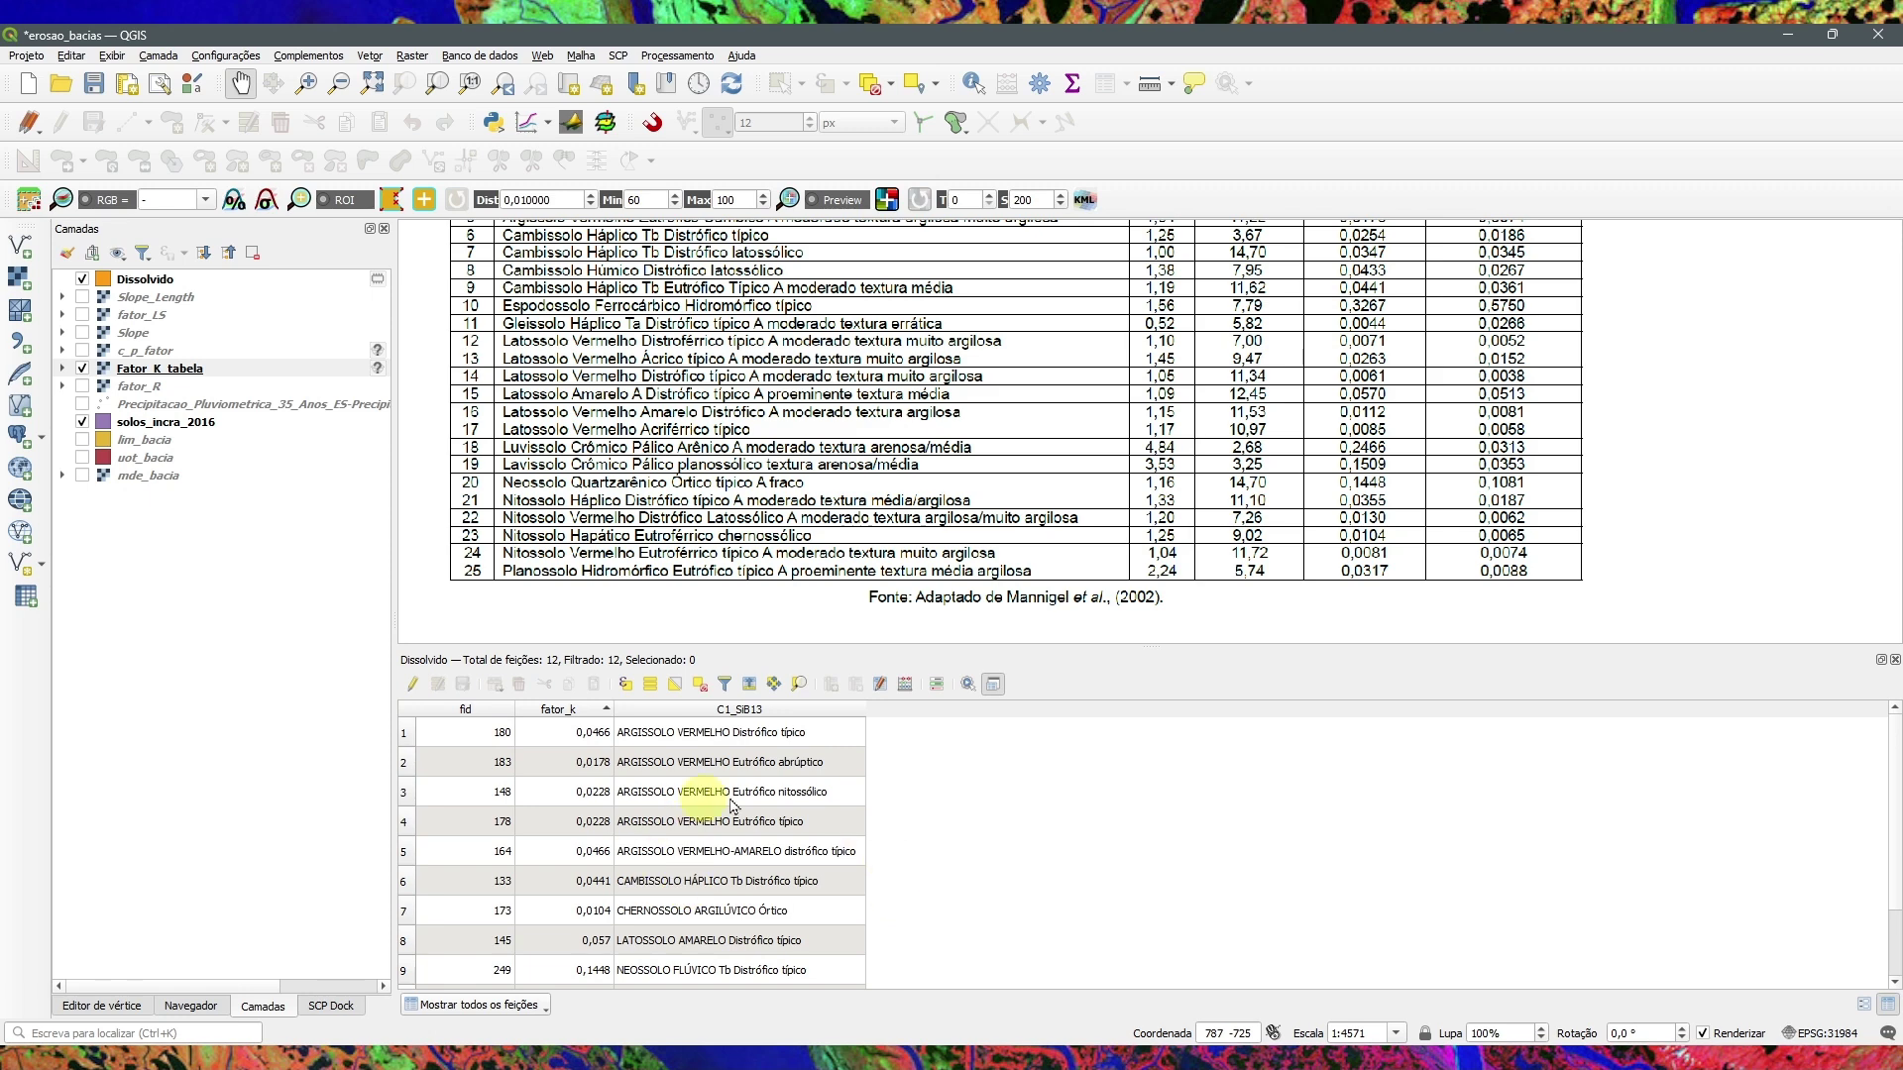
click(1894, 659)
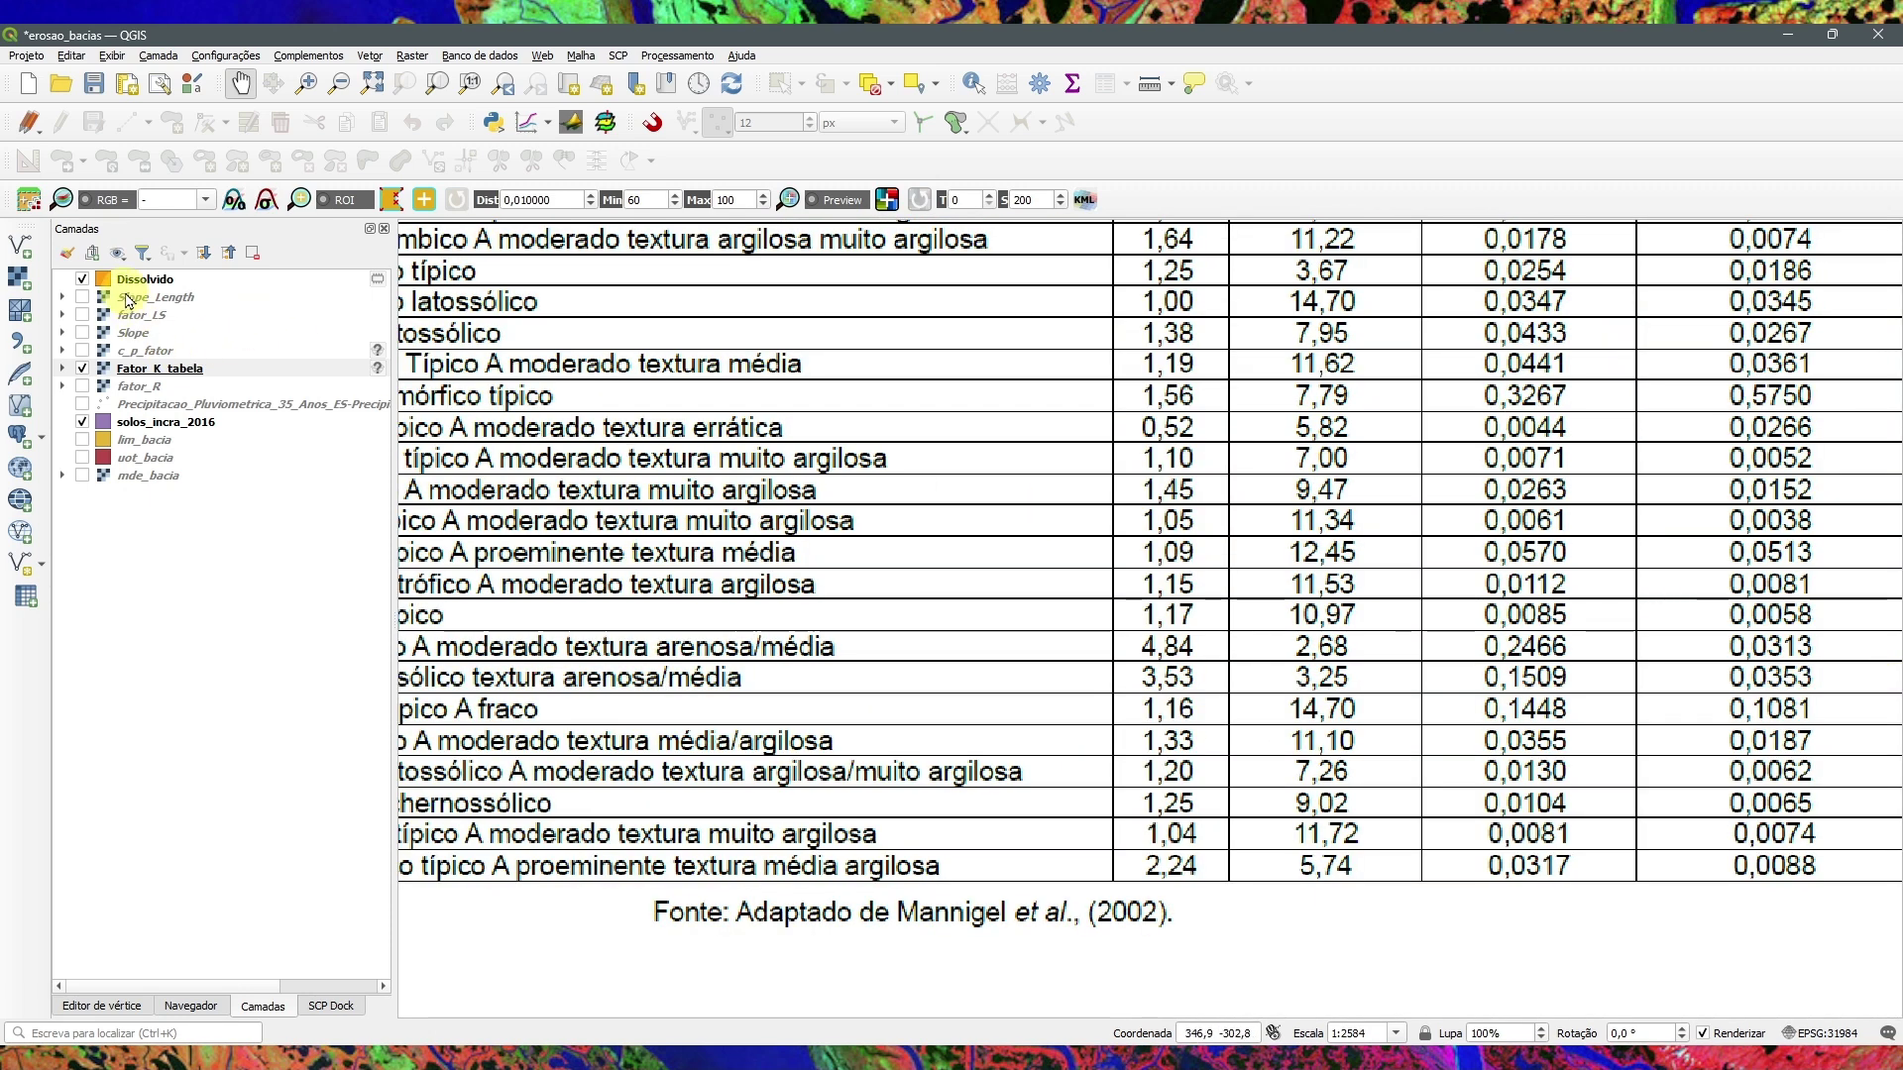
Step: Hide Fator_K_tabela and frame the soil map on the extent of solos_incra_2016
click(84, 369)
click(107, 422)
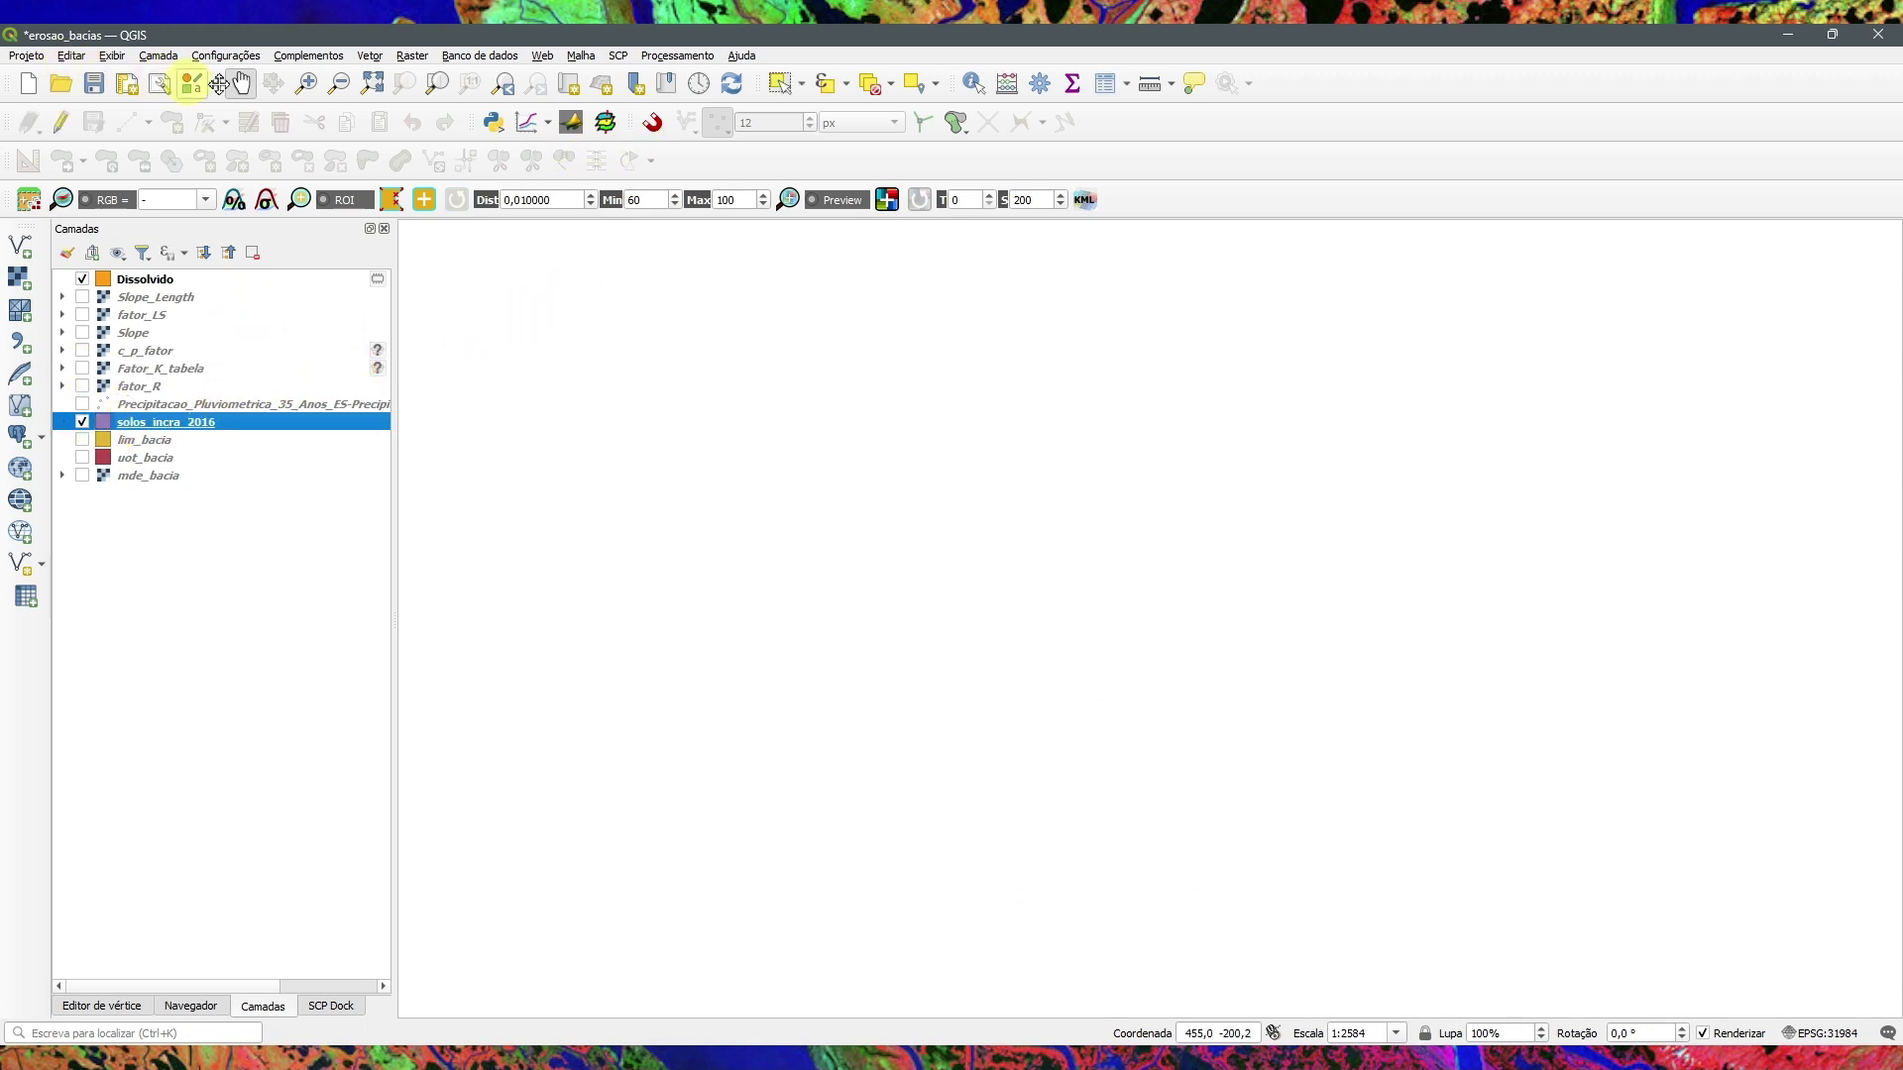
click(437, 84)
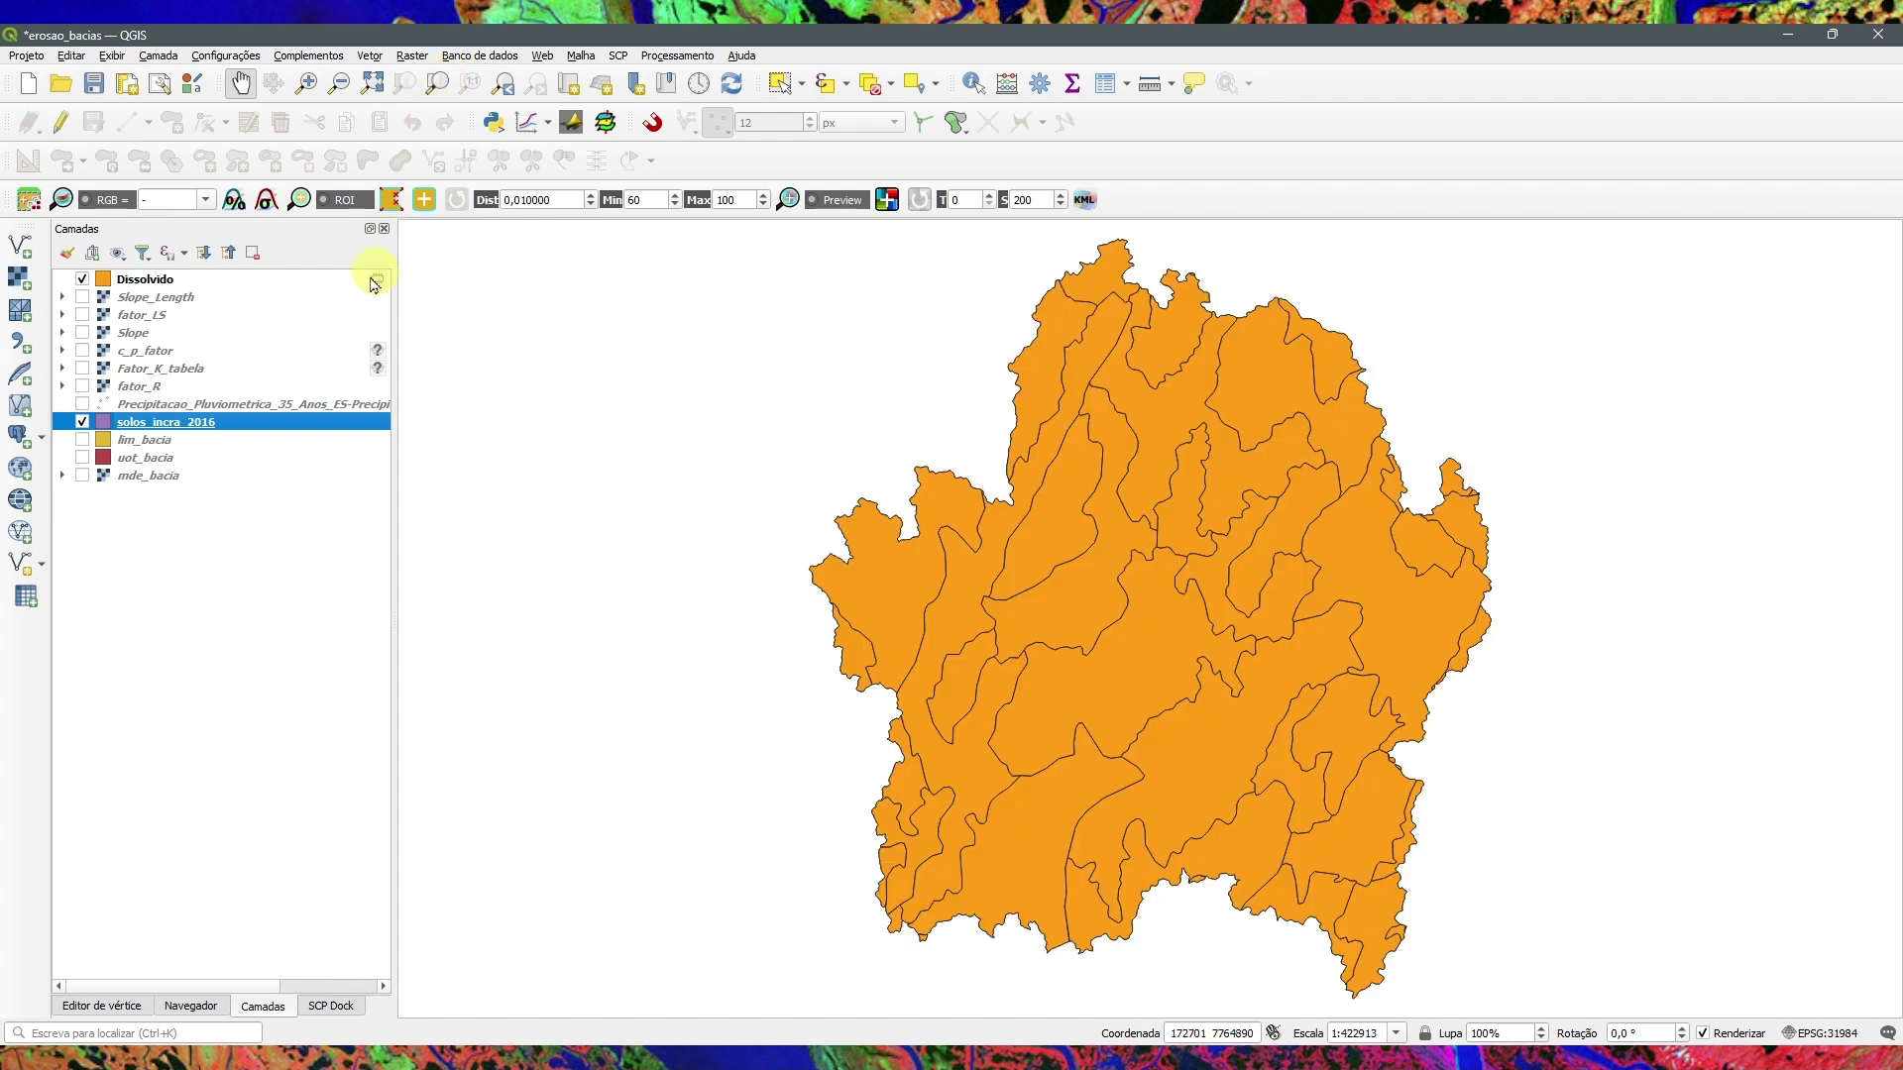
click(139, 280)
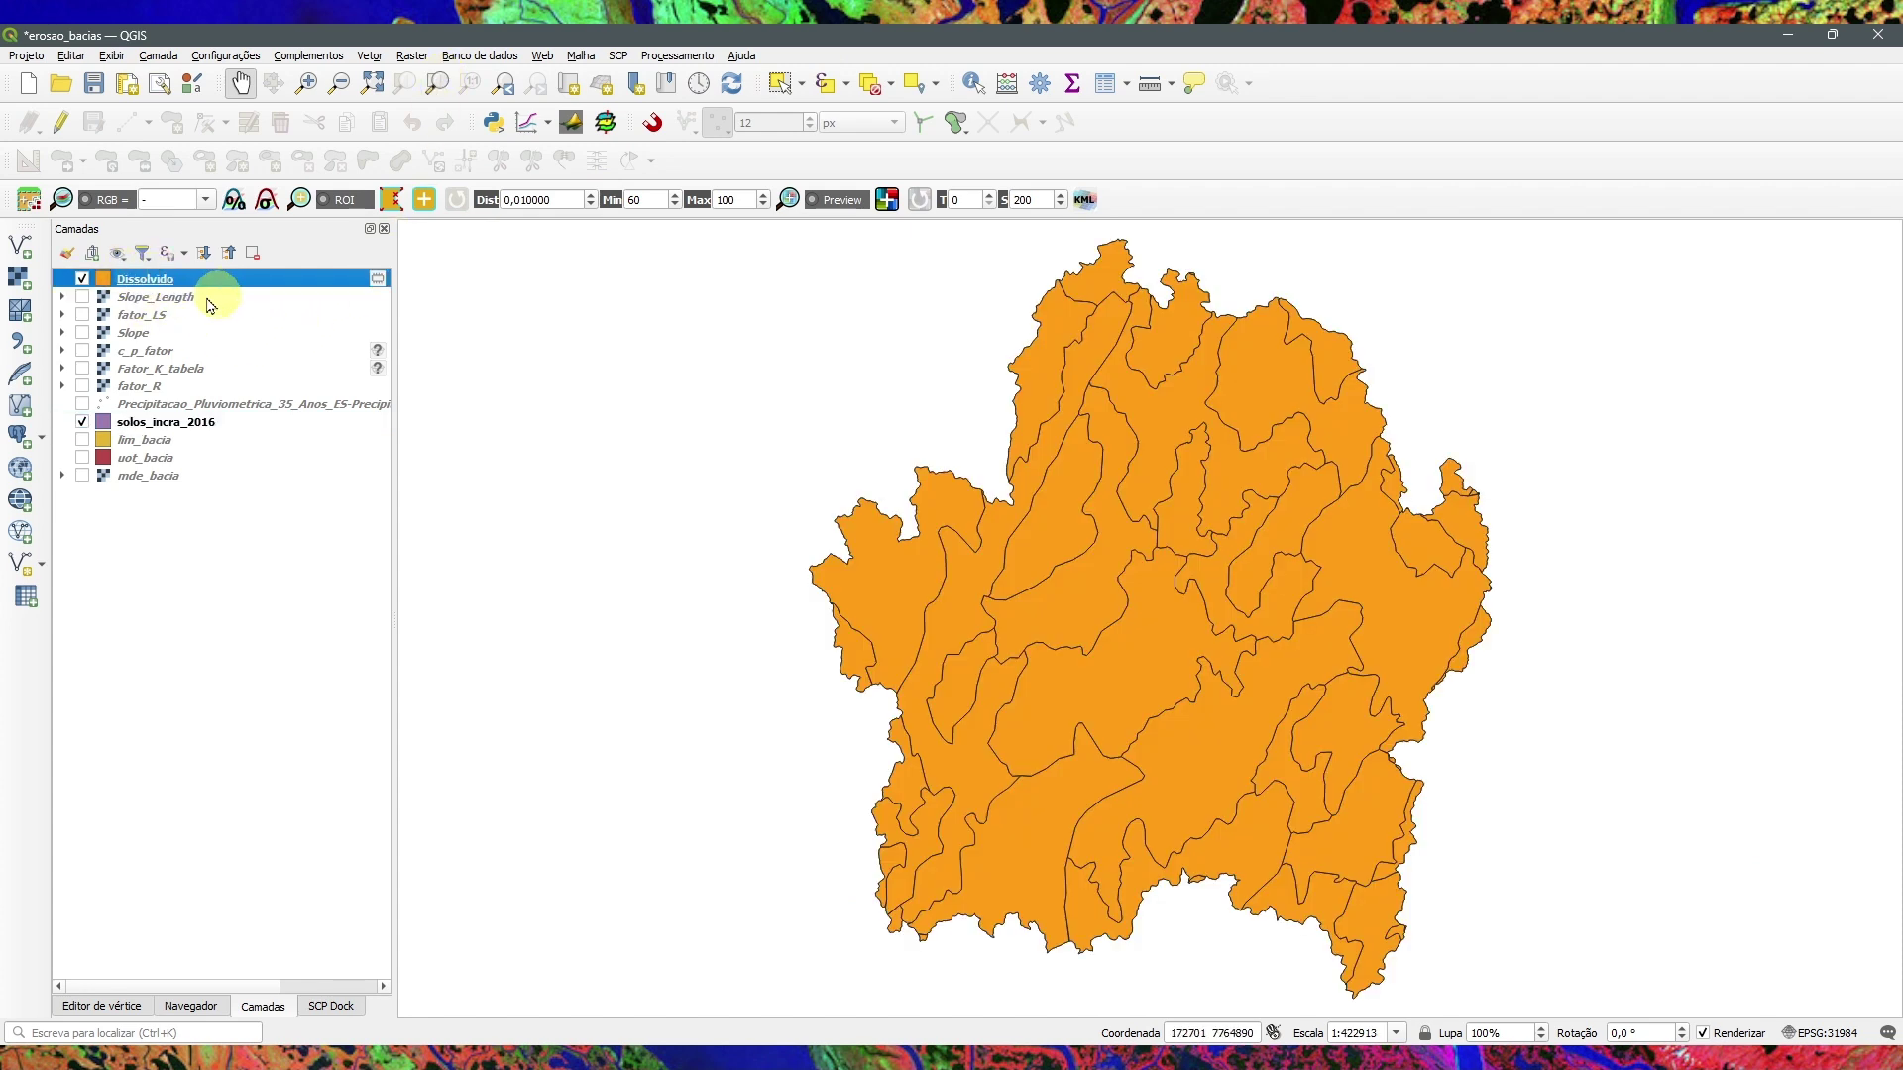
Step: Remove the solos_incra_2016 layer from the project
click(163, 430)
right_click(164, 429)
click(225, 600)
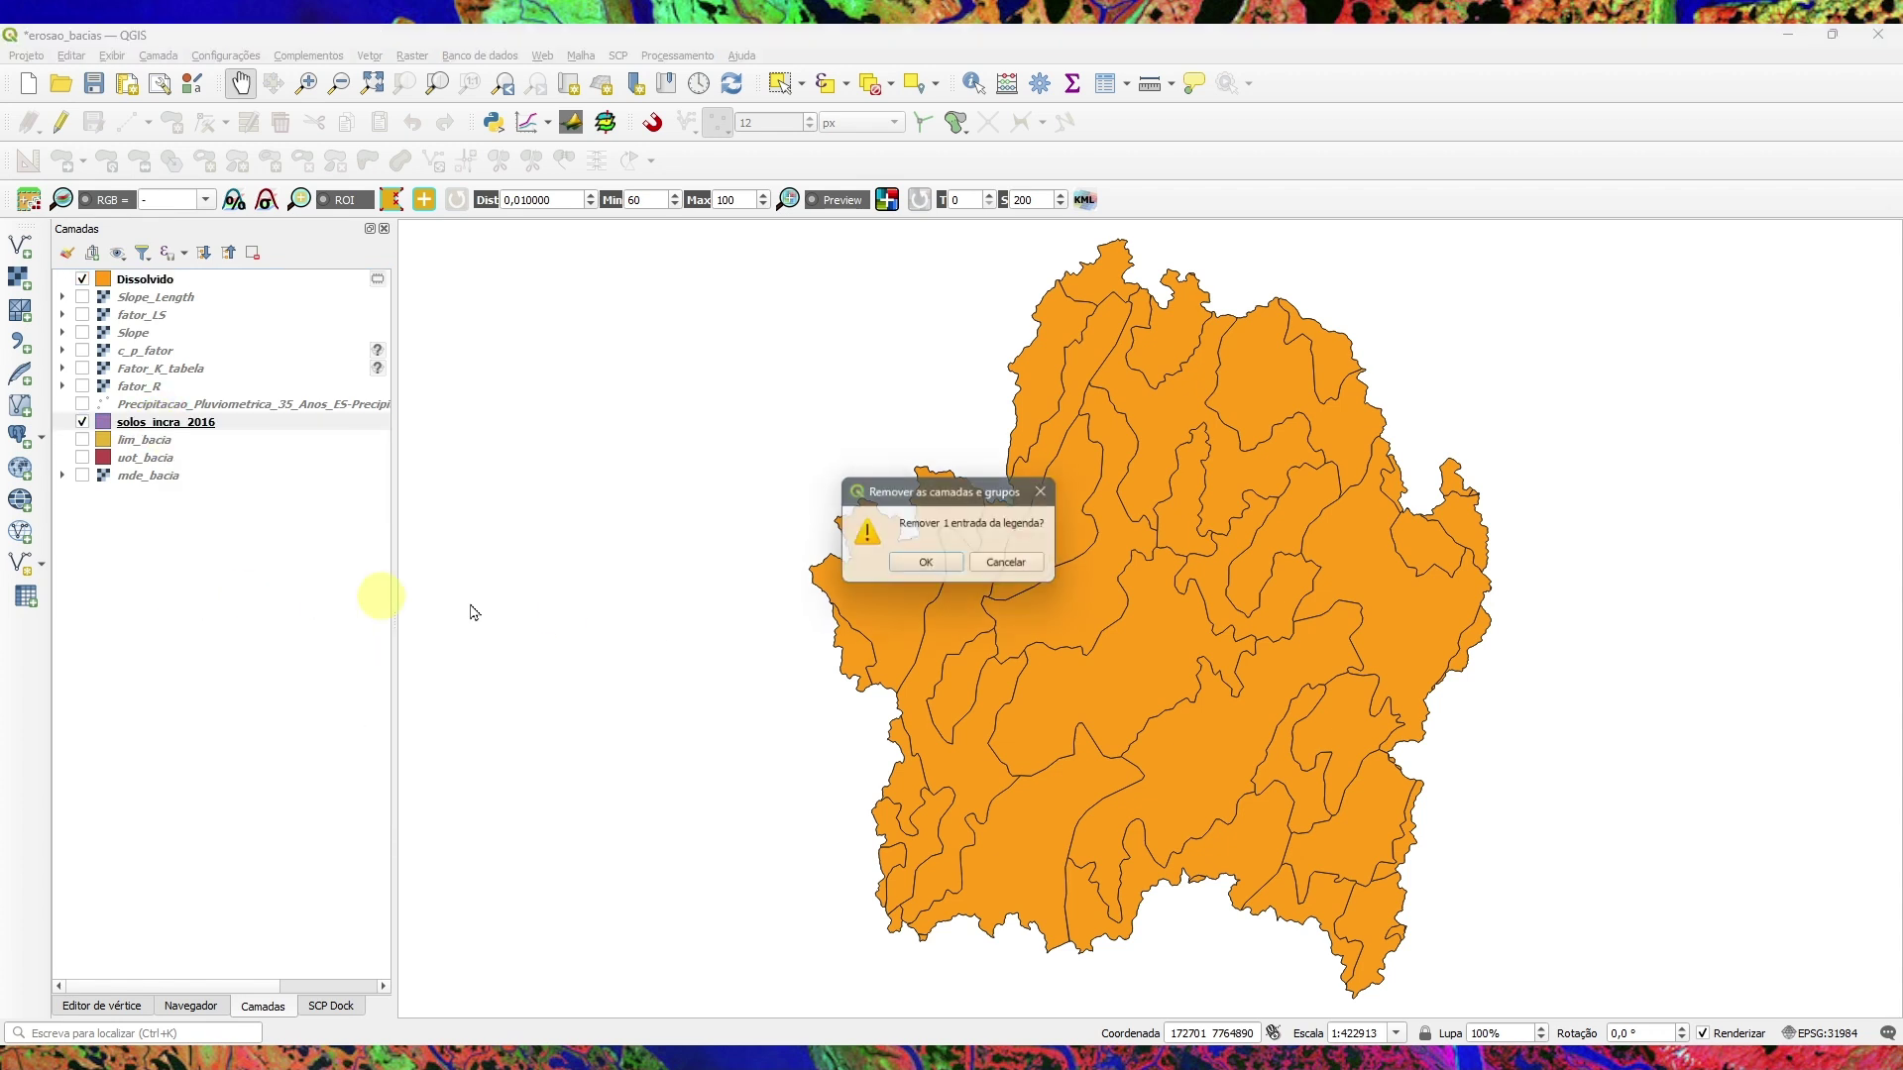
click(927, 561)
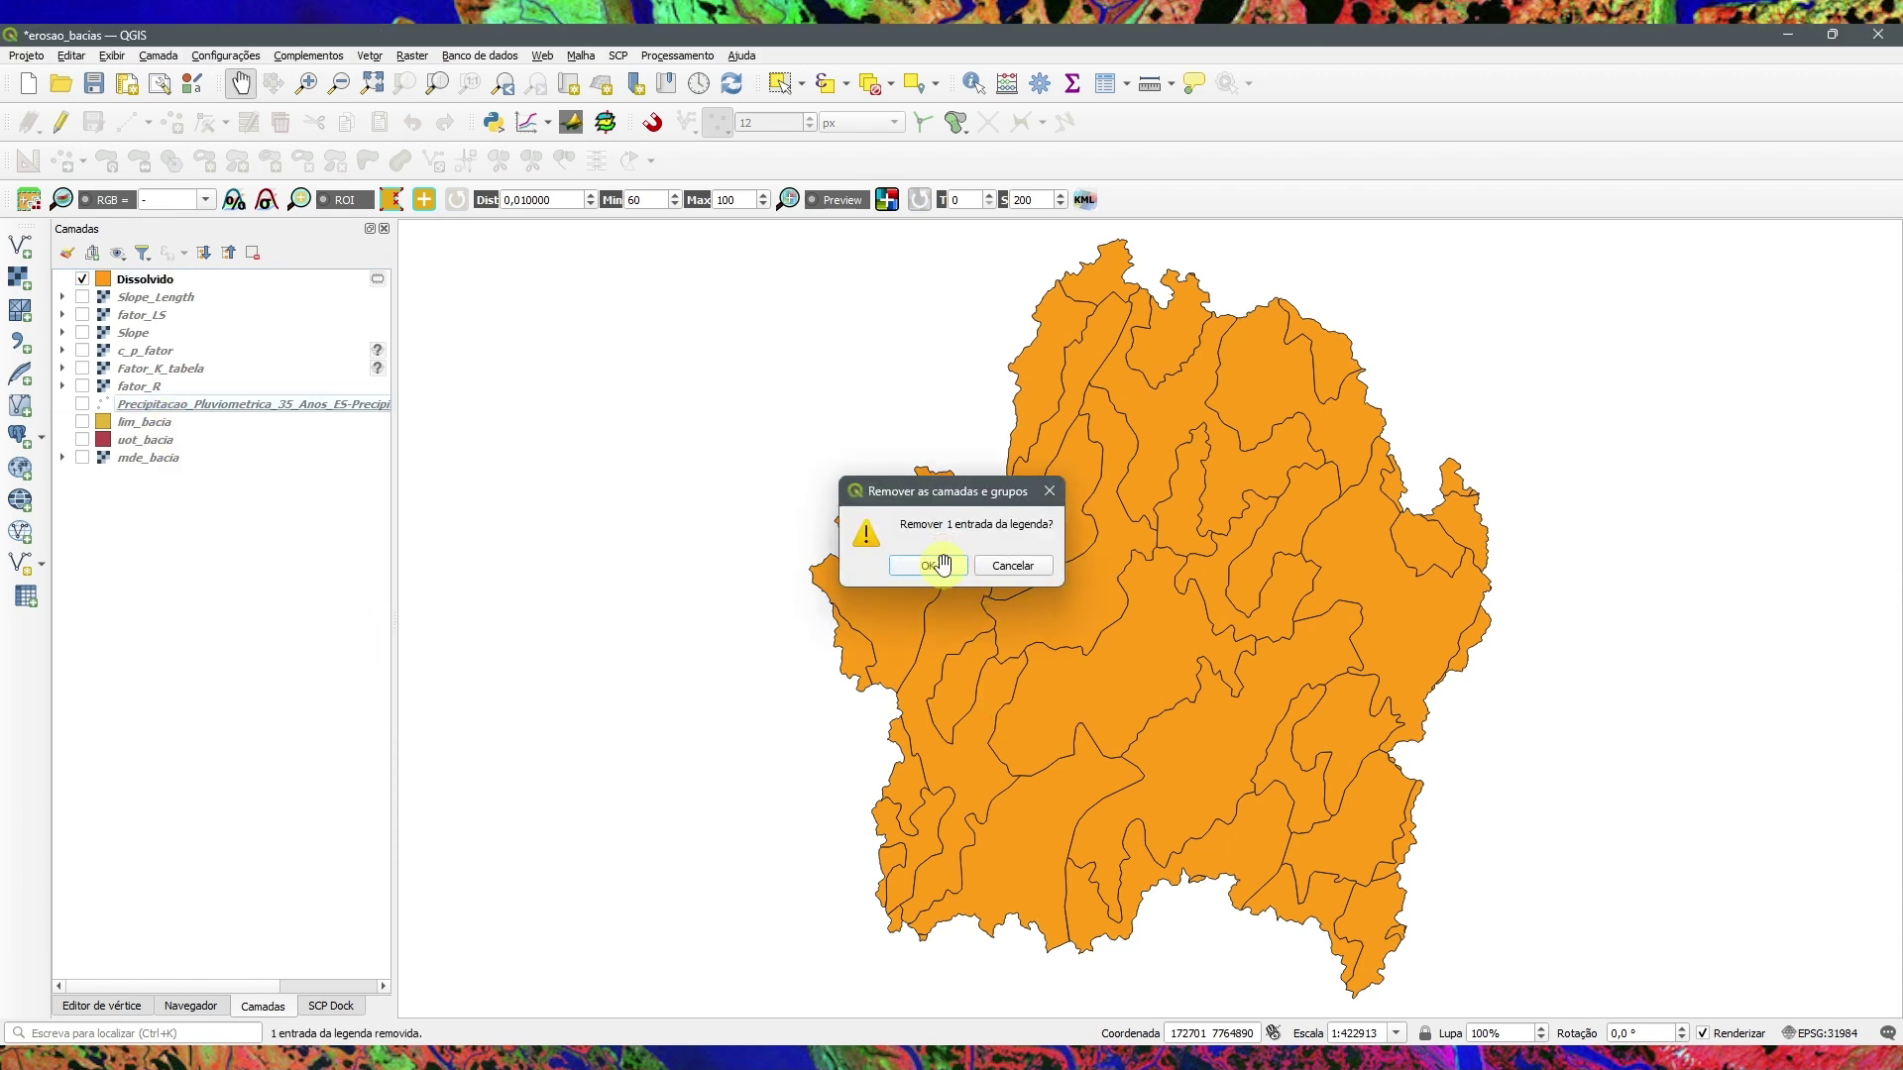
Step: Export Dissolvido as the shapefile fator_K_solos in the bacias/projeto_3_aula folder, keeping EPSG:31984
right_click(177, 279)
mouse_move(330, 656)
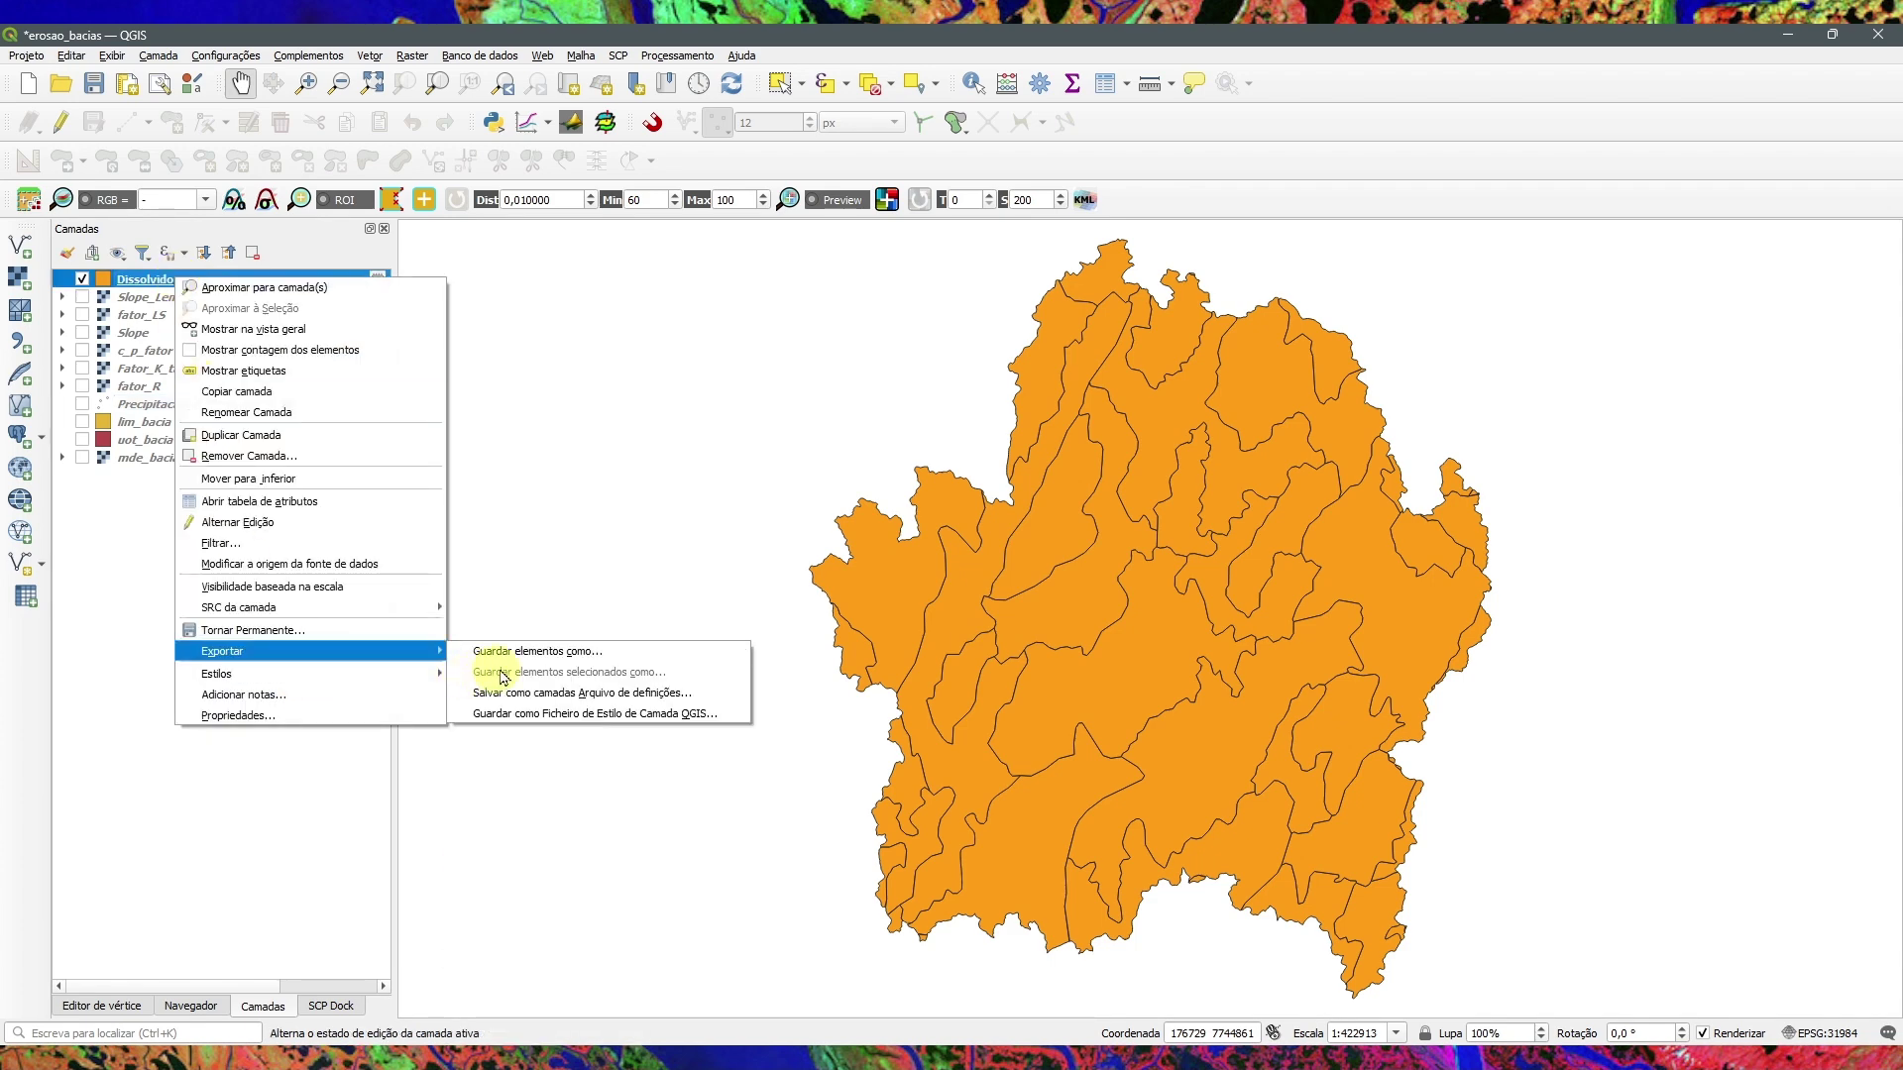
click(525, 645)
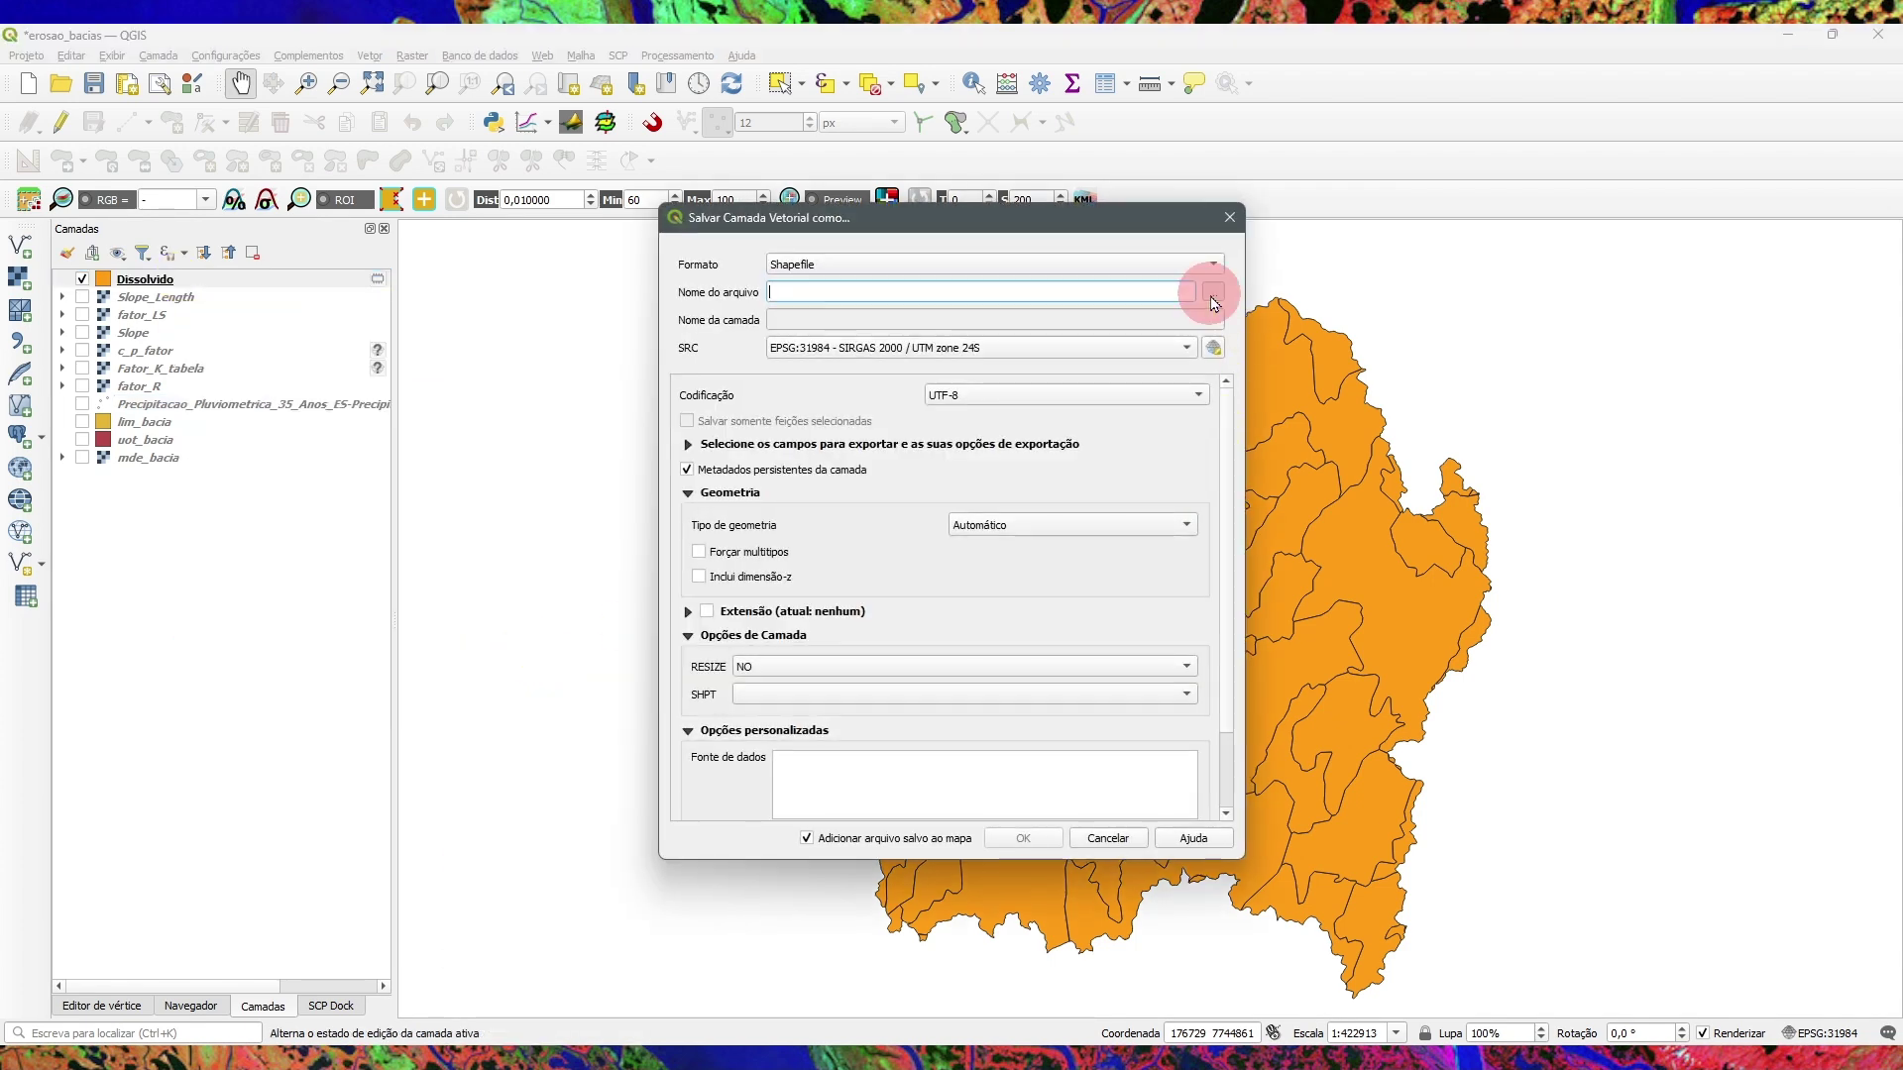
click(1213, 291)
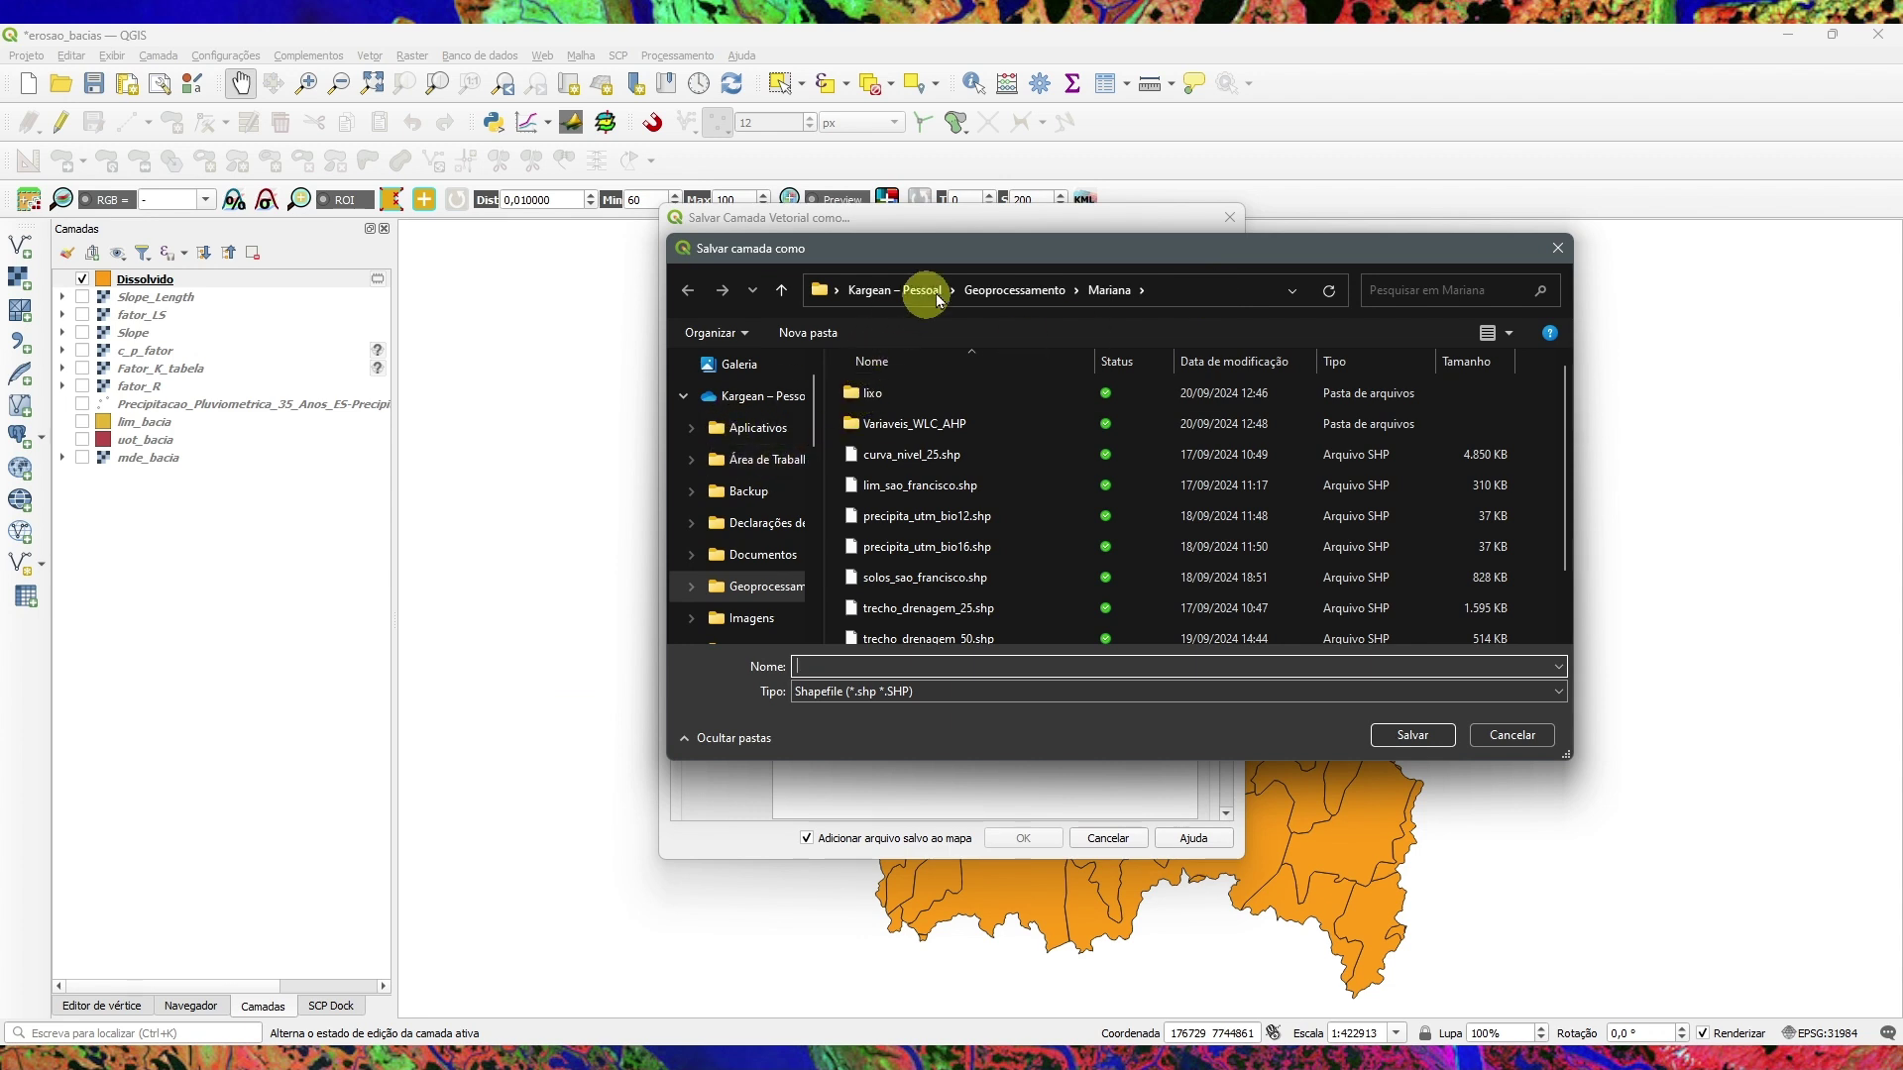
click(991, 291)
double_click(906, 396)
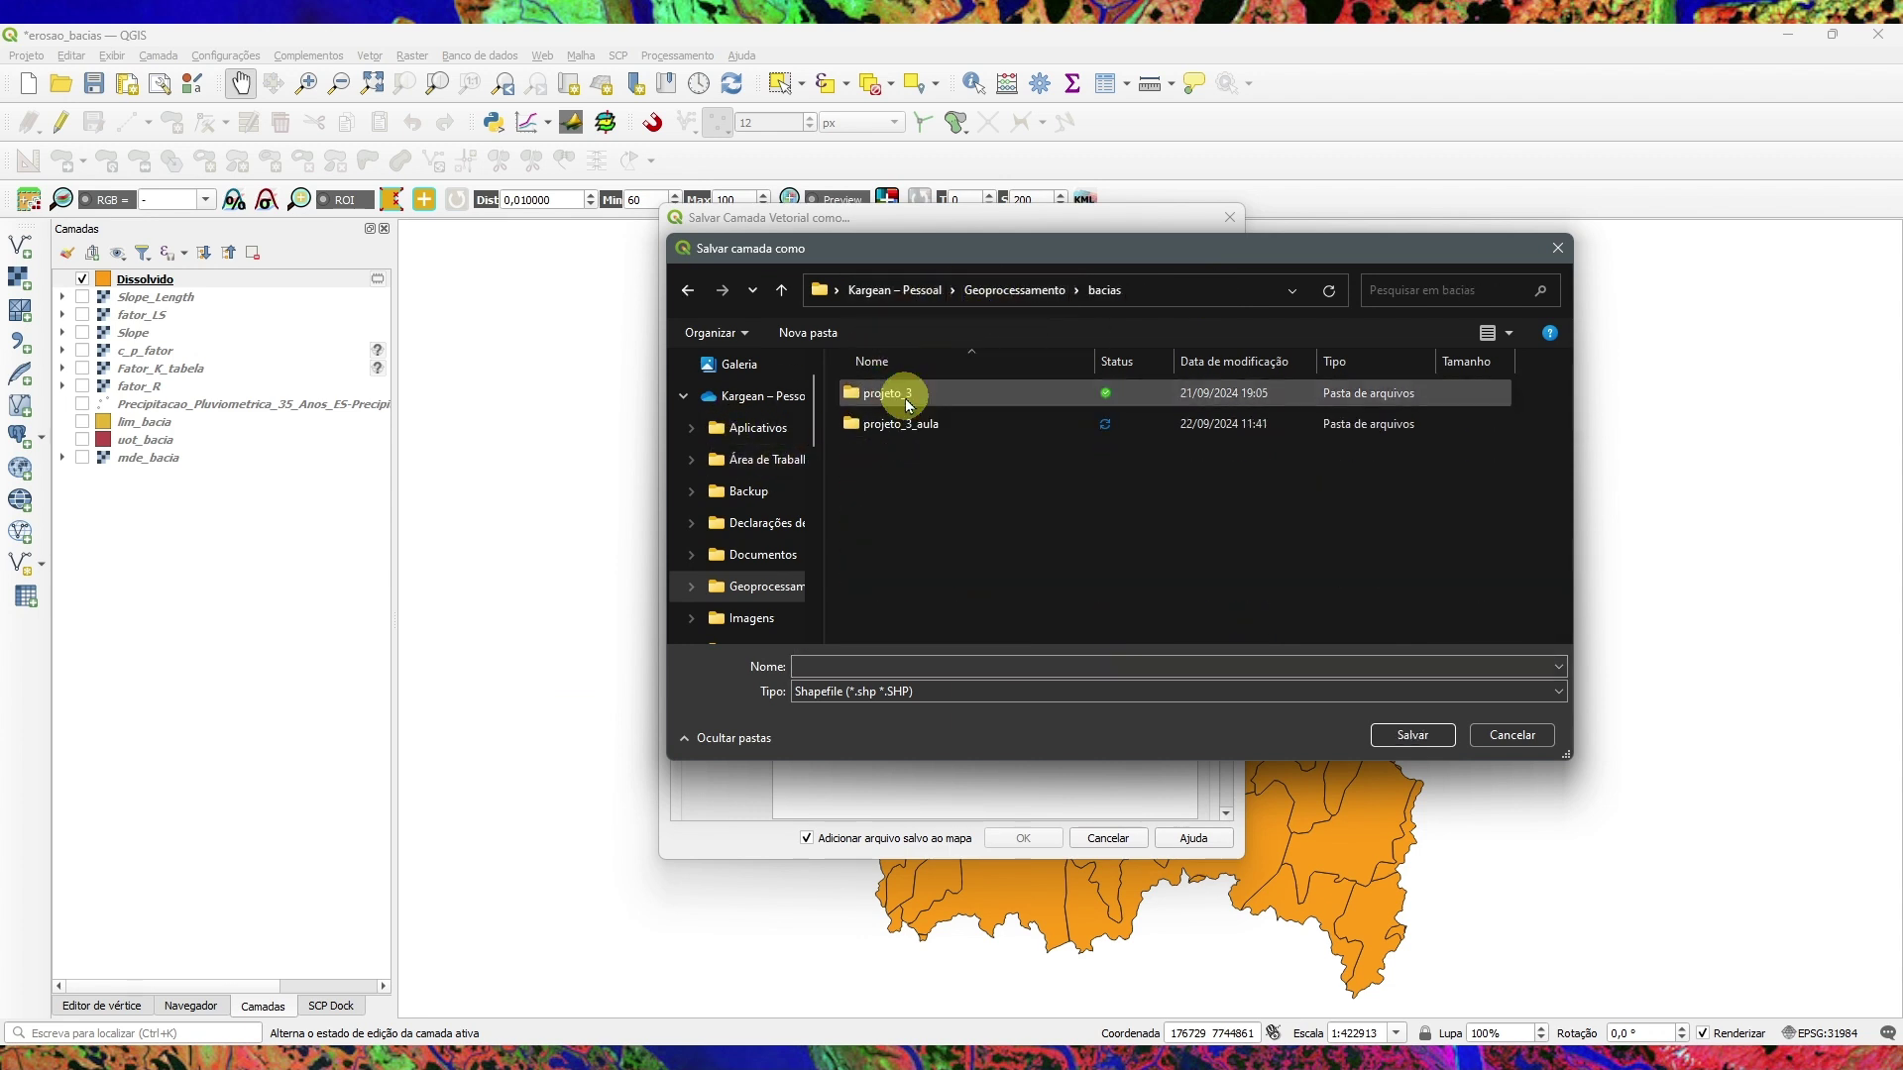
double_click(932, 426)
click(882, 669)
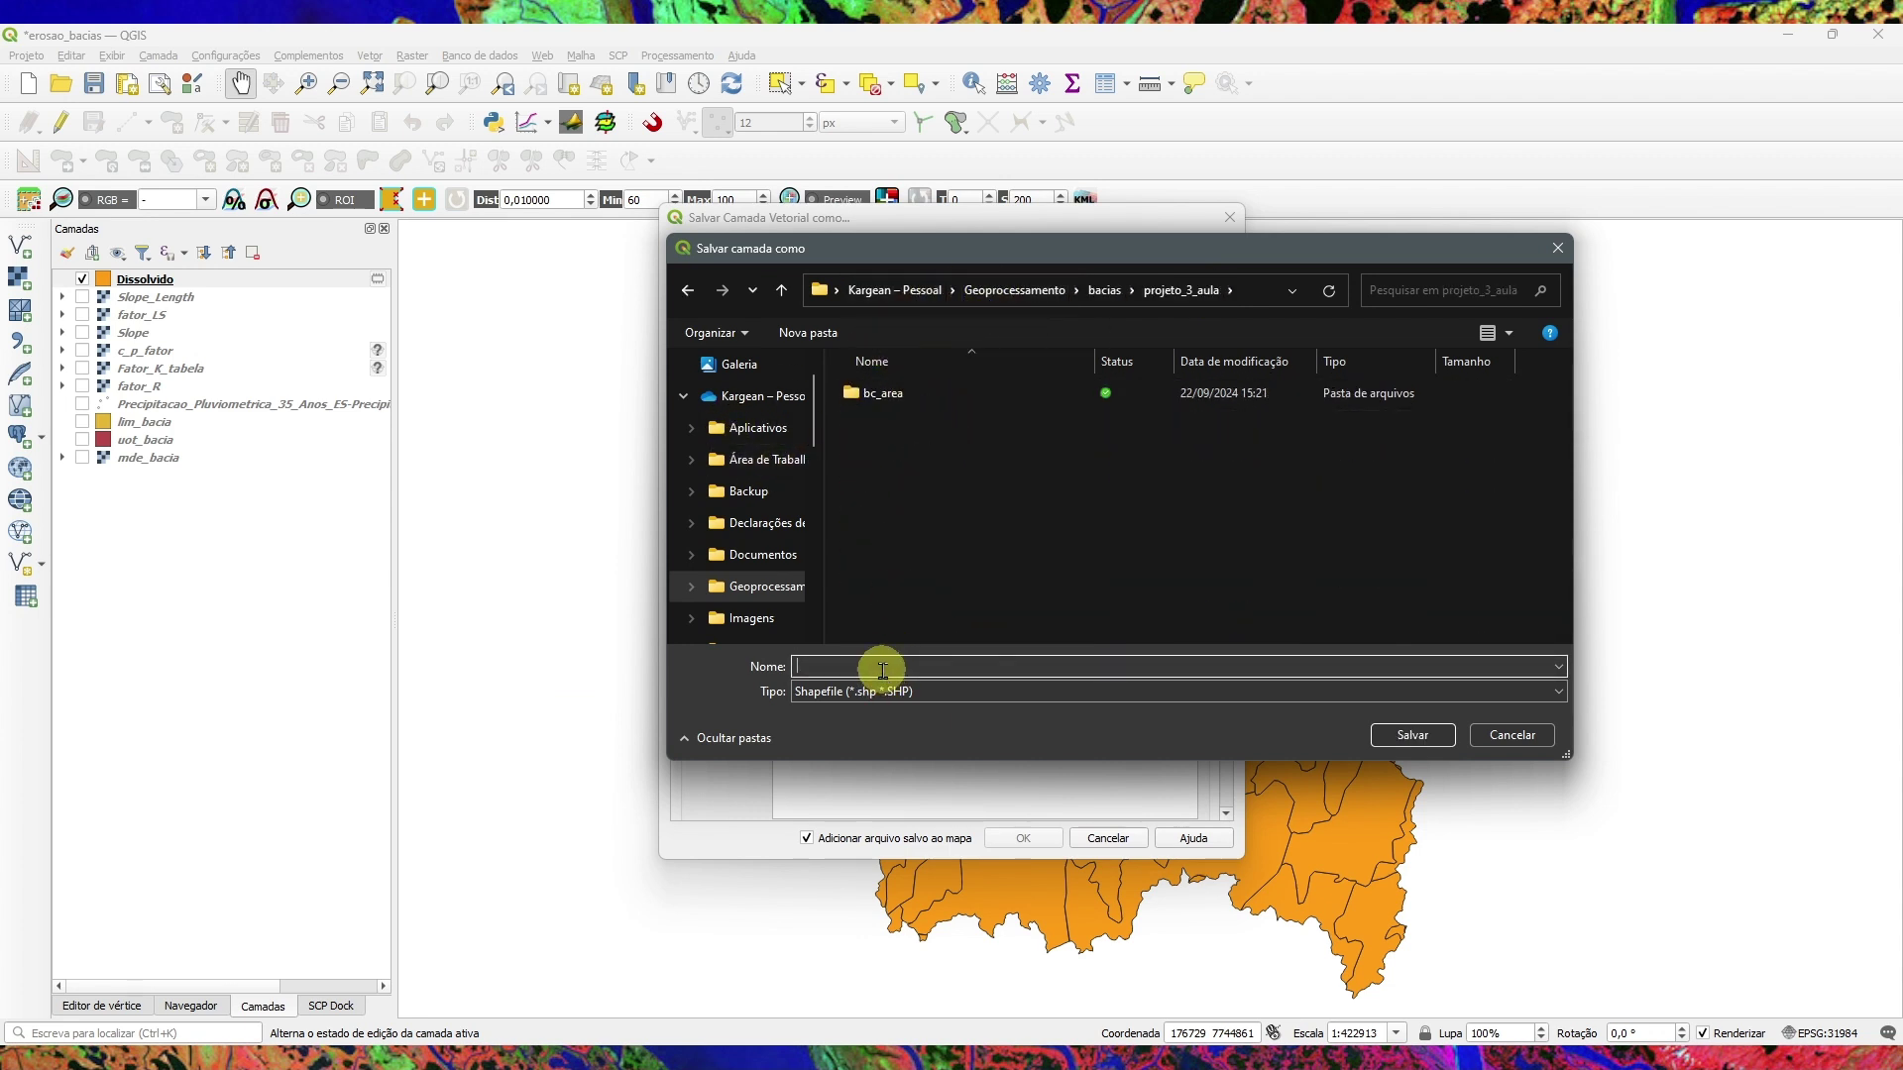
text(fator_K_solos)
key(Return)
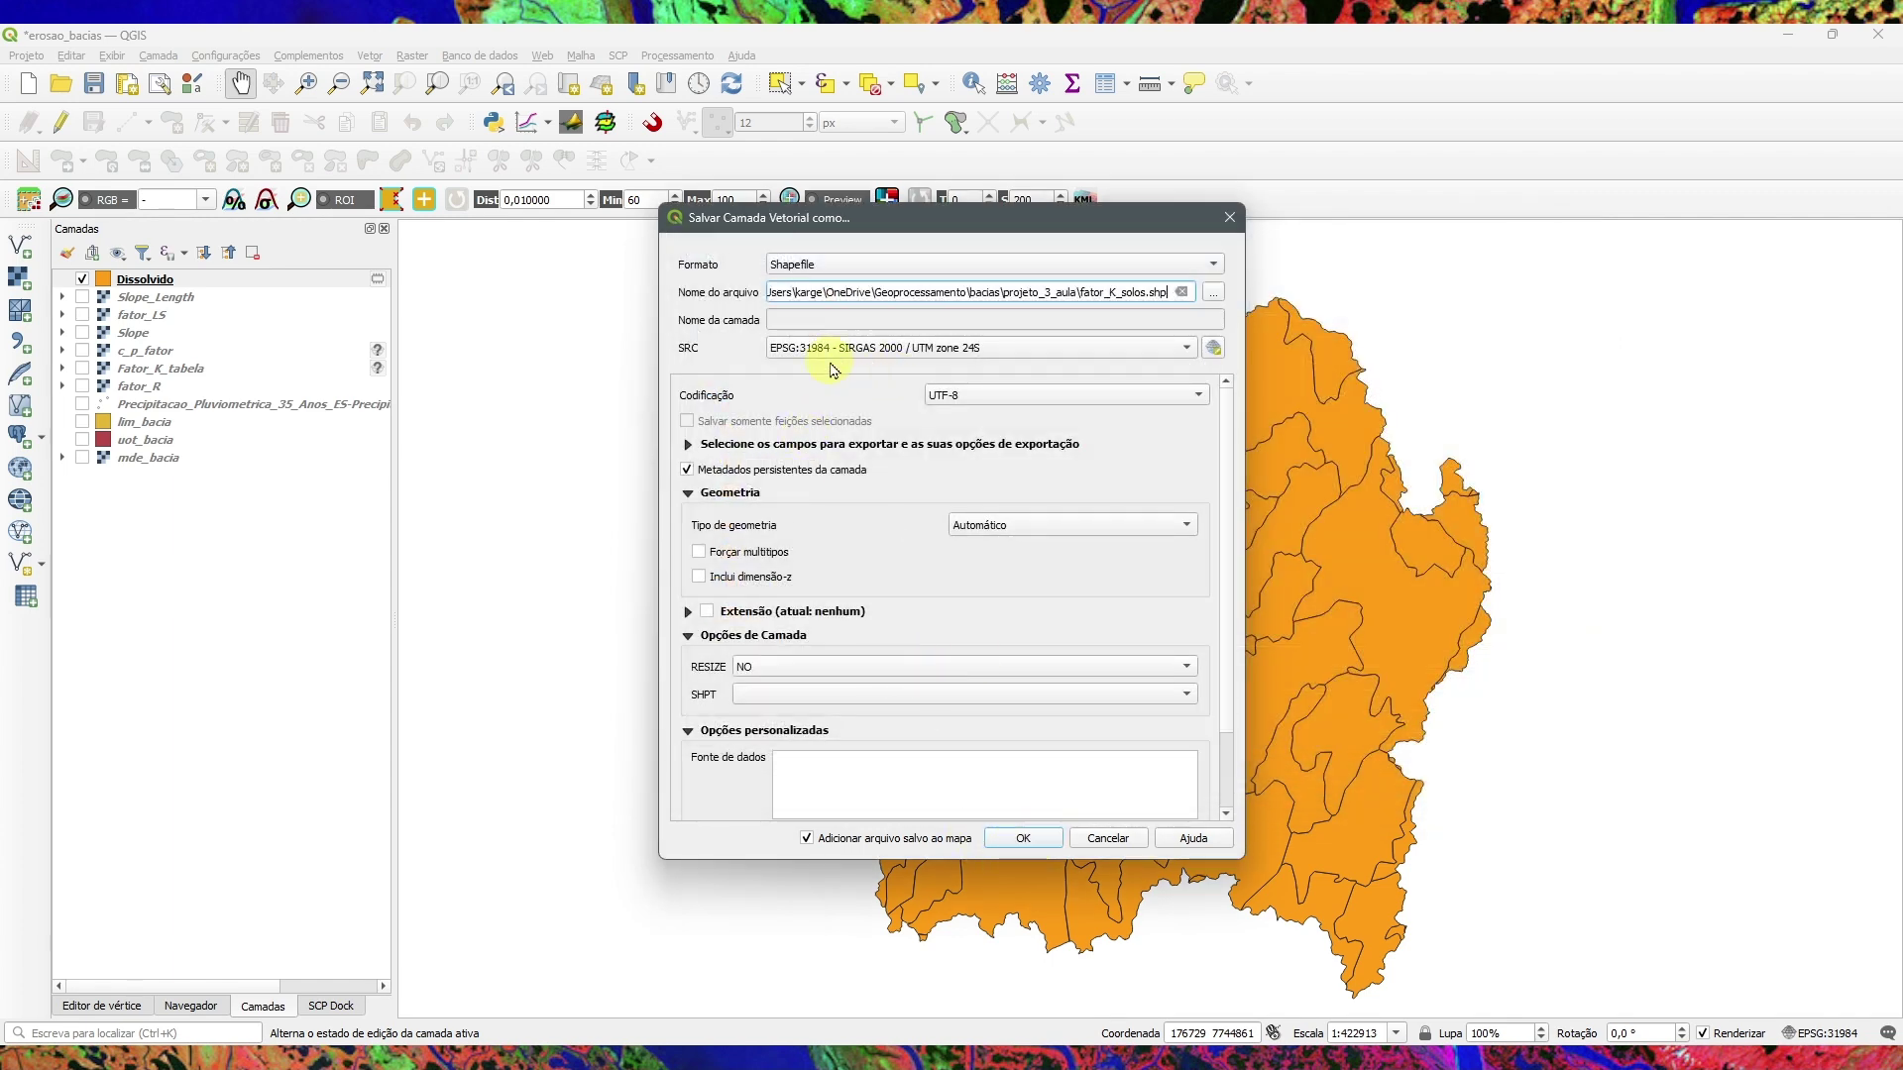
click(1004, 839)
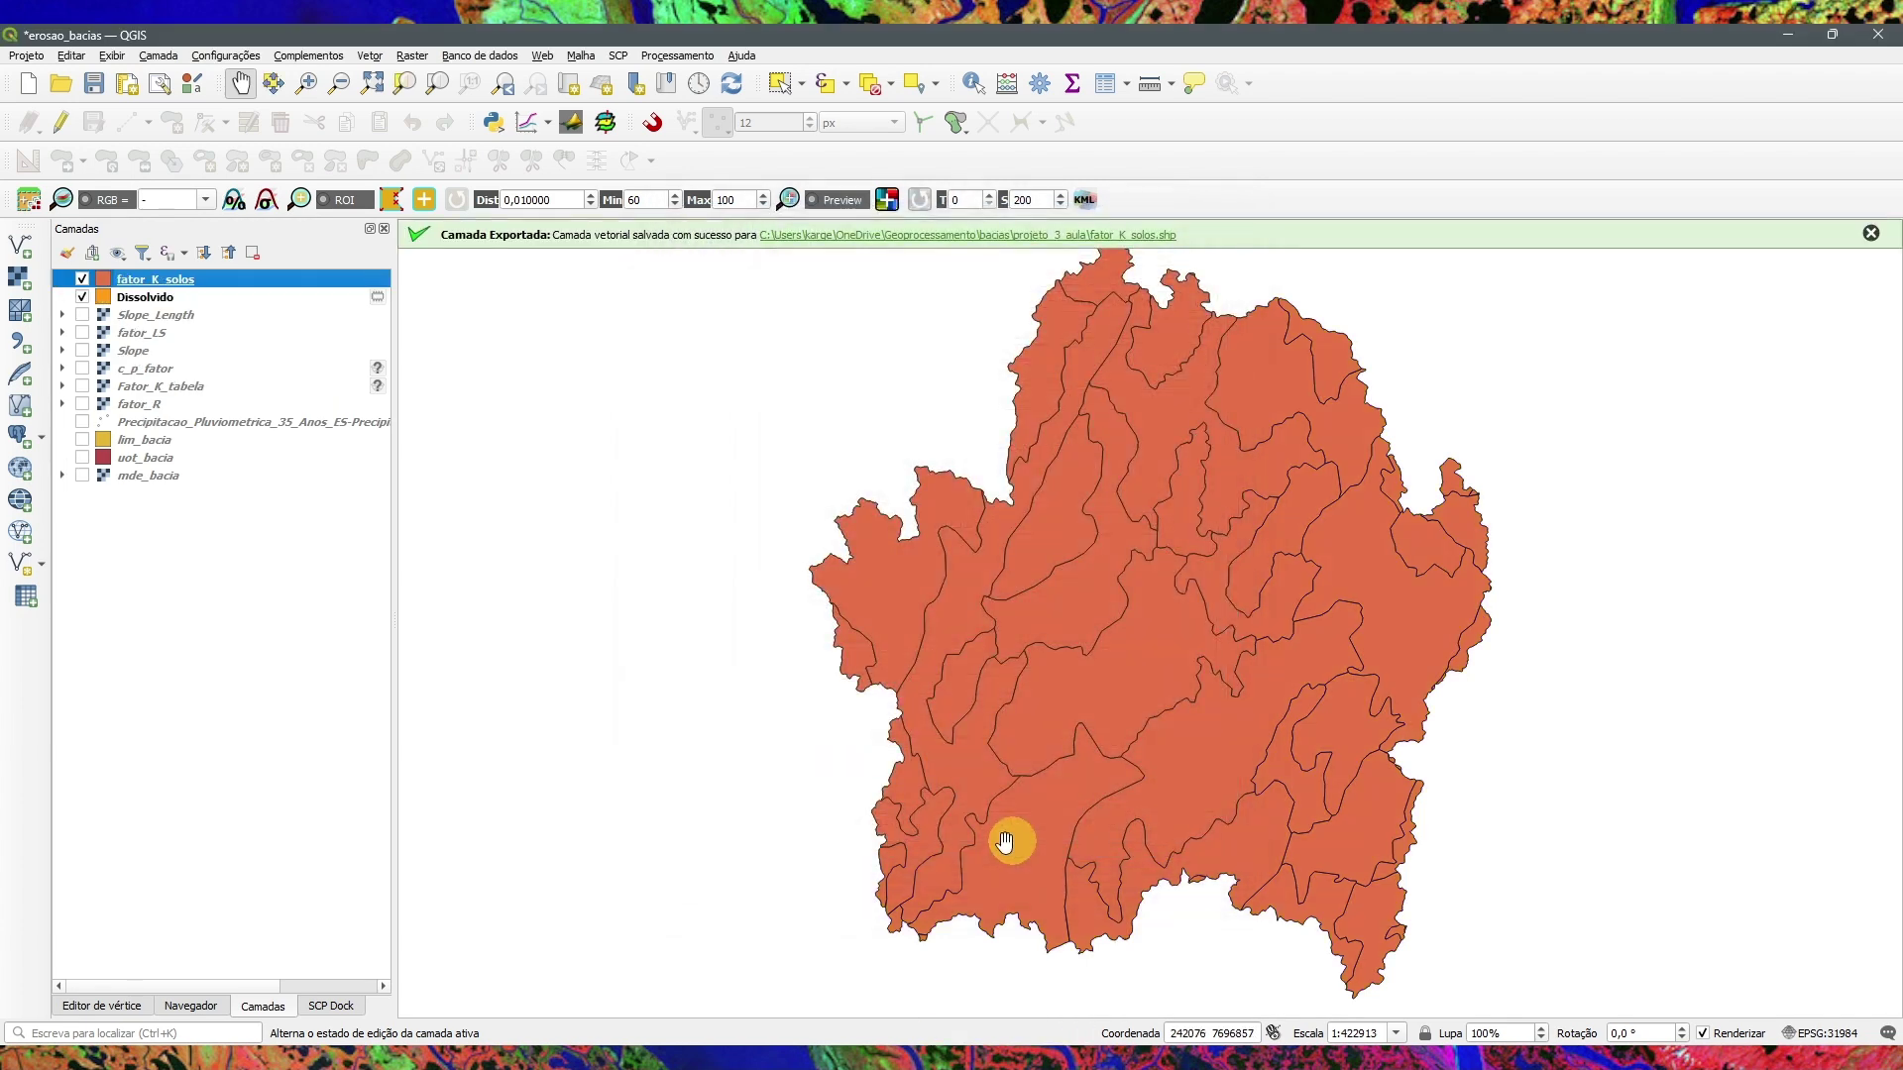
Step: Remove the temporary Dissolvido layer from the project and dismiss the export notification
click(149, 297)
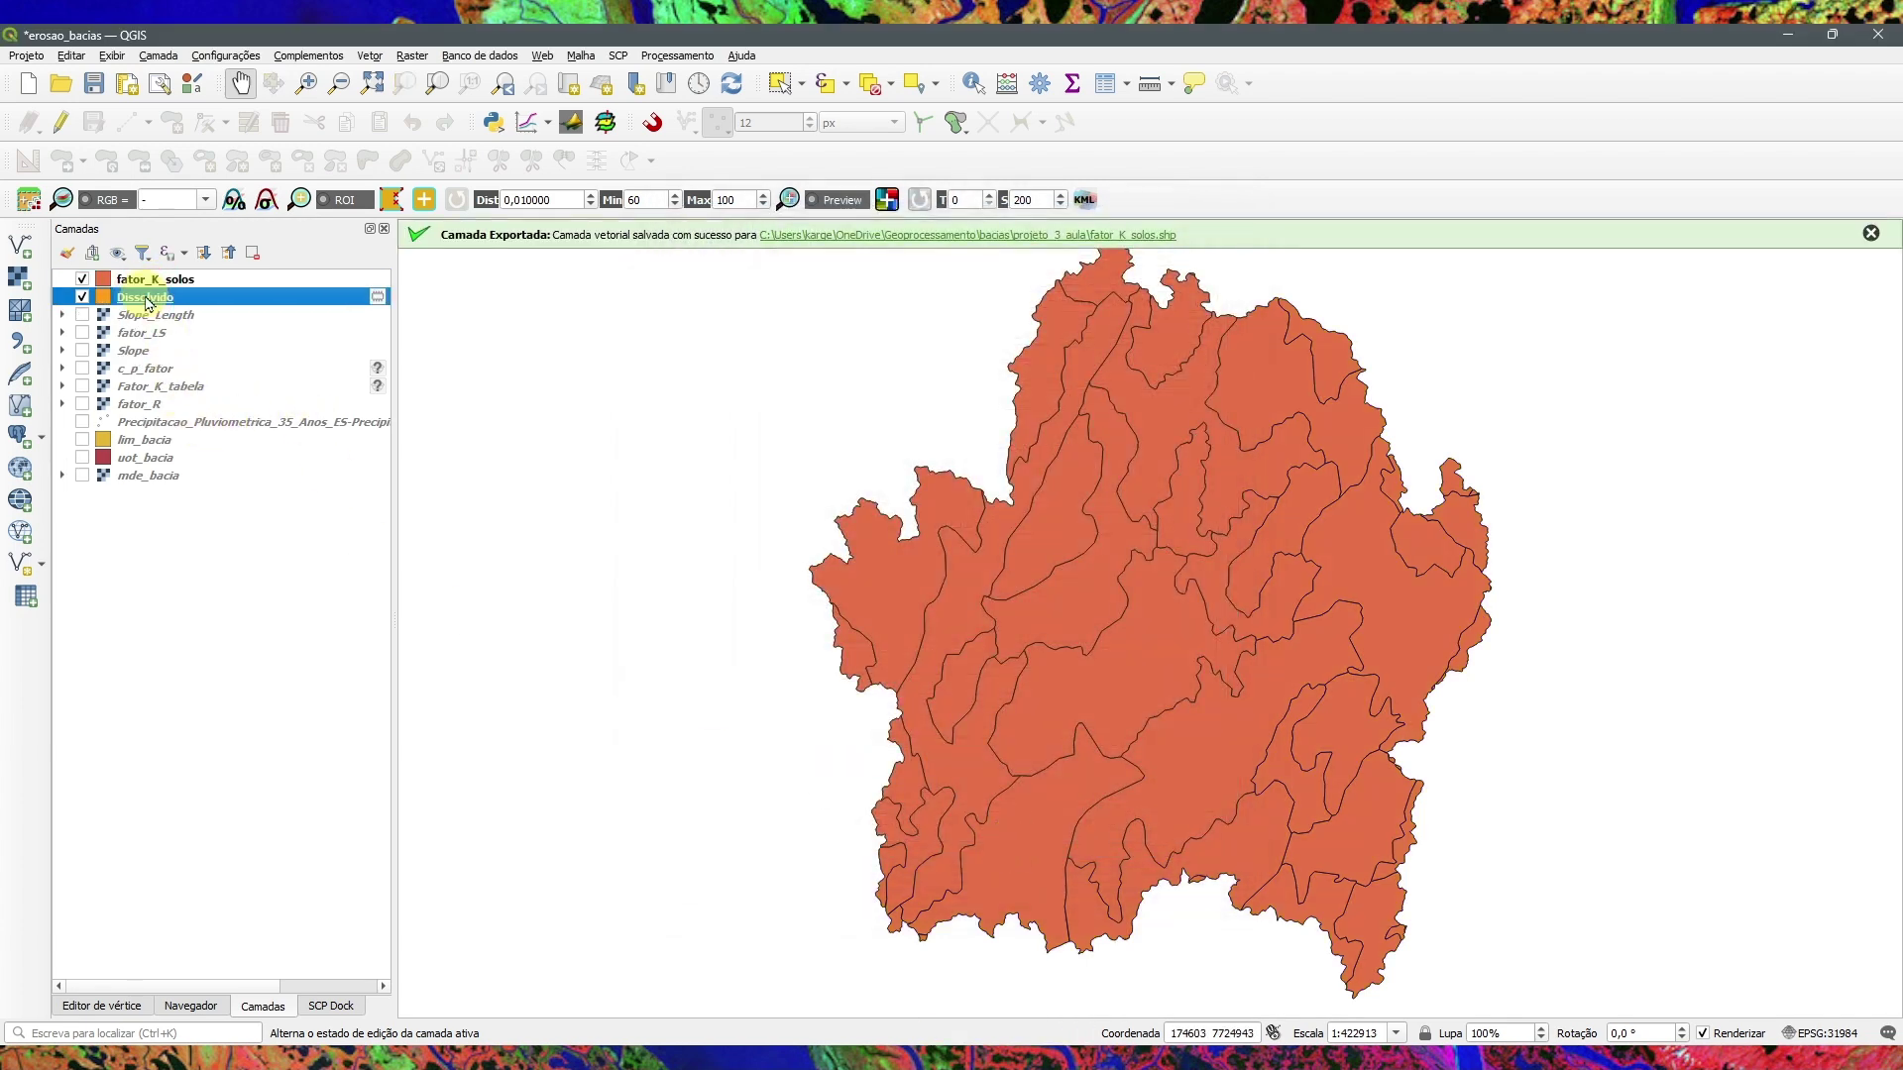
click(378, 297)
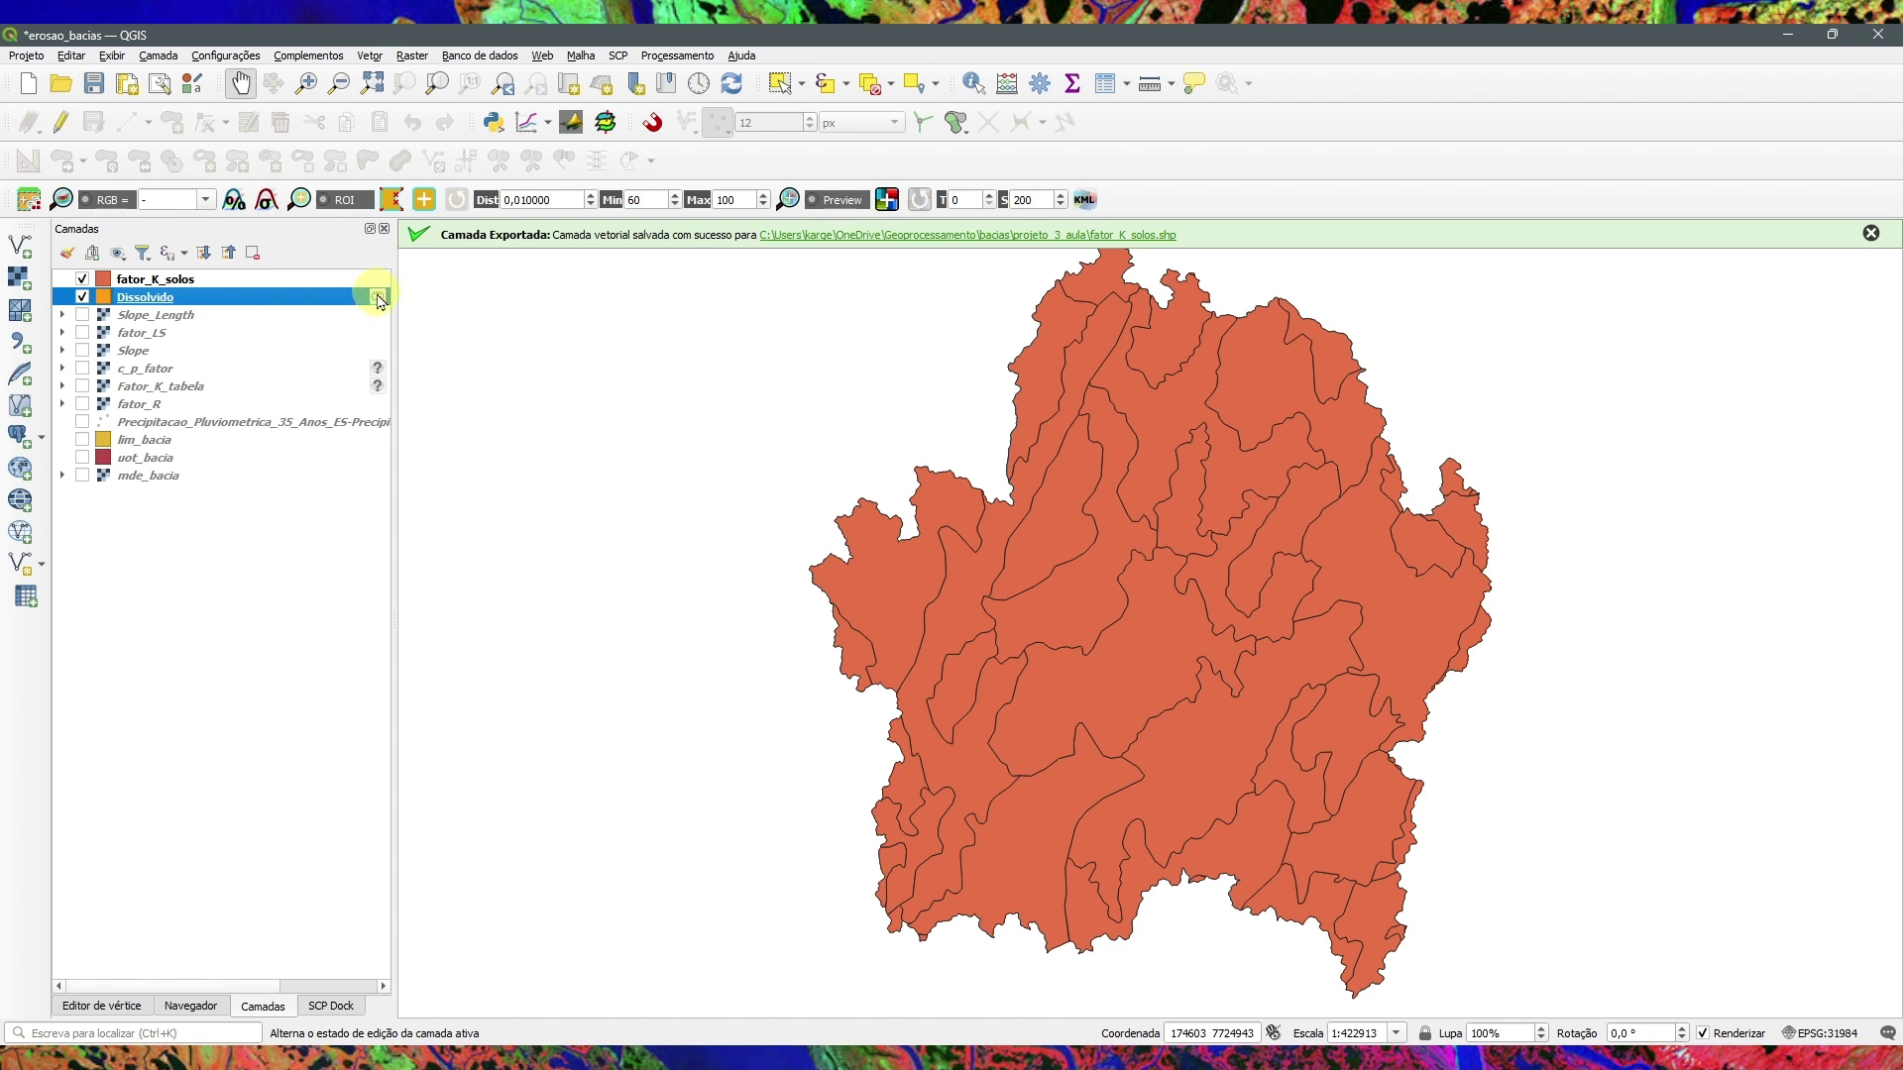
right_click(297, 298)
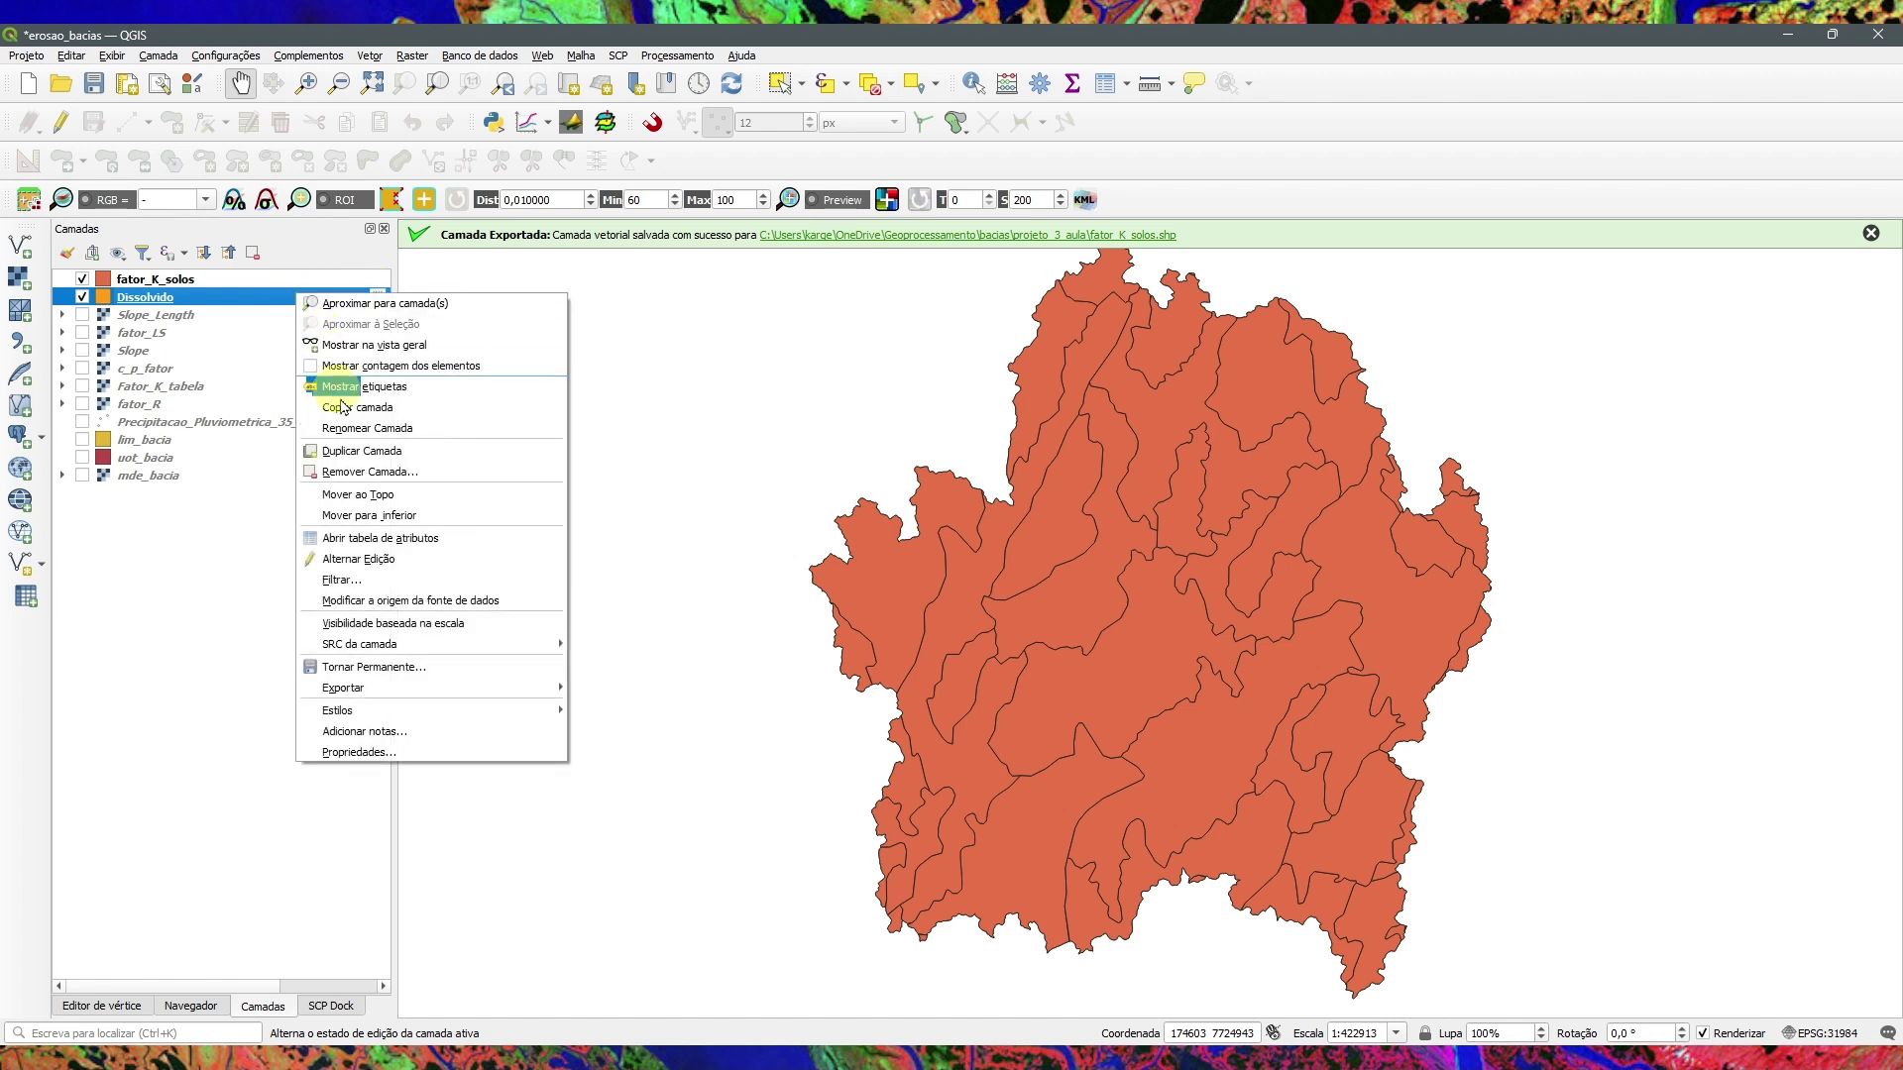
click(347, 467)
click(897, 565)
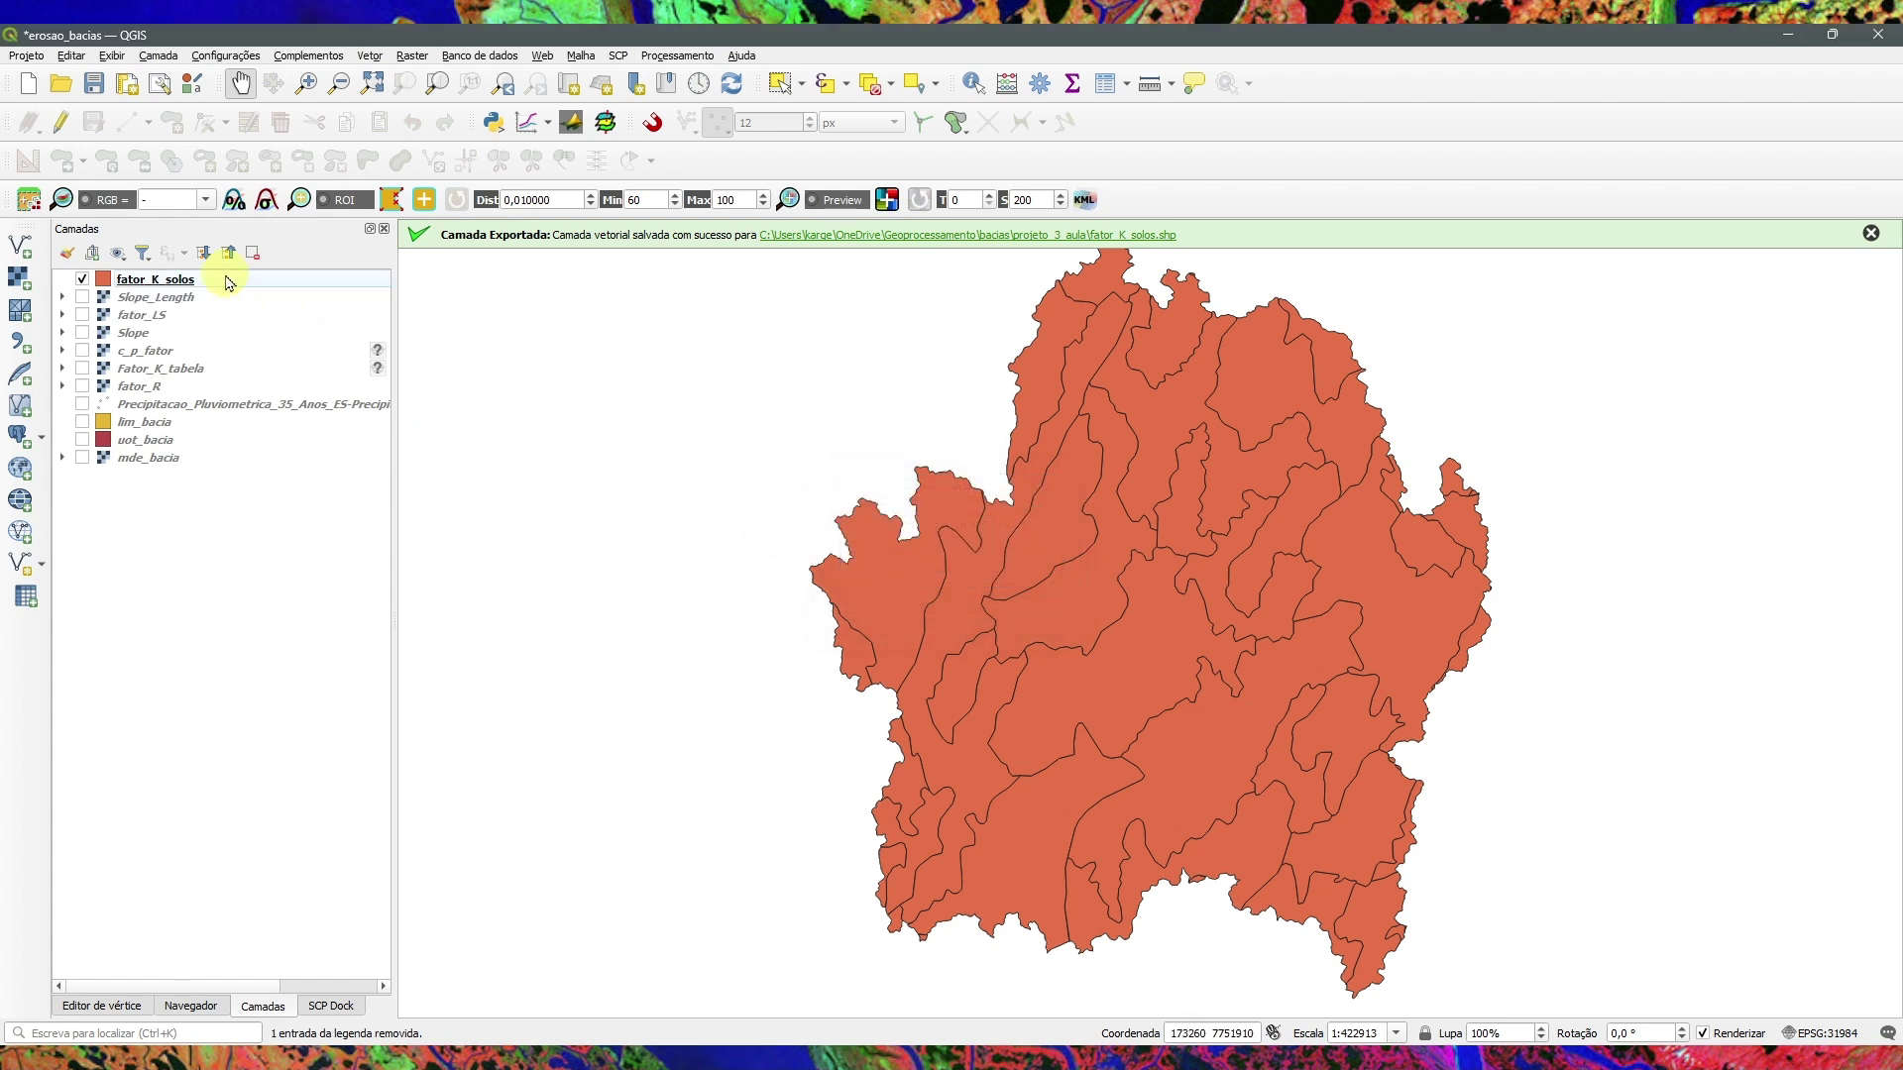
click(1870, 233)
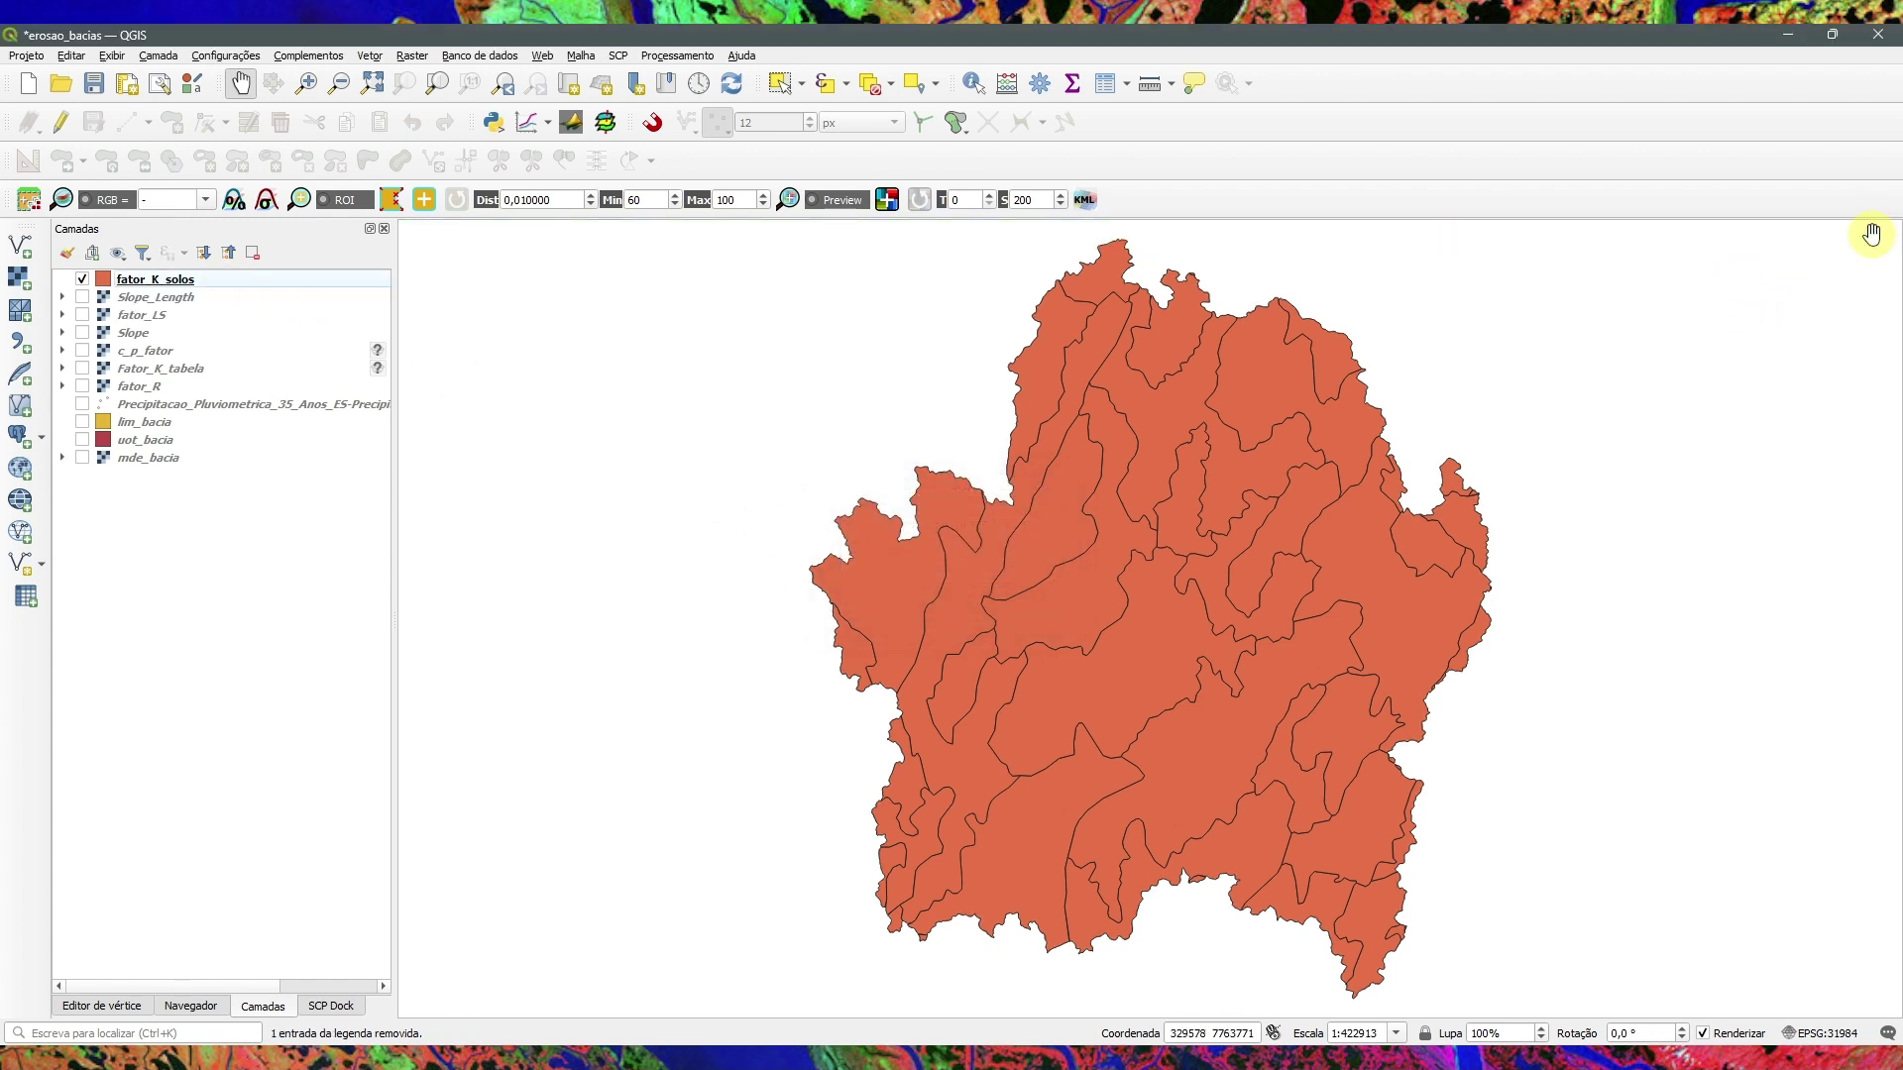
drag(1199, 474, 1000, 474)
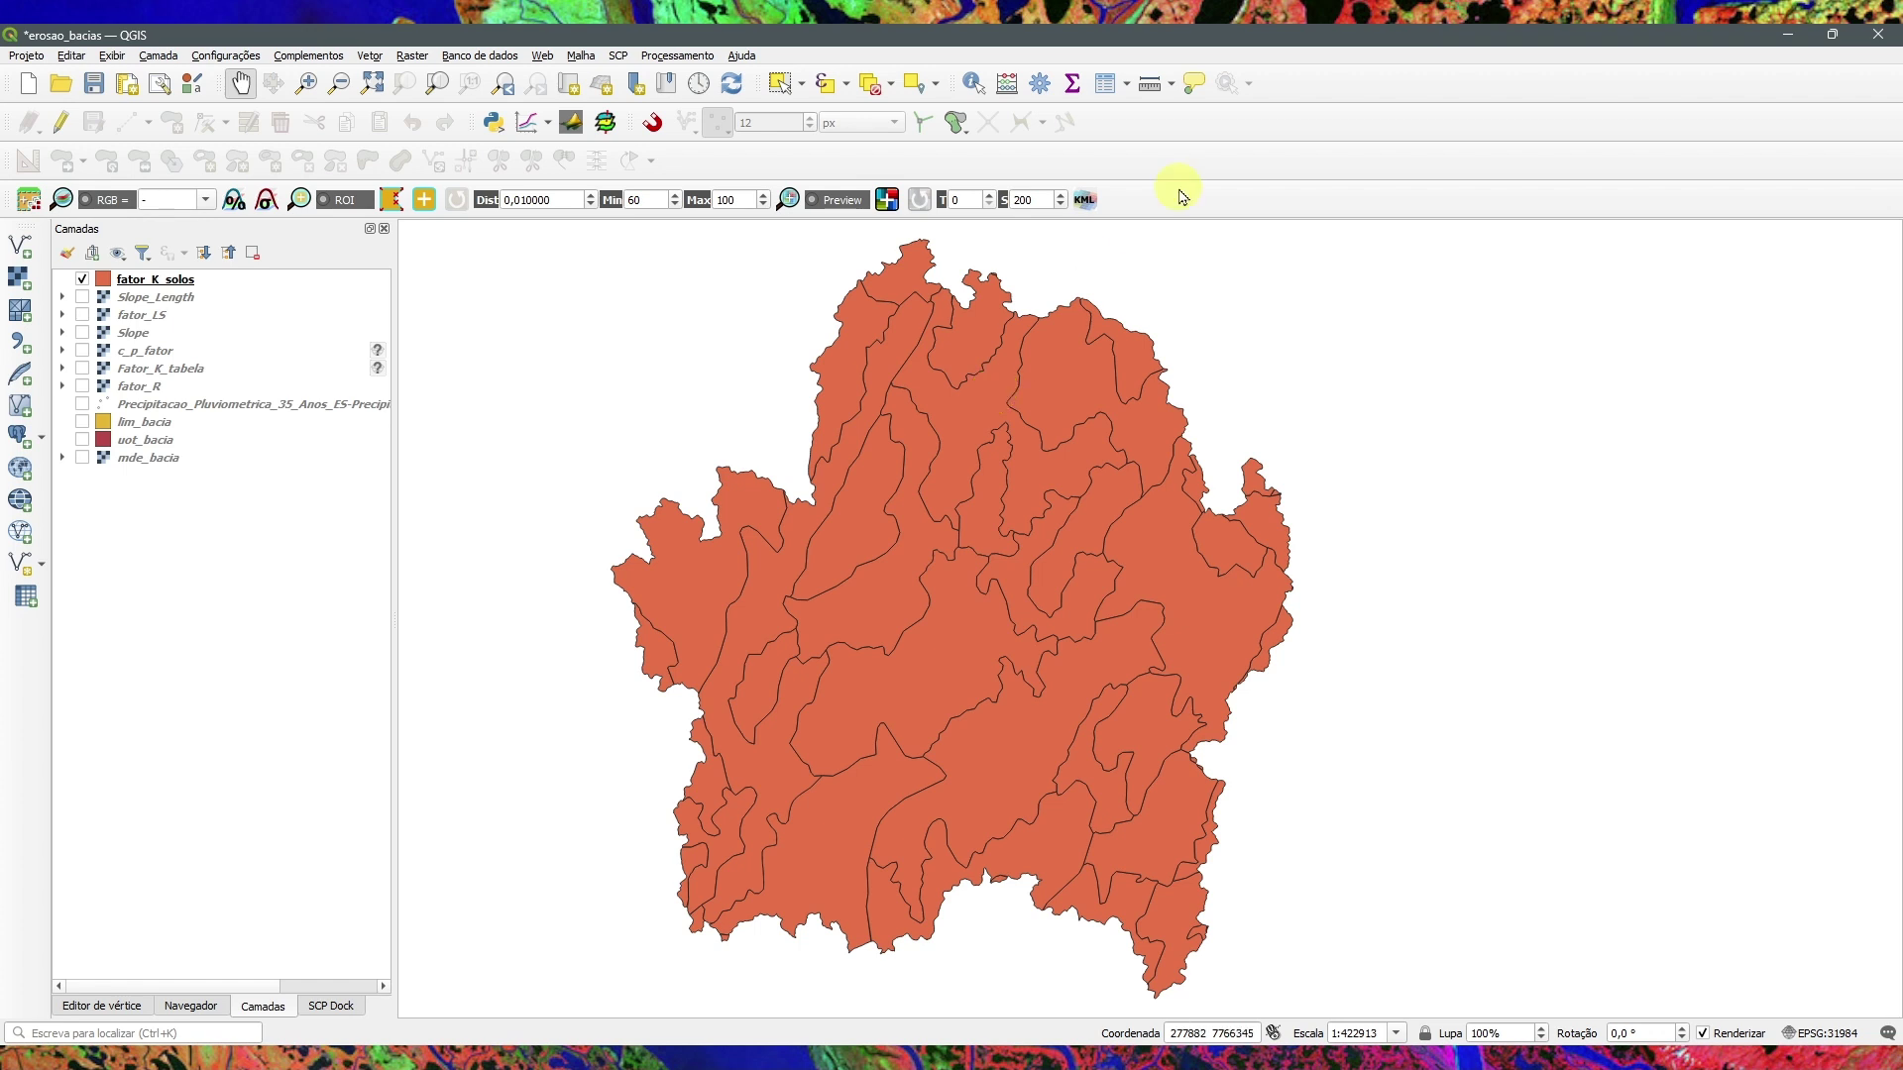
Step: Find the GRASS v.to.rast algorithm in the processing toolbox and open it for fator_K_solos
click(677, 57)
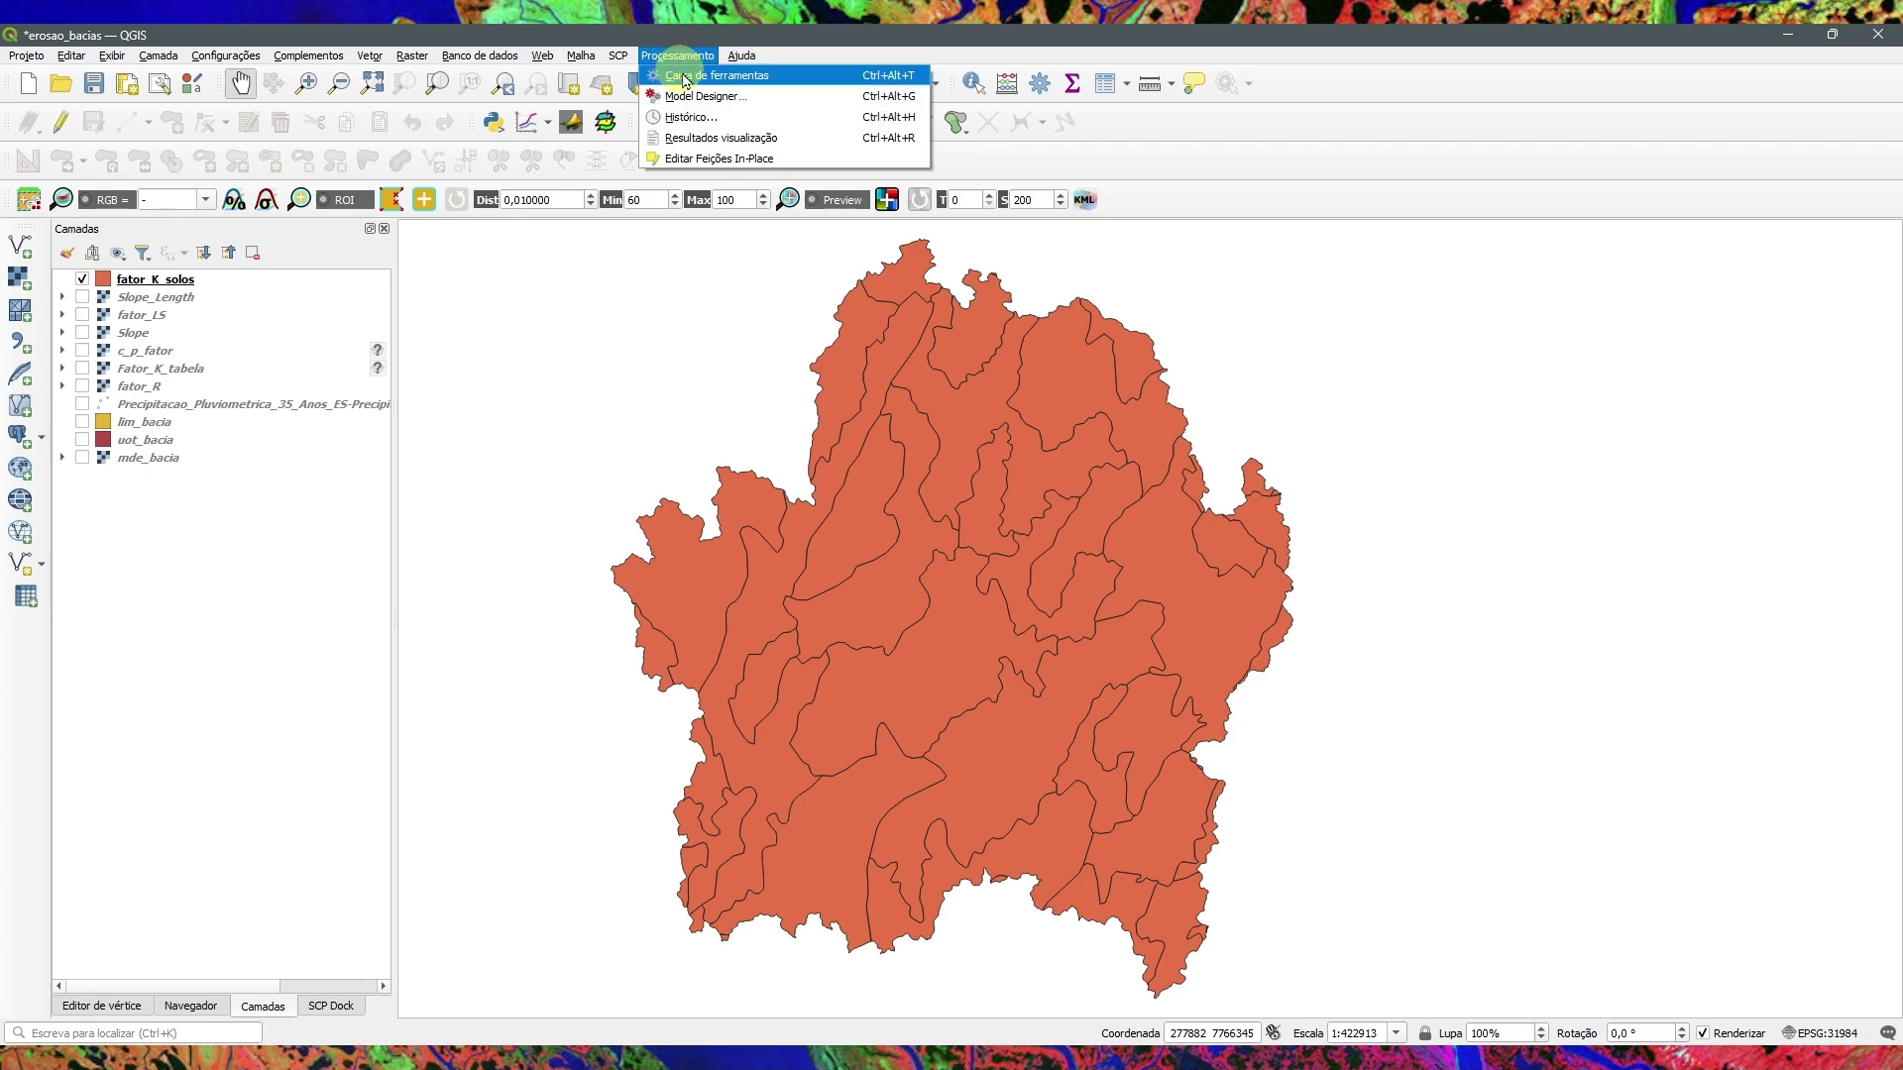
click(694, 76)
click(1546, 279)
text(v.to.rast)
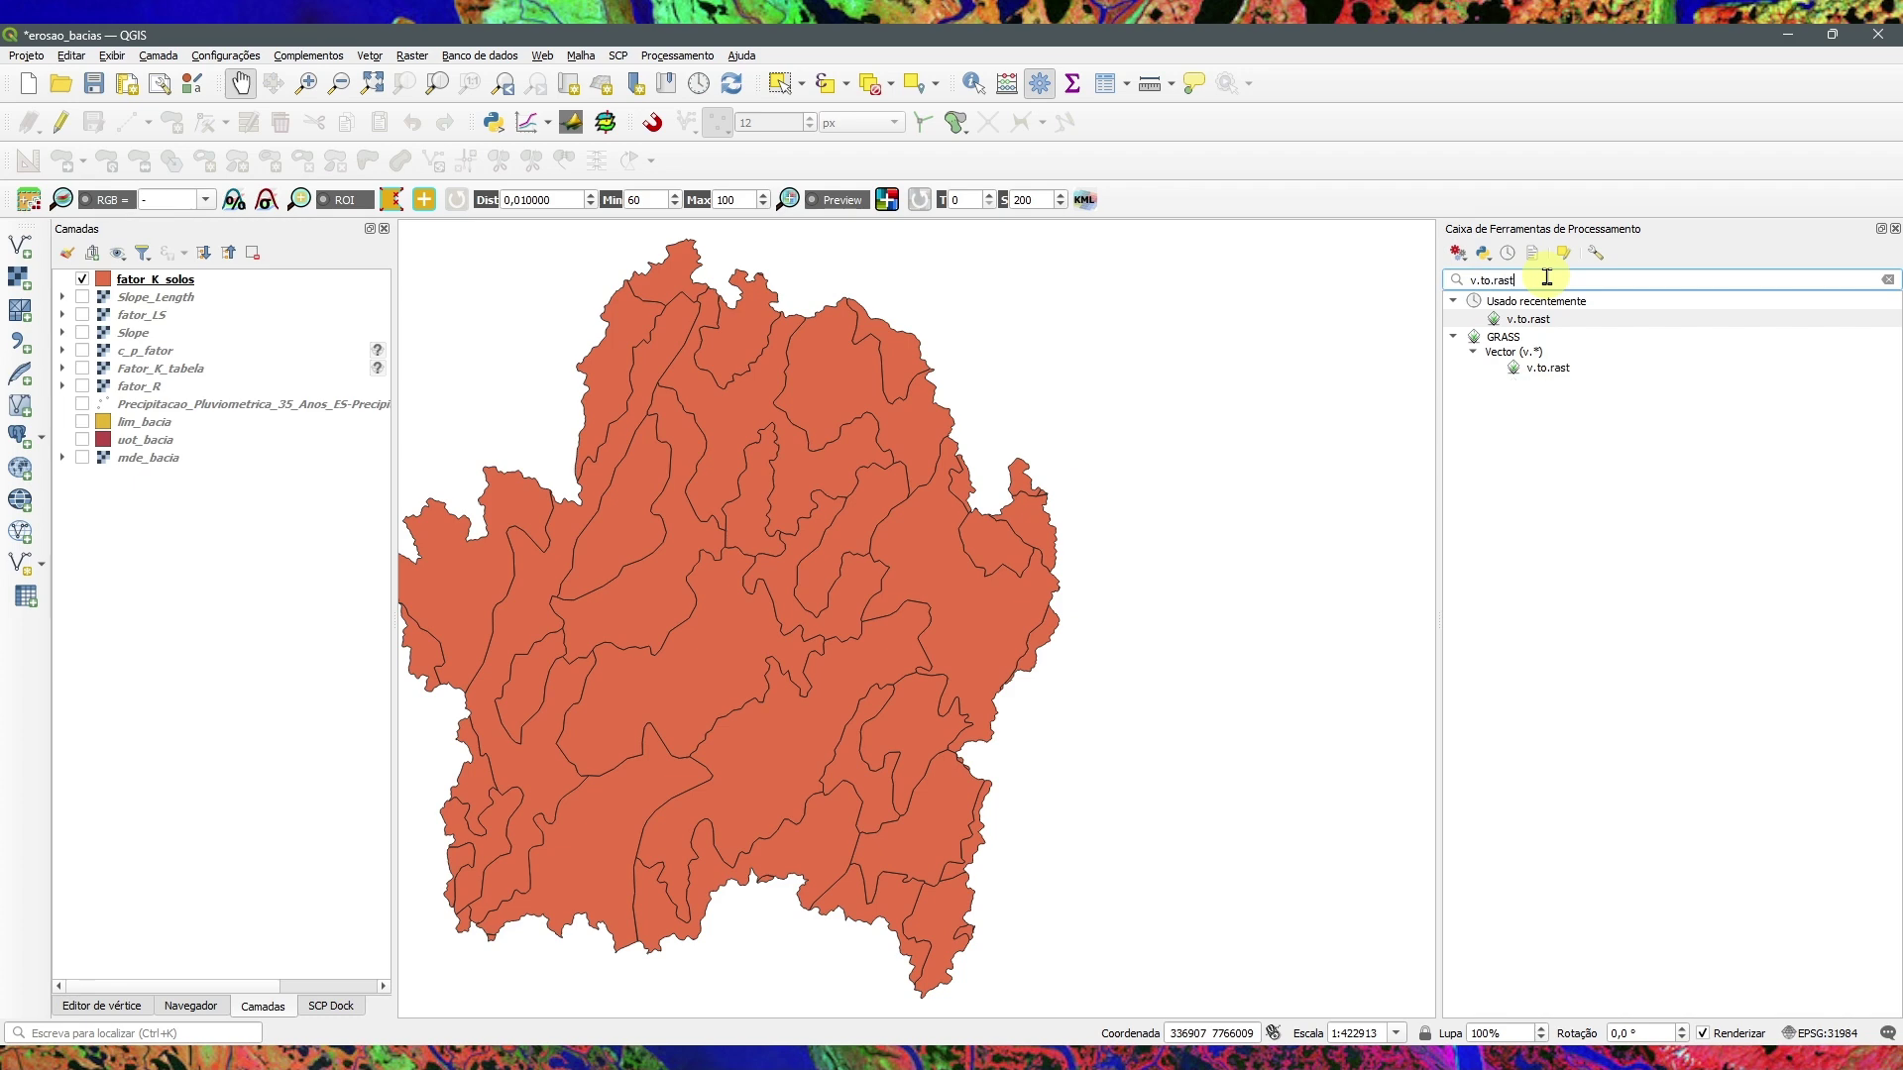
click(1544, 371)
double_click(1544, 370)
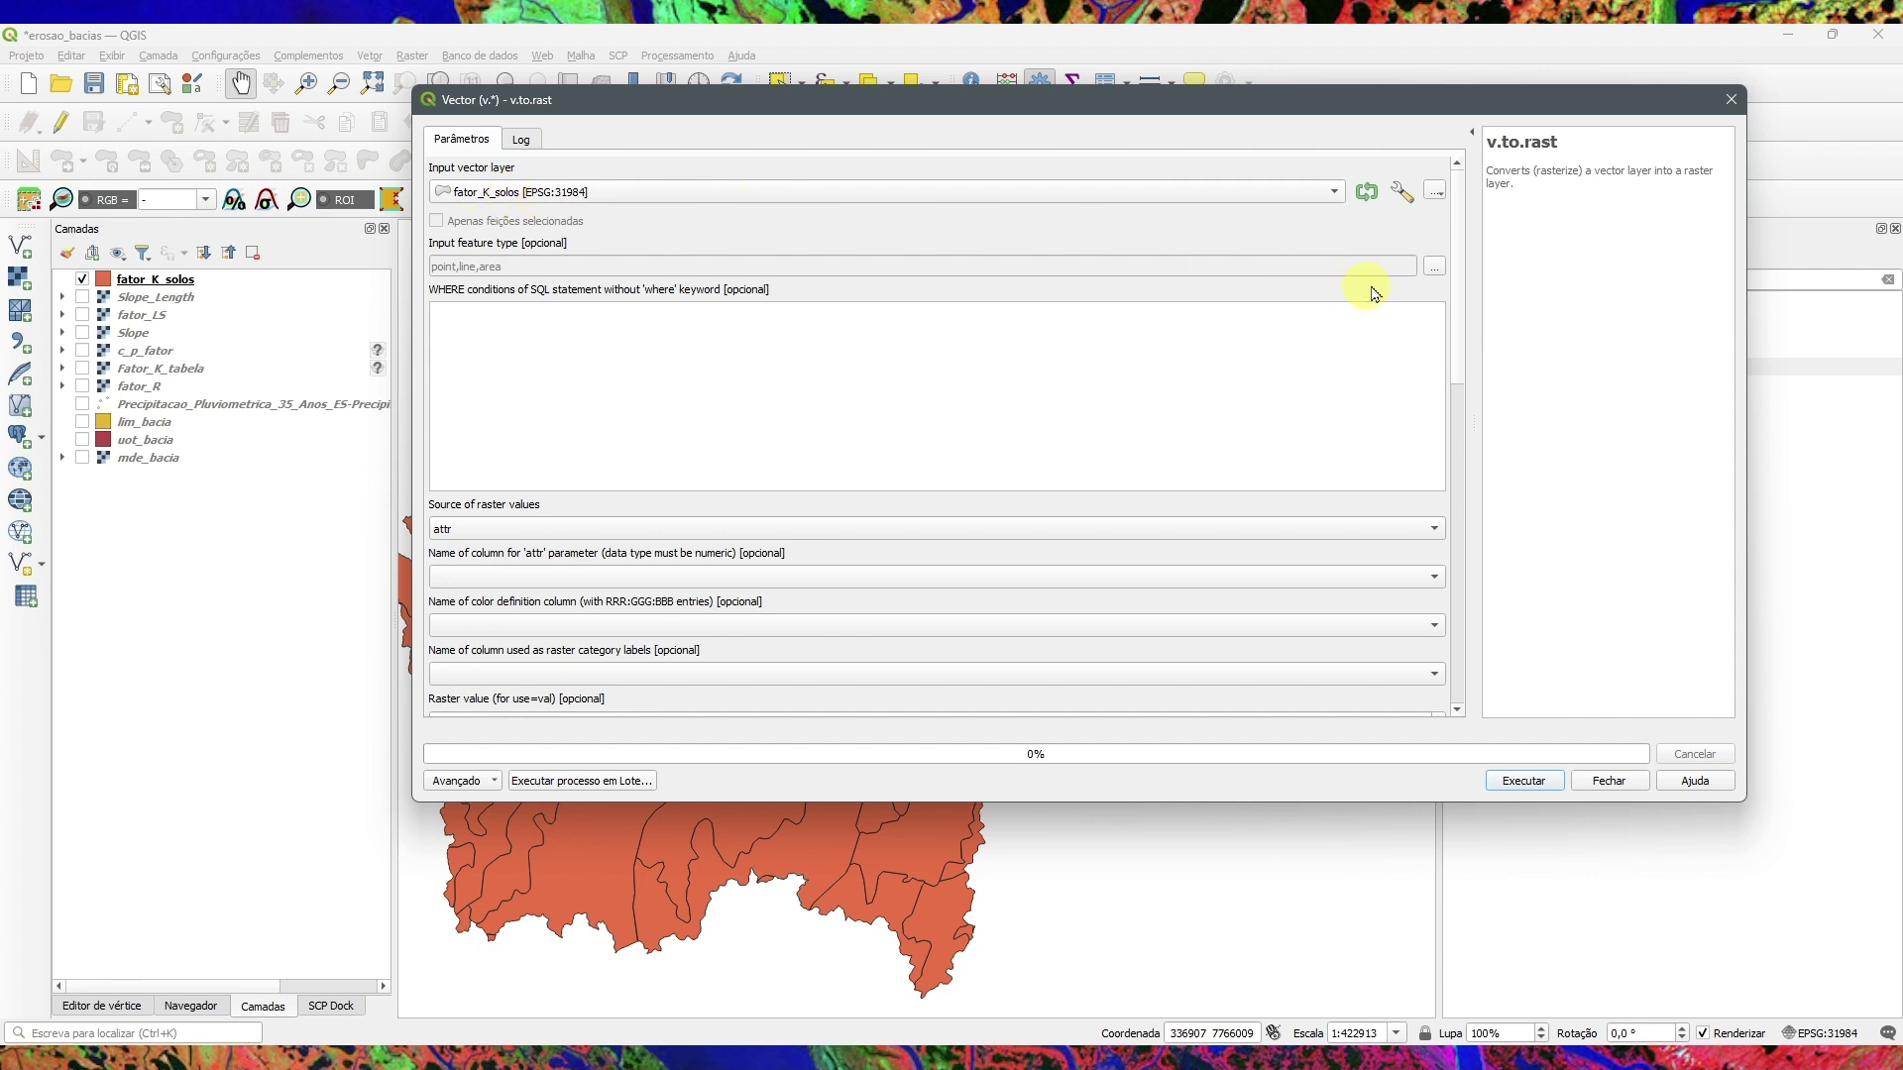
Step: Restrict the input feature type to area and use fator_k as the attribute column for the raster values
click(1432, 269)
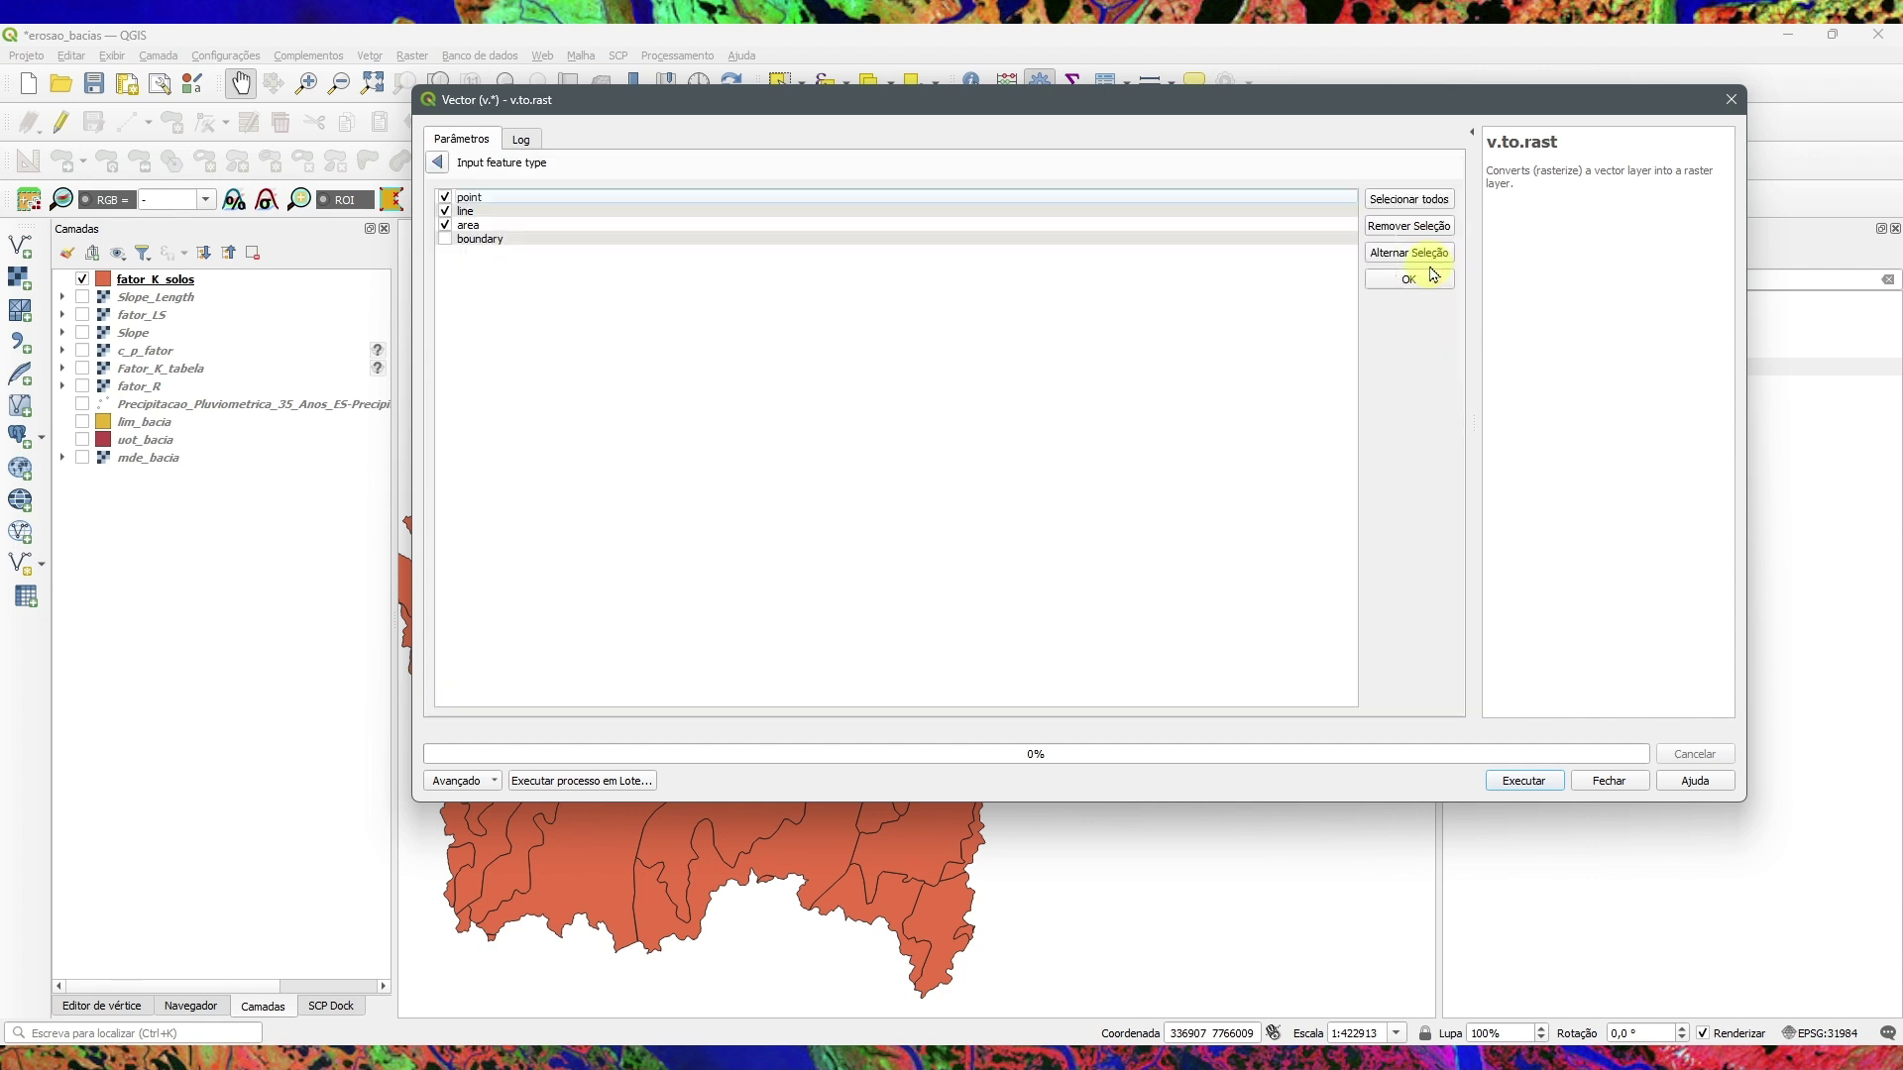
click(446, 212)
click(437, 162)
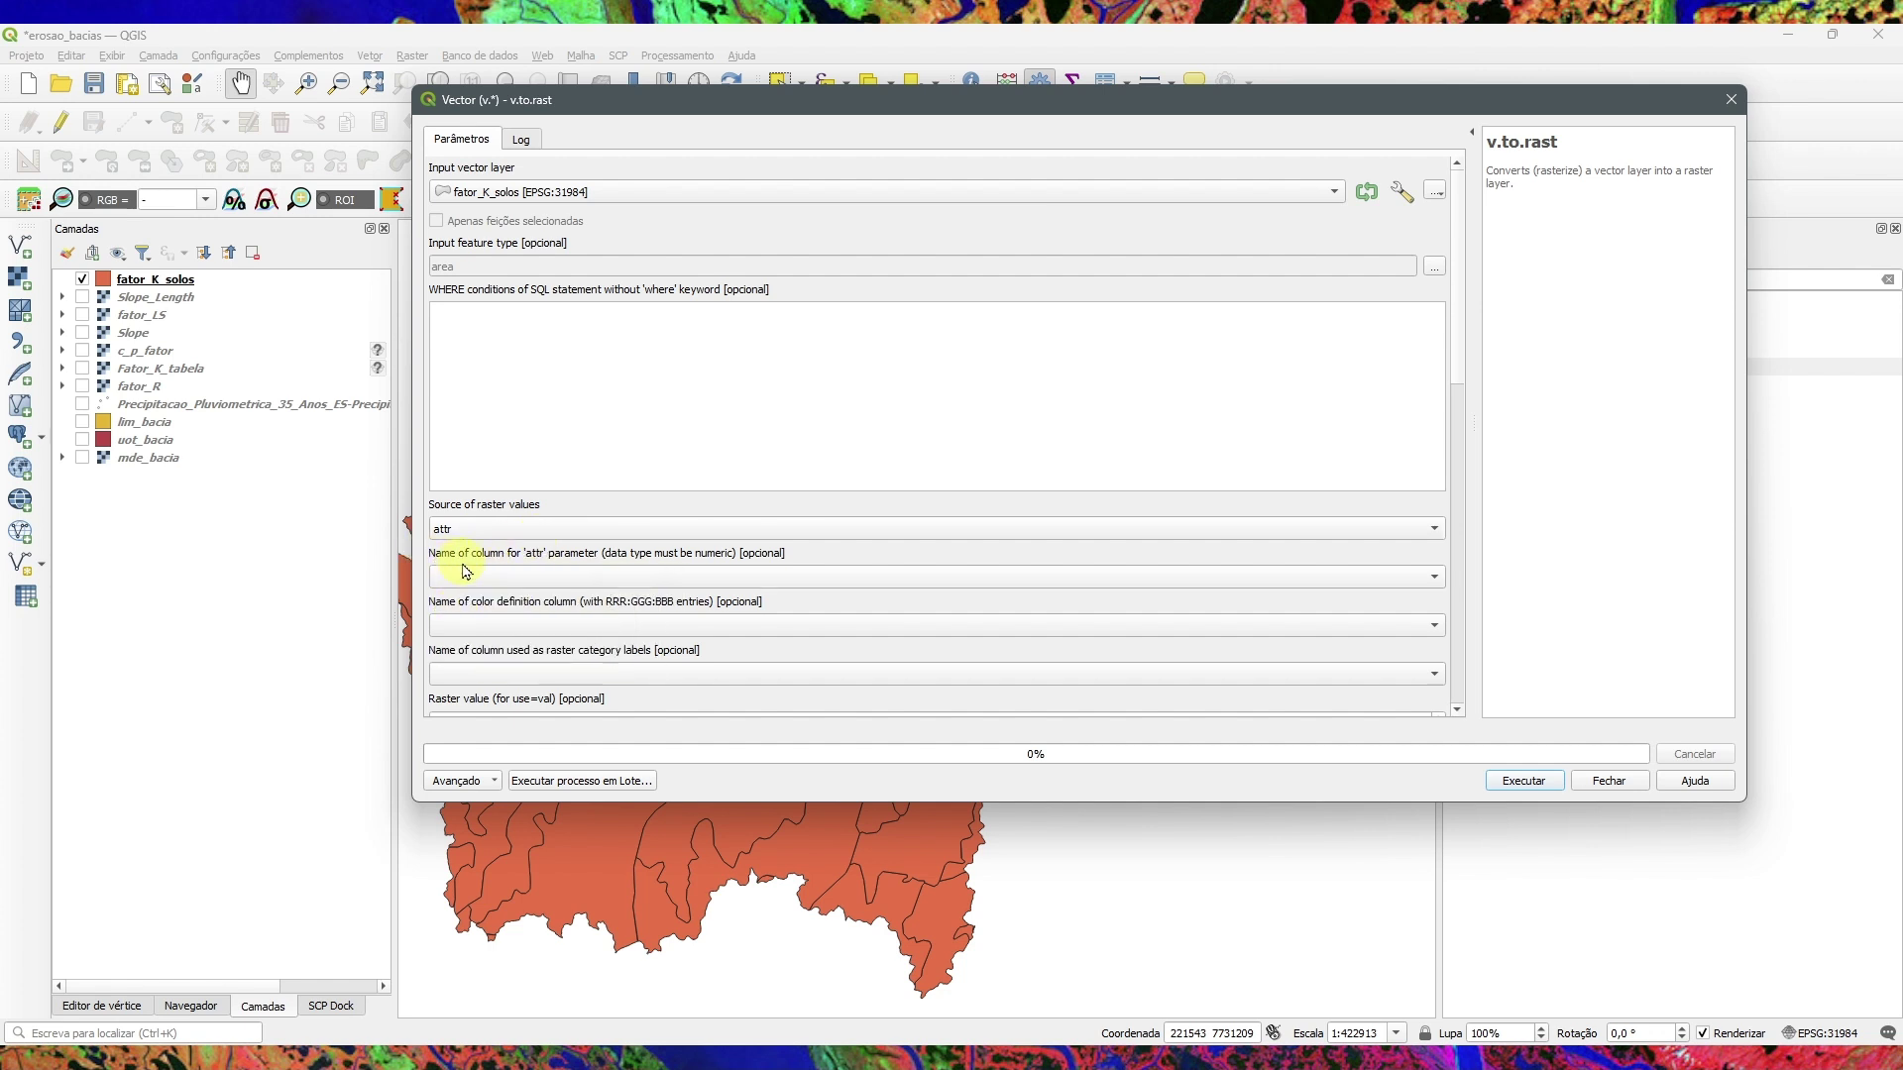
click(561, 578)
click(486, 617)
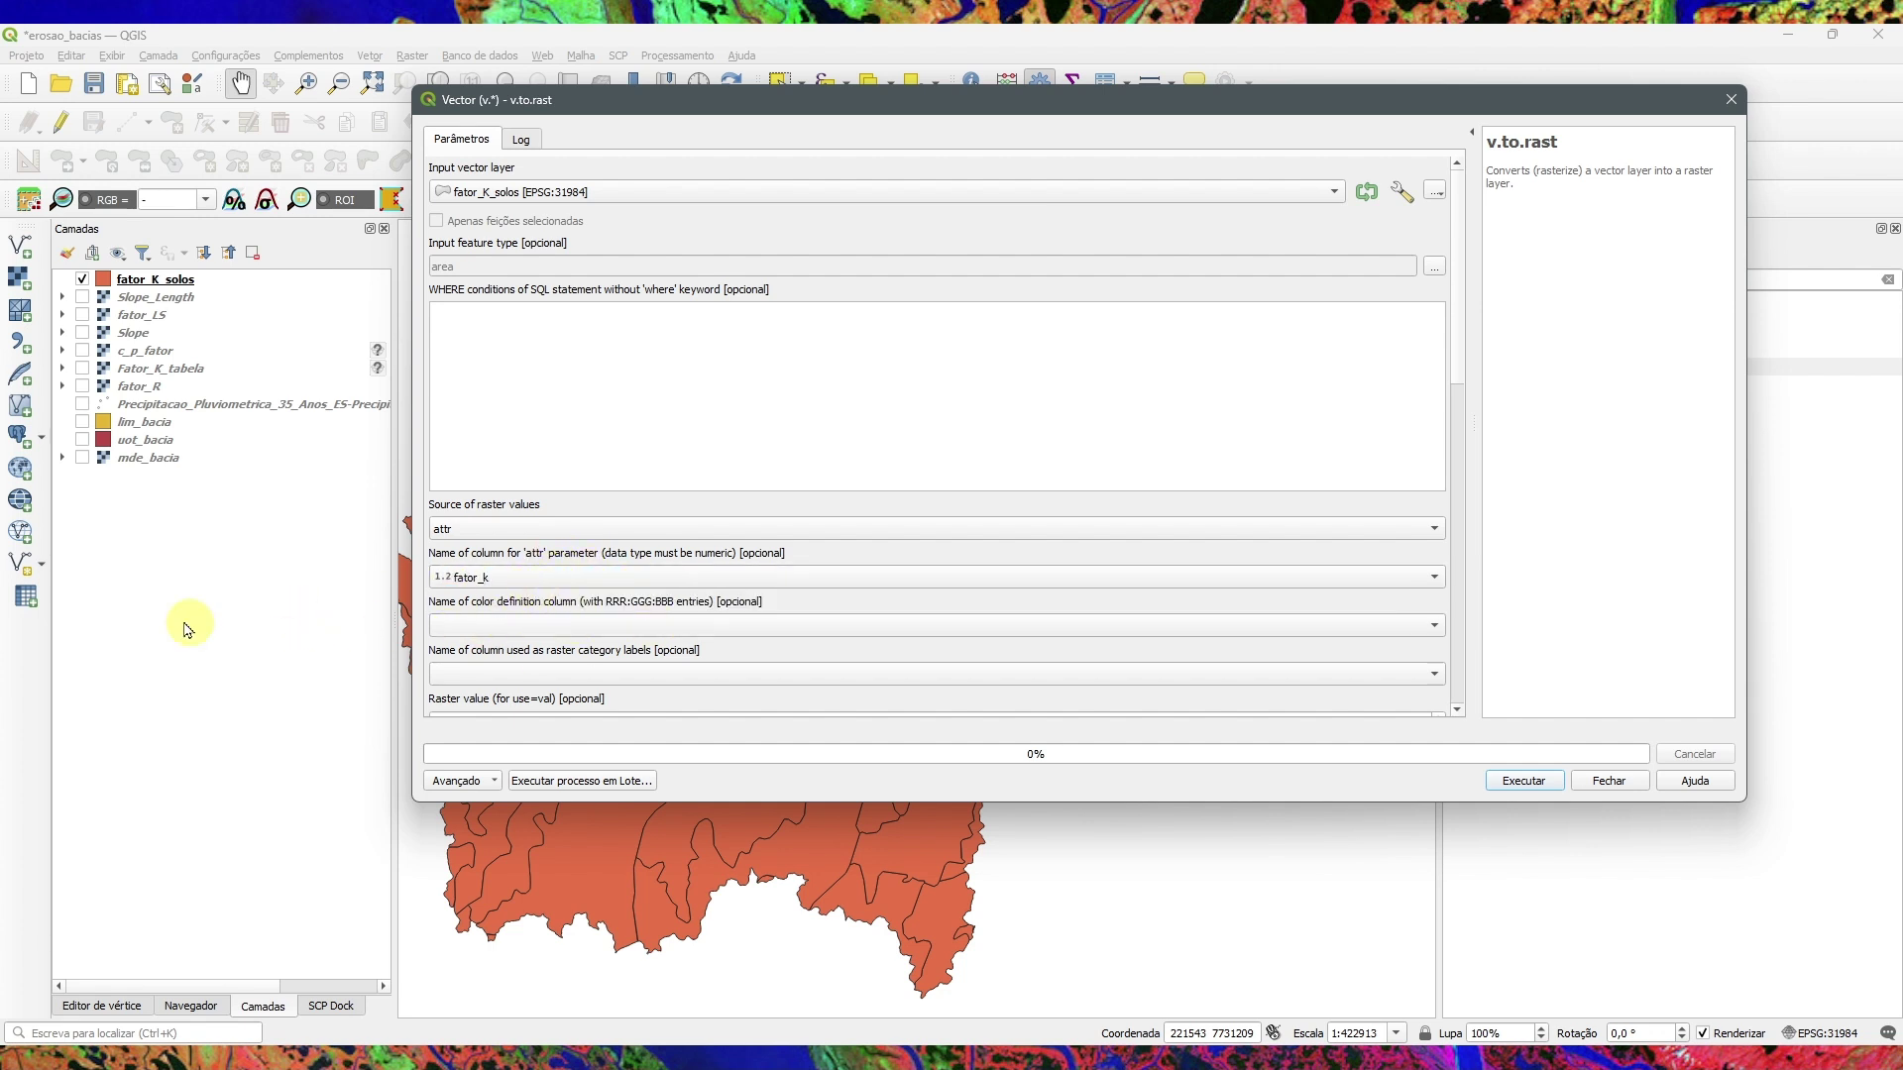
Step: Try val as the source of raster values, and return it to attr
drag(1458, 349, 1477, 465)
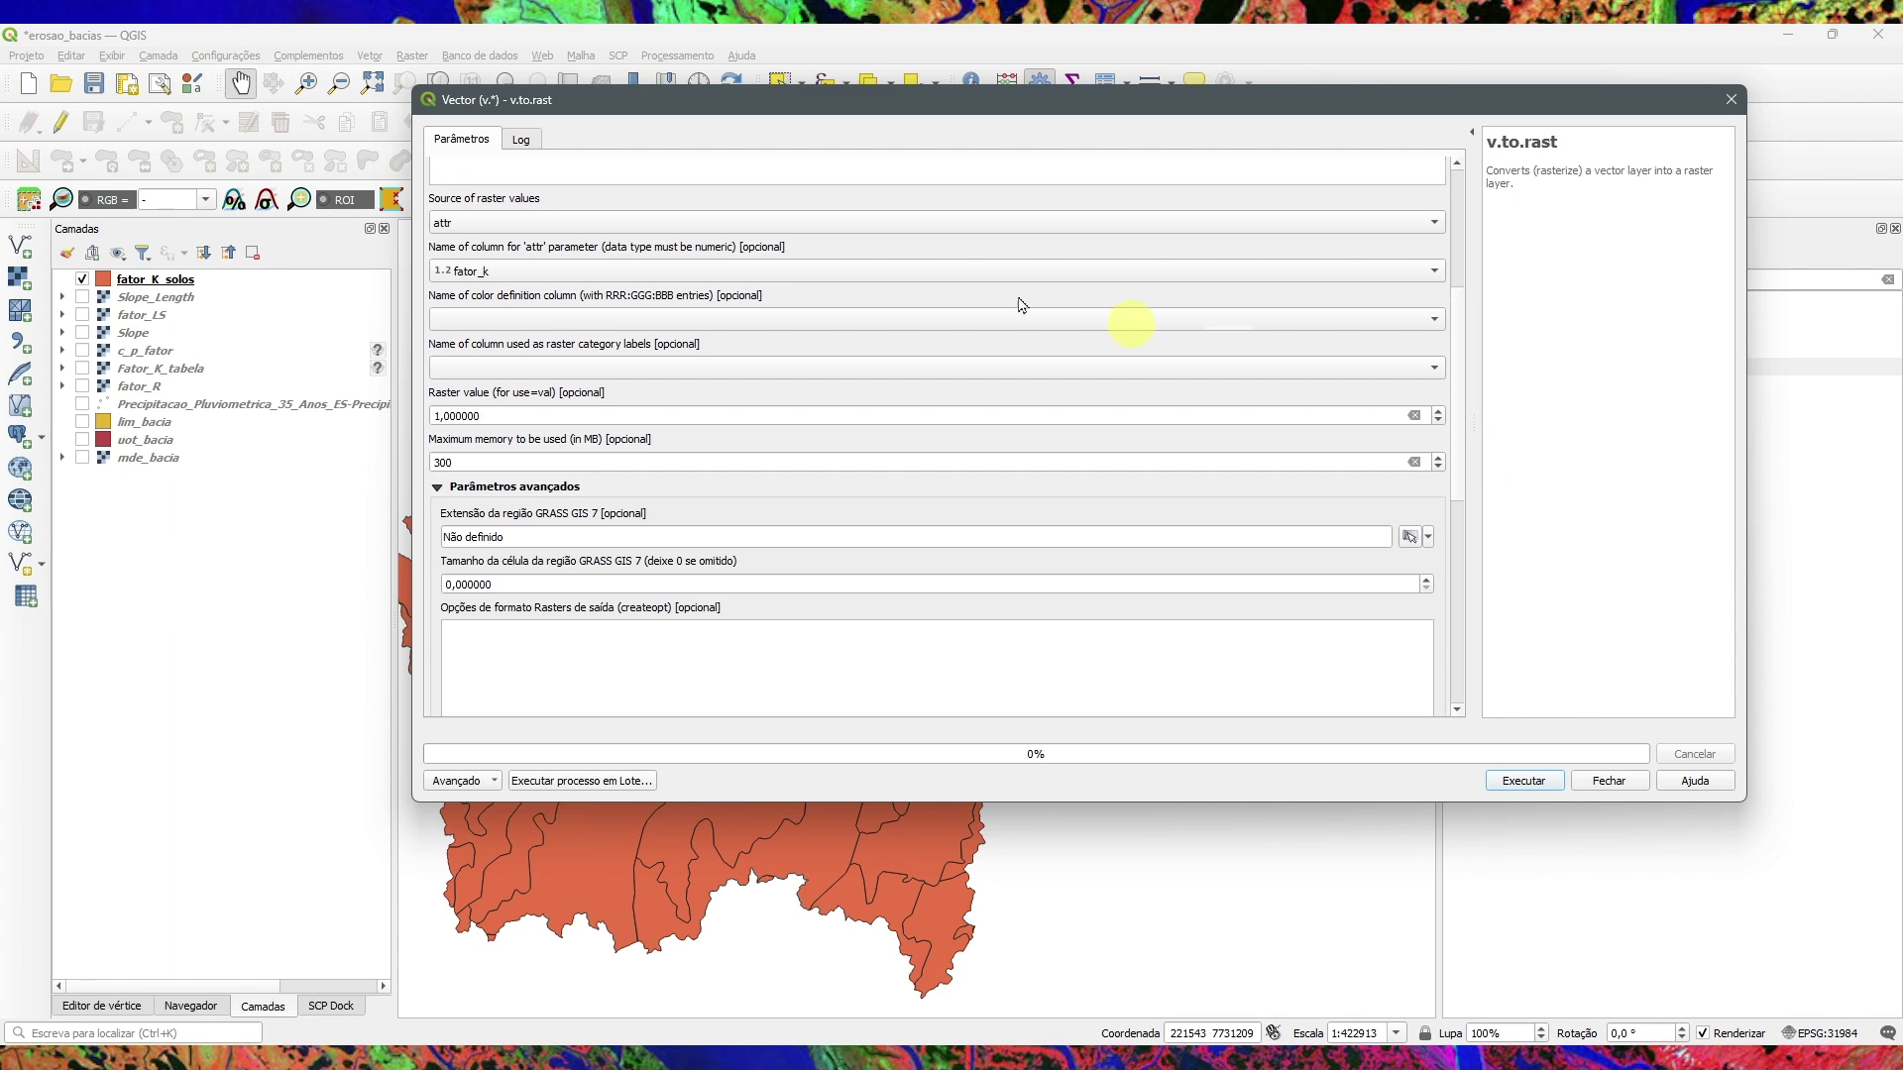
click(560, 222)
click(509, 265)
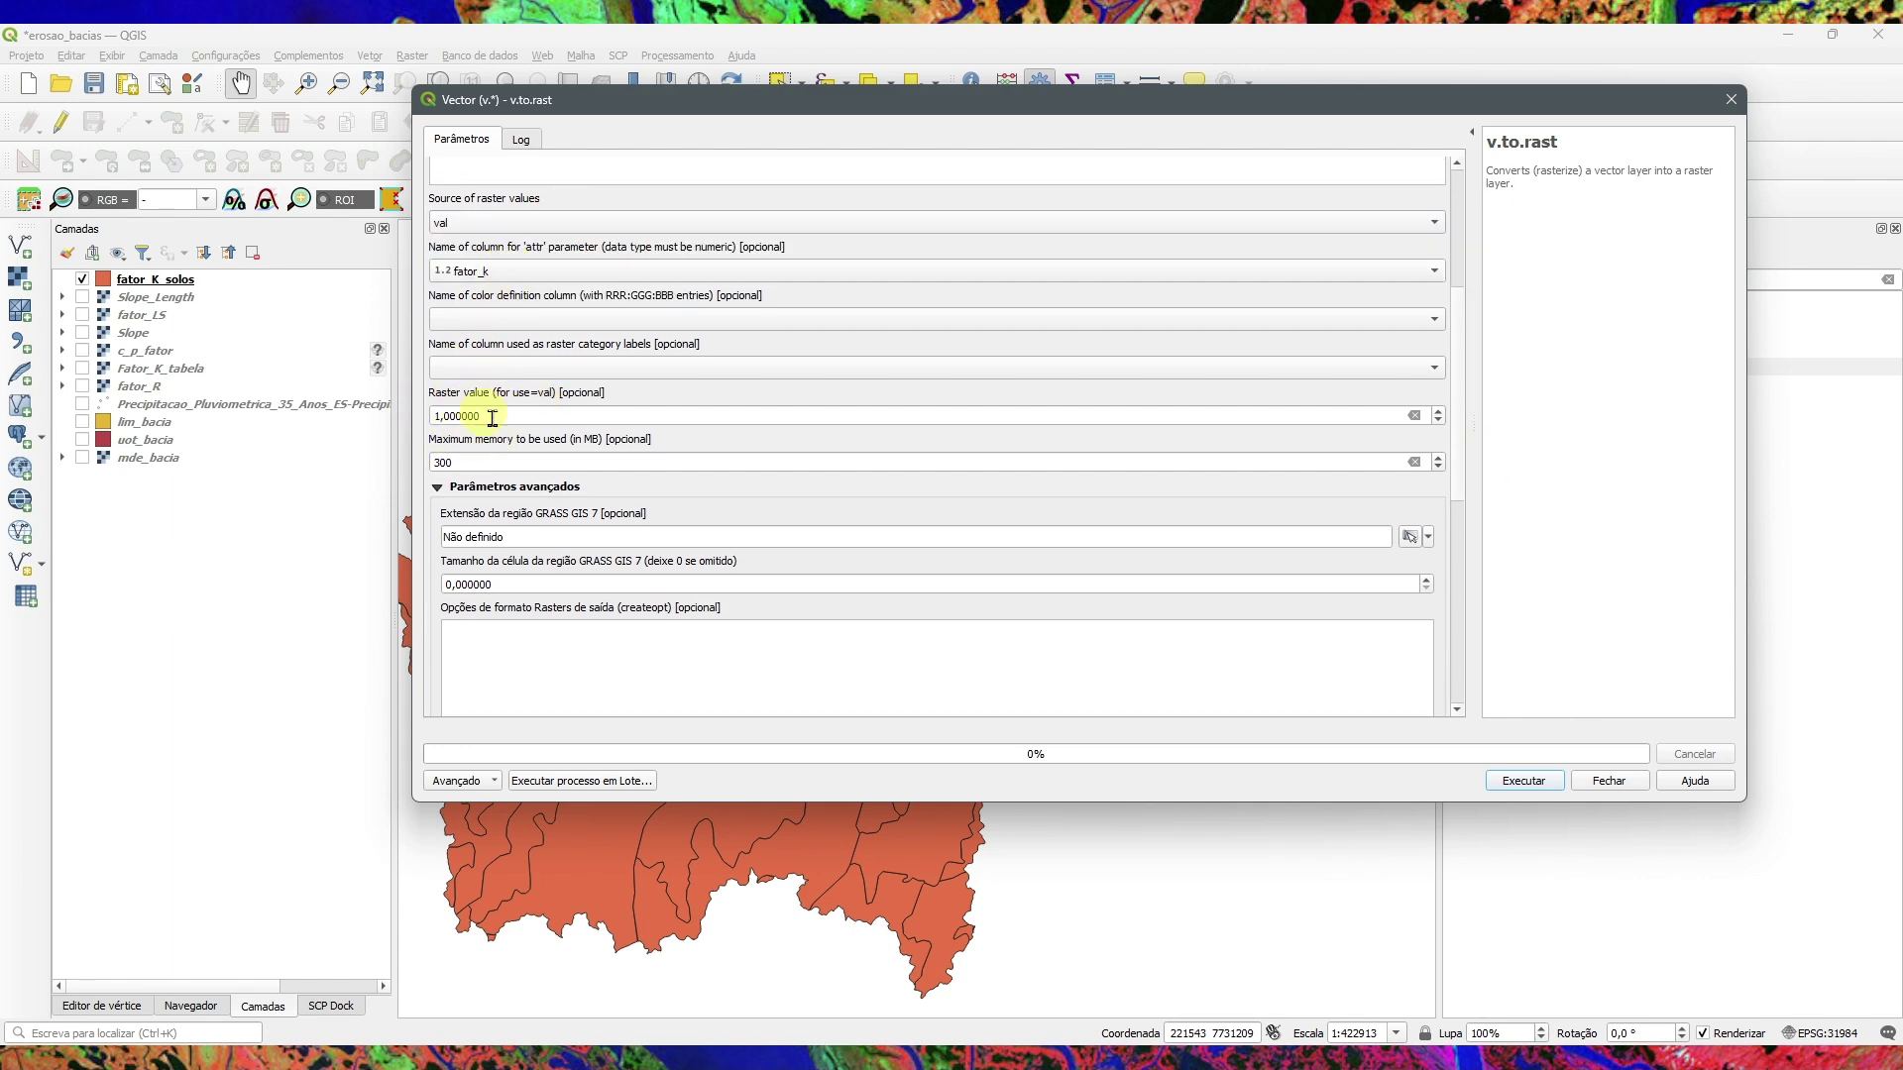
click(481, 222)
click(464, 187)
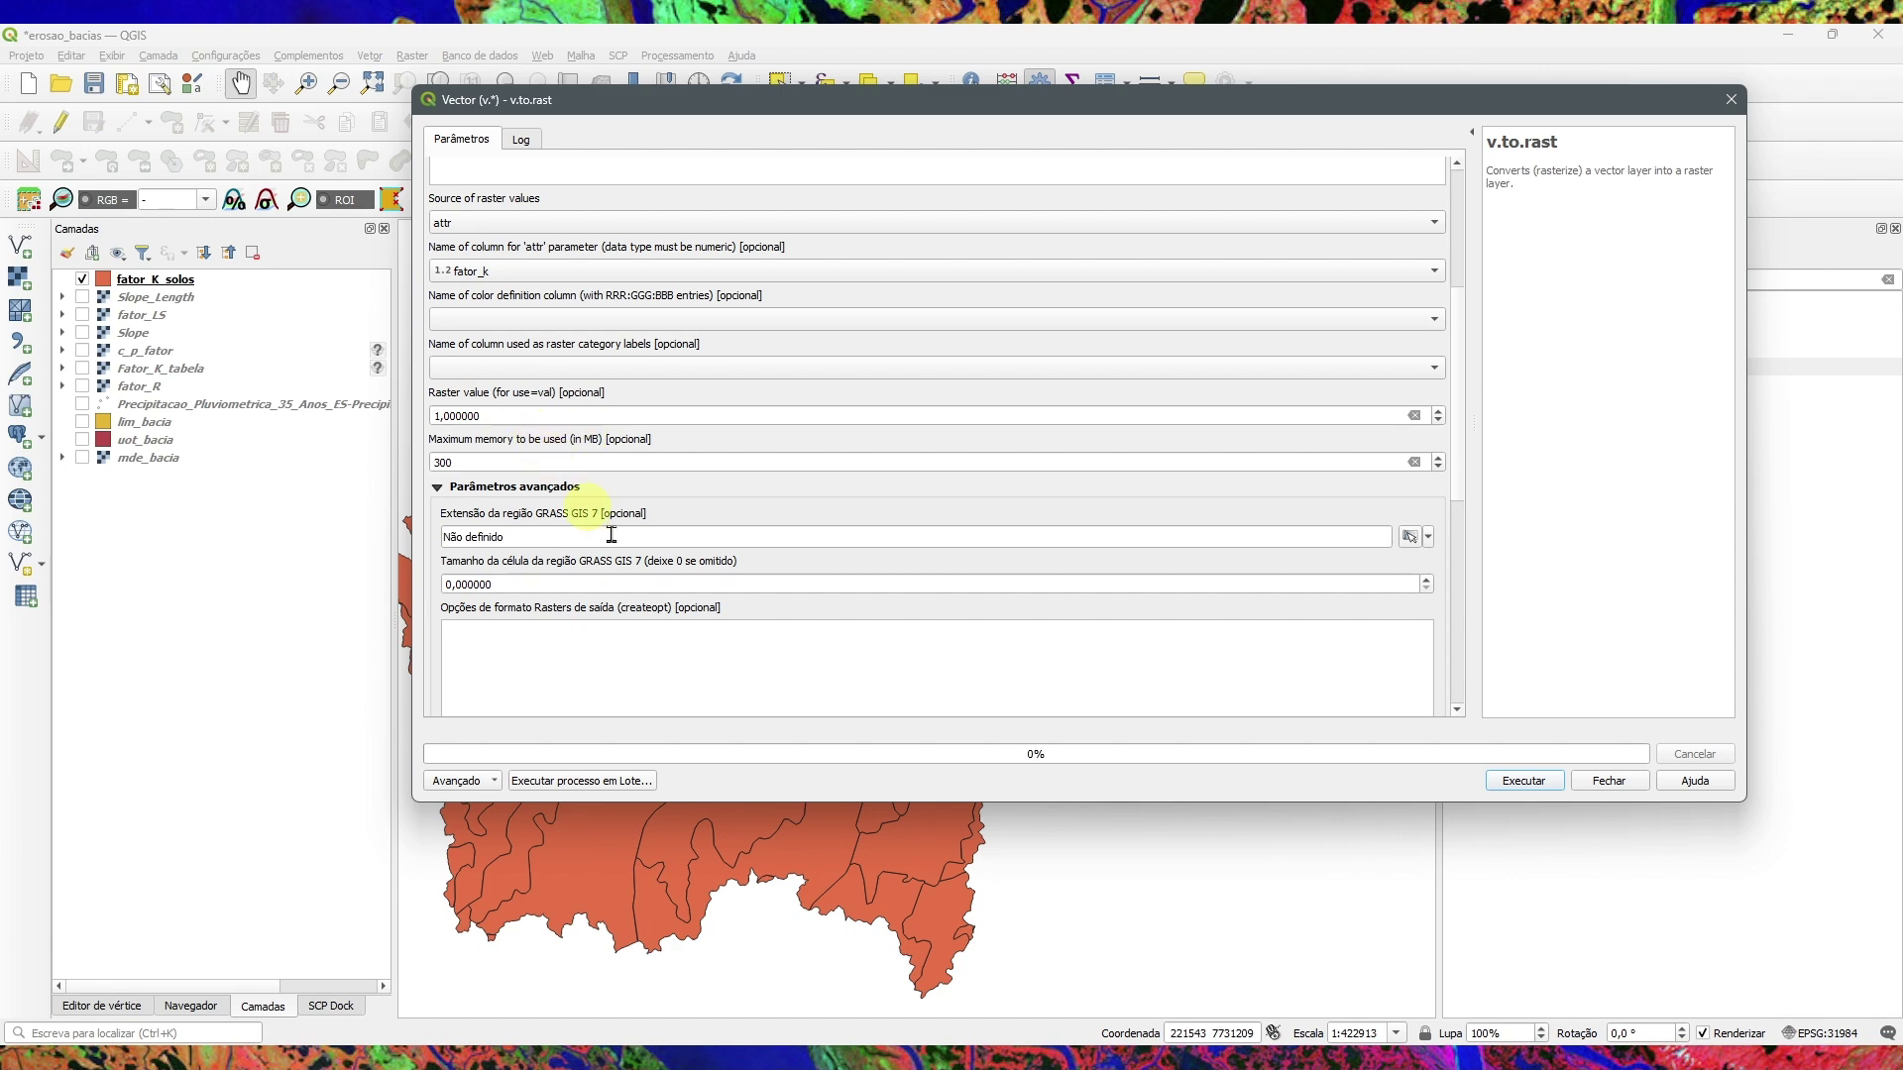
Step: Run the rasterization to a temporary file with the region extent calculated from lim_bacia and a cell size of 30
click(1428, 537)
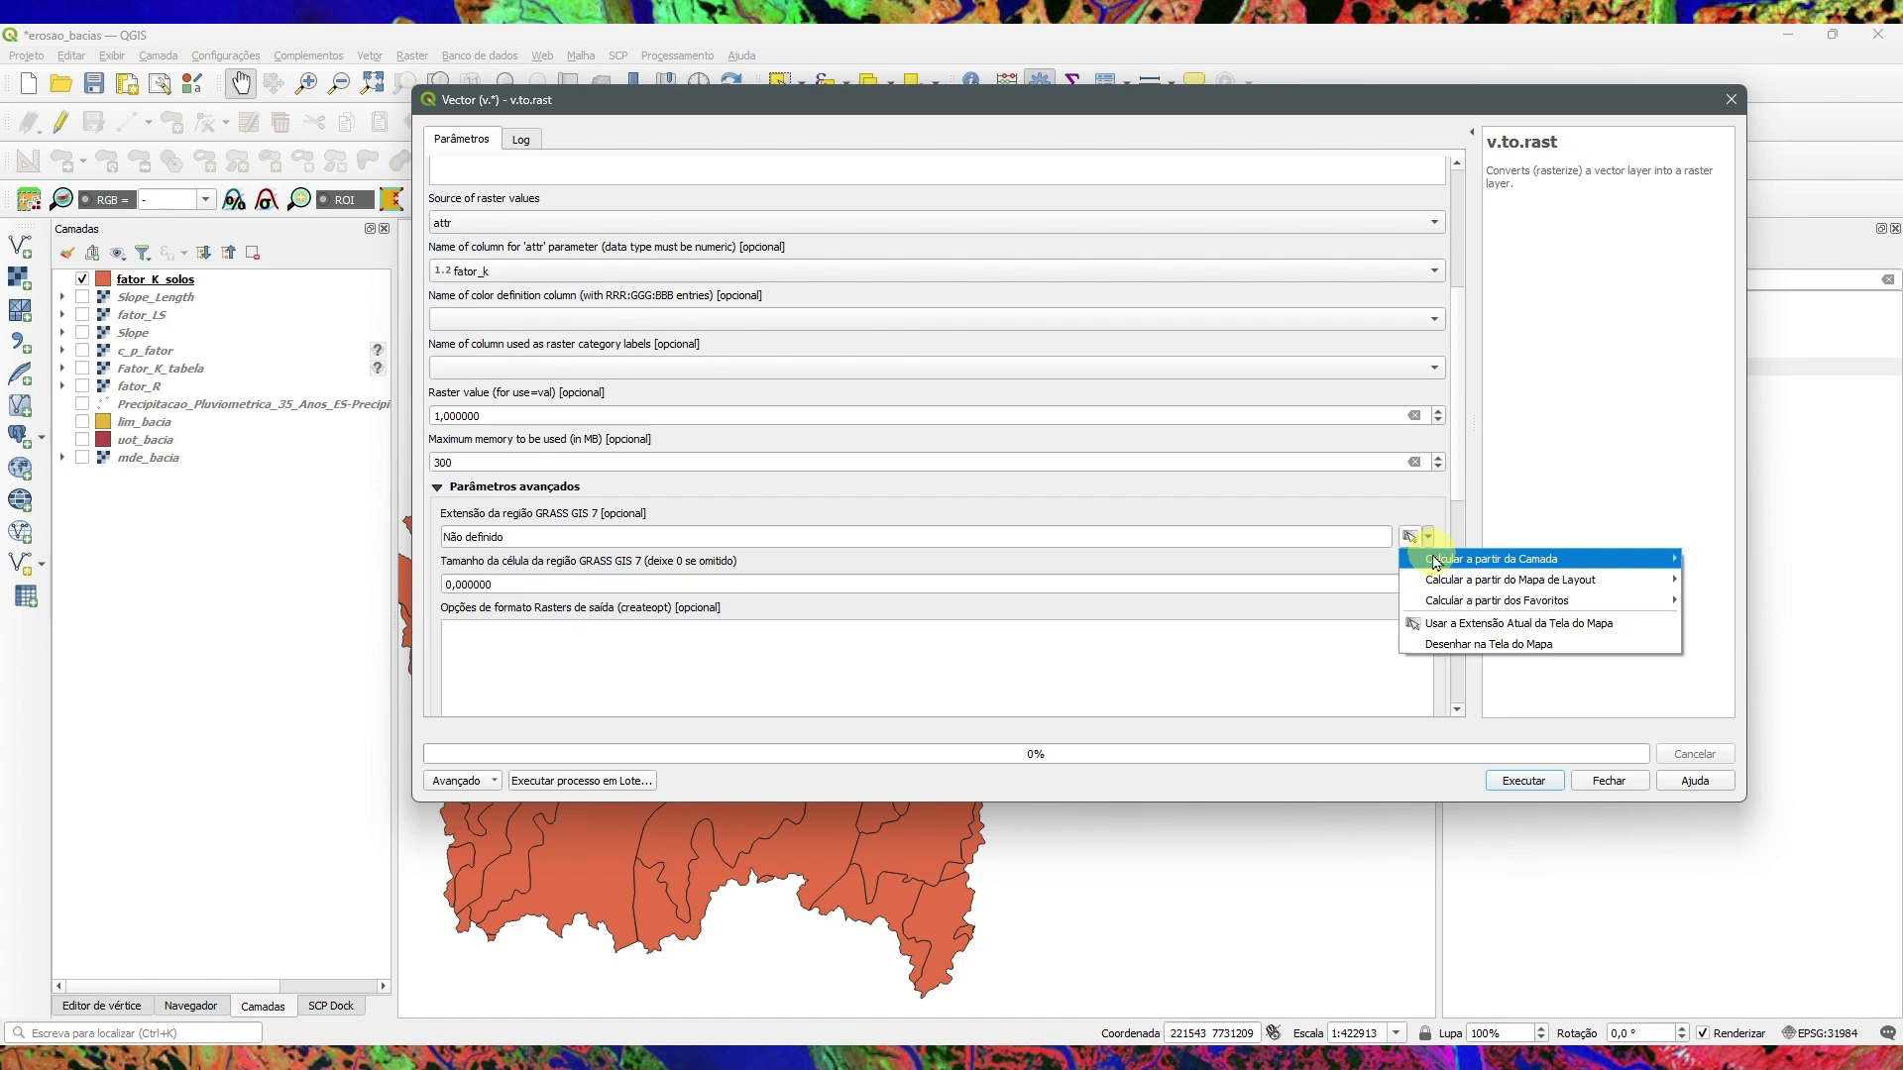
mouse_move(1432, 559)
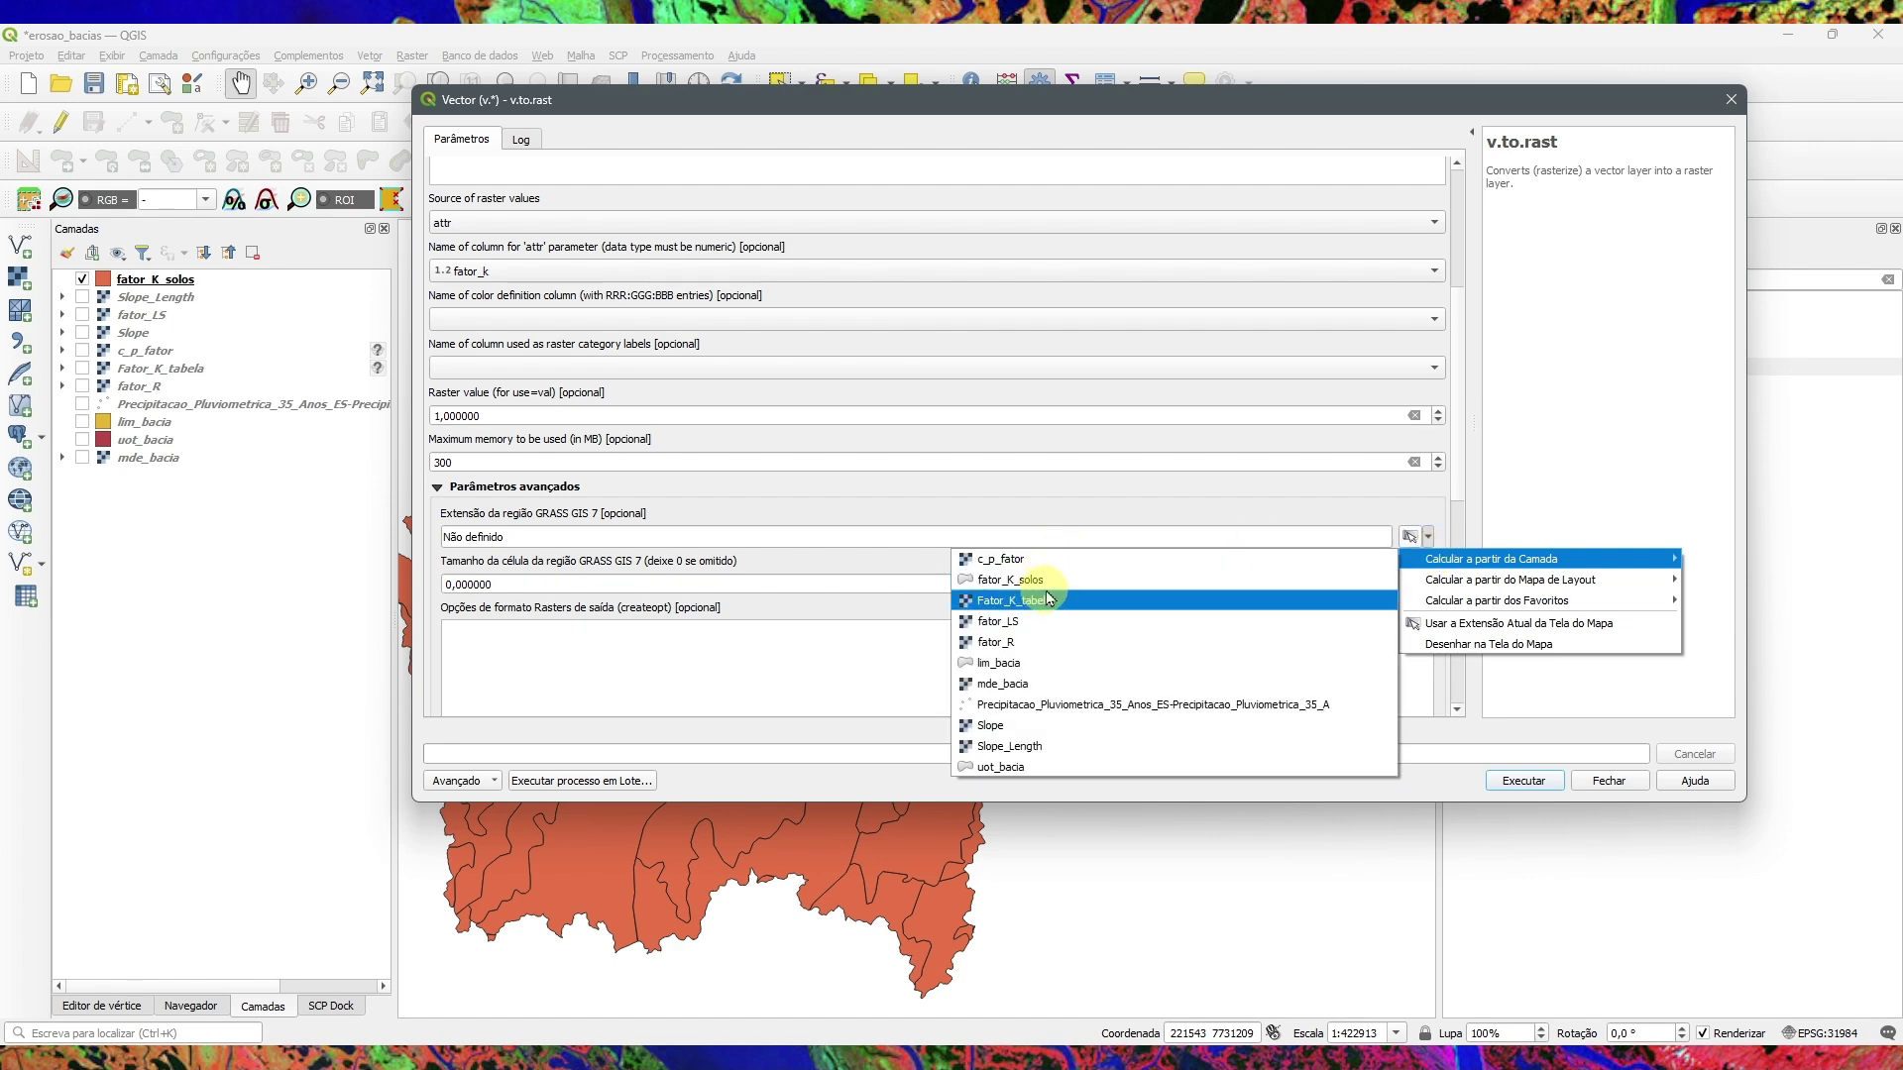
click(1020, 666)
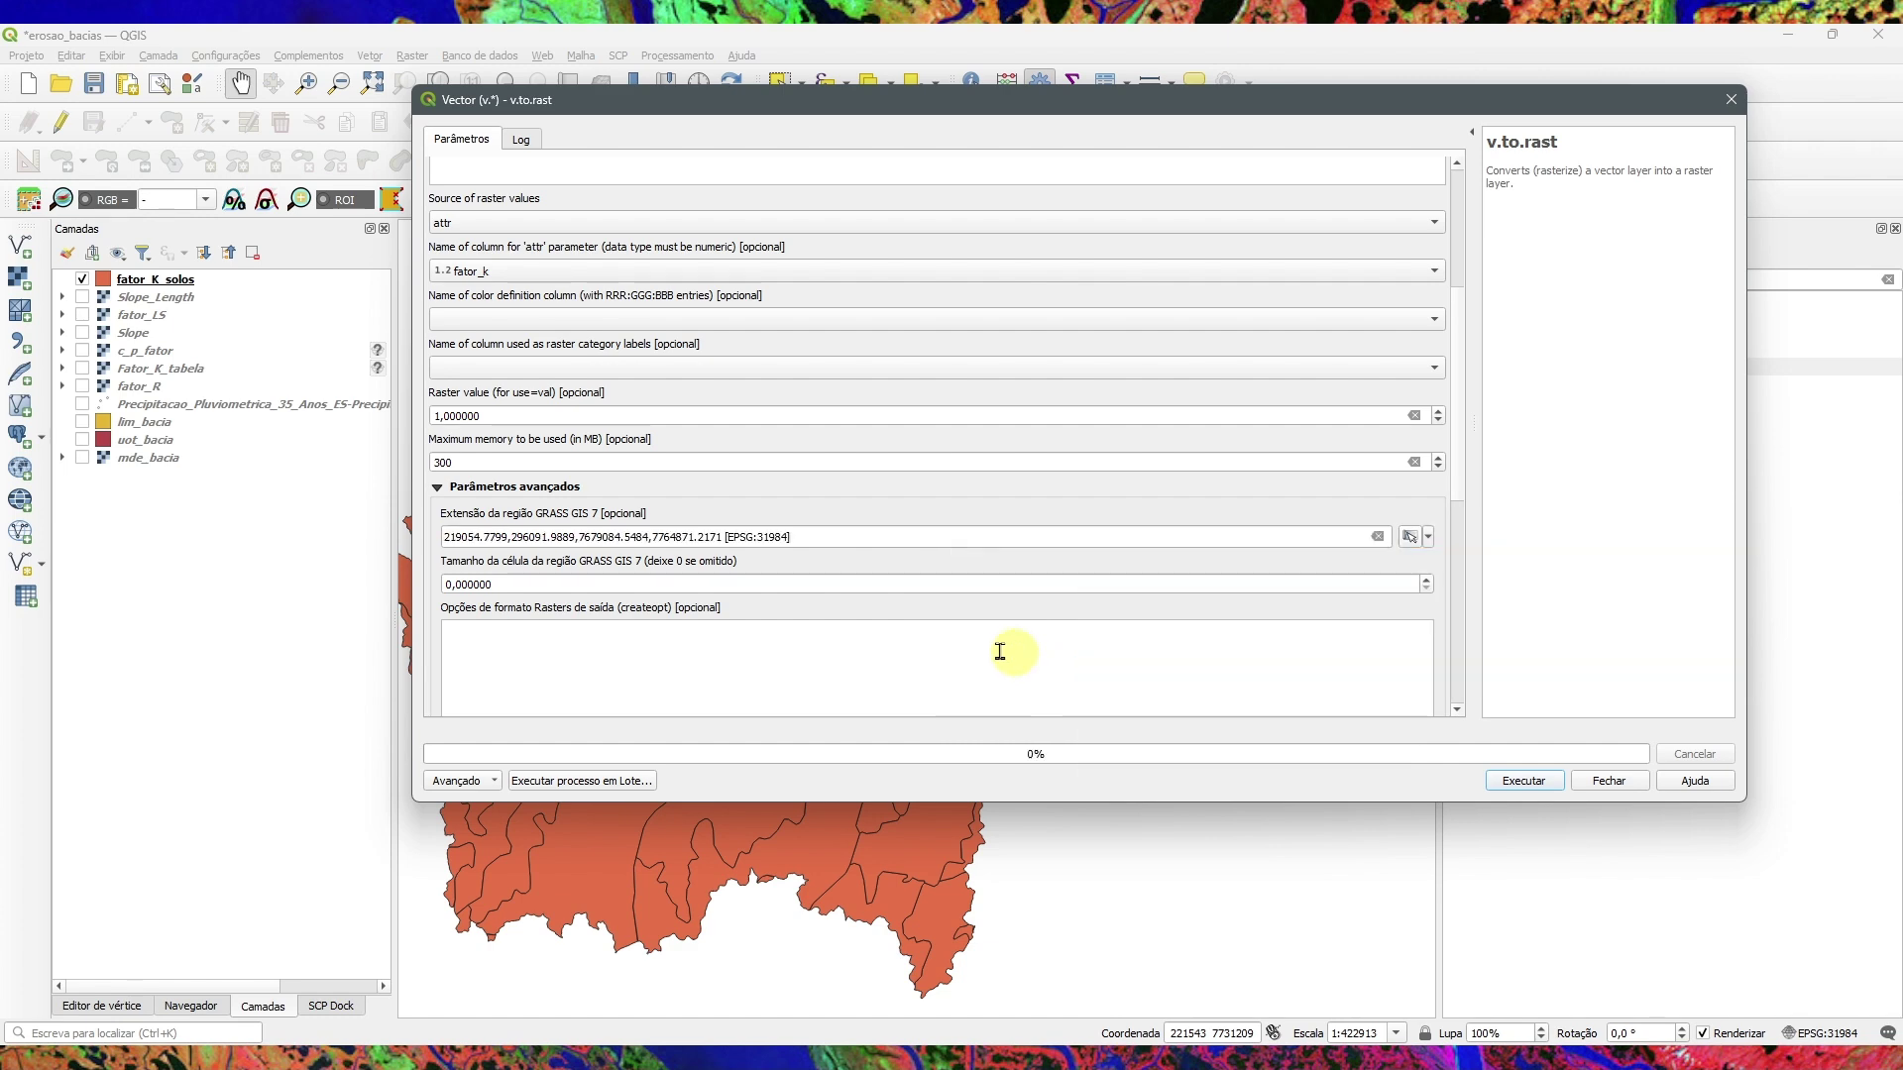
click(512, 584)
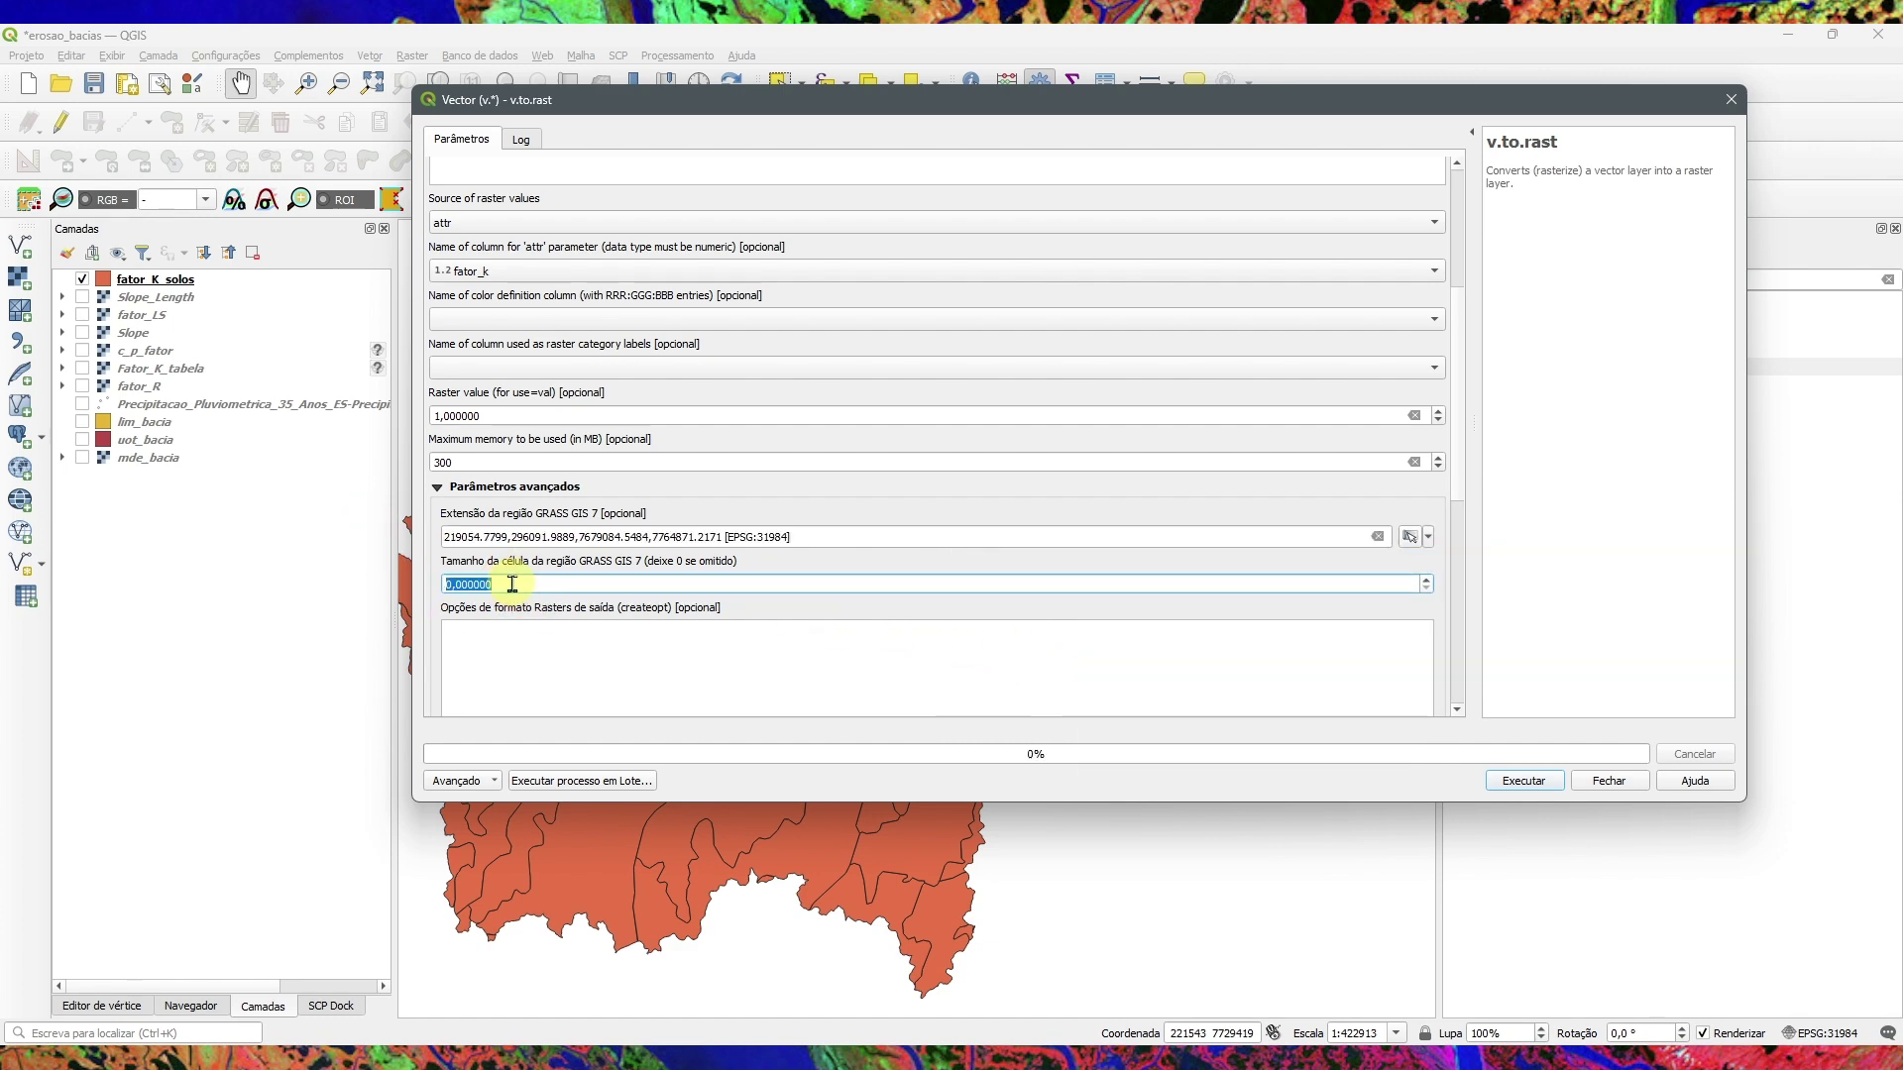
text(30)
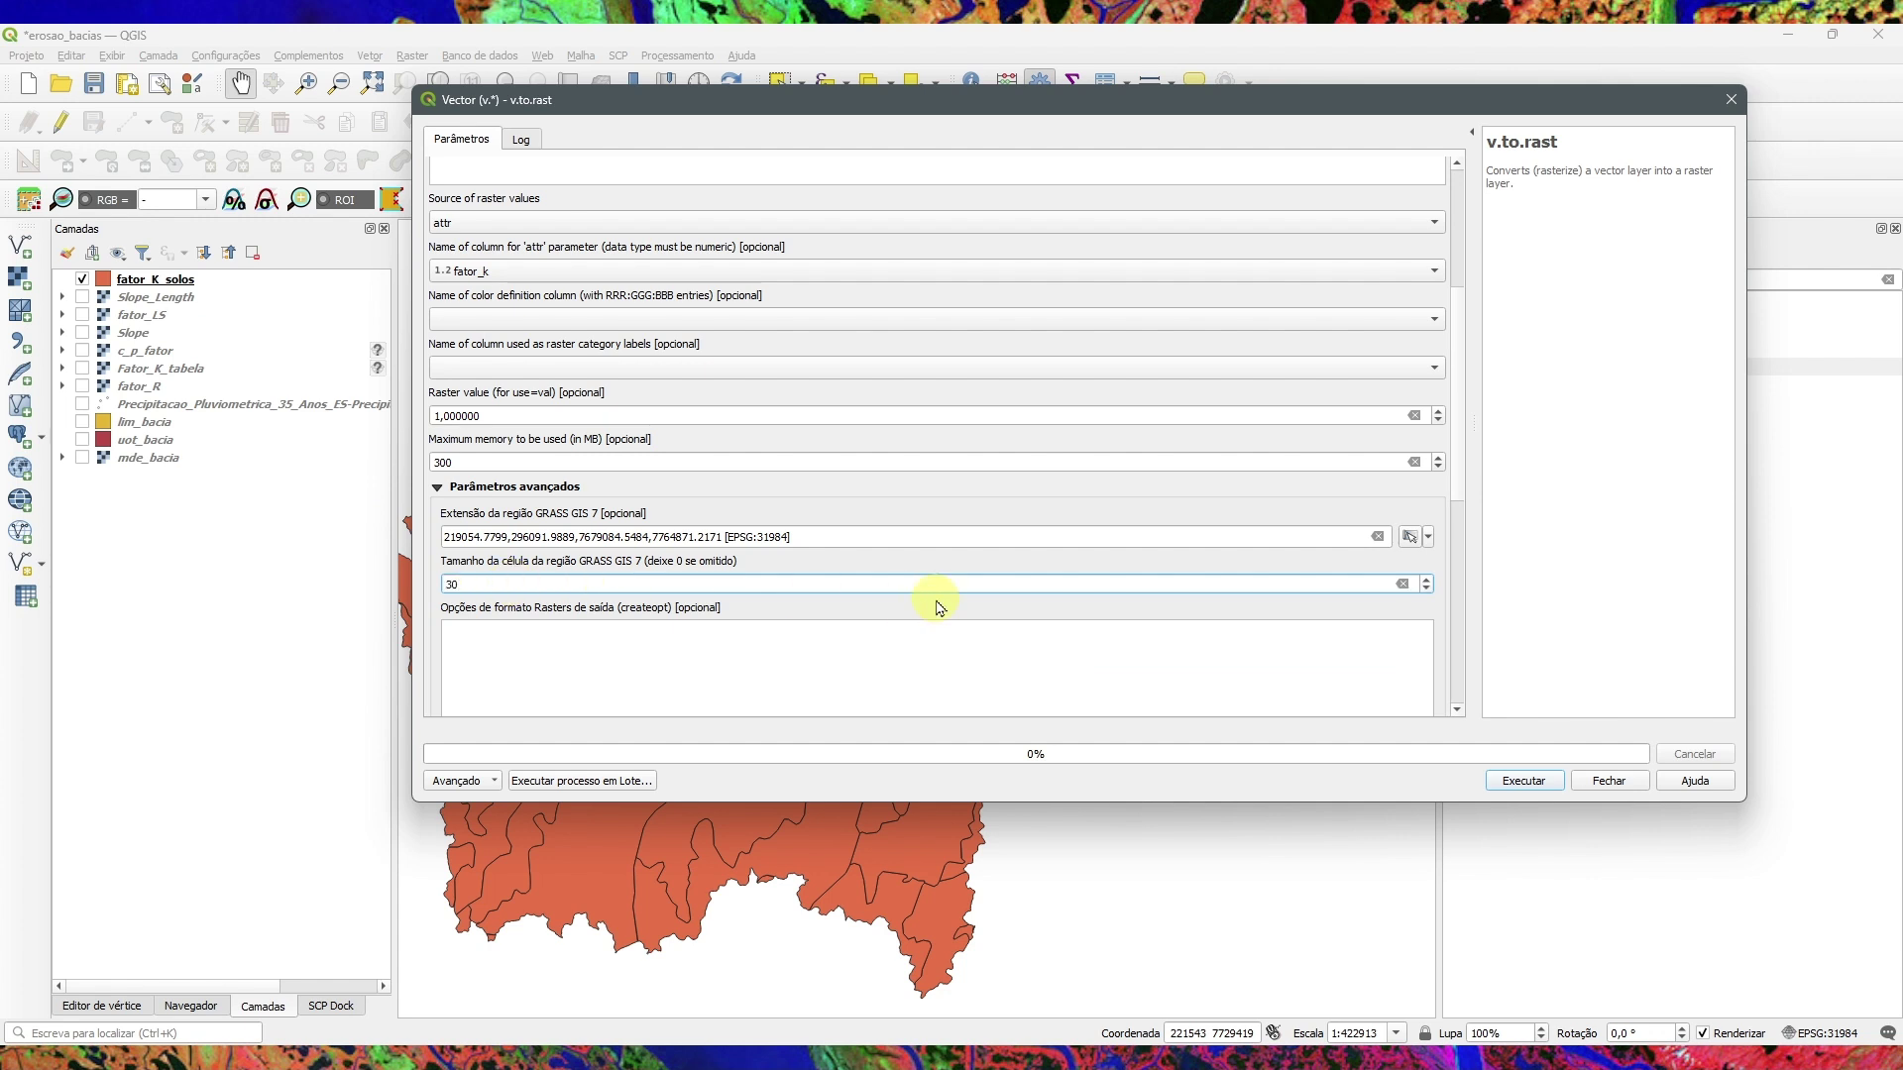
click(939, 565)
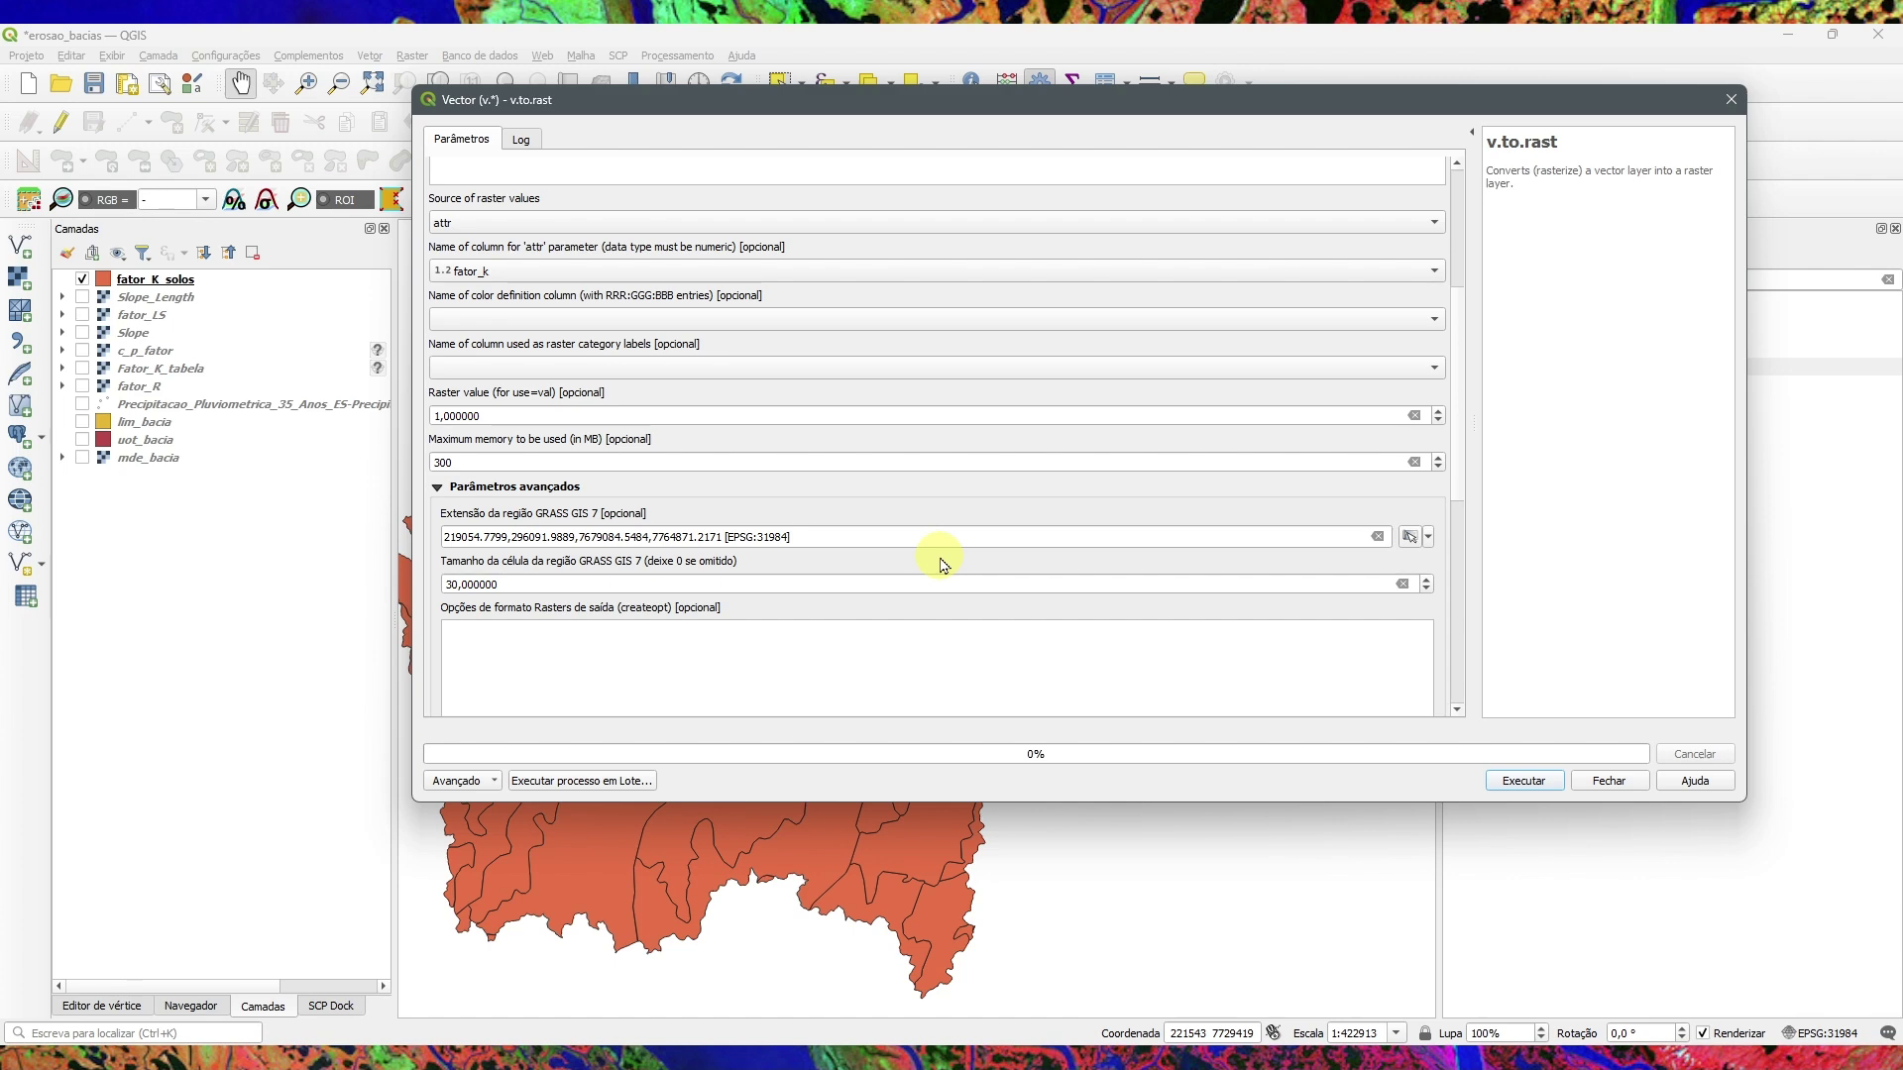
drag(1456, 401, 1449, 654)
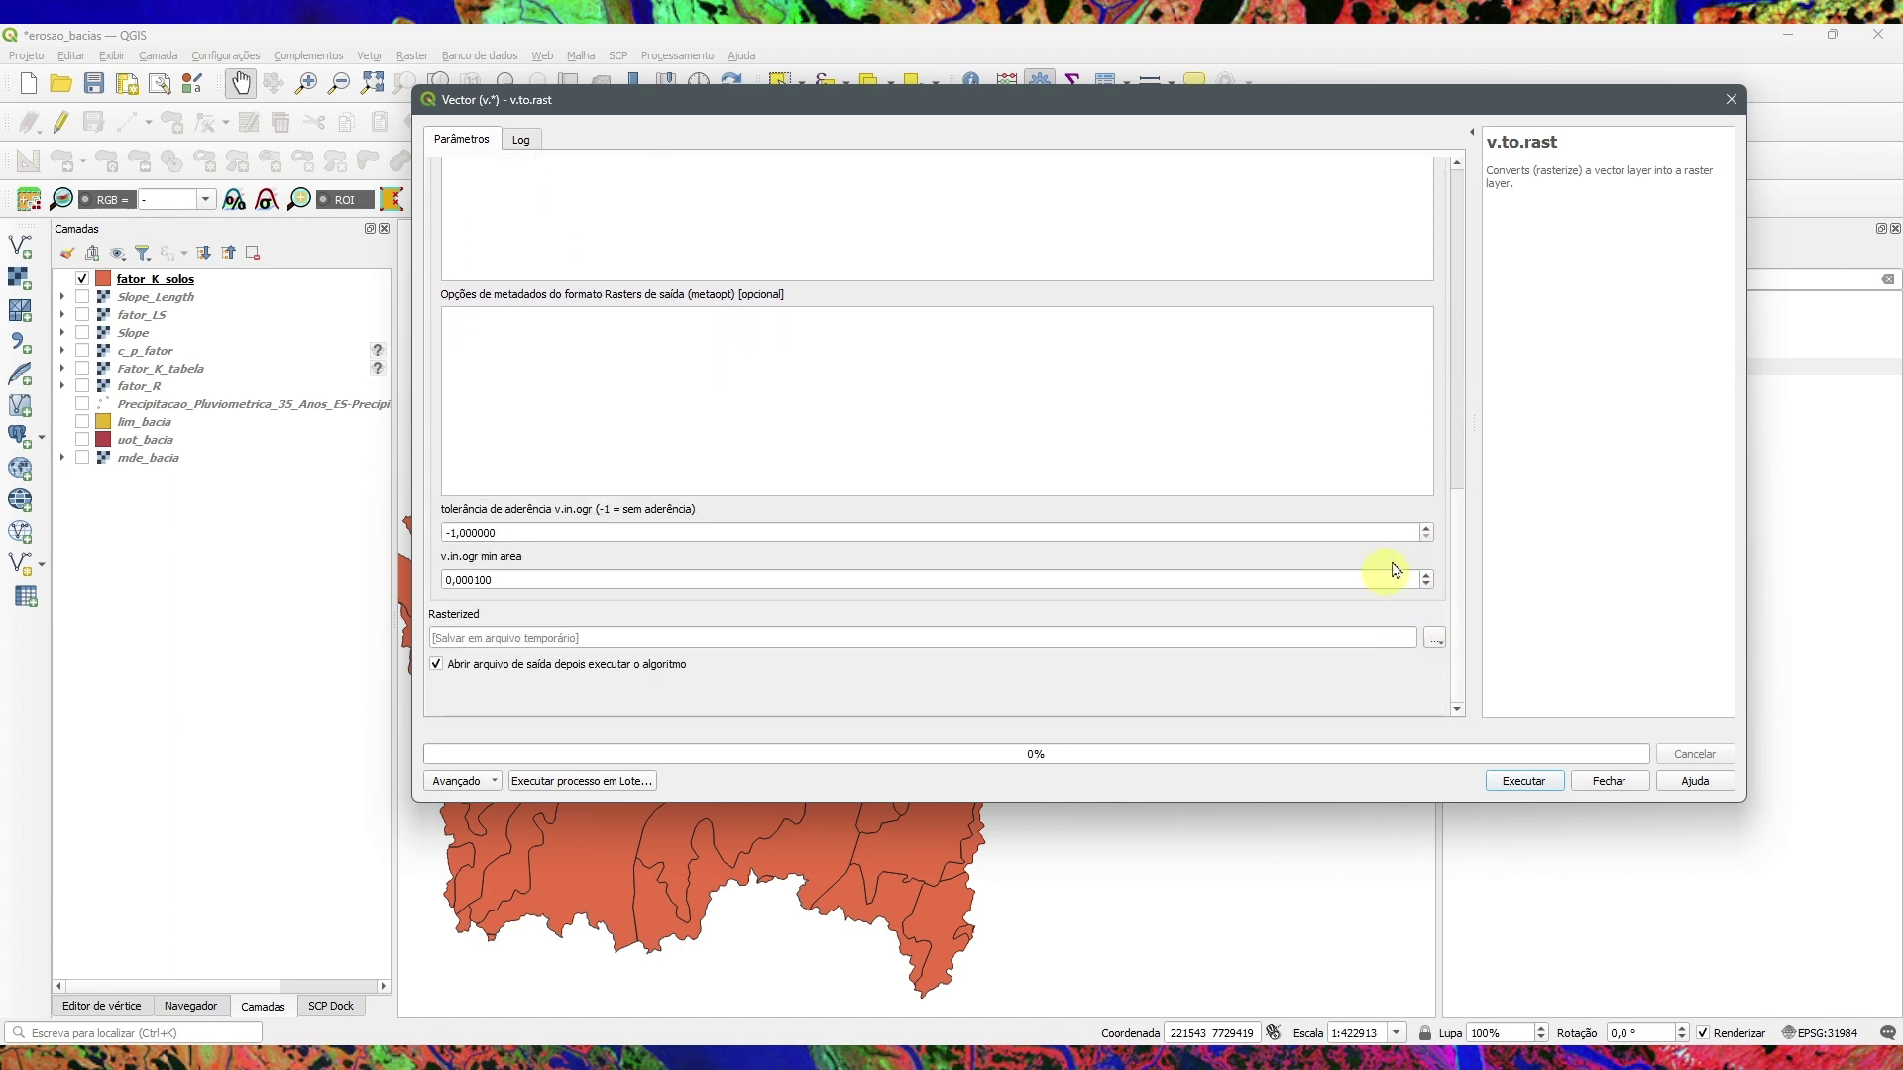
click(1524, 782)
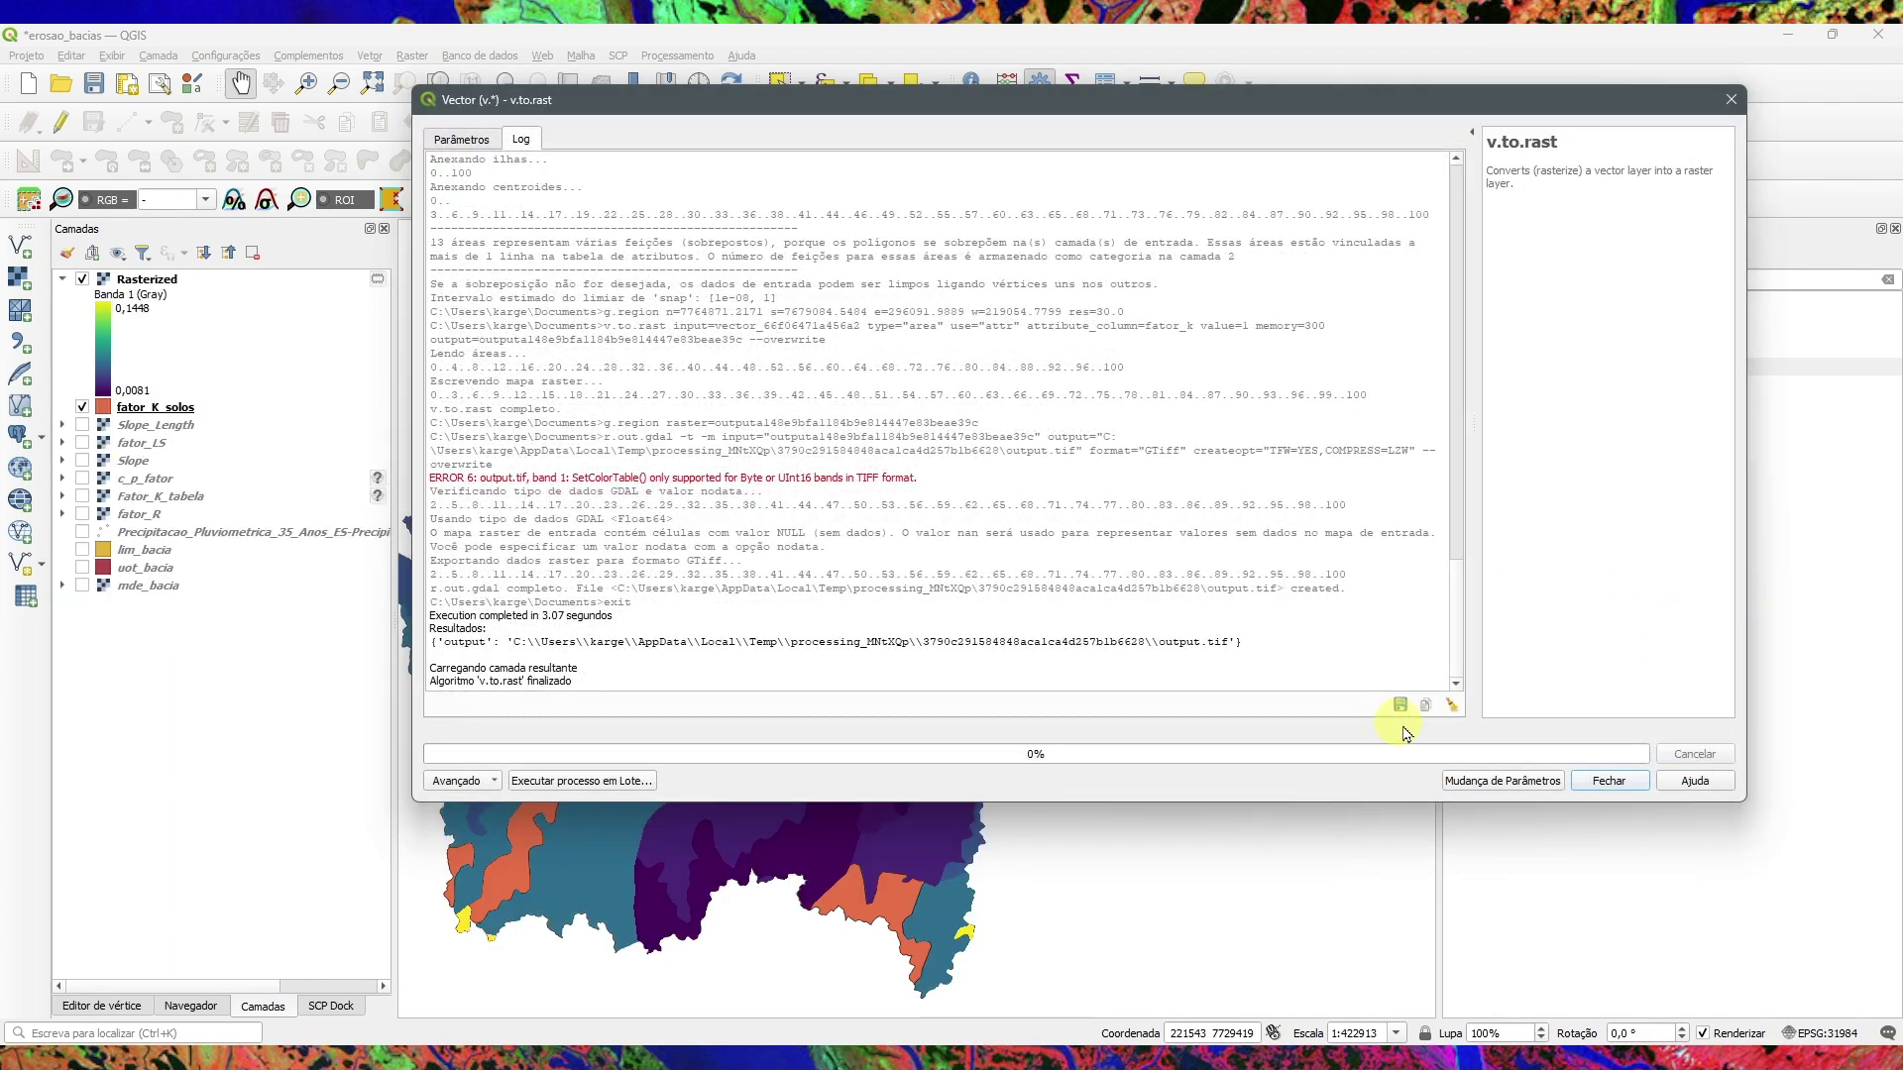
Step: Close the rasterization tool and compare the Rasterized layer with fator_K_solos on the map, leaving fator_K_solos hidden
click(1608, 781)
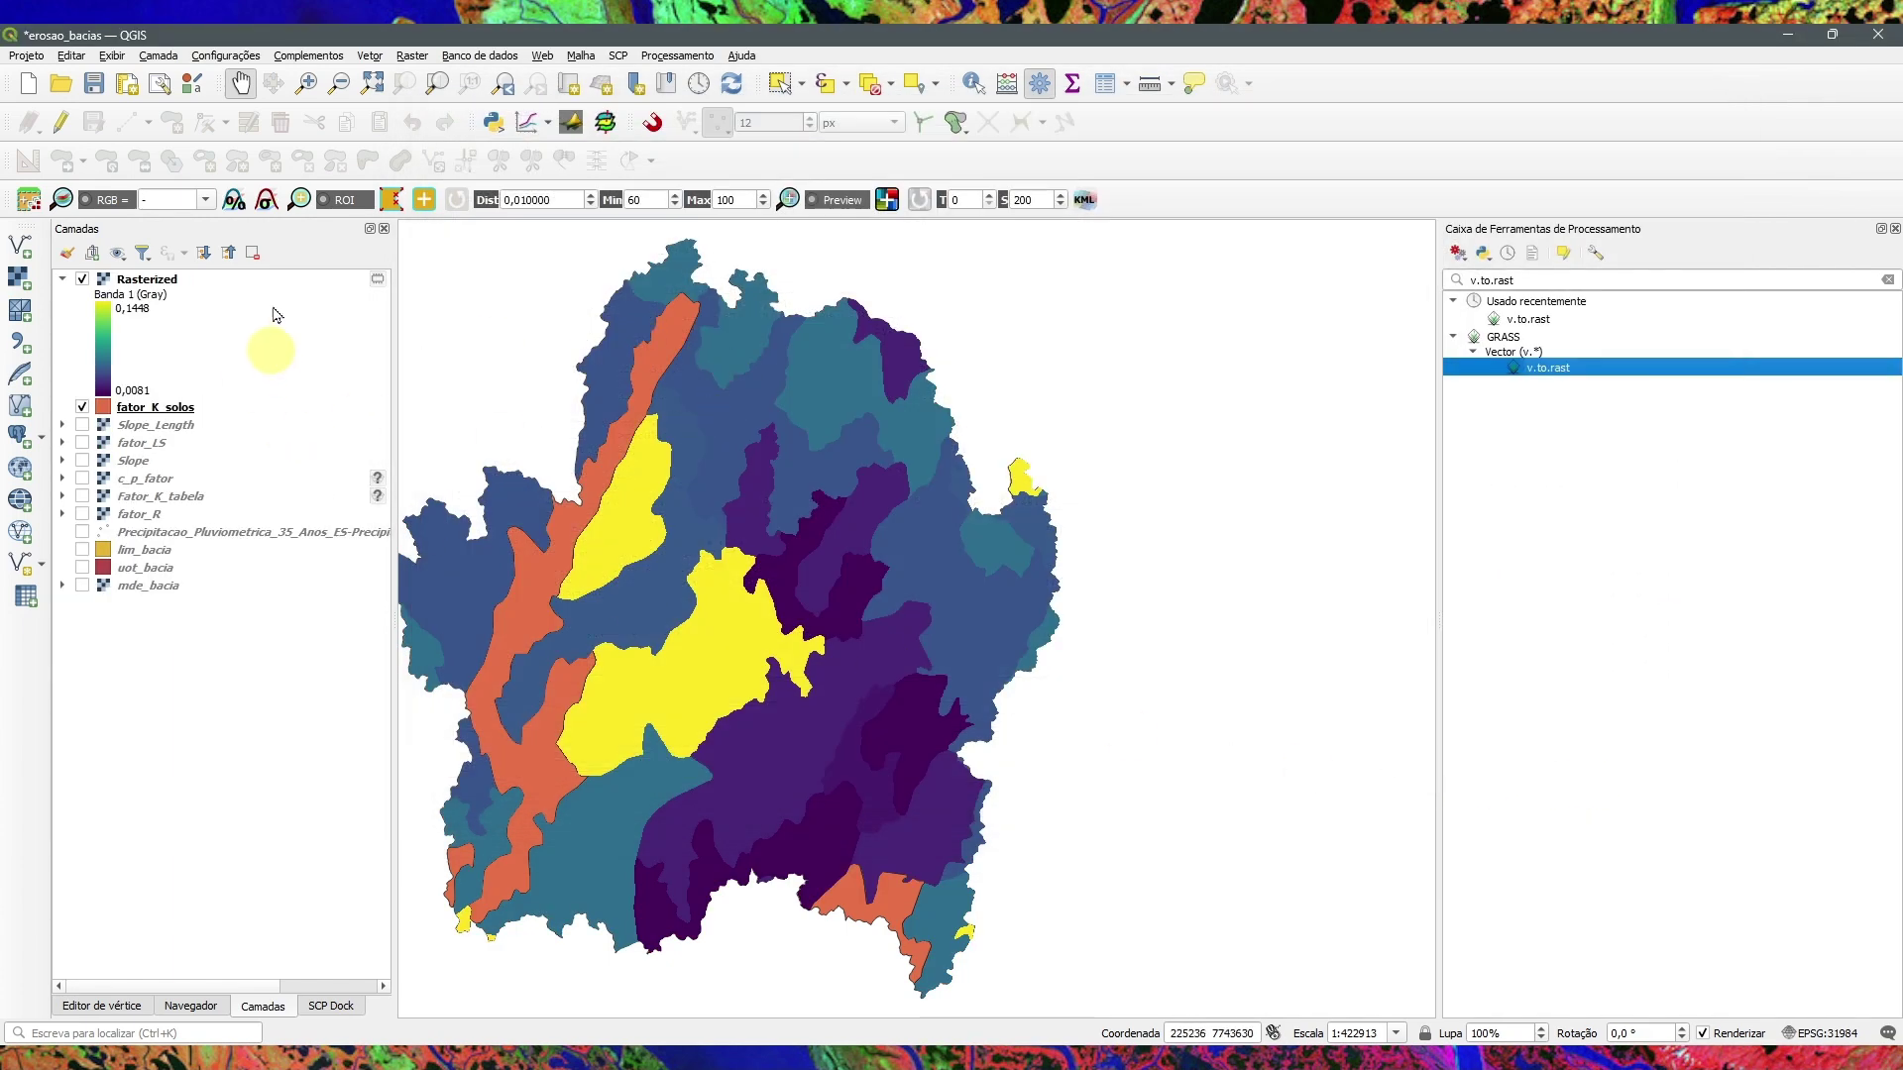
click(81, 408)
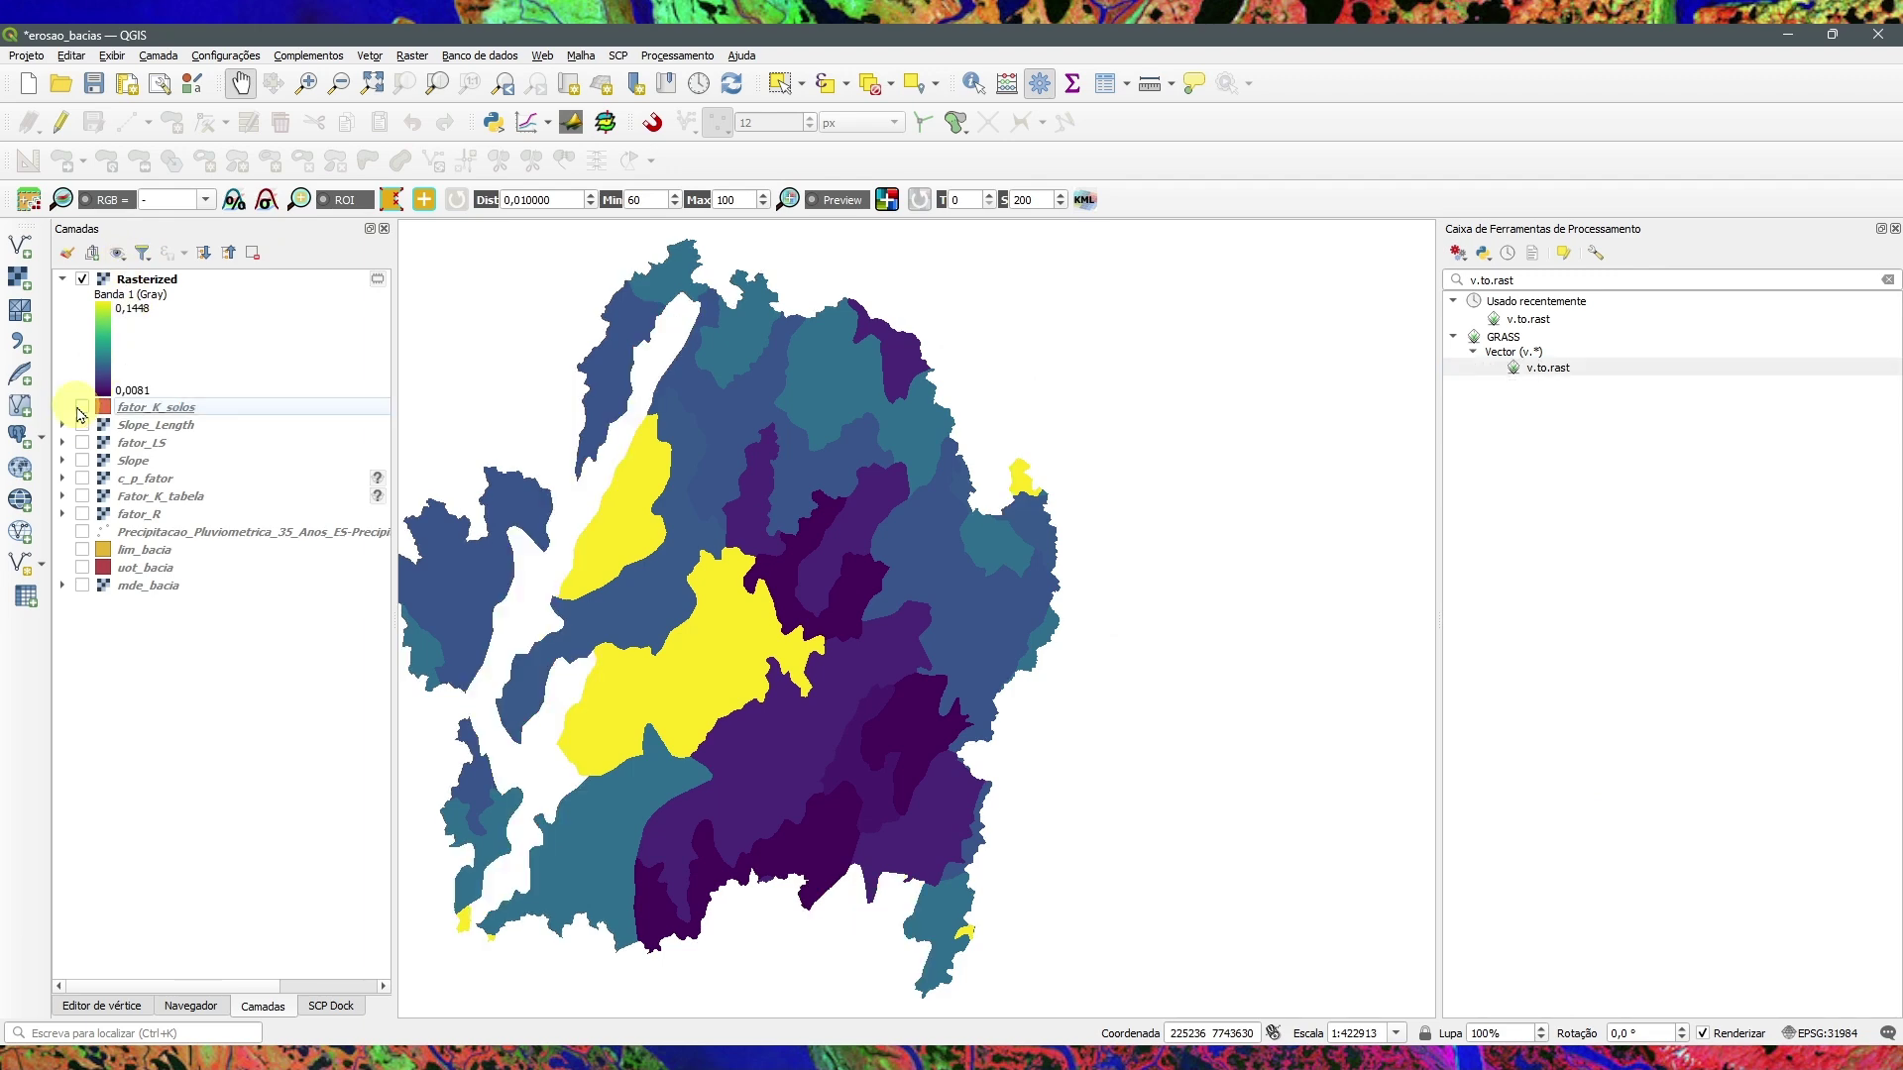
click(81, 408)
click(81, 408)
click(81, 409)
click(81, 408)
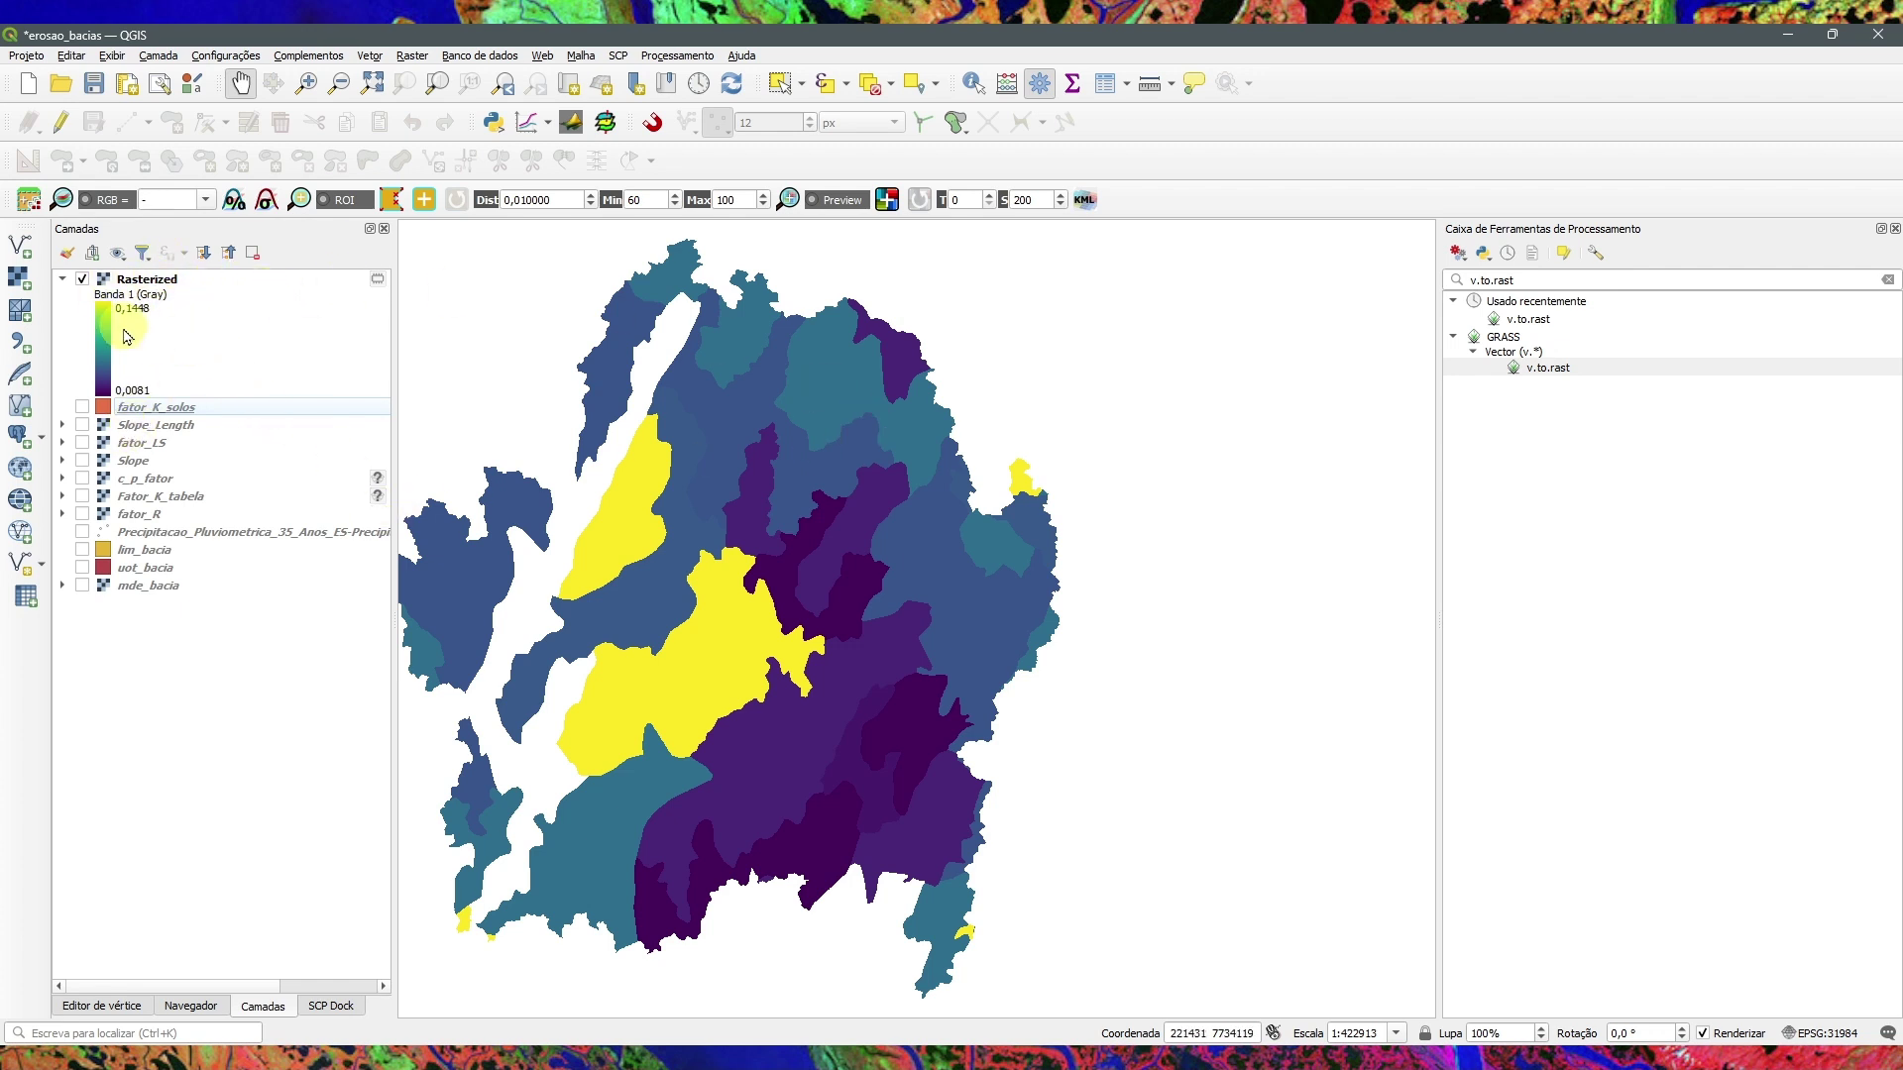
click(82, 406)
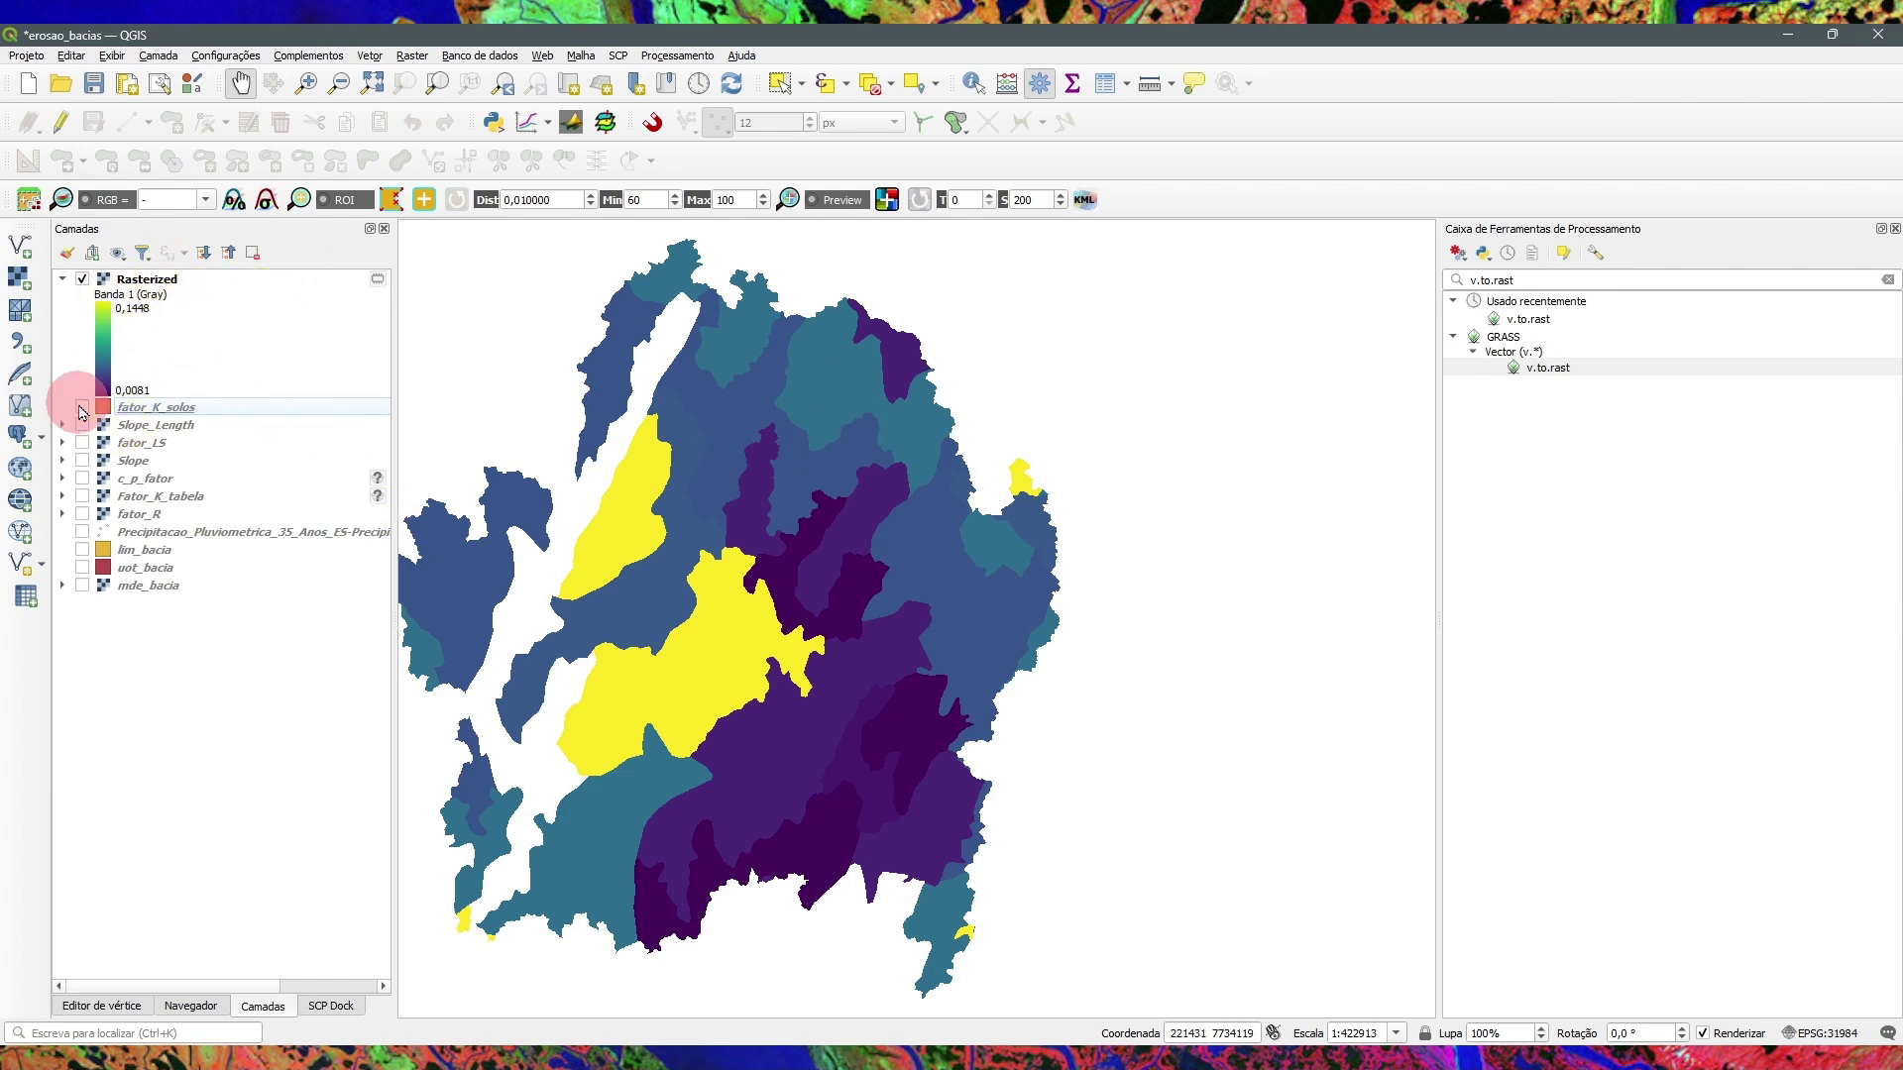
click(81, 280)
click(81, 281)
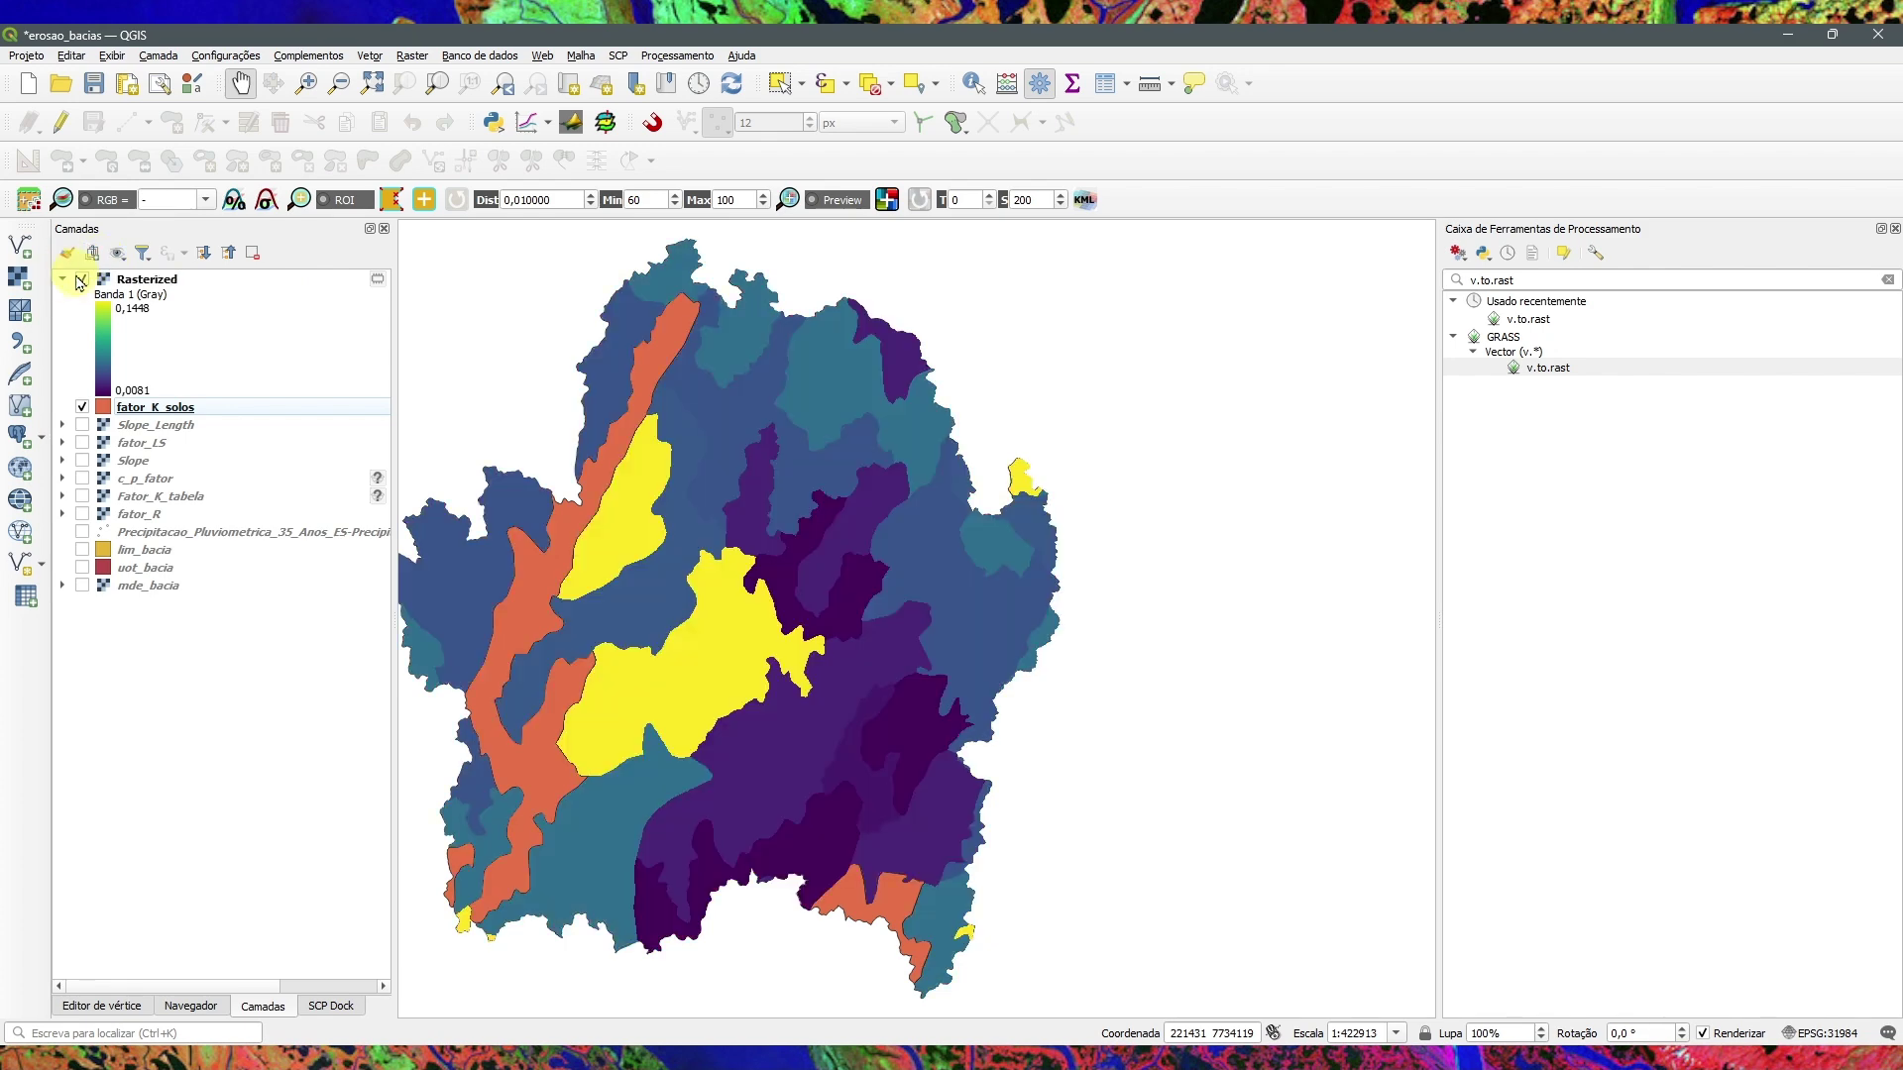
click(82, 407)
Step: Change the Rasterized layer's colour gradient to Spectral and reclassify its values in continuous mode
double_click(139, 280)
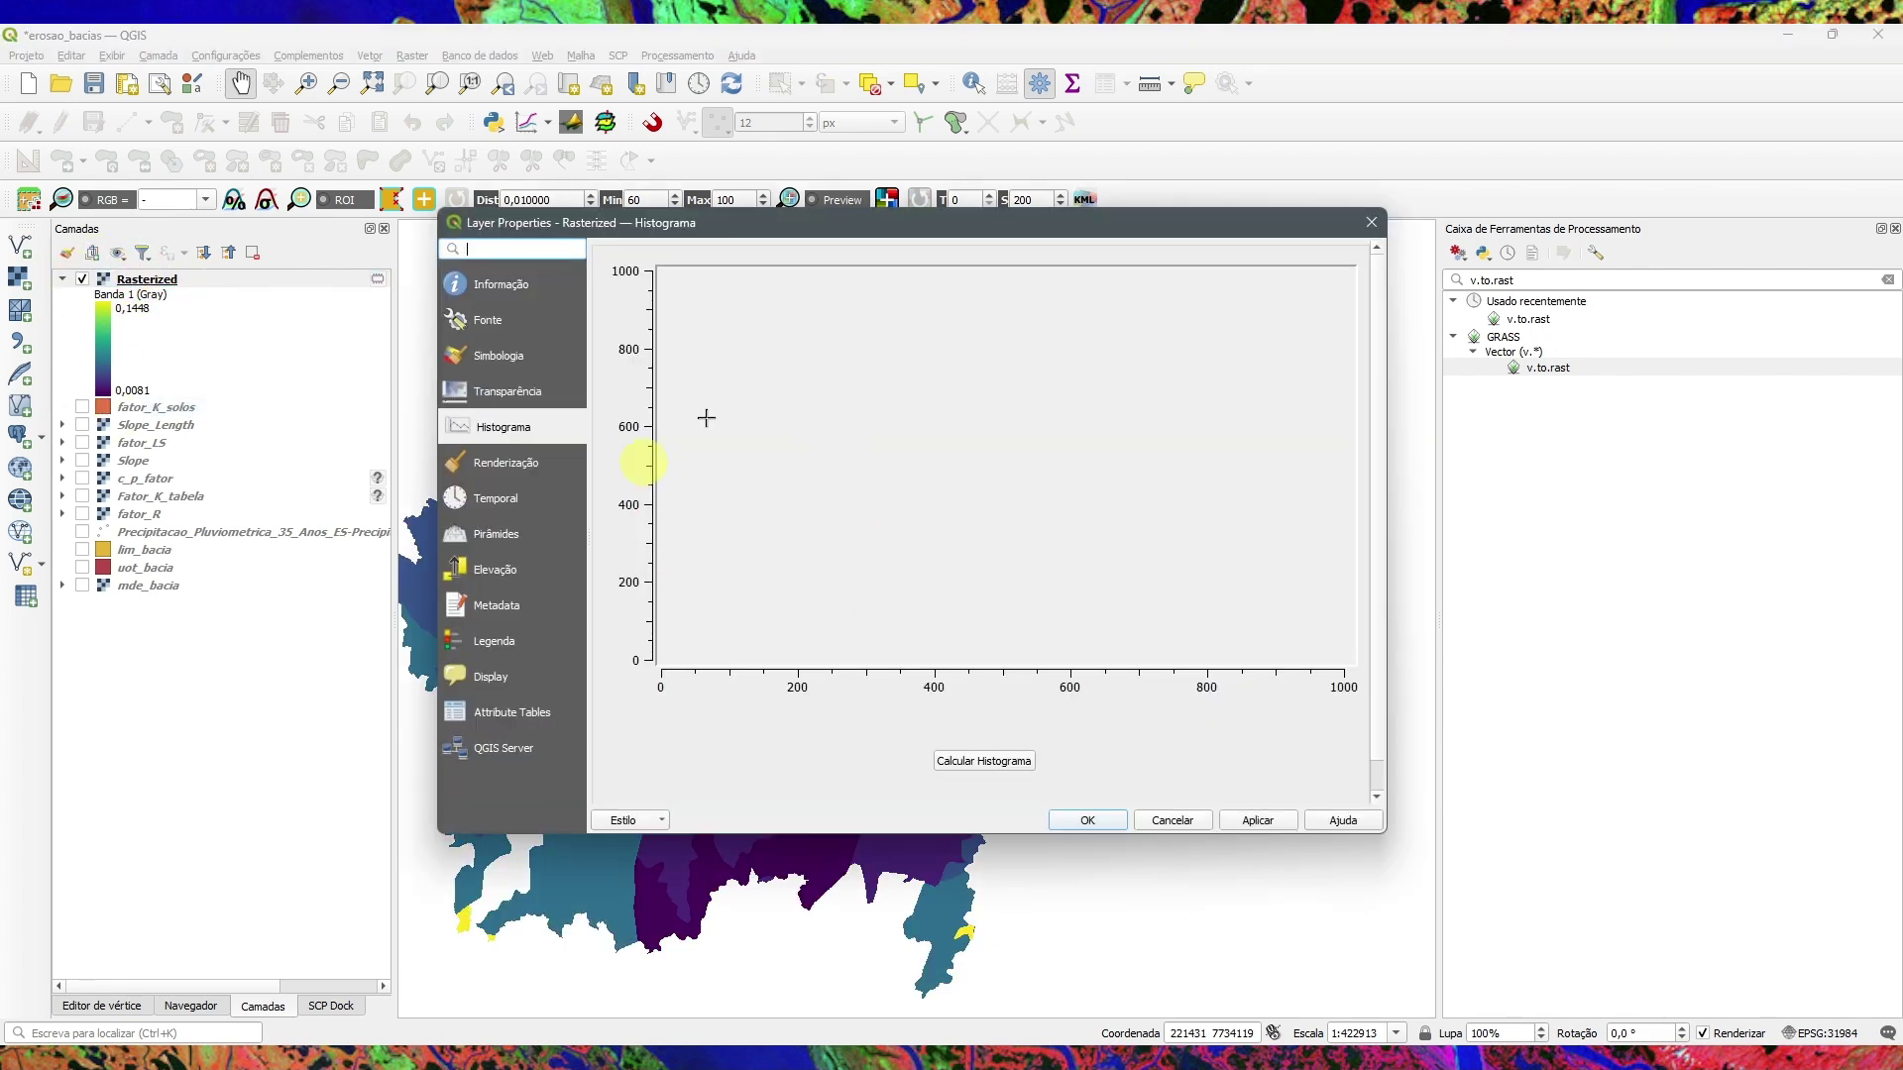
click(474, 356)
scroll(783, 605, down, 20)
scroll(791, 607, up, 20)
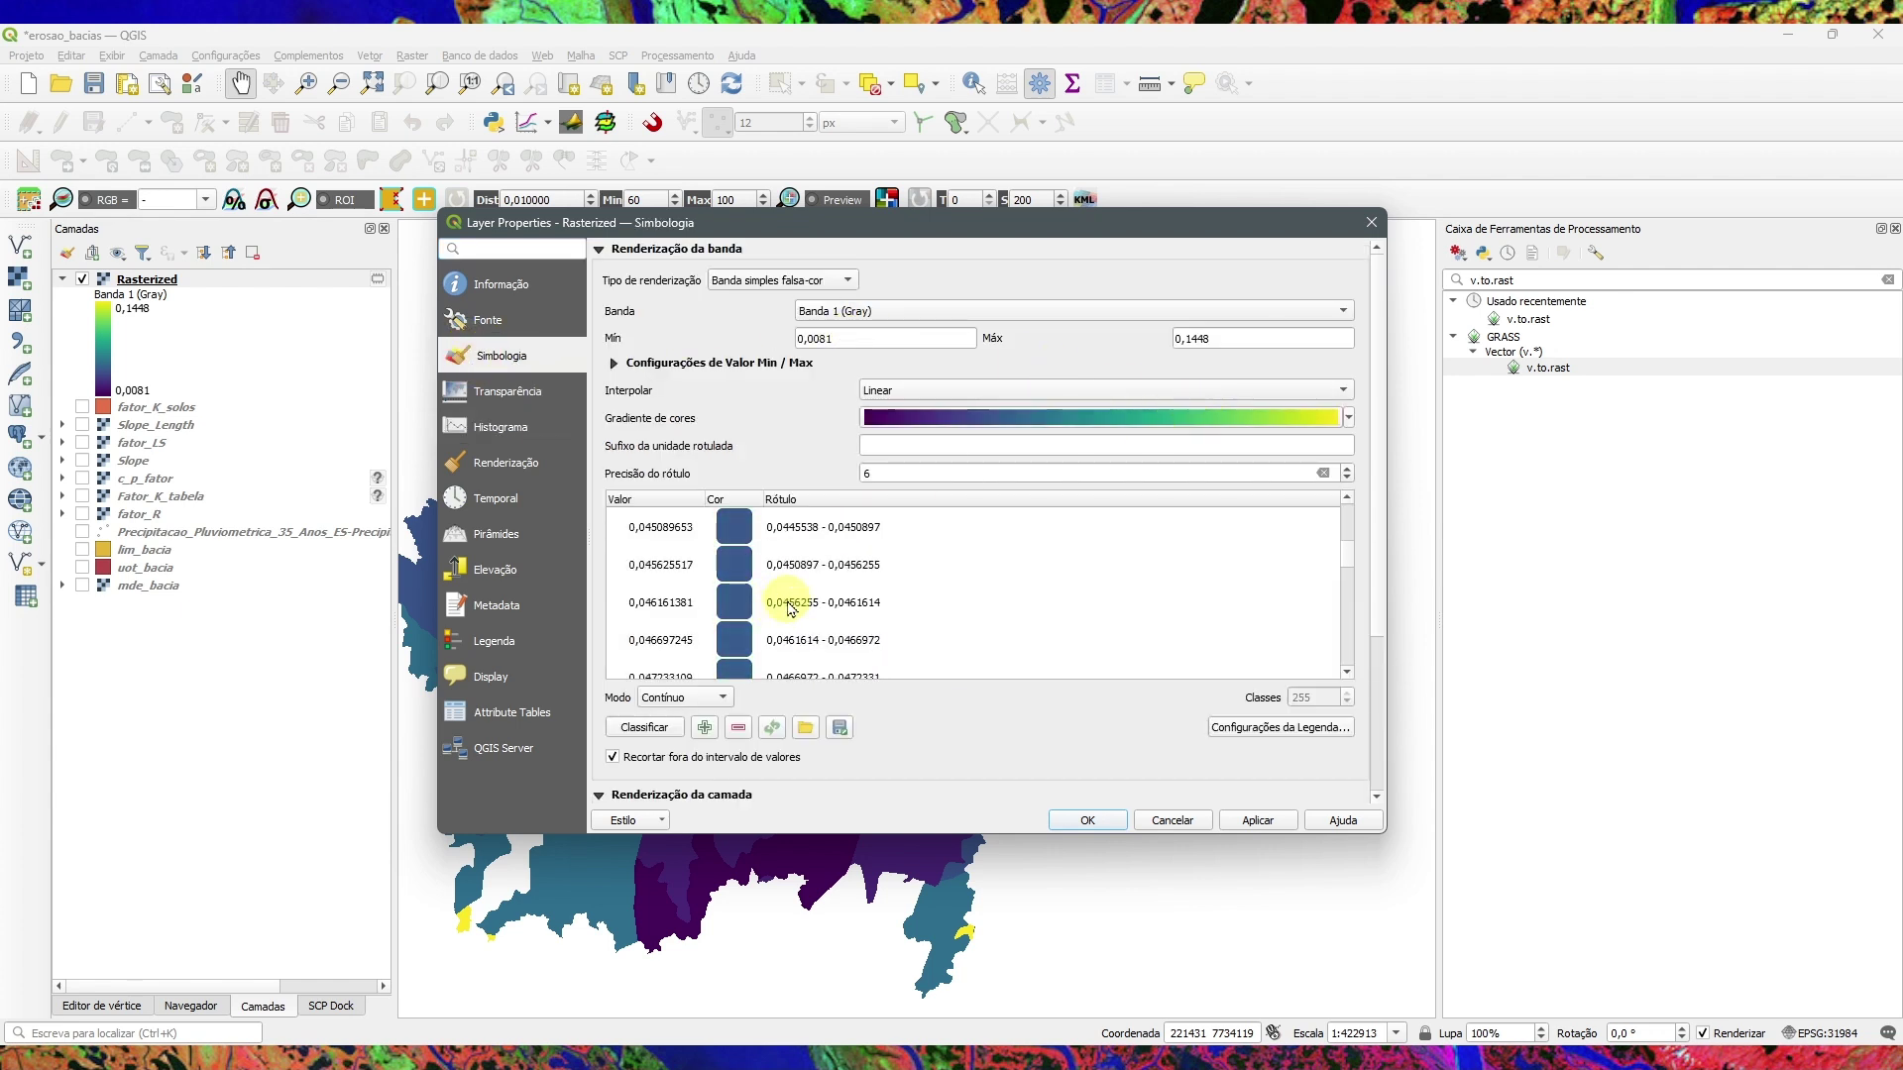
scroll(791, 608, down, 2)
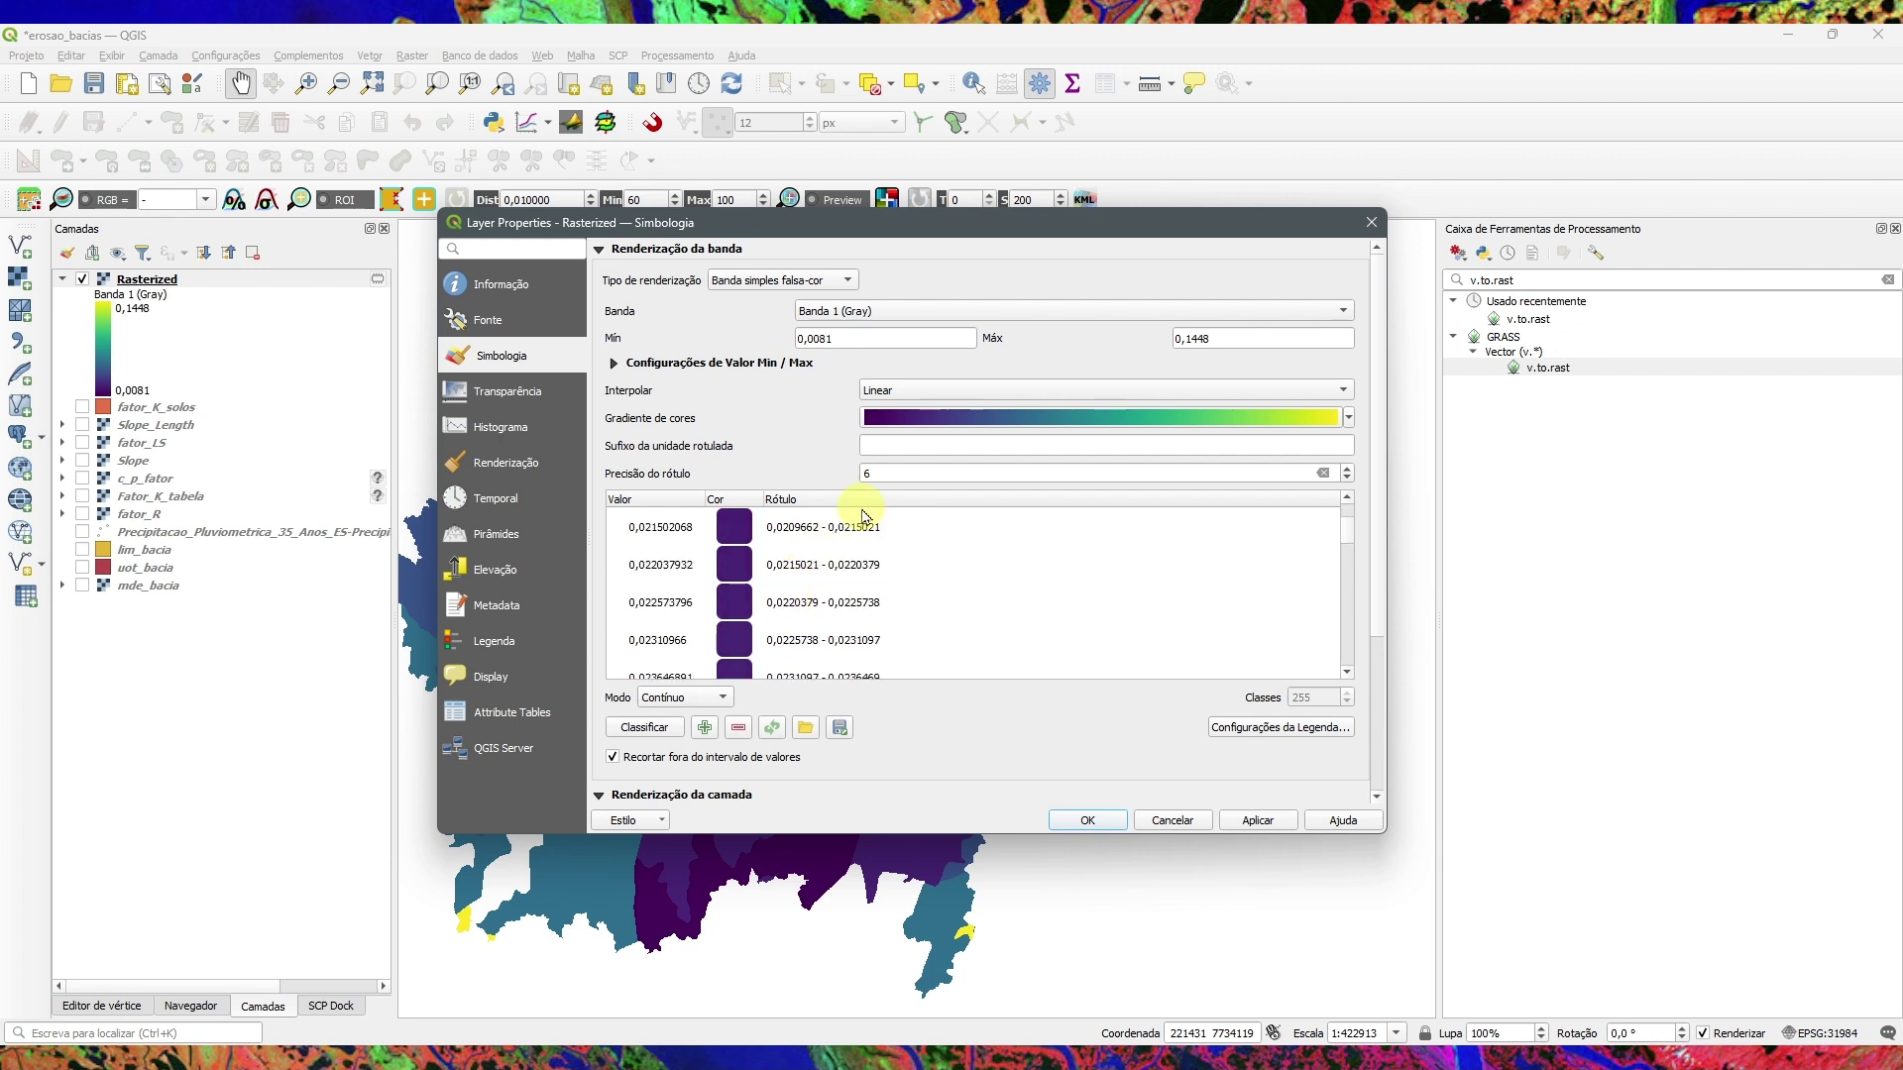
click(1355, 417)
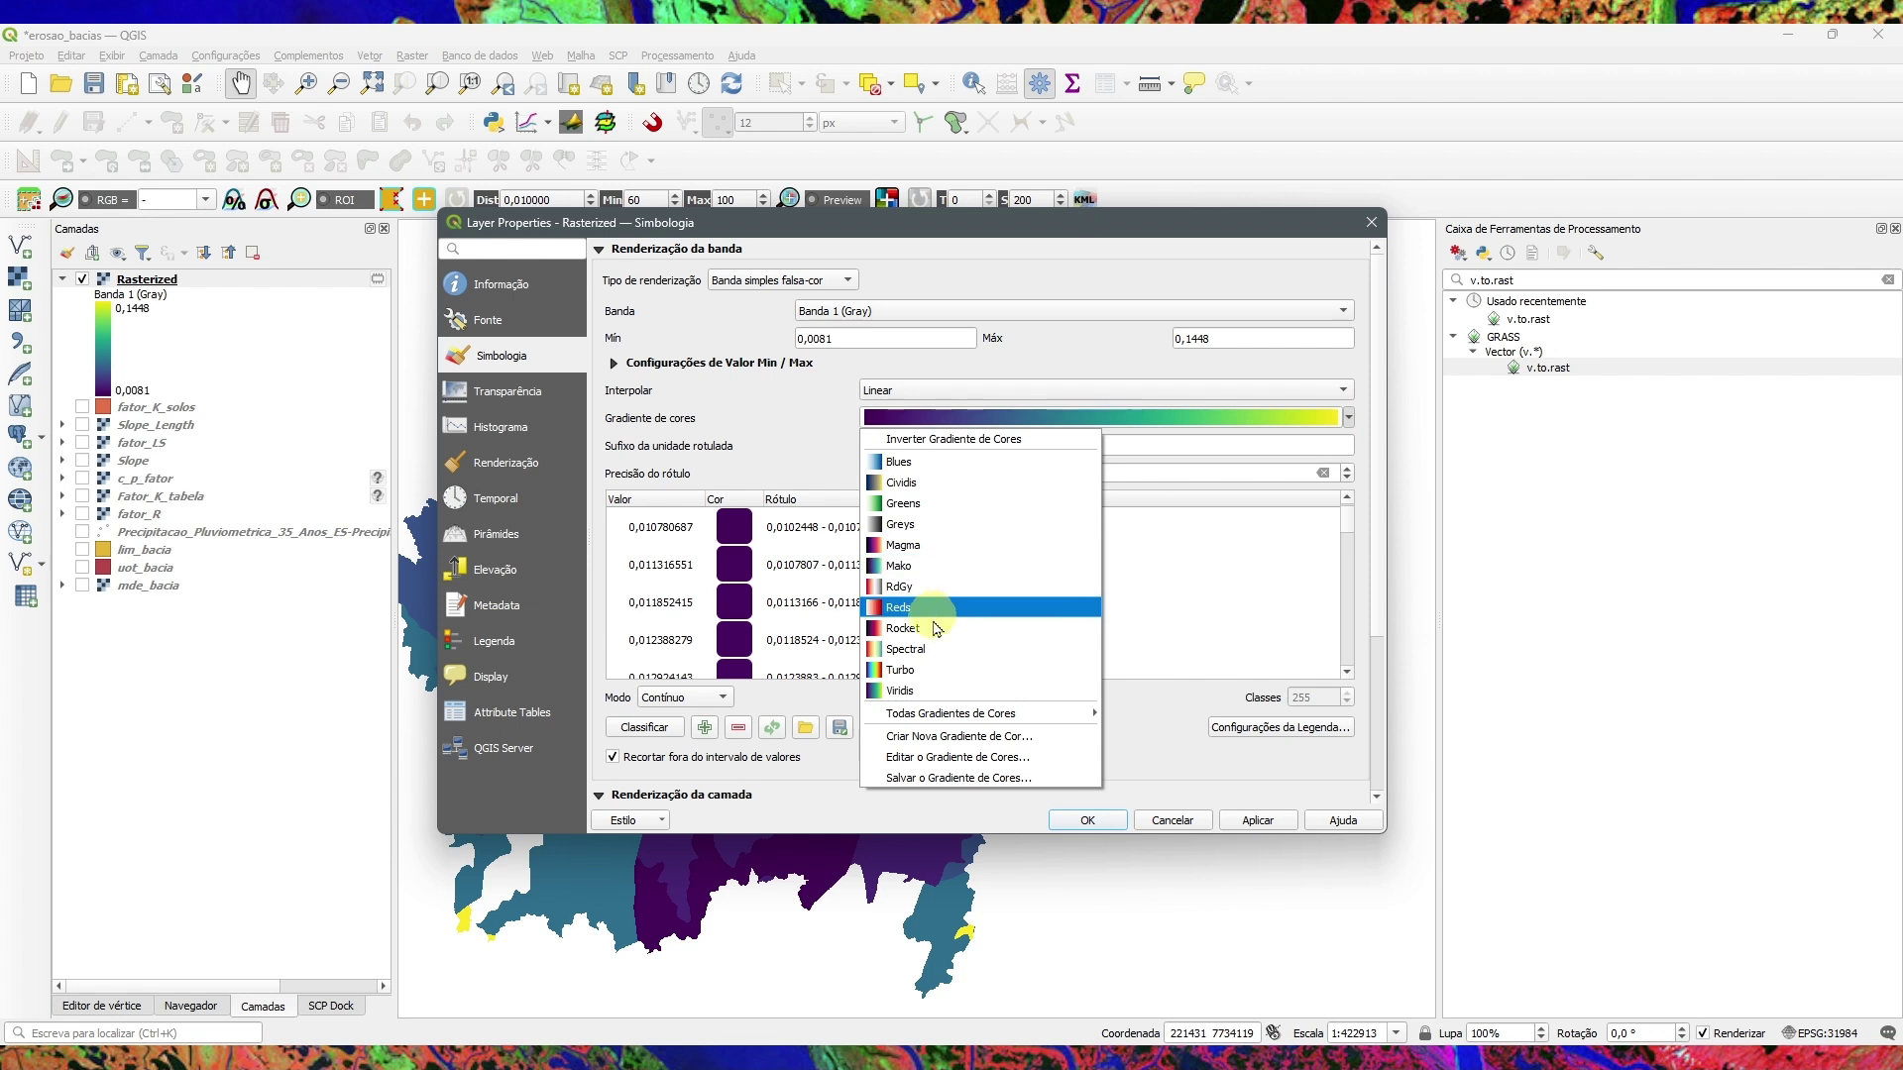
click(936, 652)
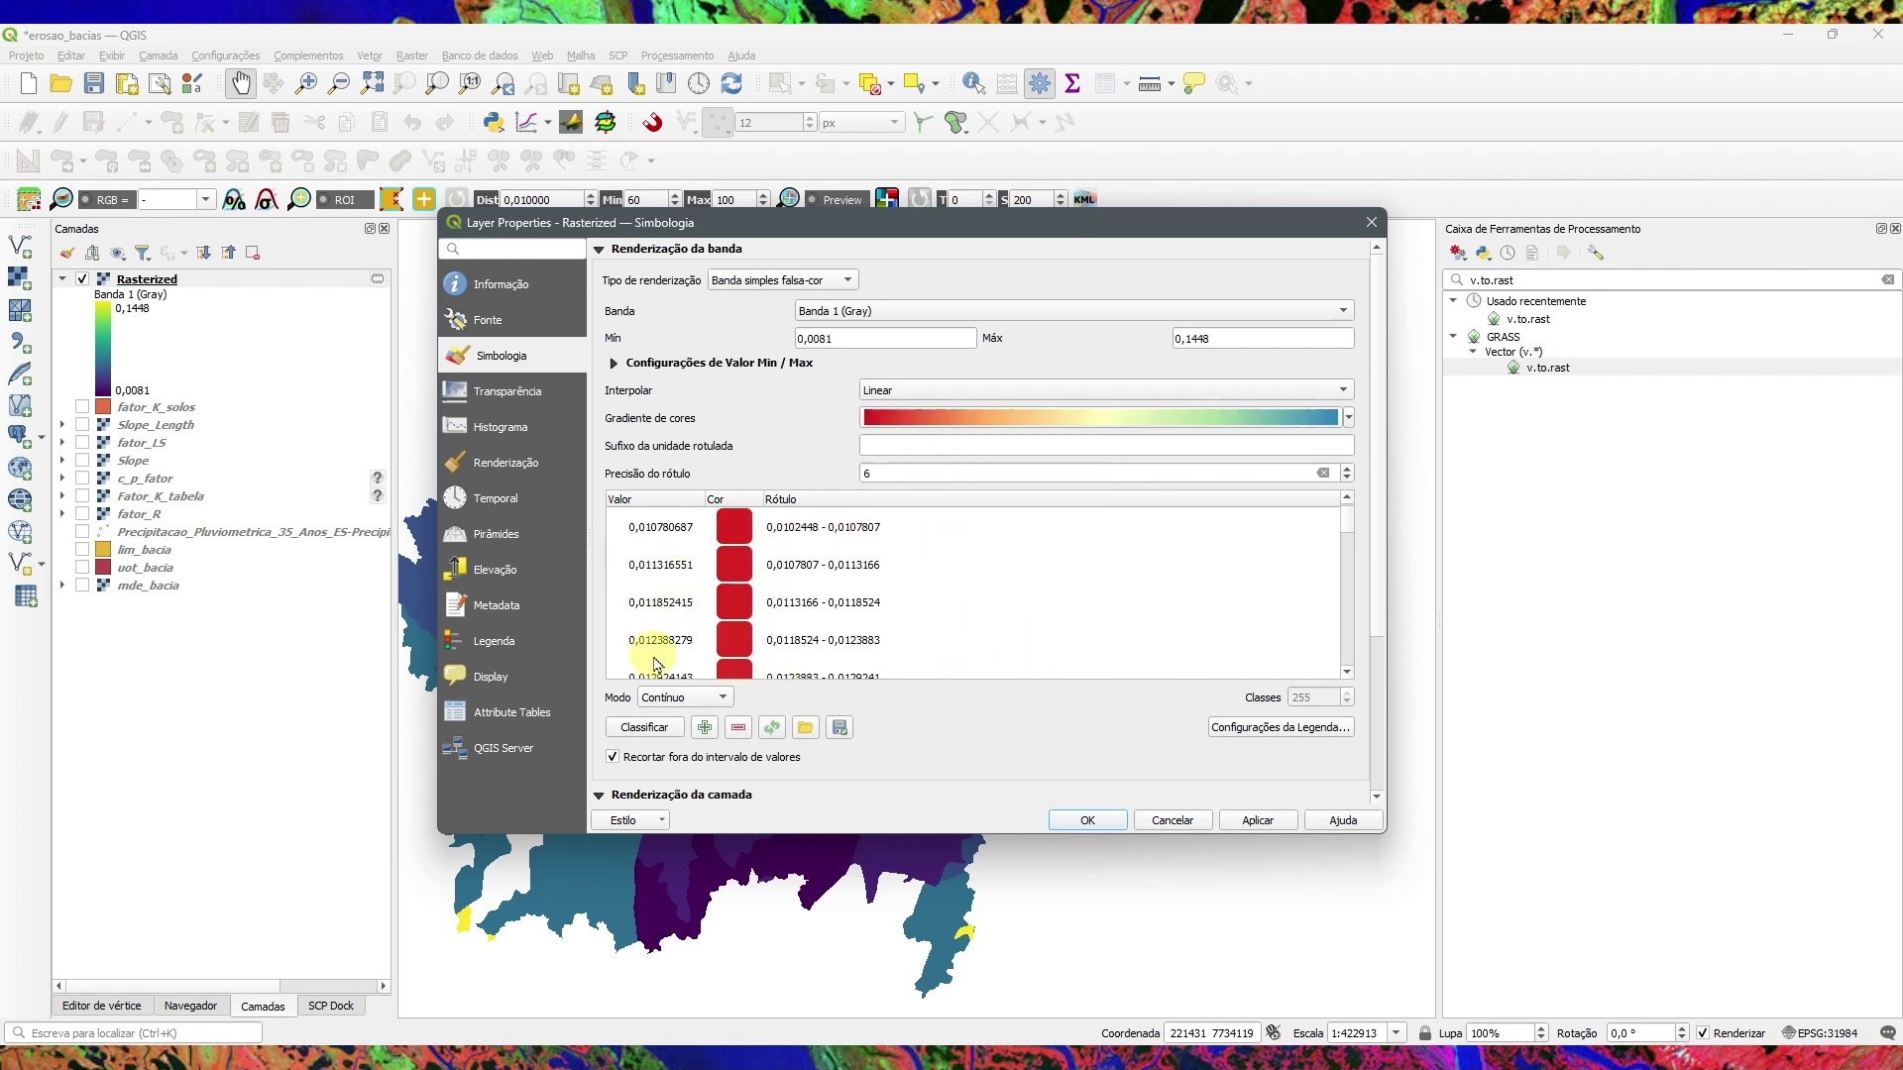
click(655, 735)
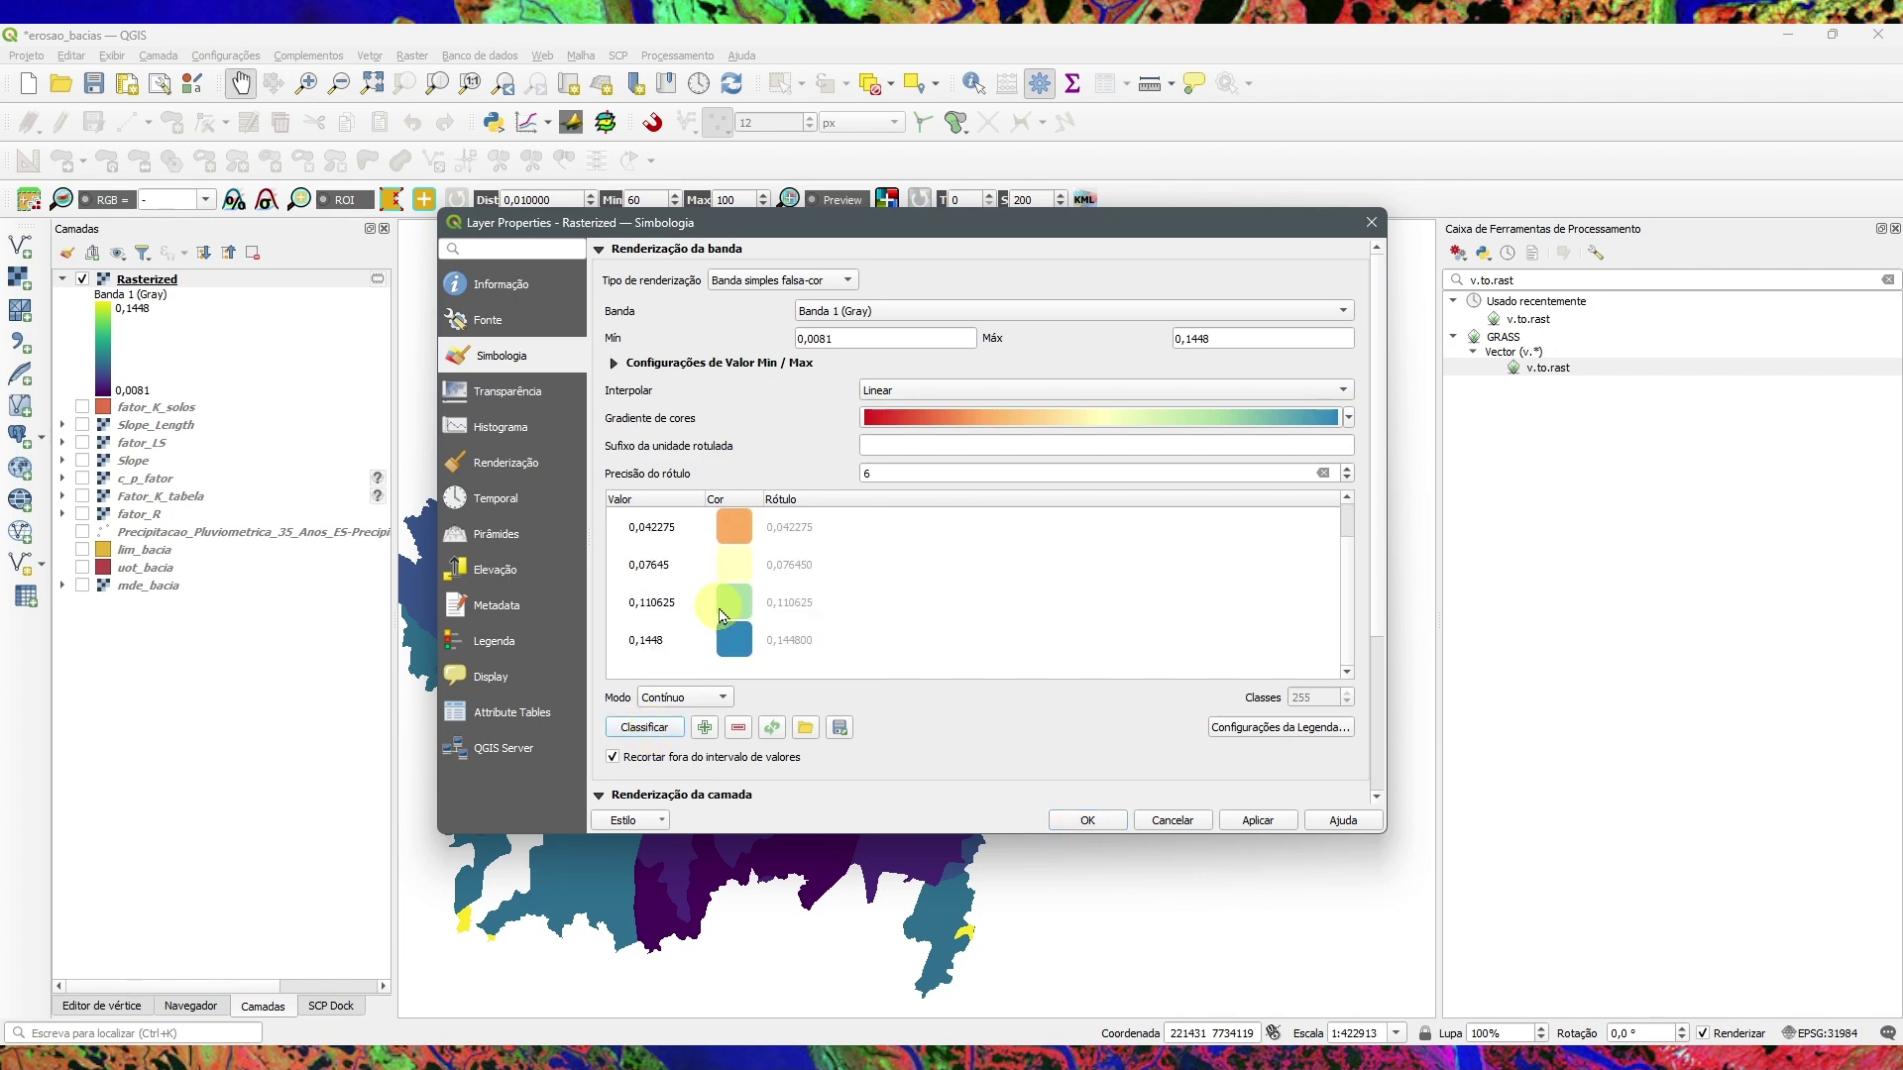
Step: Review the remaining symbology settings of the Rasterized layer and apply the Spectral style, keeping the gradient uninverted
scroll(912, 589, down, 3)
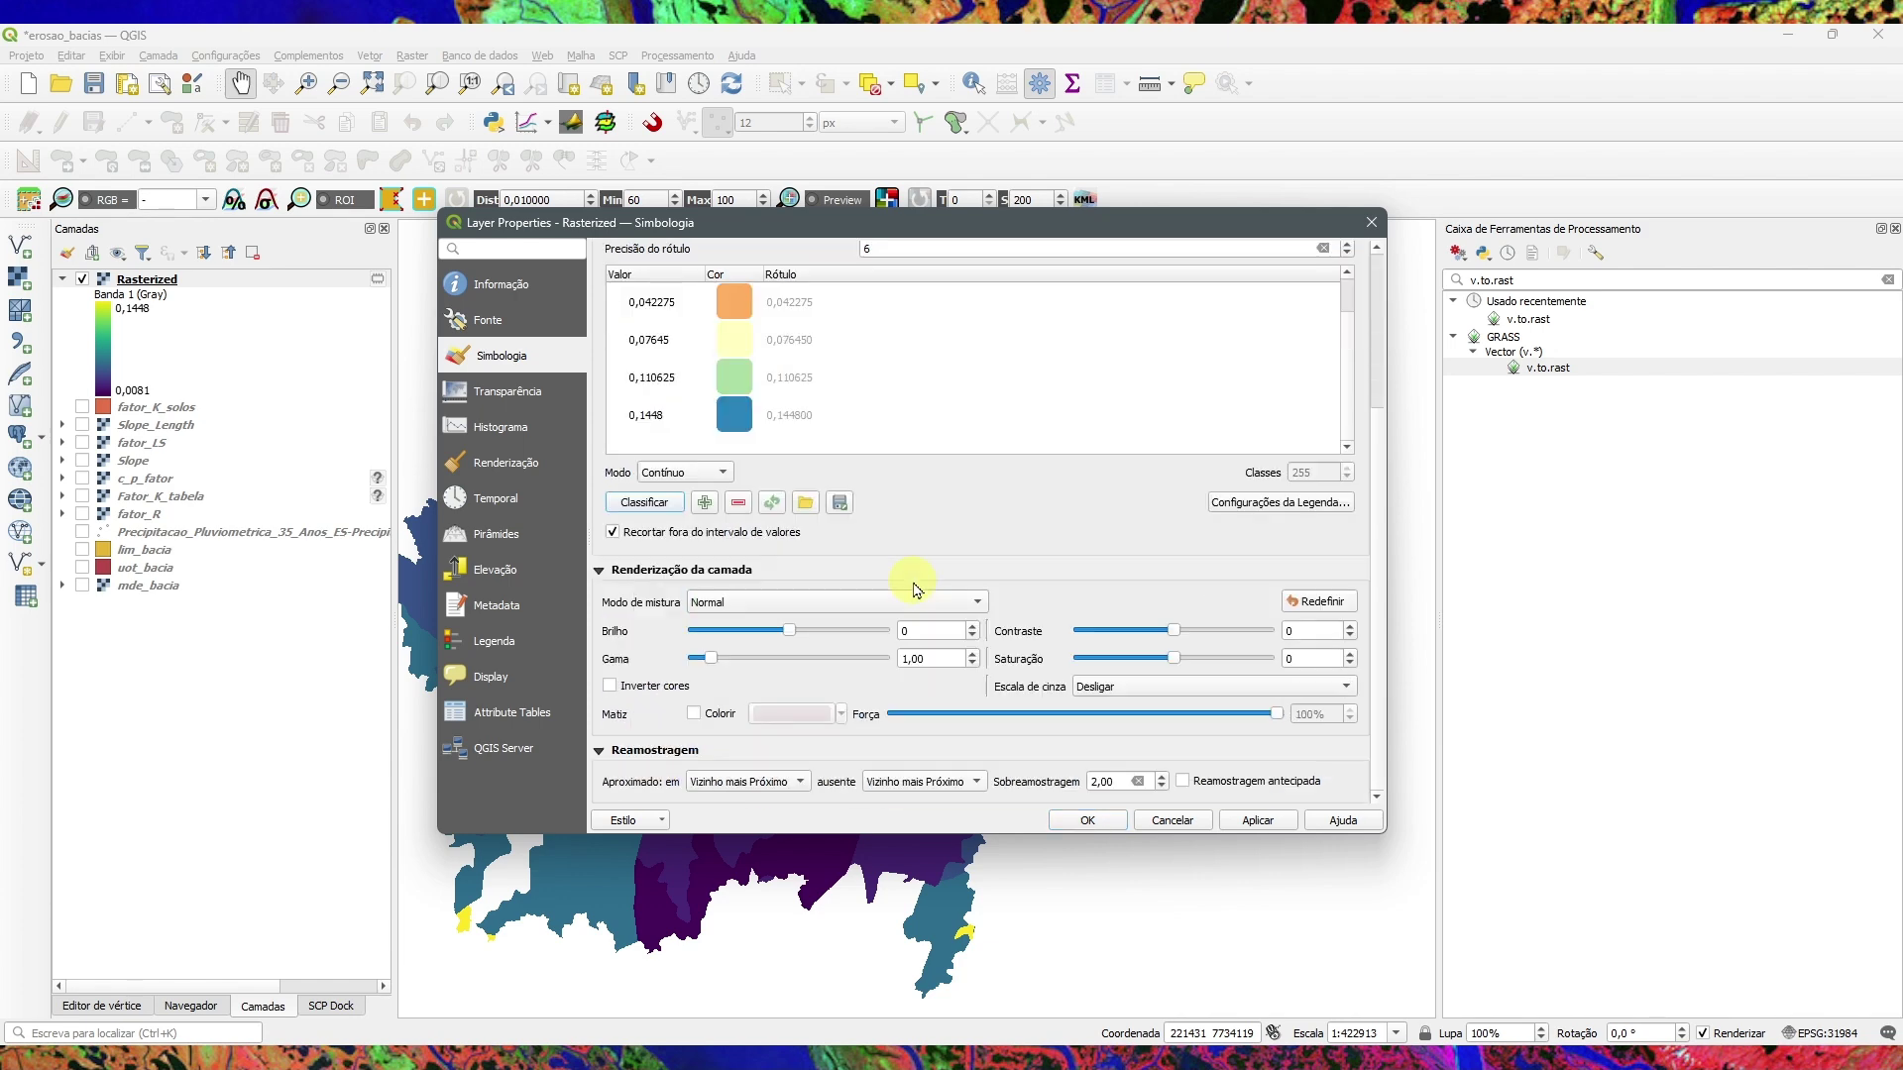
scroll(1110, 456, up, 2)
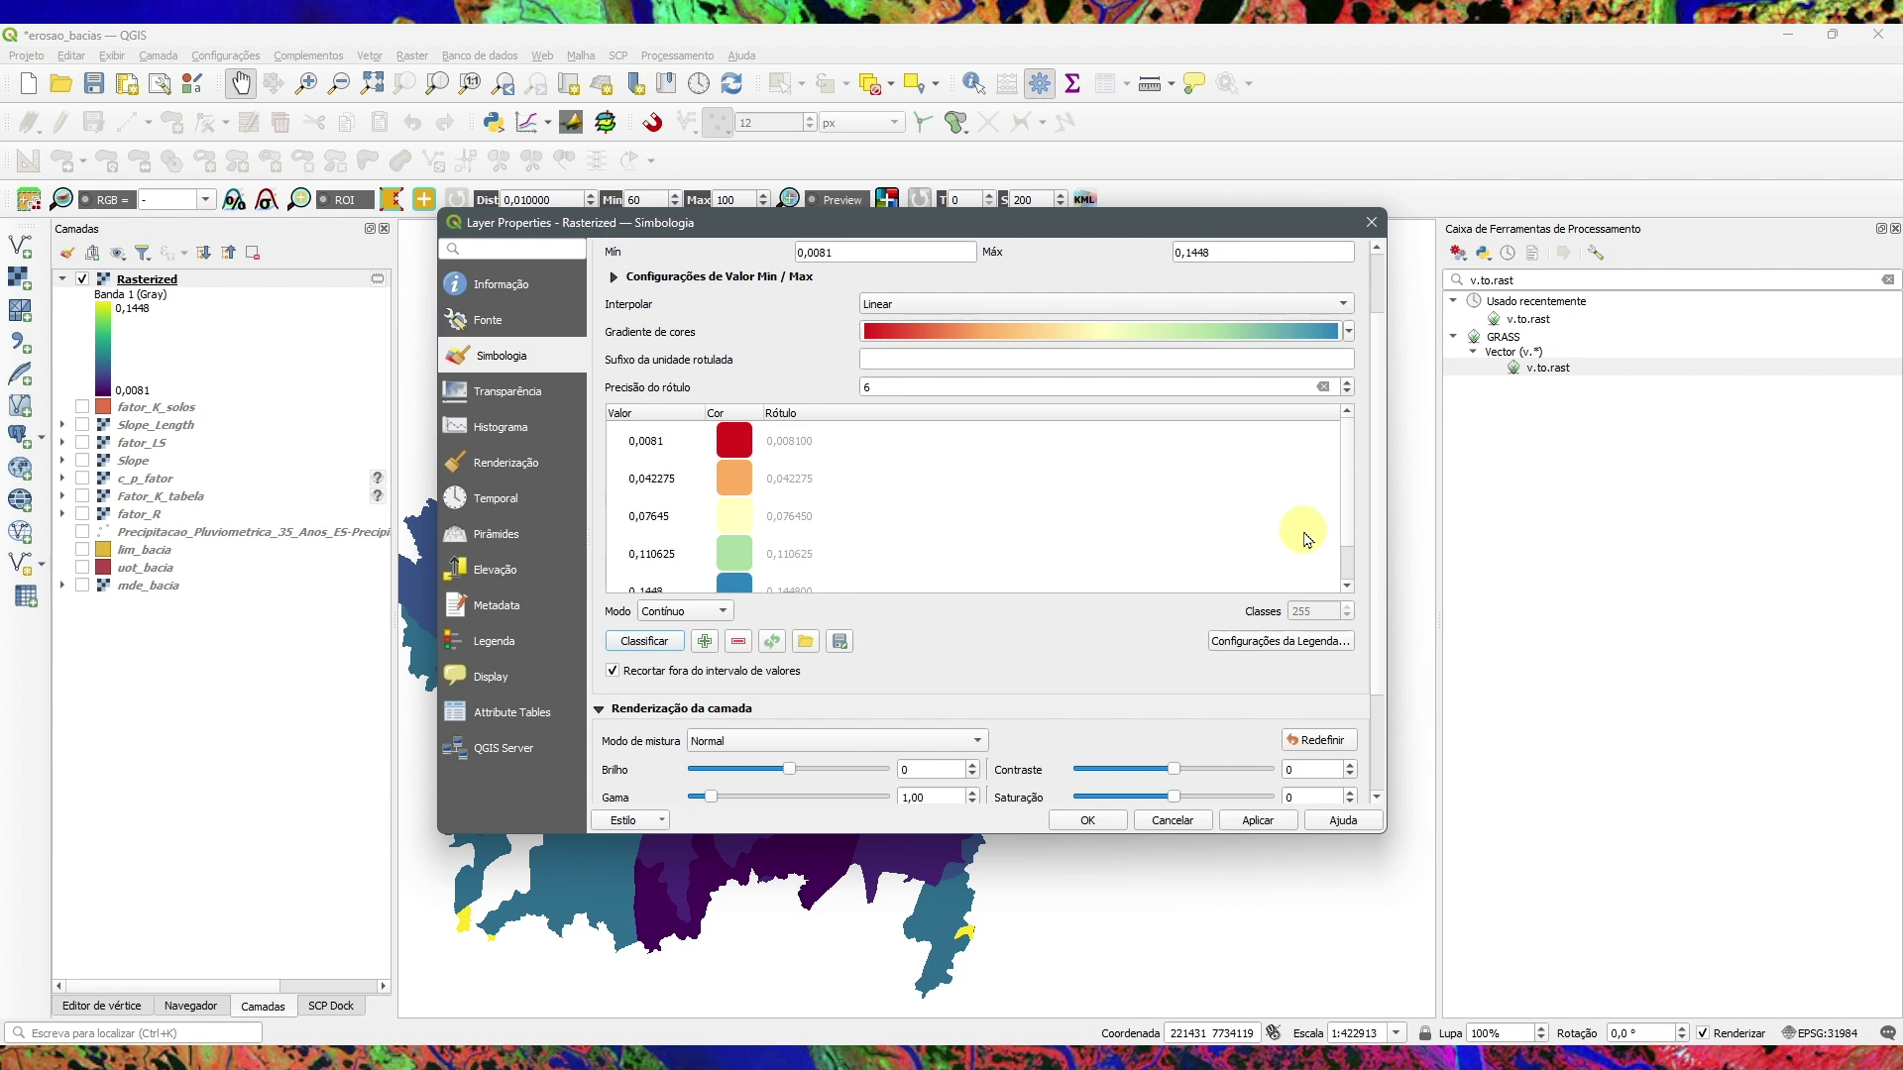
scroll(1299, 527, up, 1)
click(1350, 418)
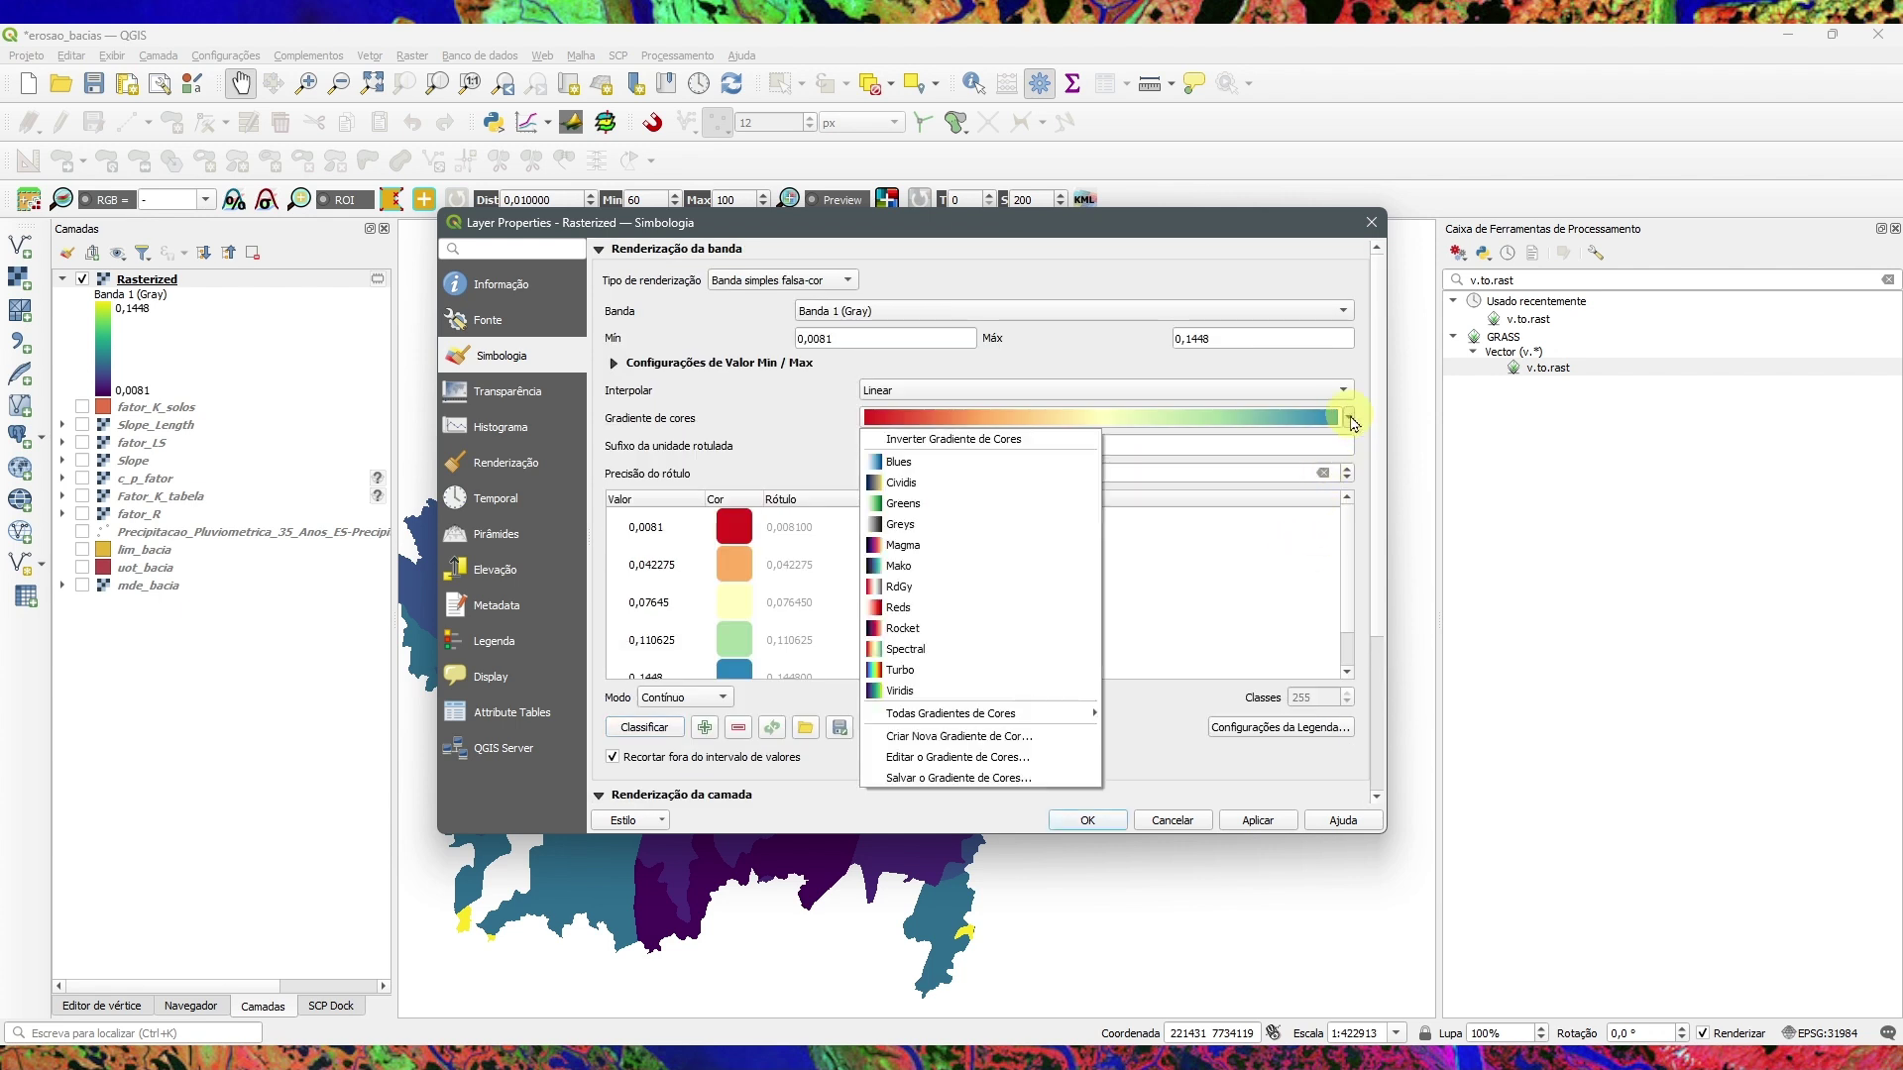
click(1270, 510)
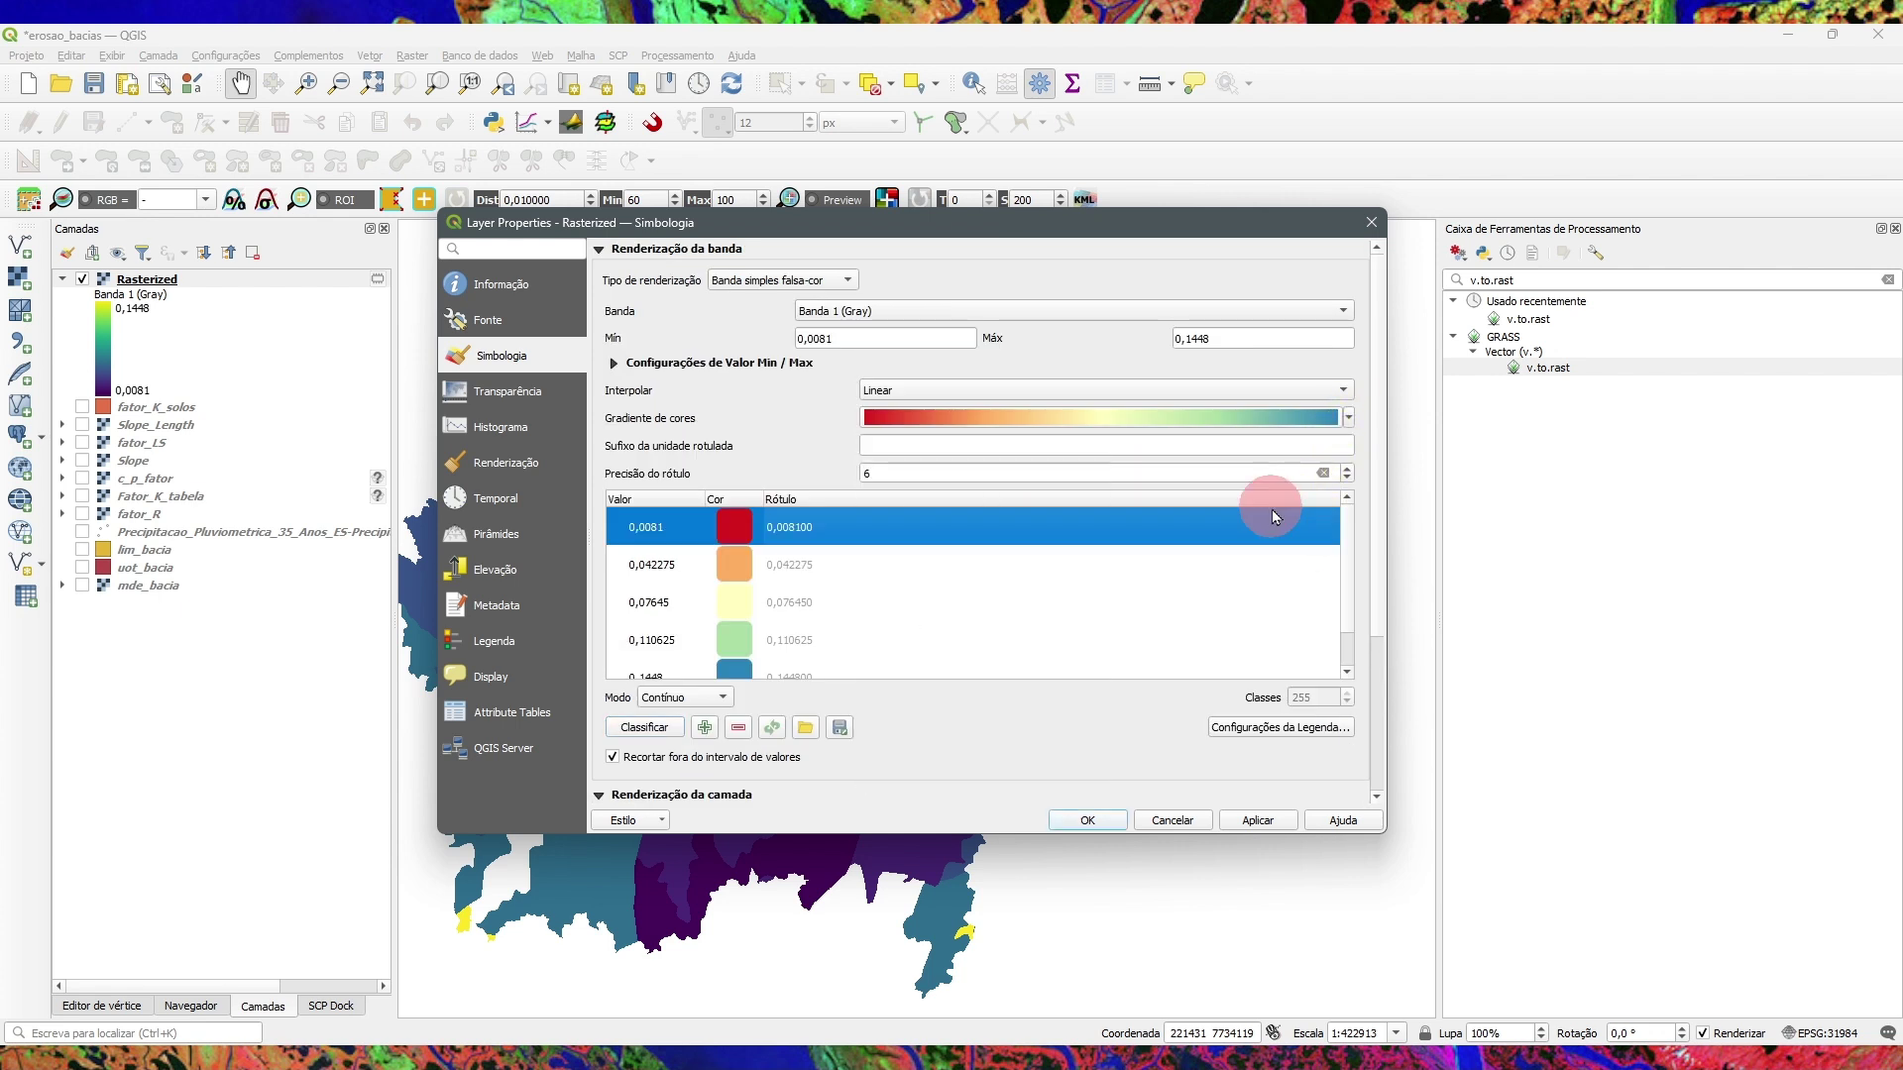
click(1260, 824)
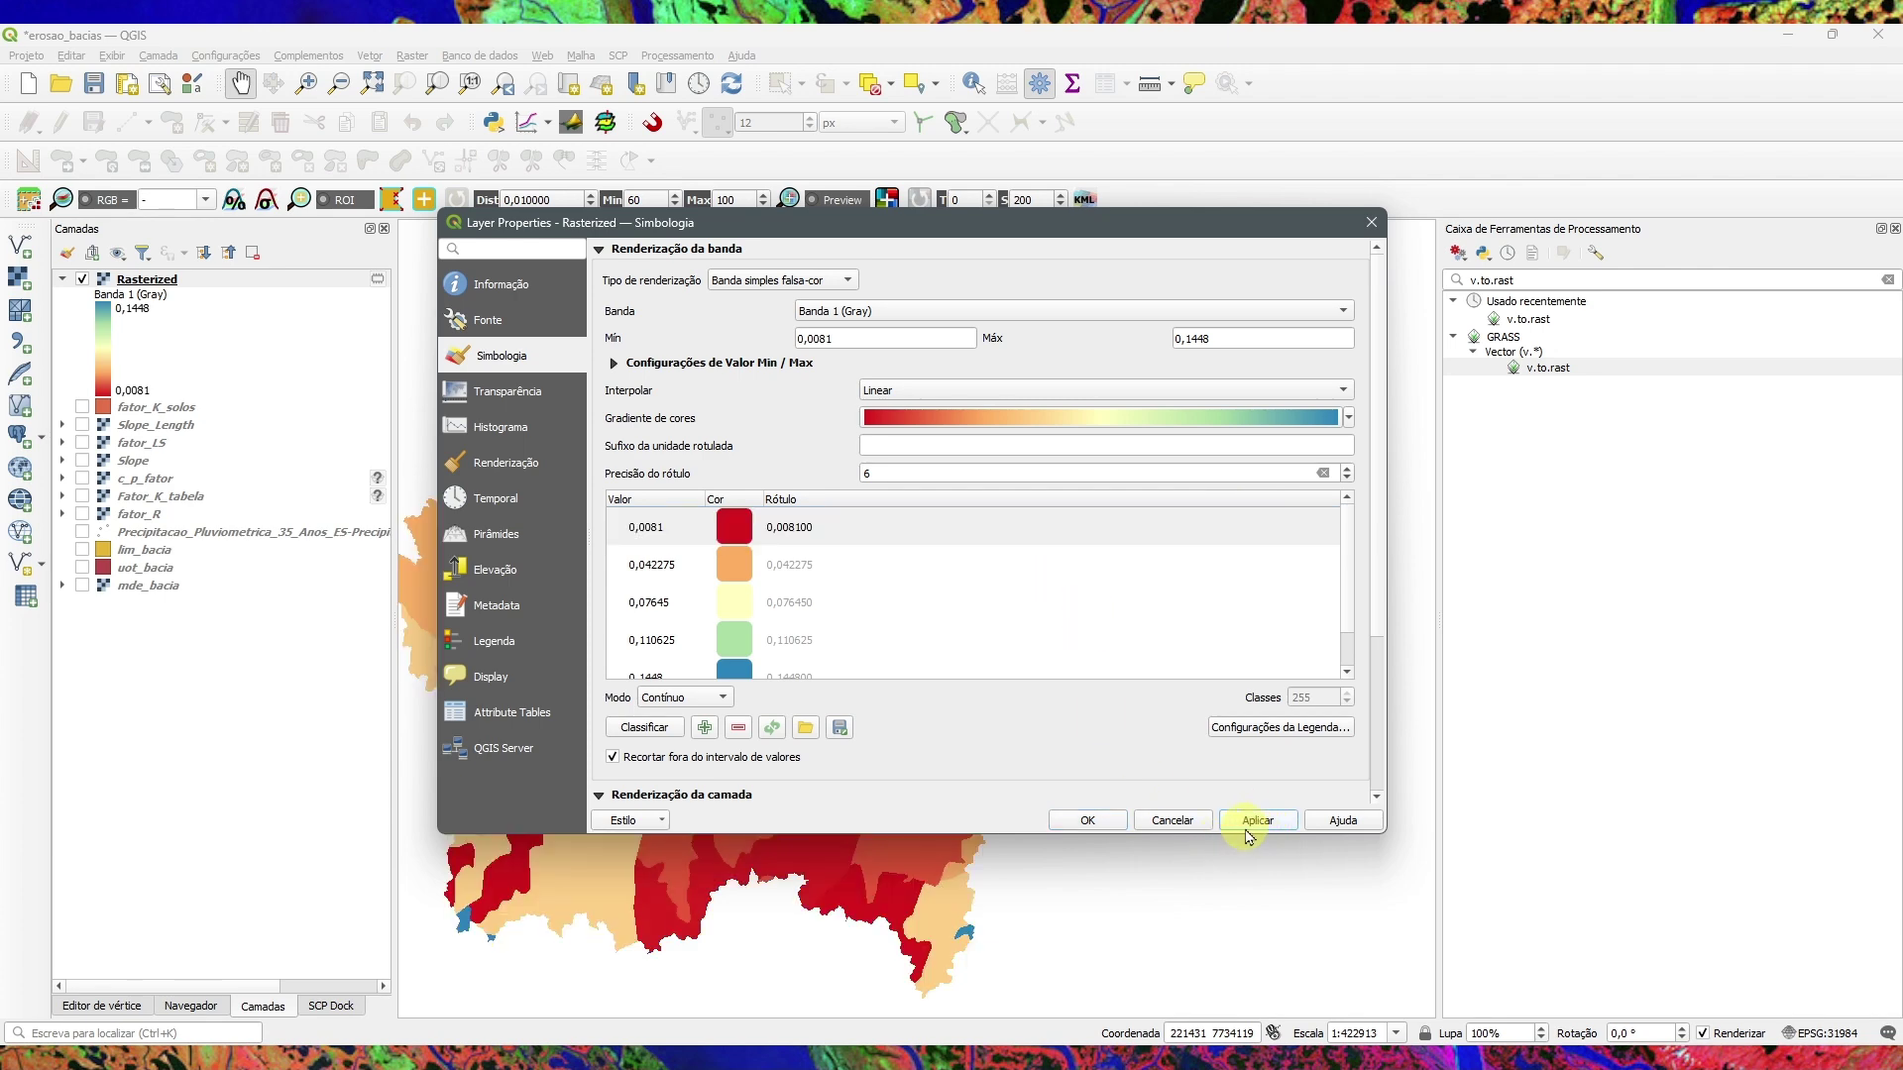
click(1081, 822)
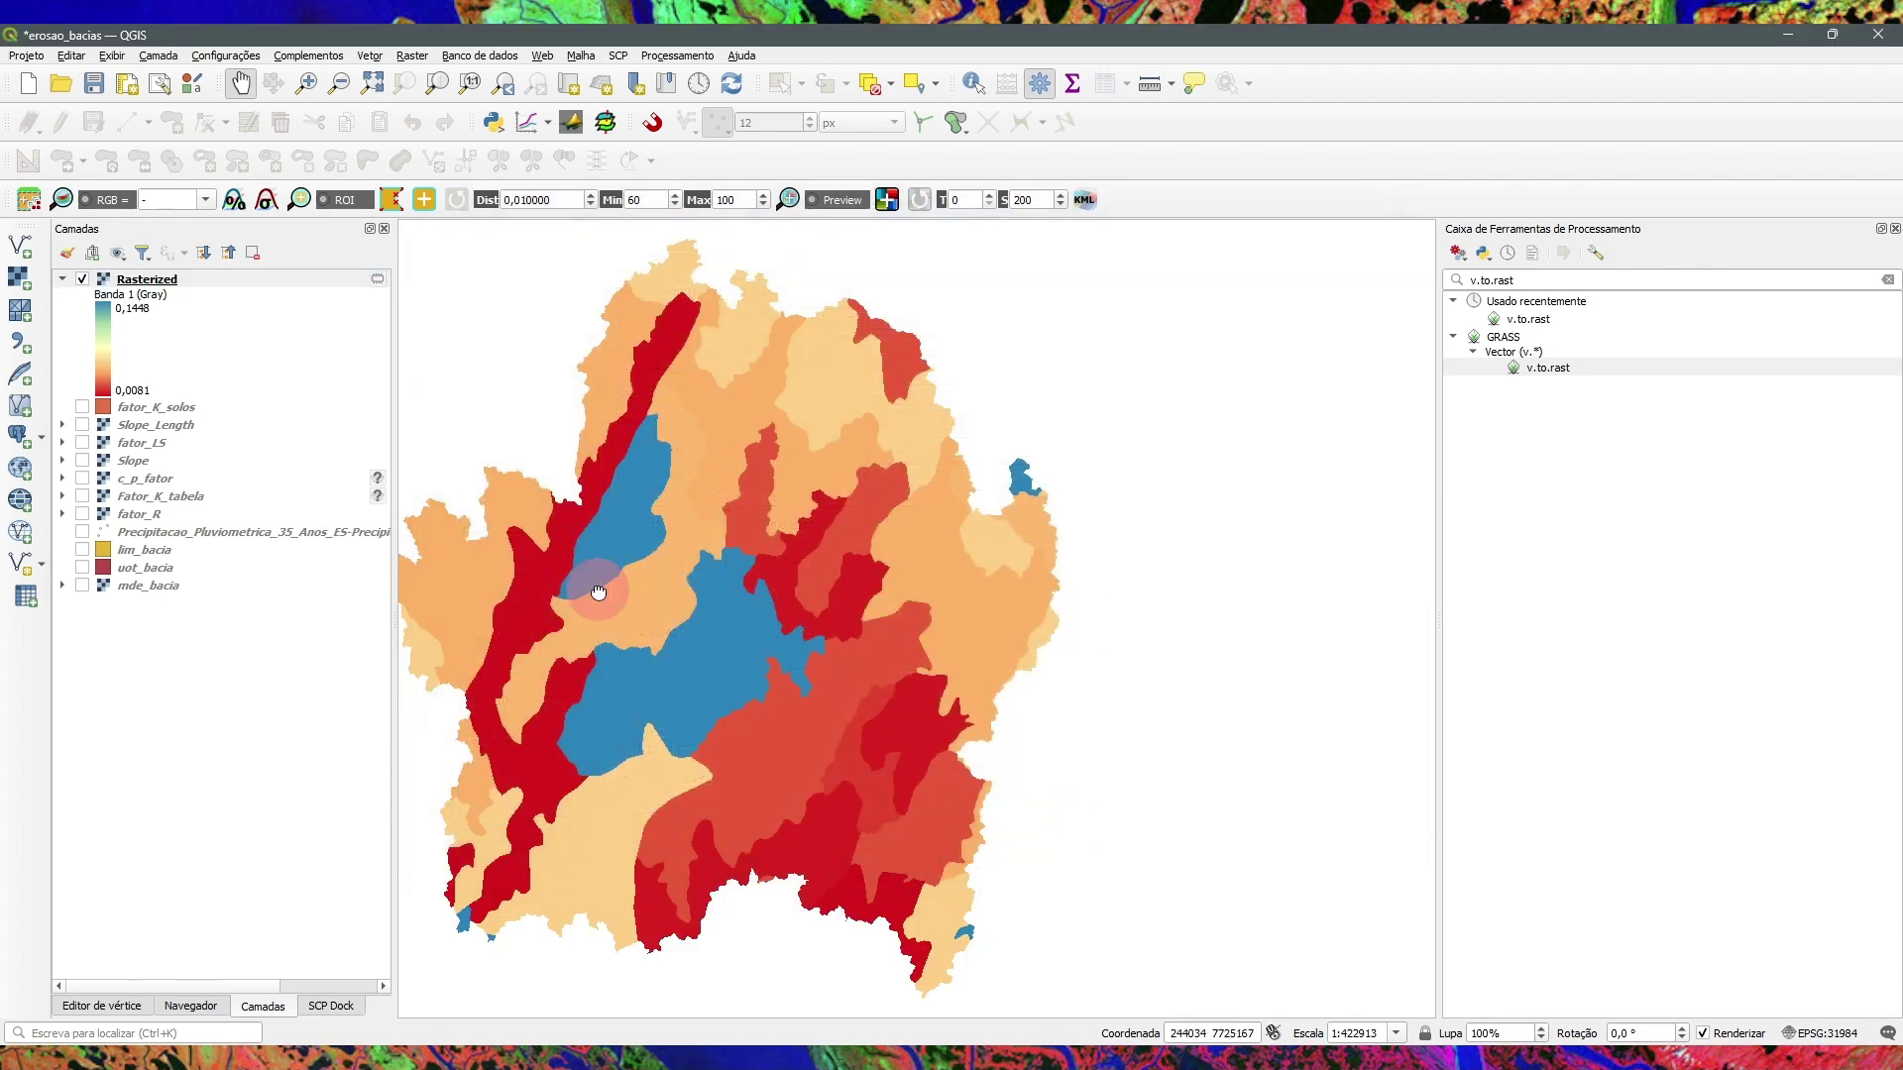
Step: Rename the Rasterized layer as Rasterized_grass
drag(594, 587, 730, 567)
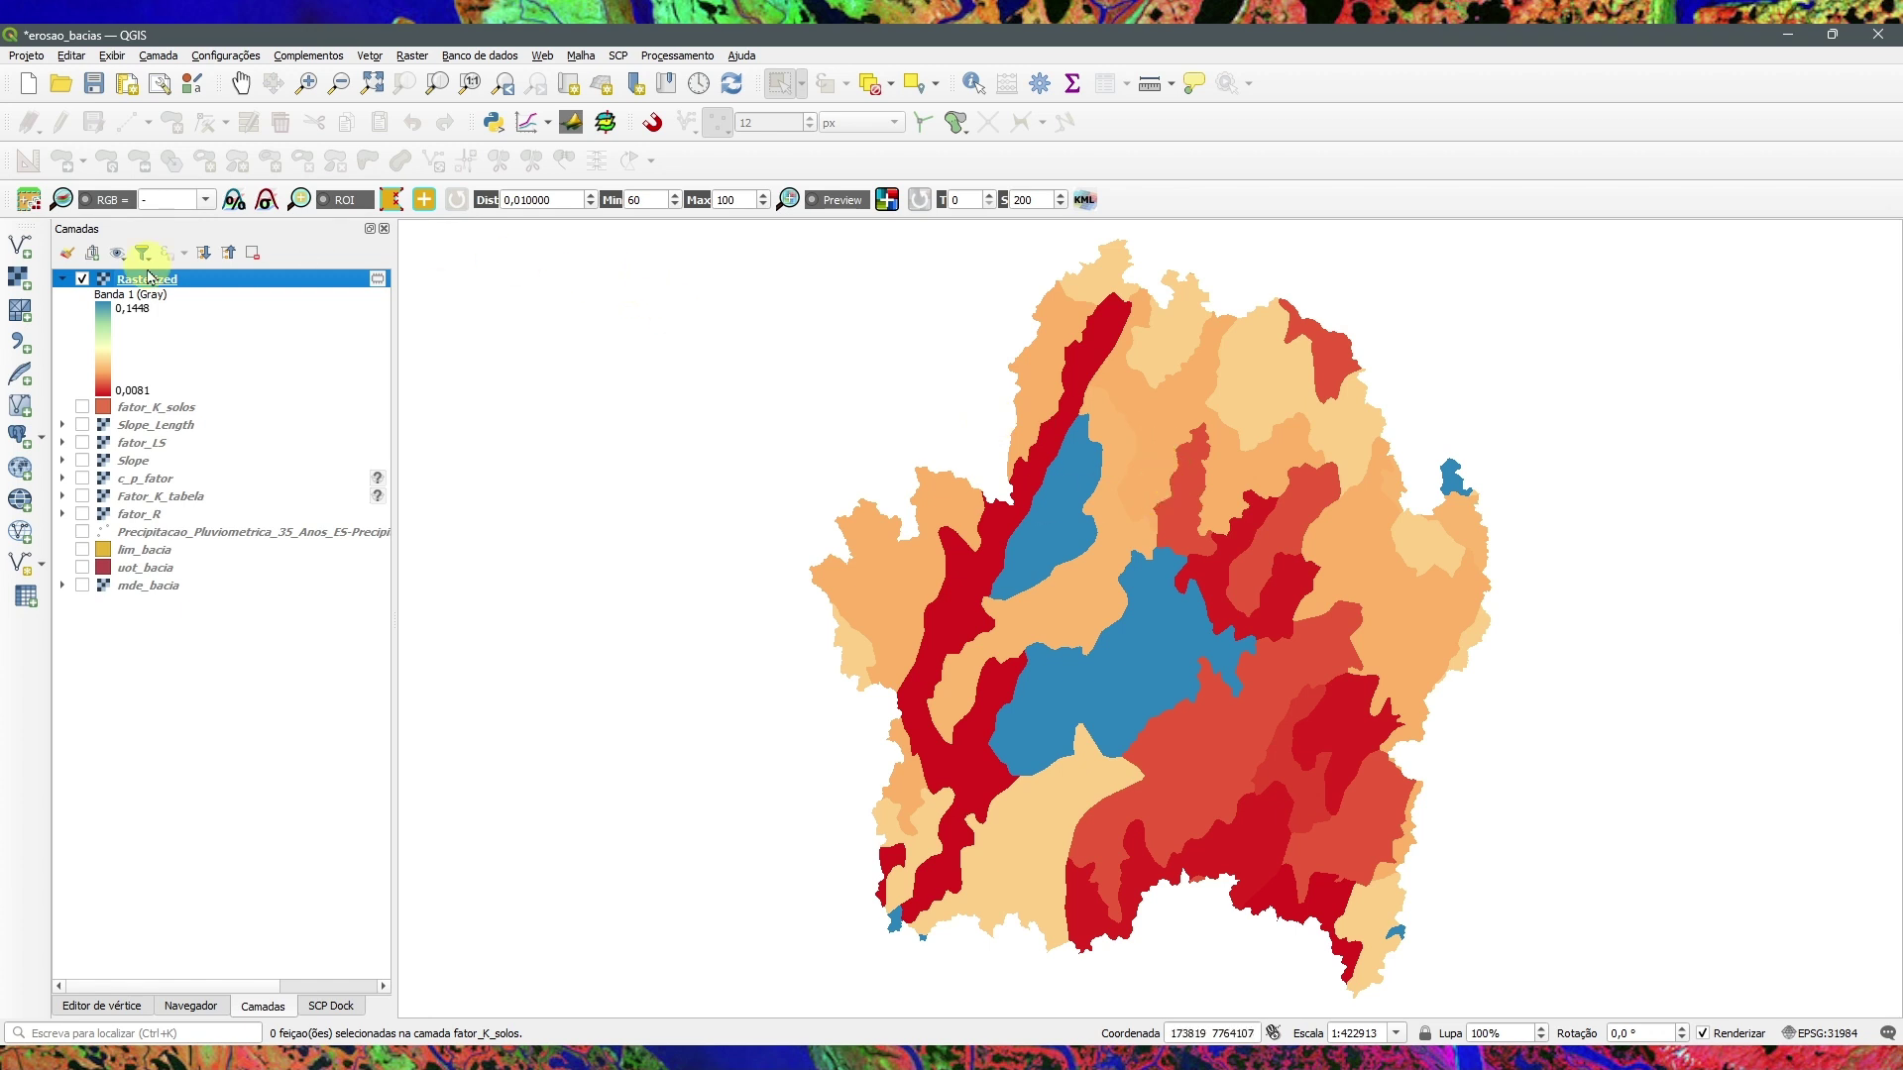
click(83, 280)
click(84, 279)
right_click(139, 280)
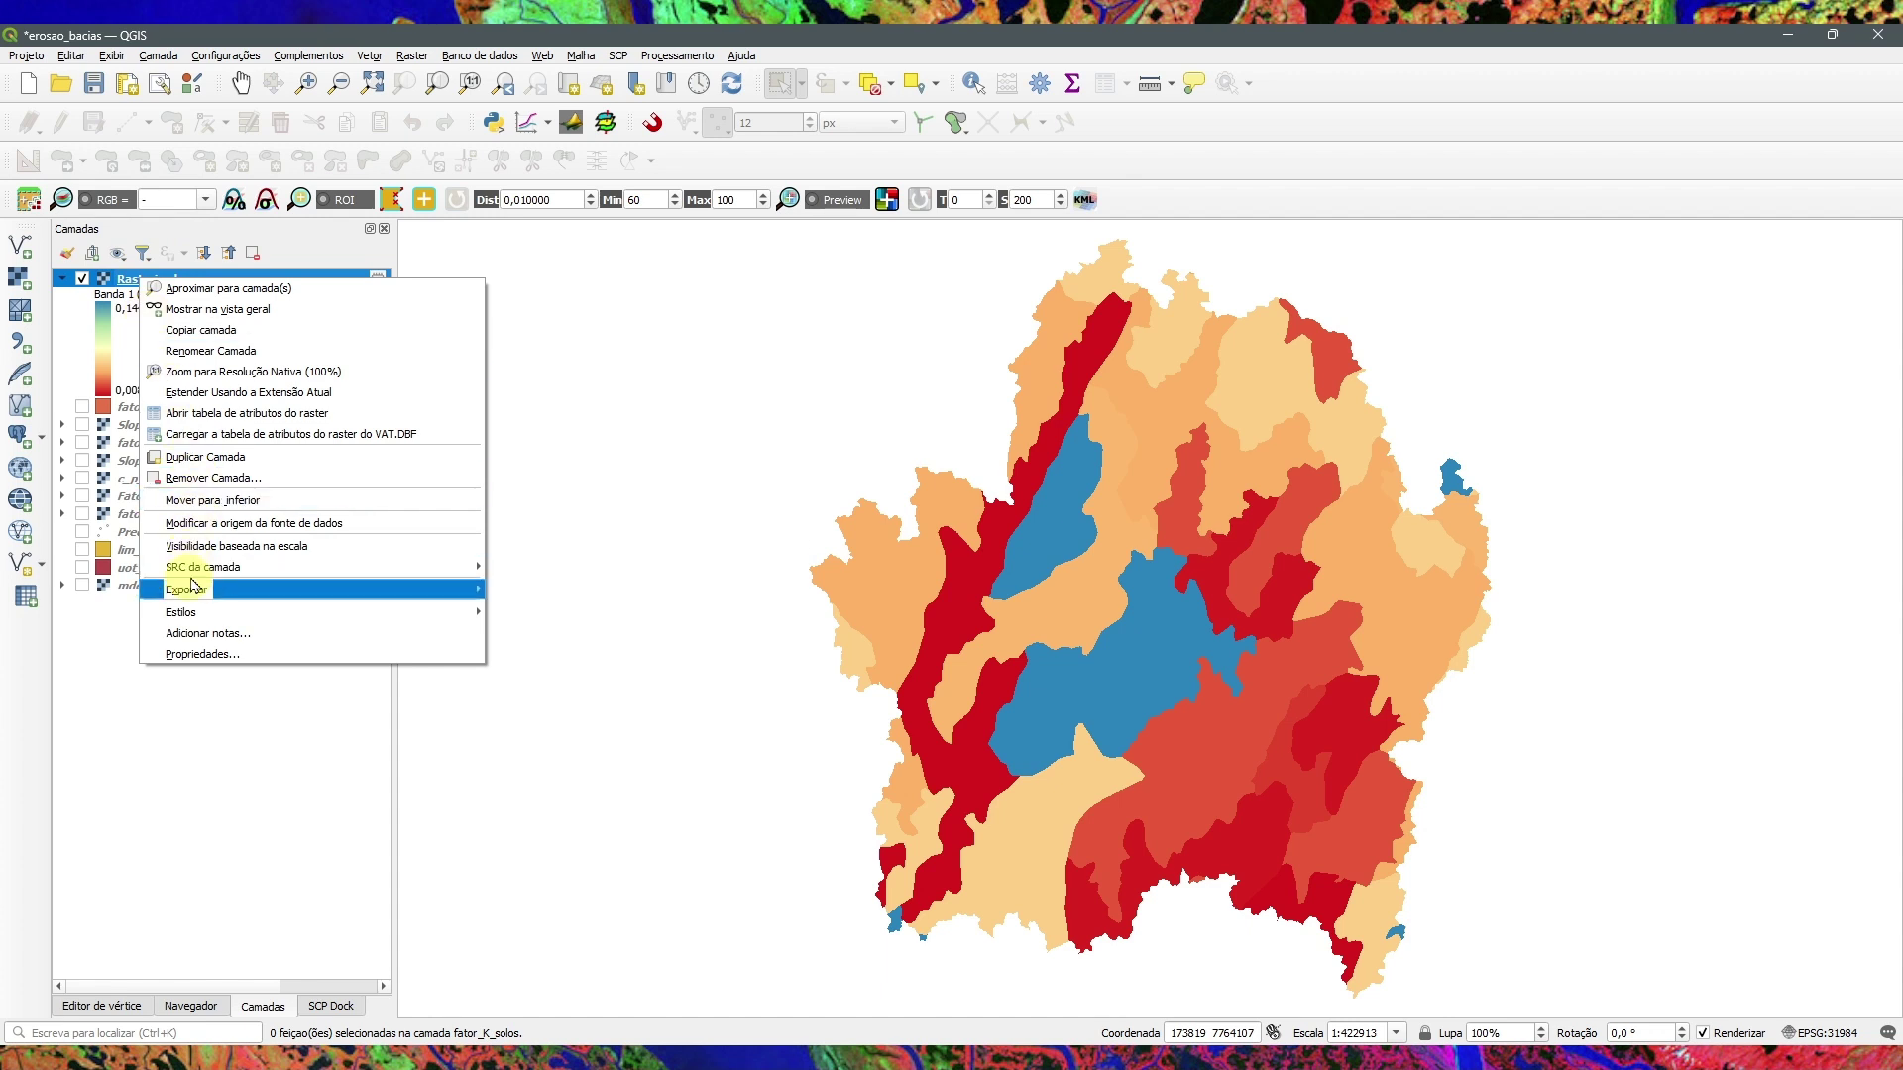
click(213, 351)
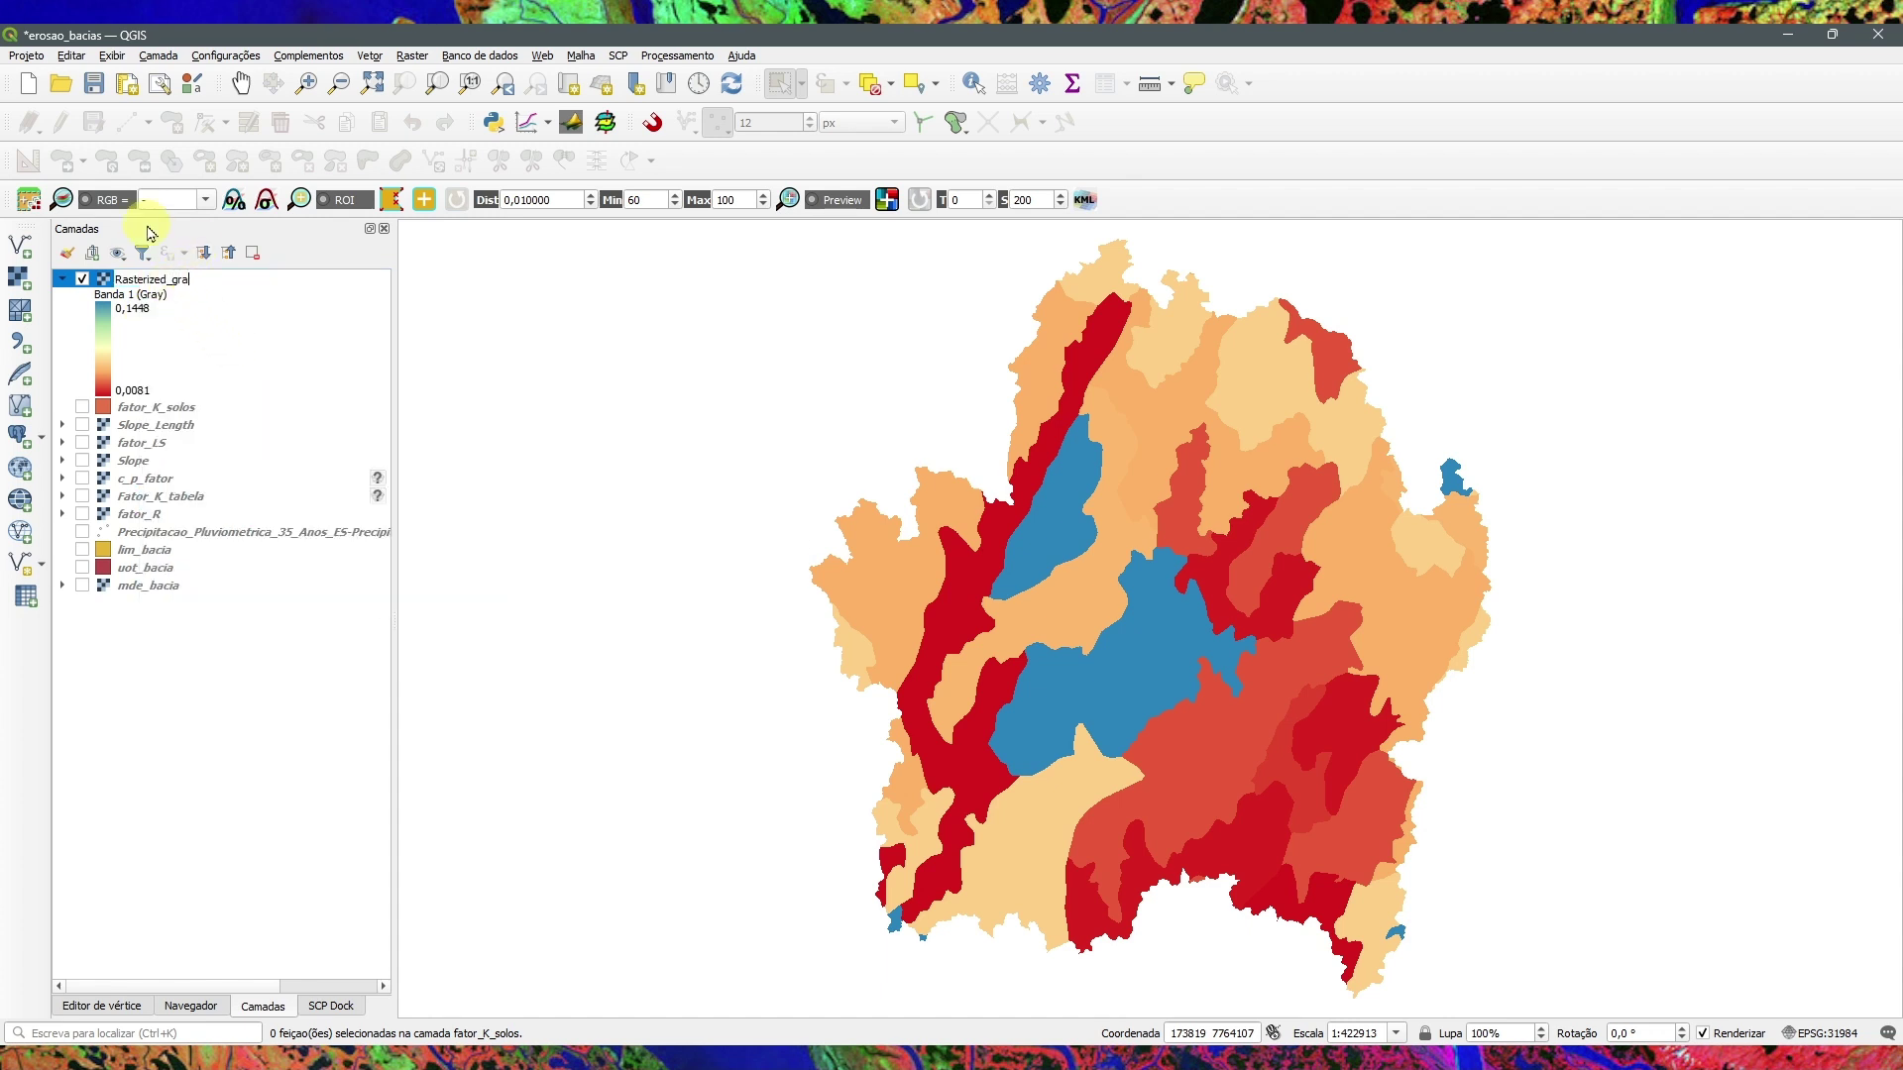
click(637, 403)
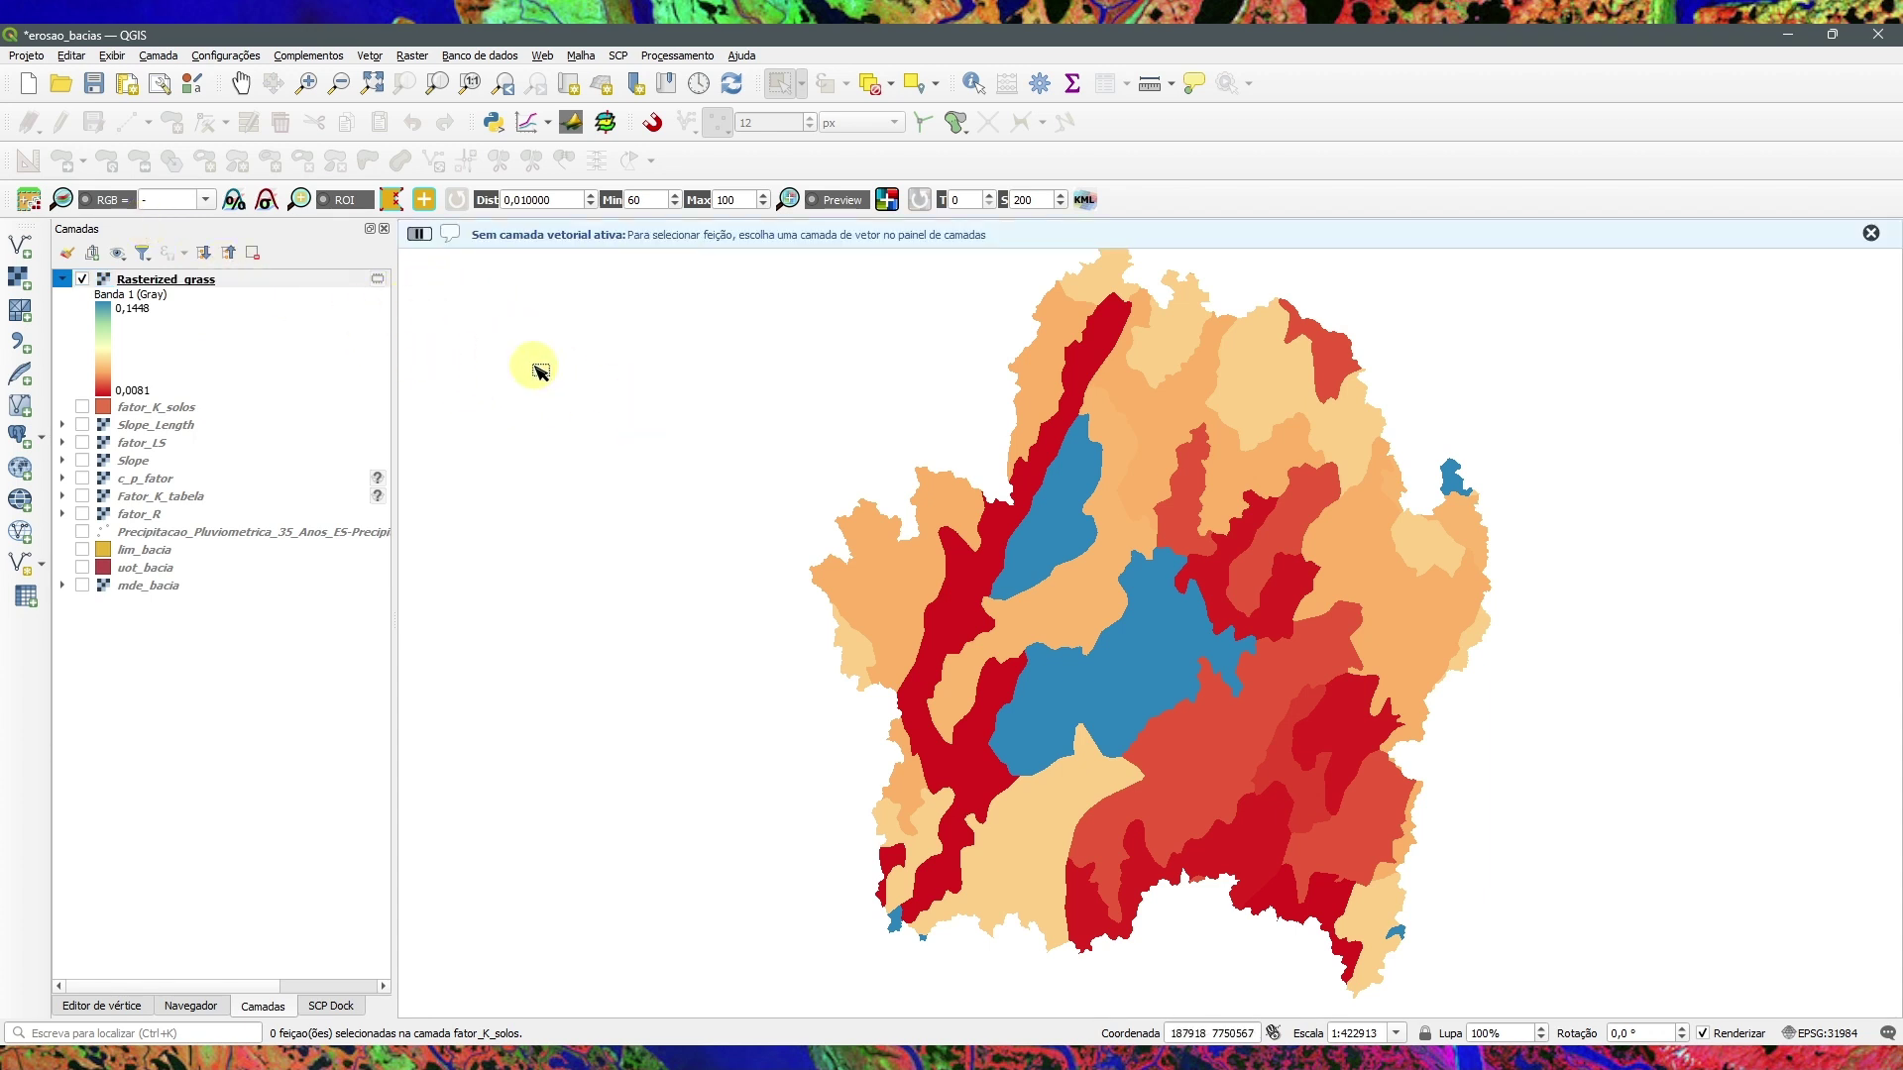
Step: Hide the Rasterized_grass layer and collapse its legend
click(89, 280)
click(83, 279)
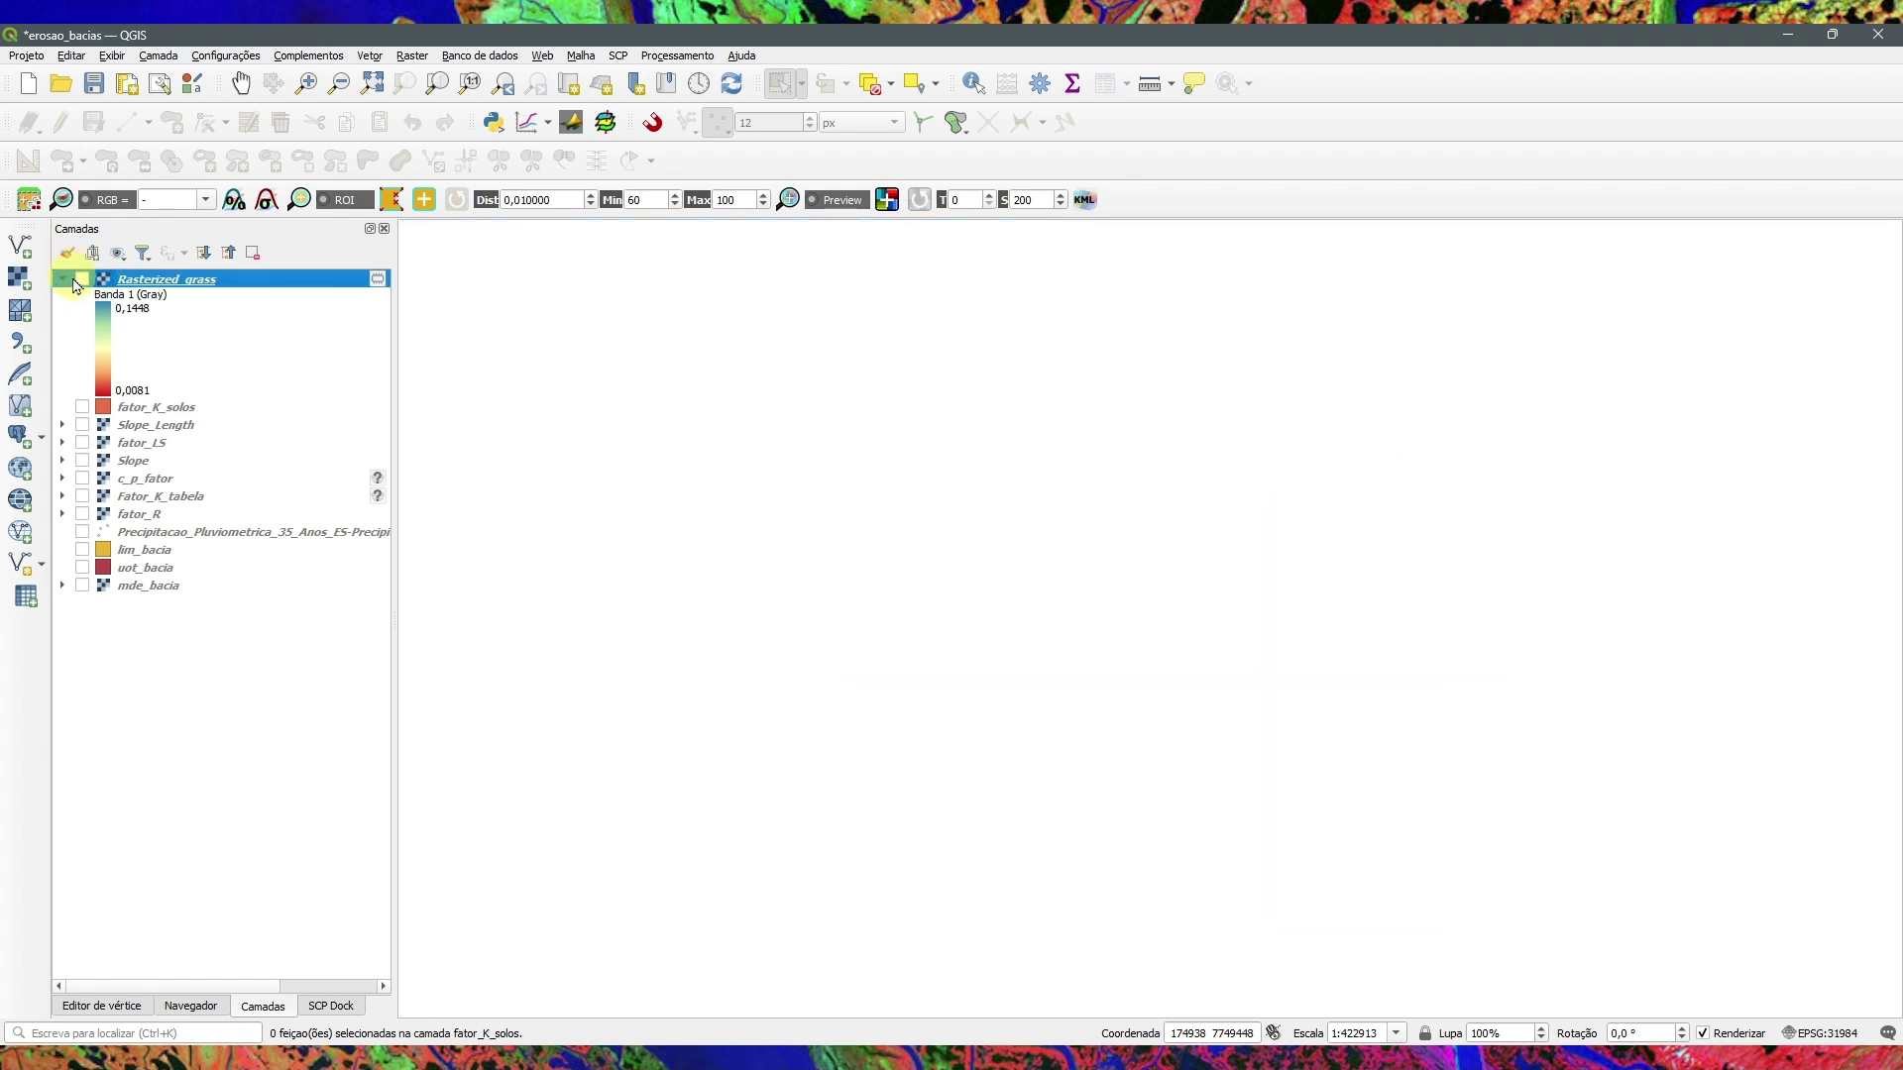
click(62, 278)
Step: Search the processing toolbox for rasteriz and open the GDAL algorithm Converter vetor para raster (rasterizar)
click(677, 55)
click(713, 70)
triple_click(1573, 281)
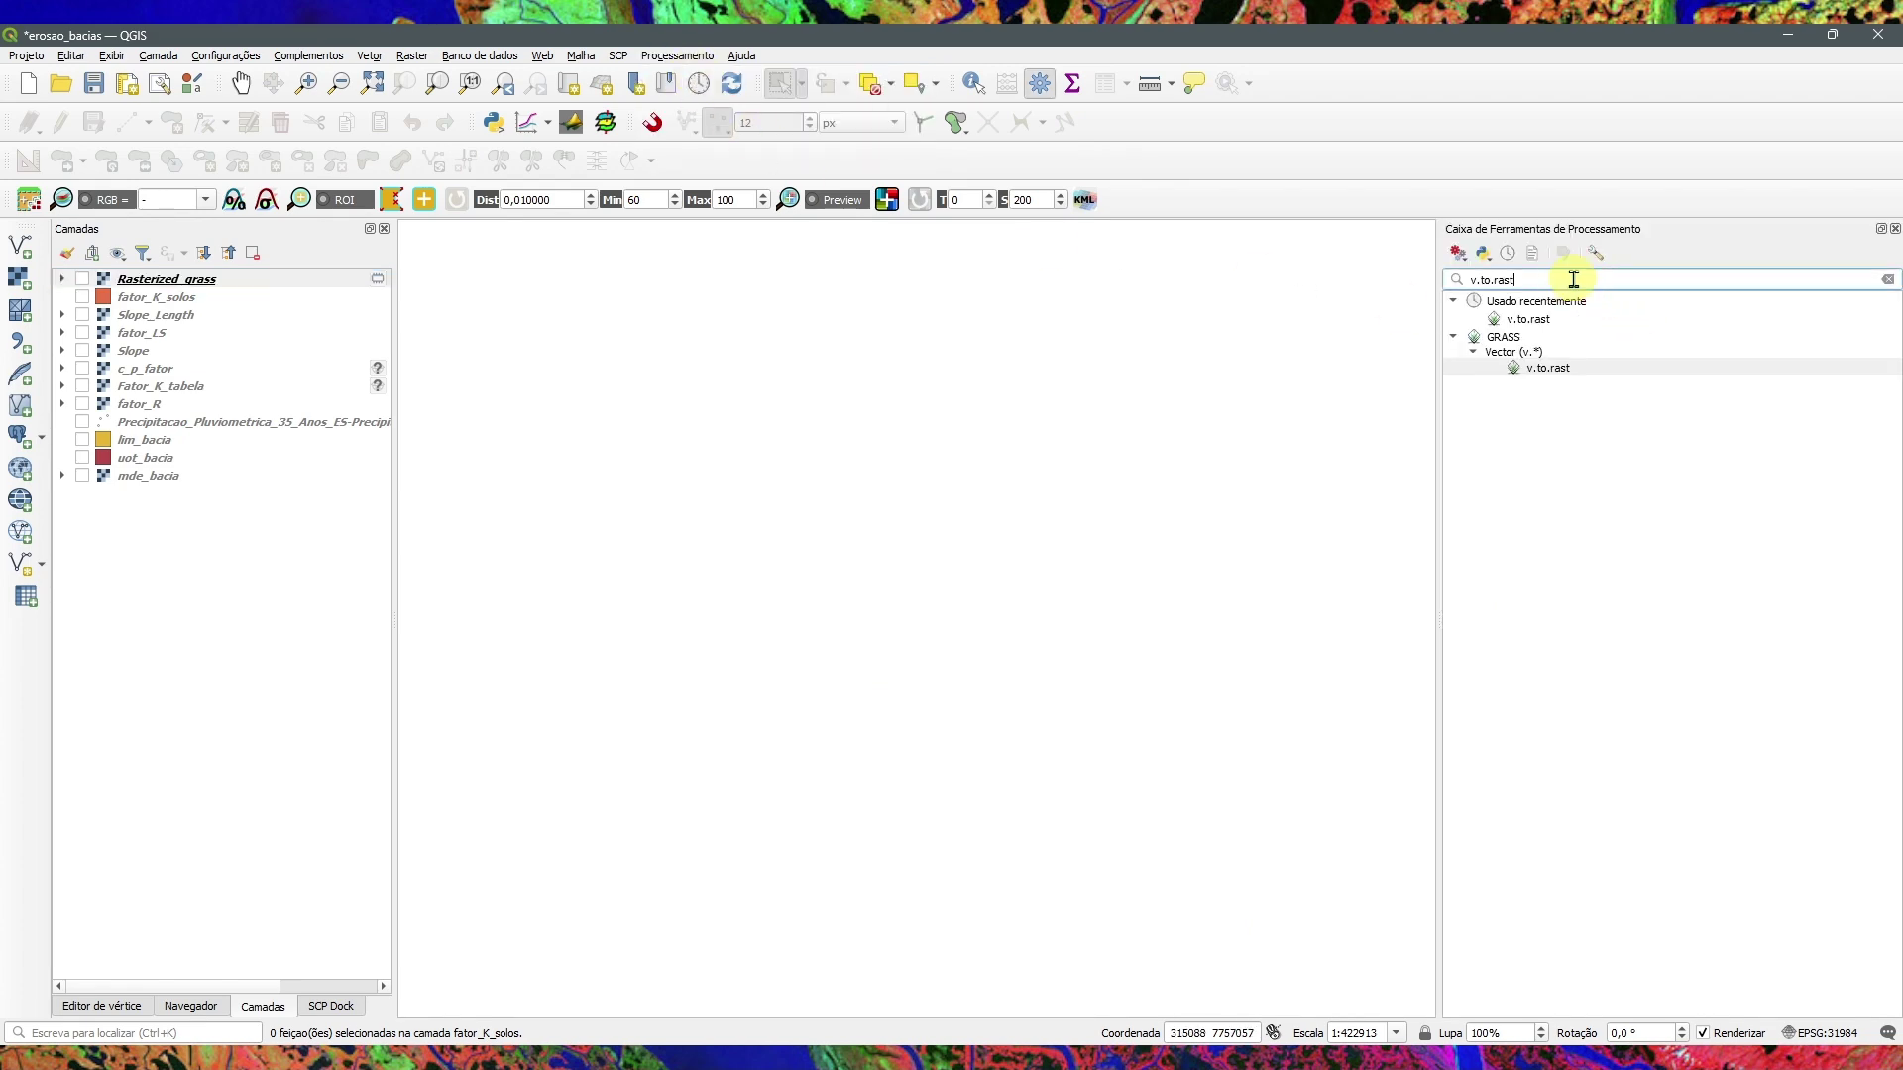
text(raste)
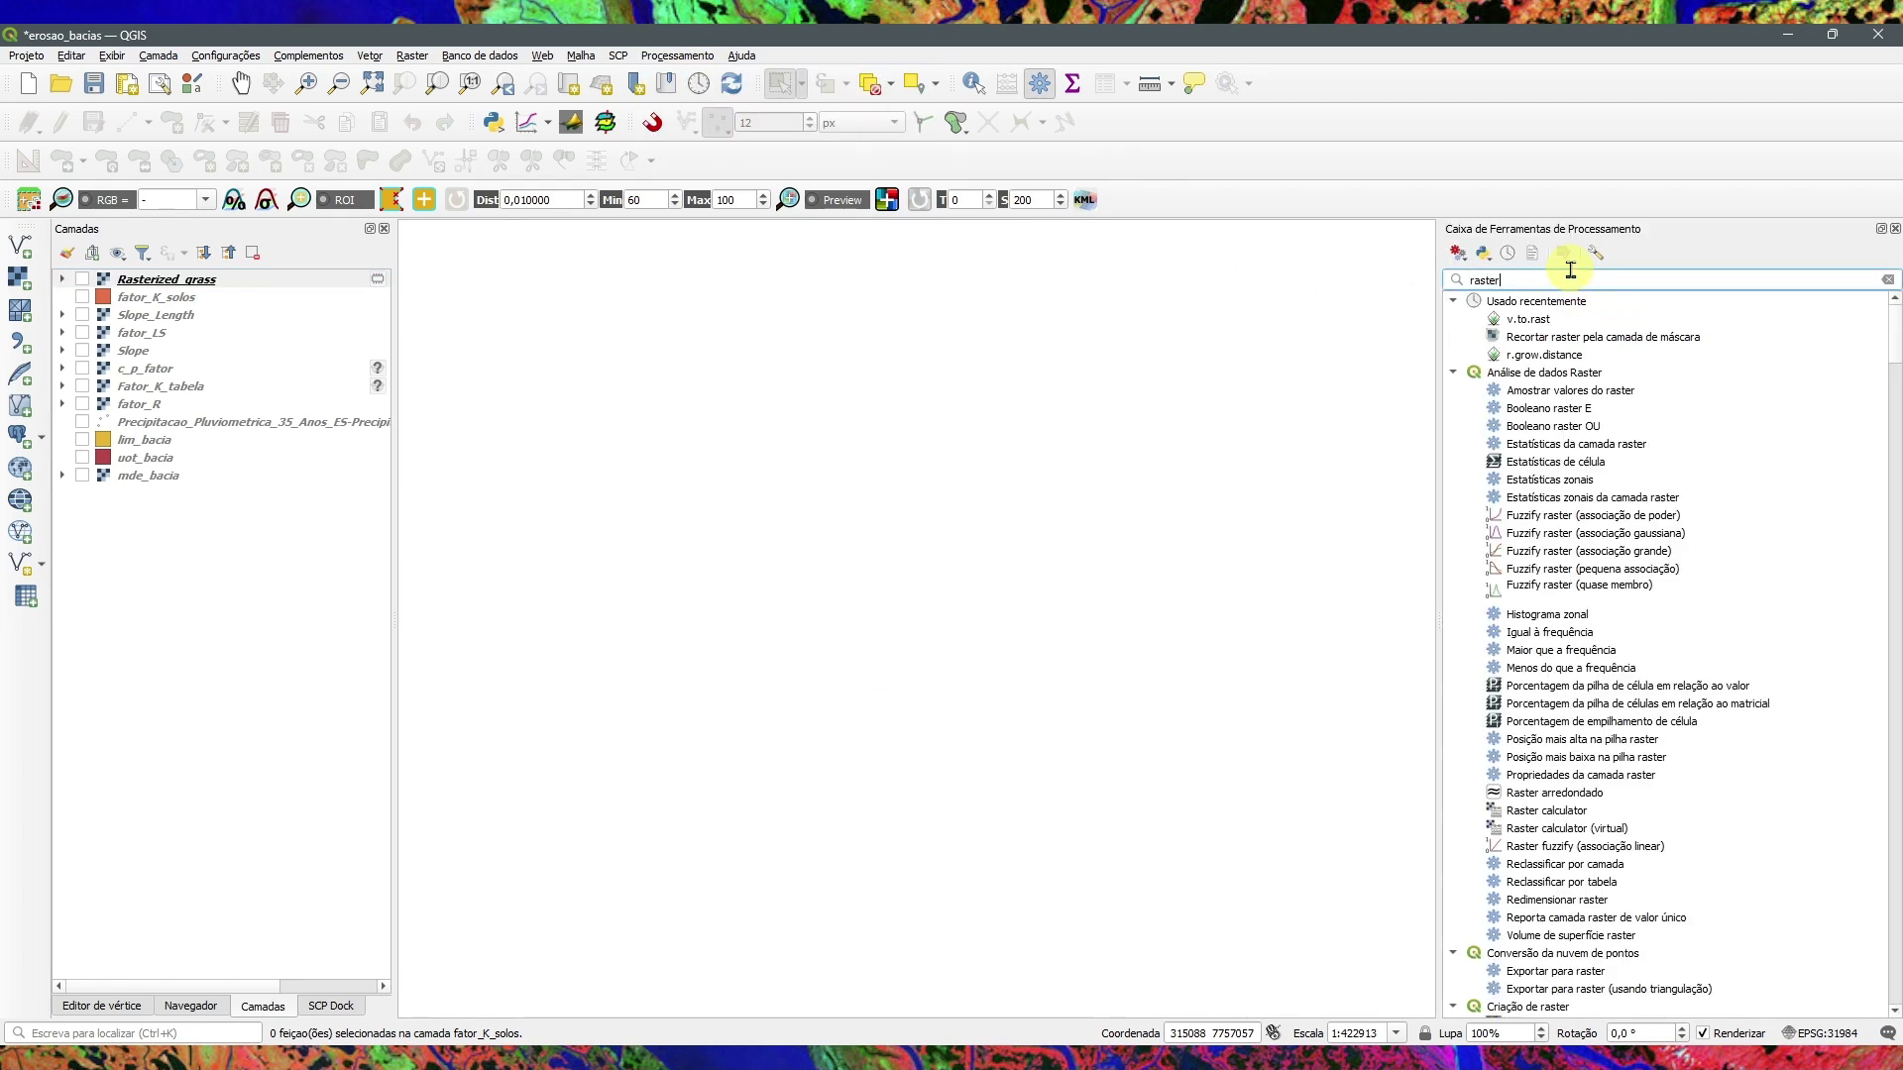
text(r)
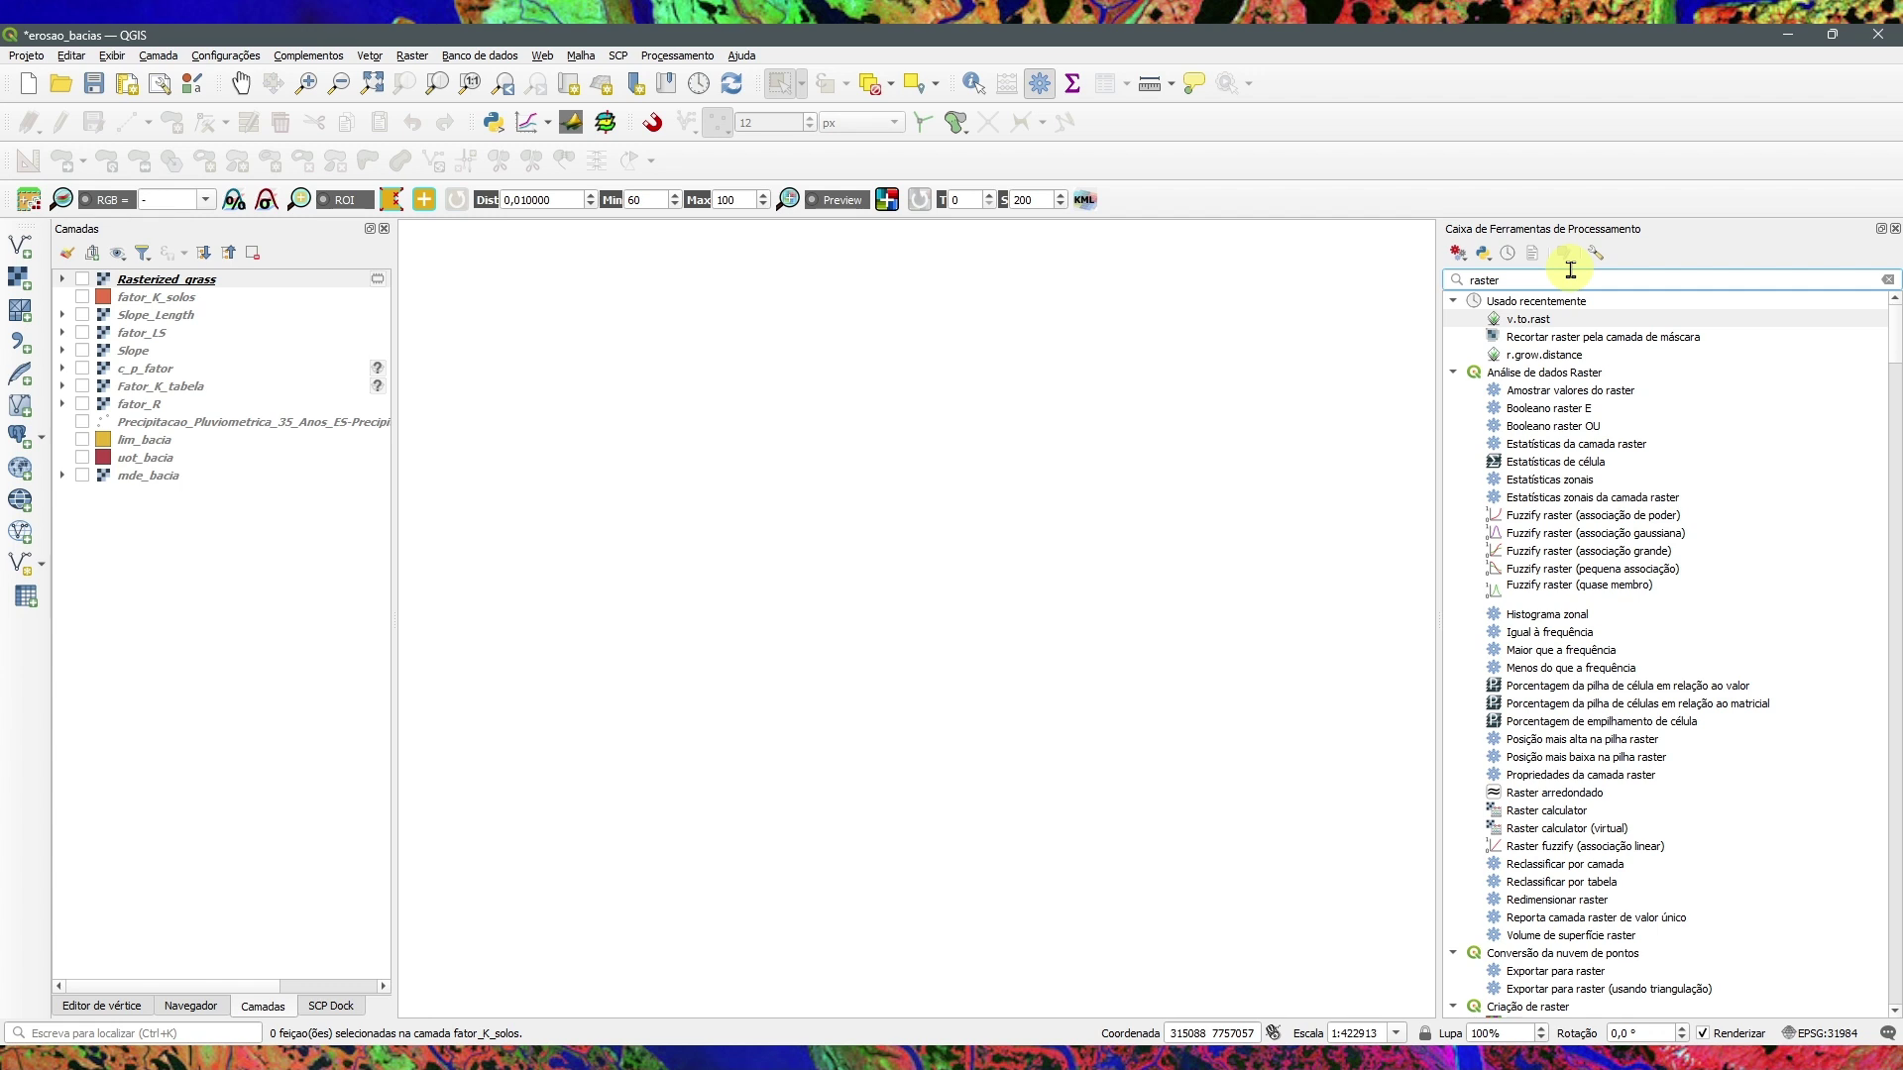
text(iz)
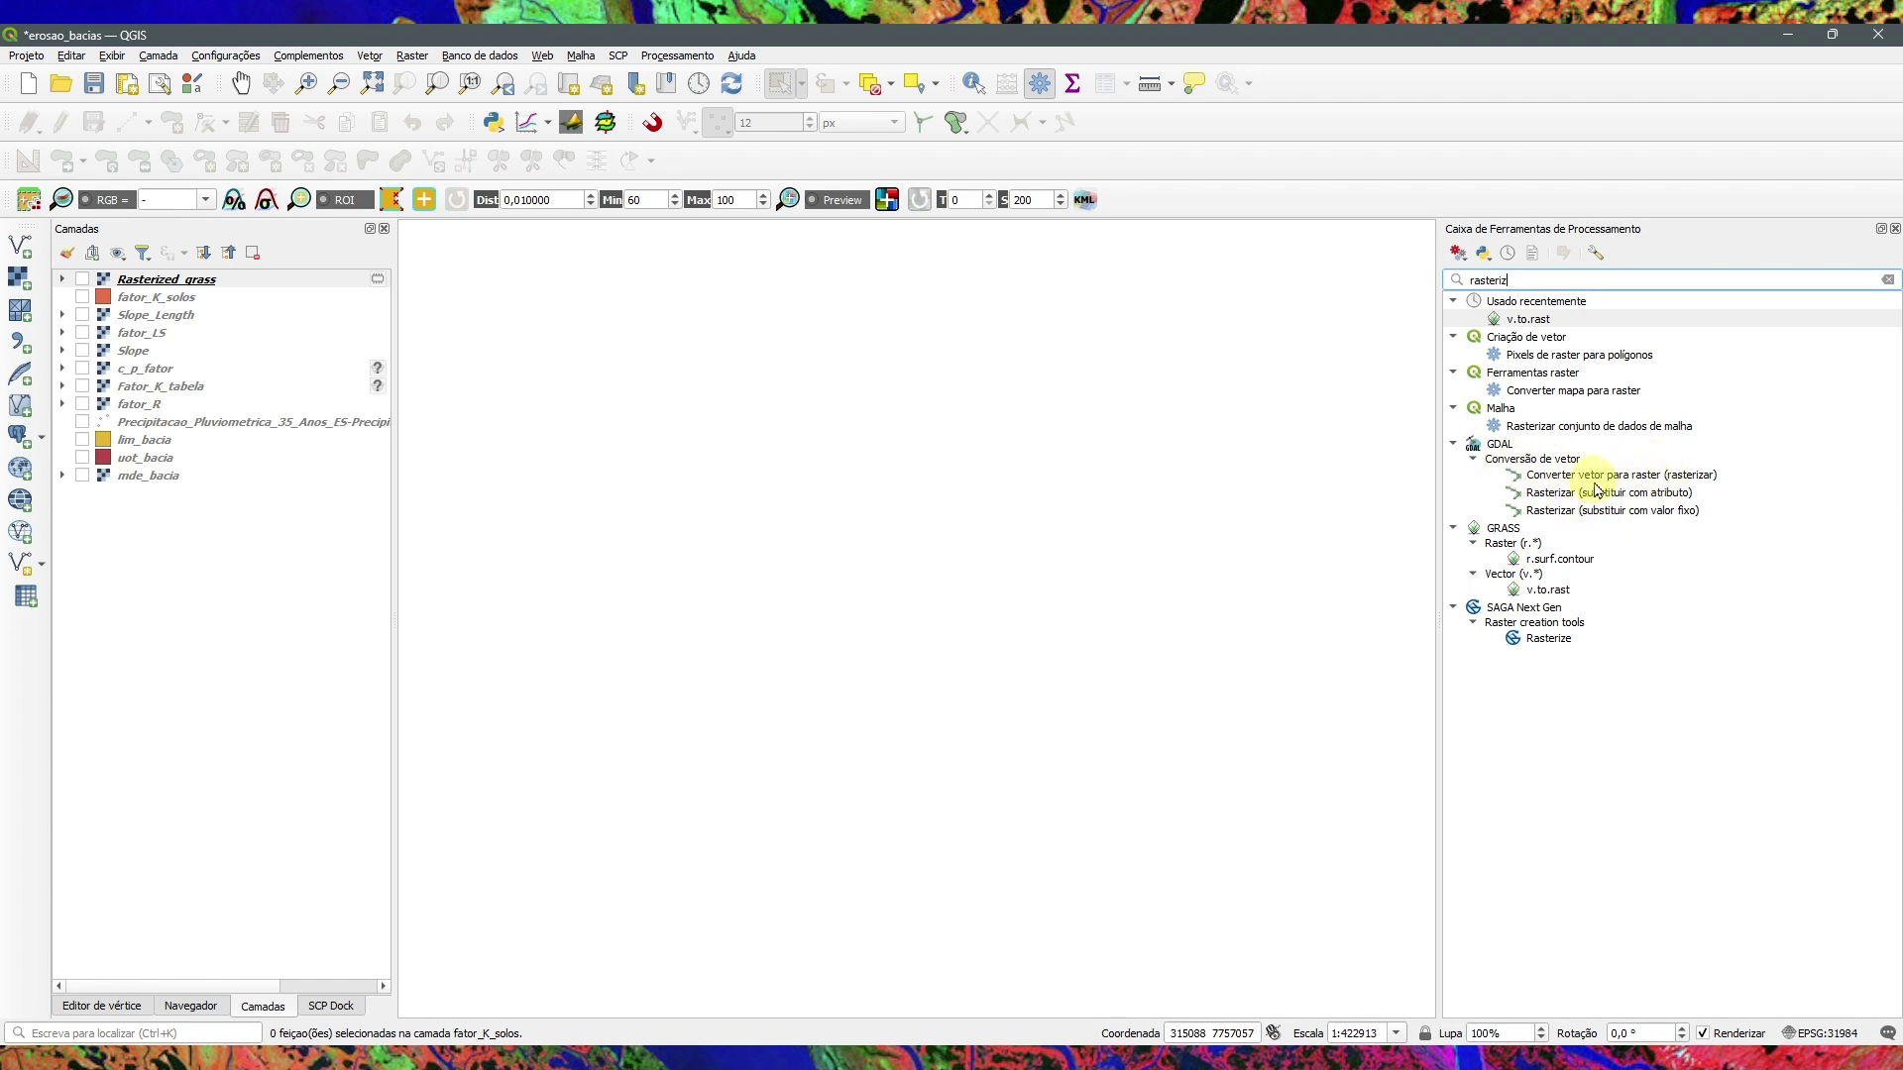
double_click(1668, 482)
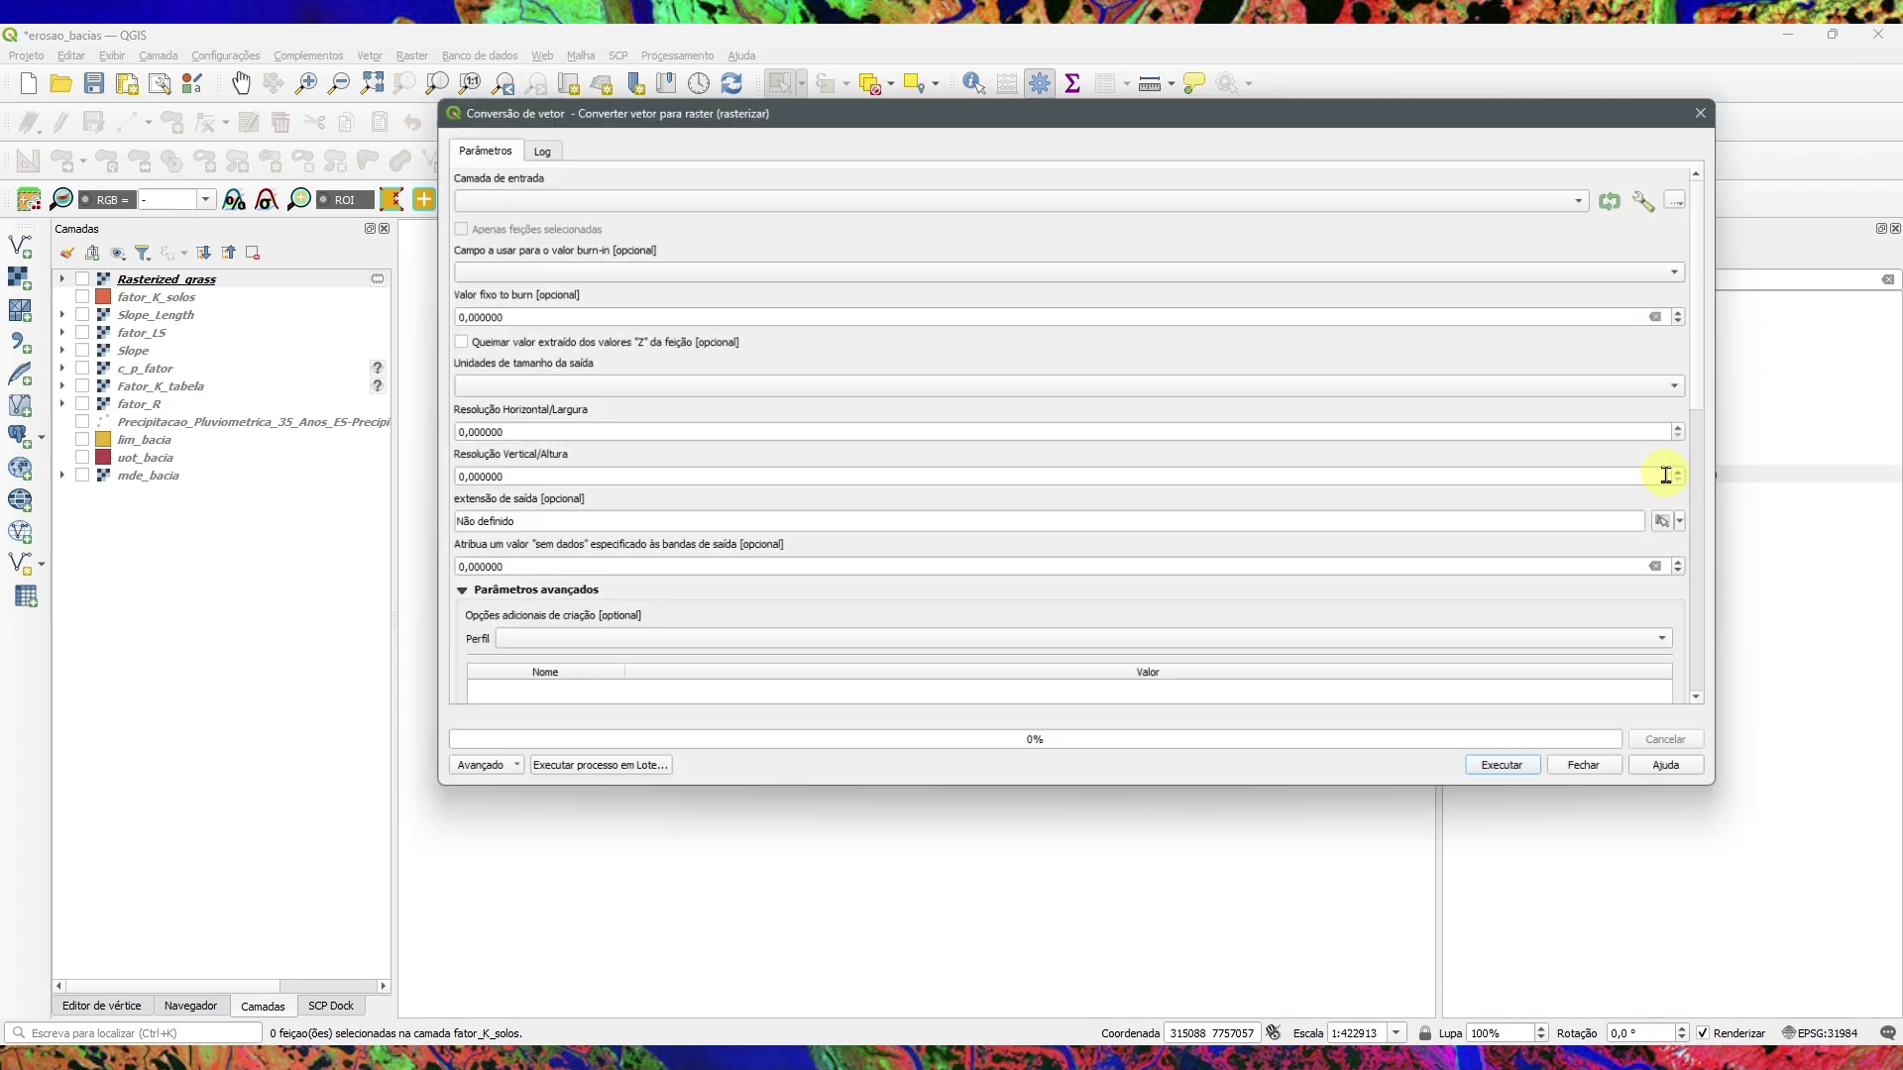
Step: Set fator_K_solos as the input layer and fator_k as the field for the burn-in value
click(506, 192)
click(535, 176)
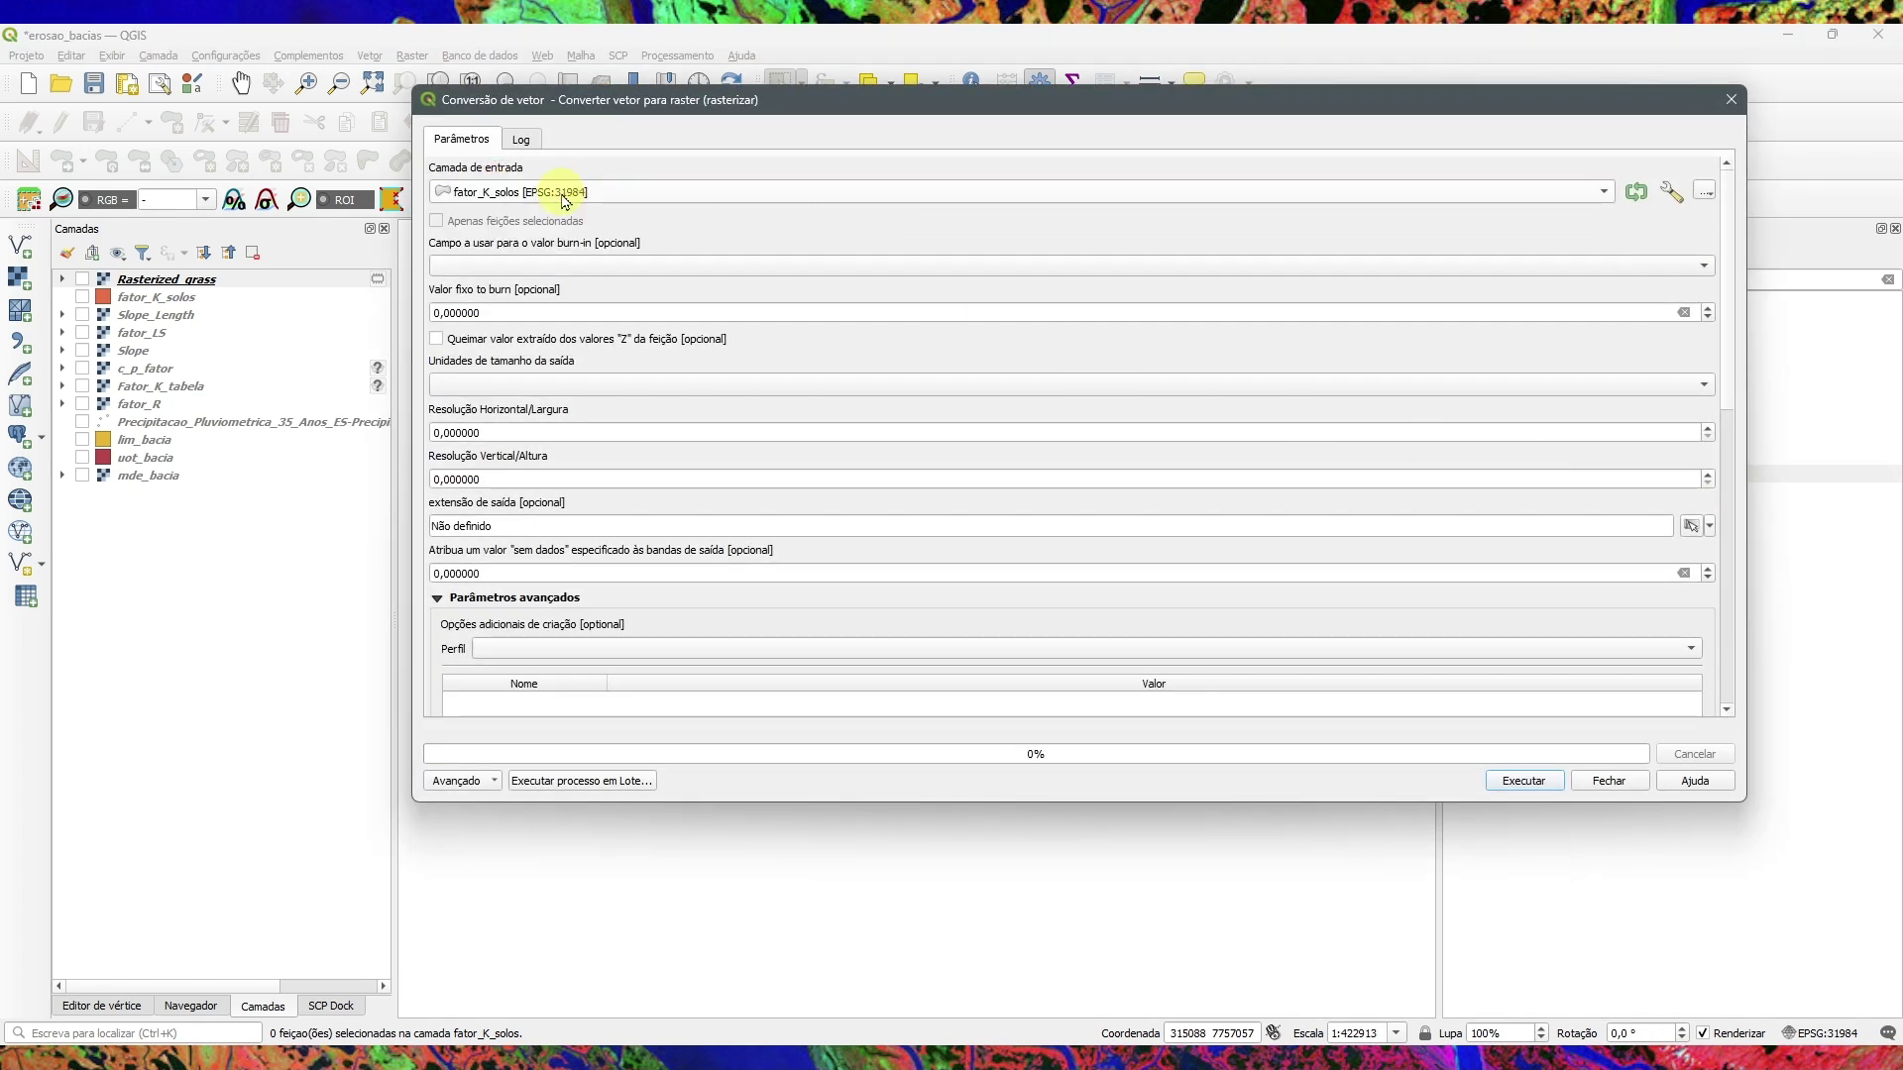
click(582, 265)
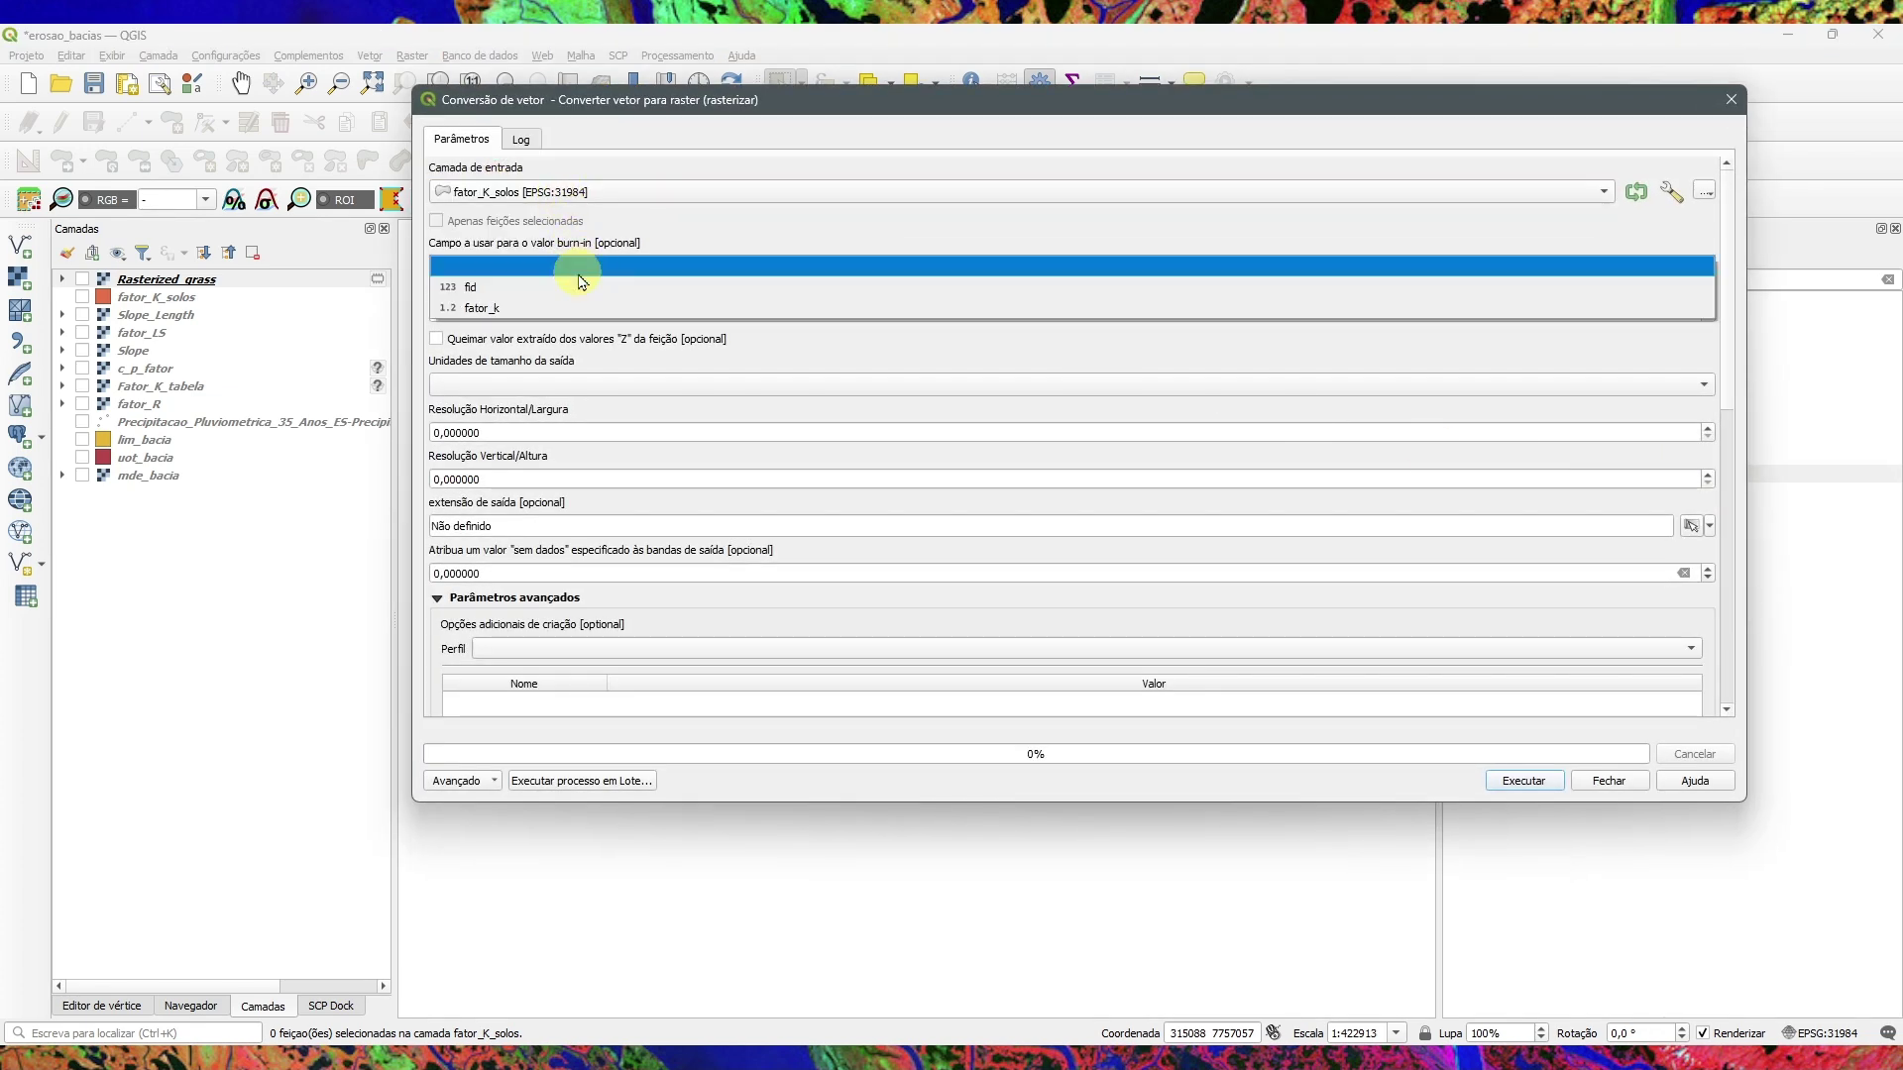
click(542, 312)
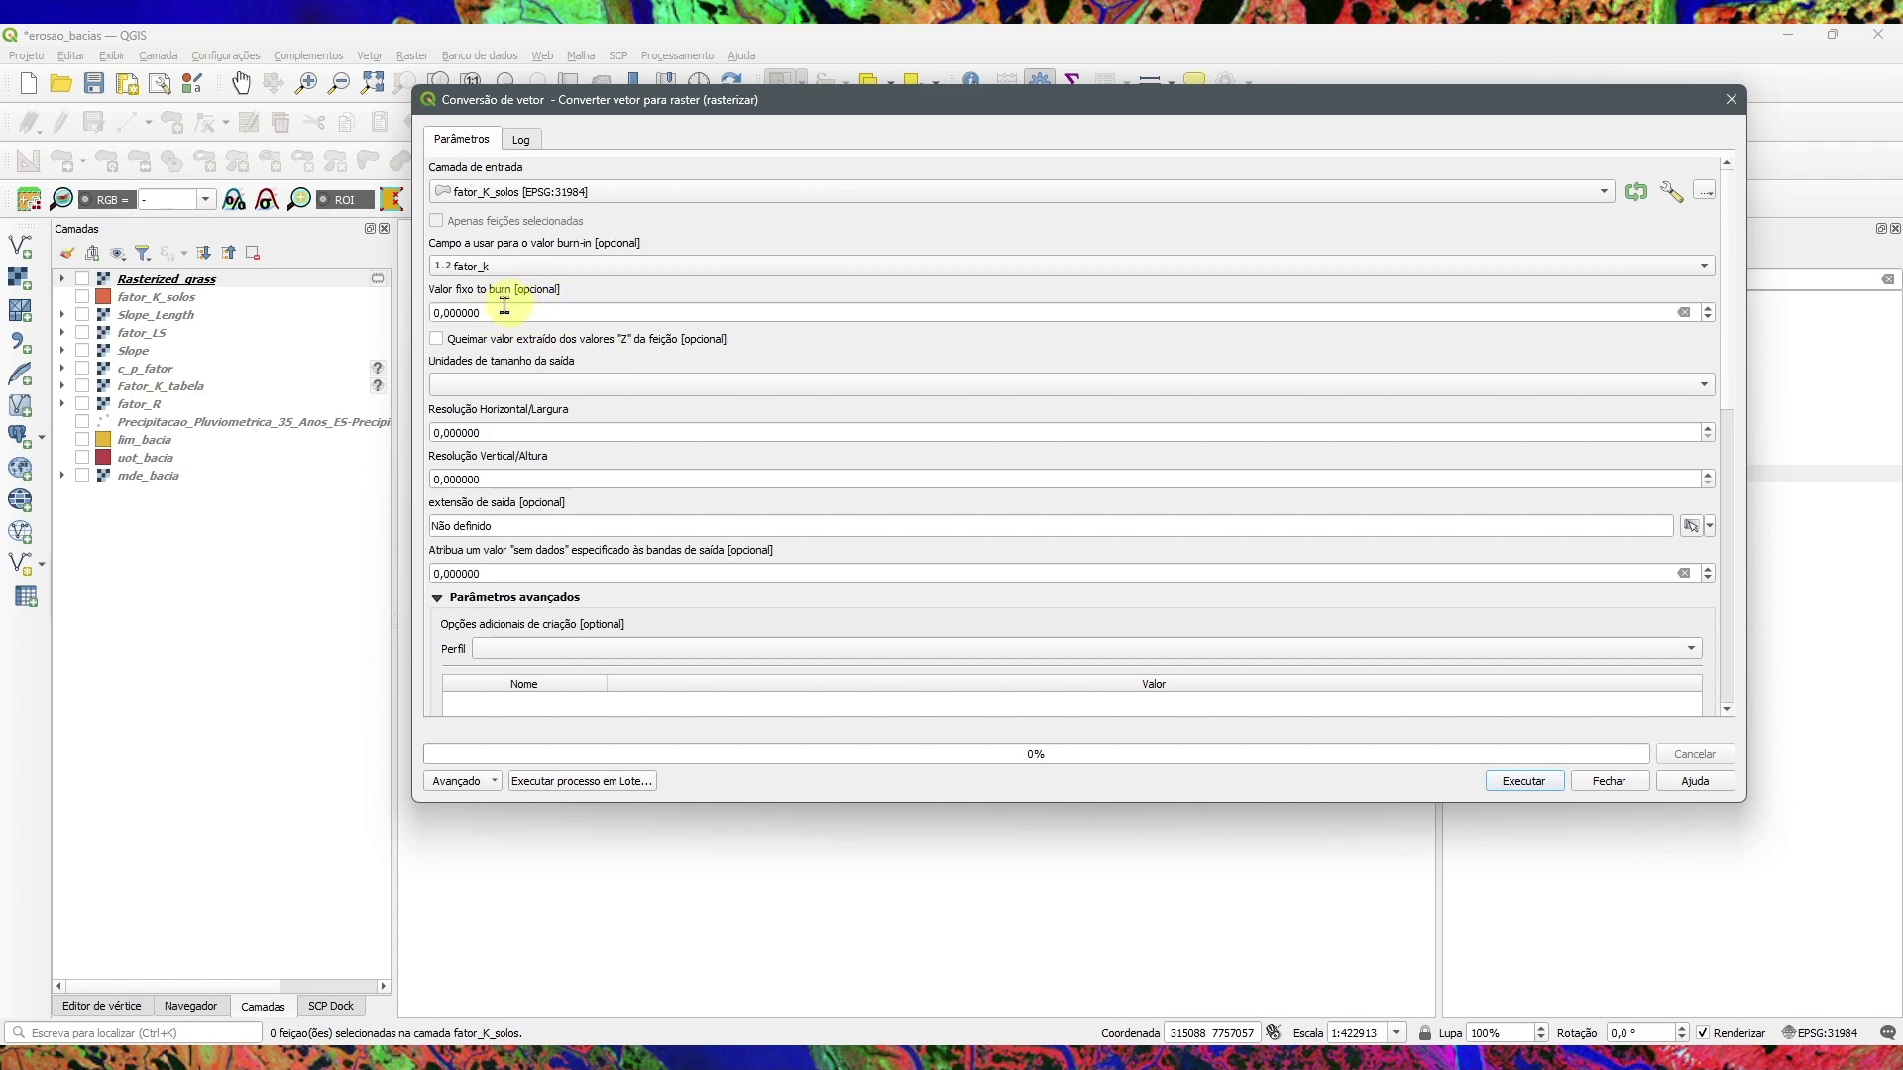
click(550, 266)
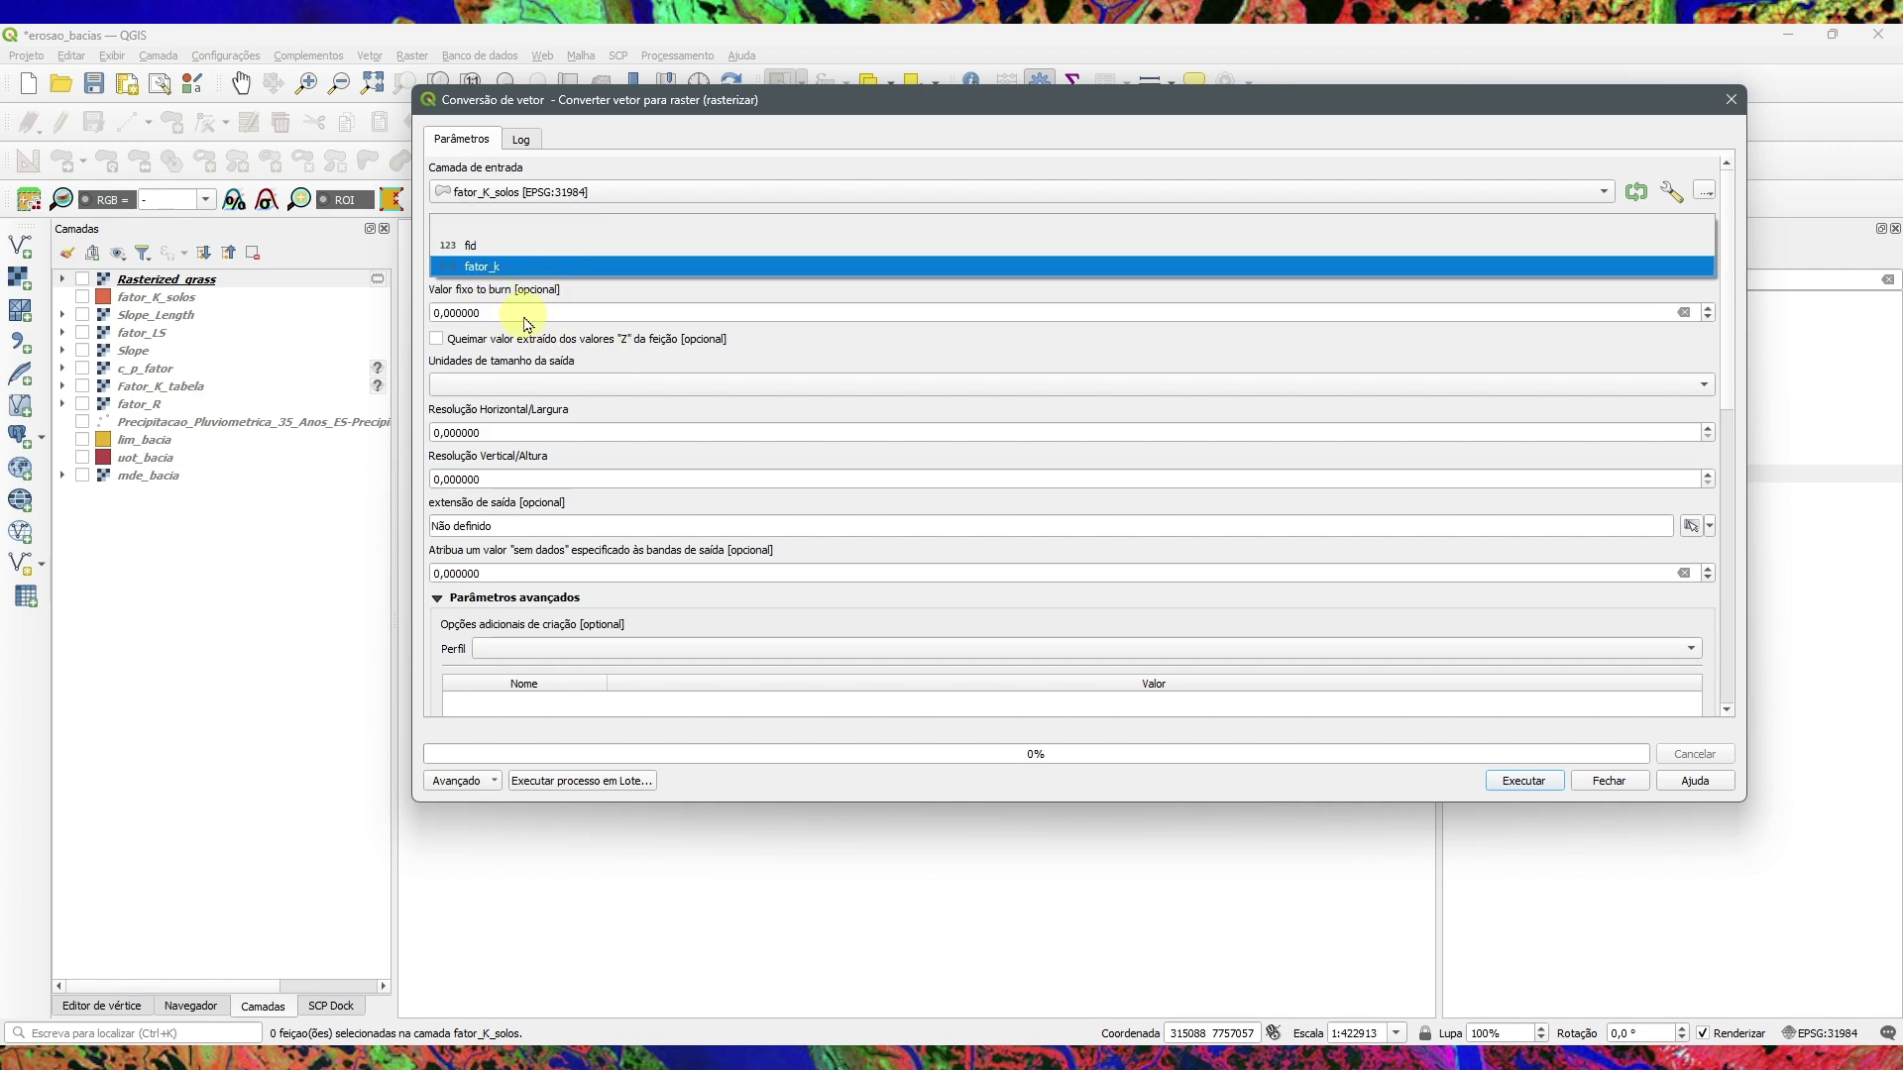
click(563, 266)
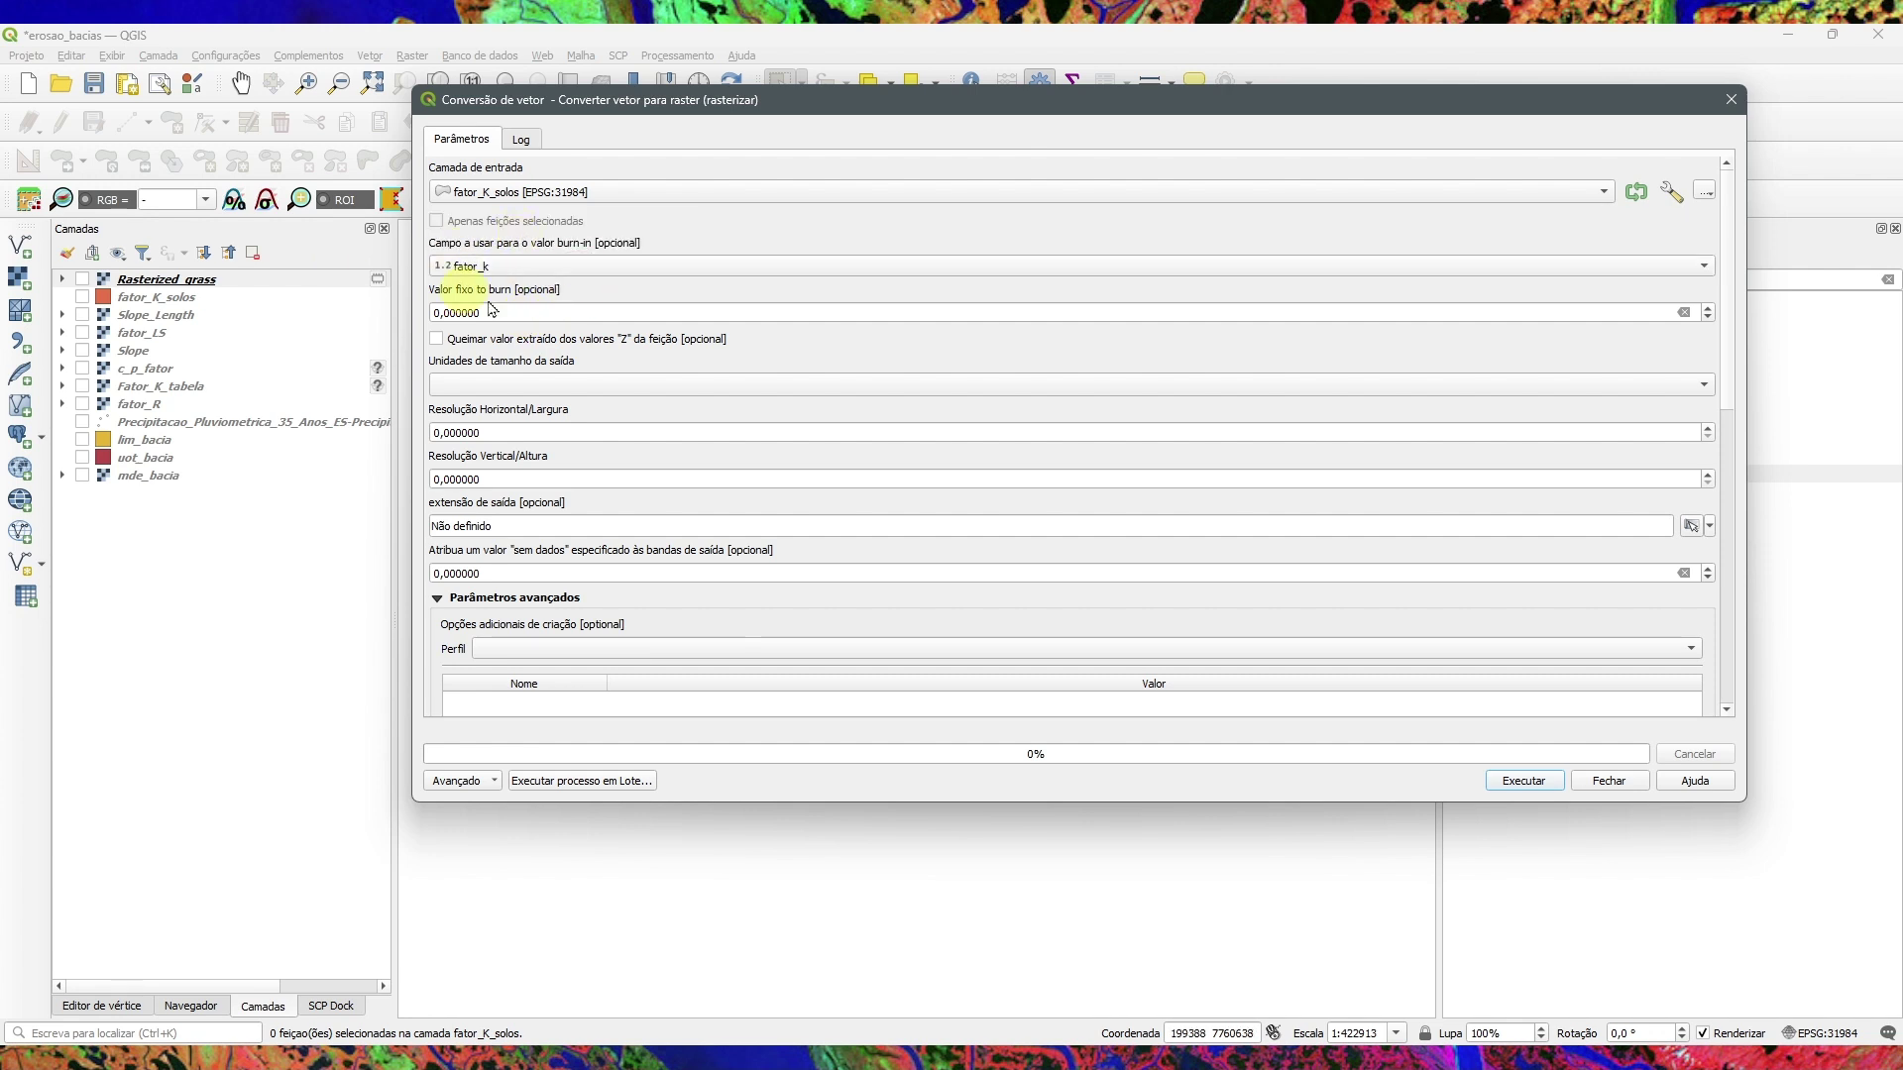
Step: Set the output size units to georeferenced units, with horizontal and vertical resolutions of 30
click(599, 386)
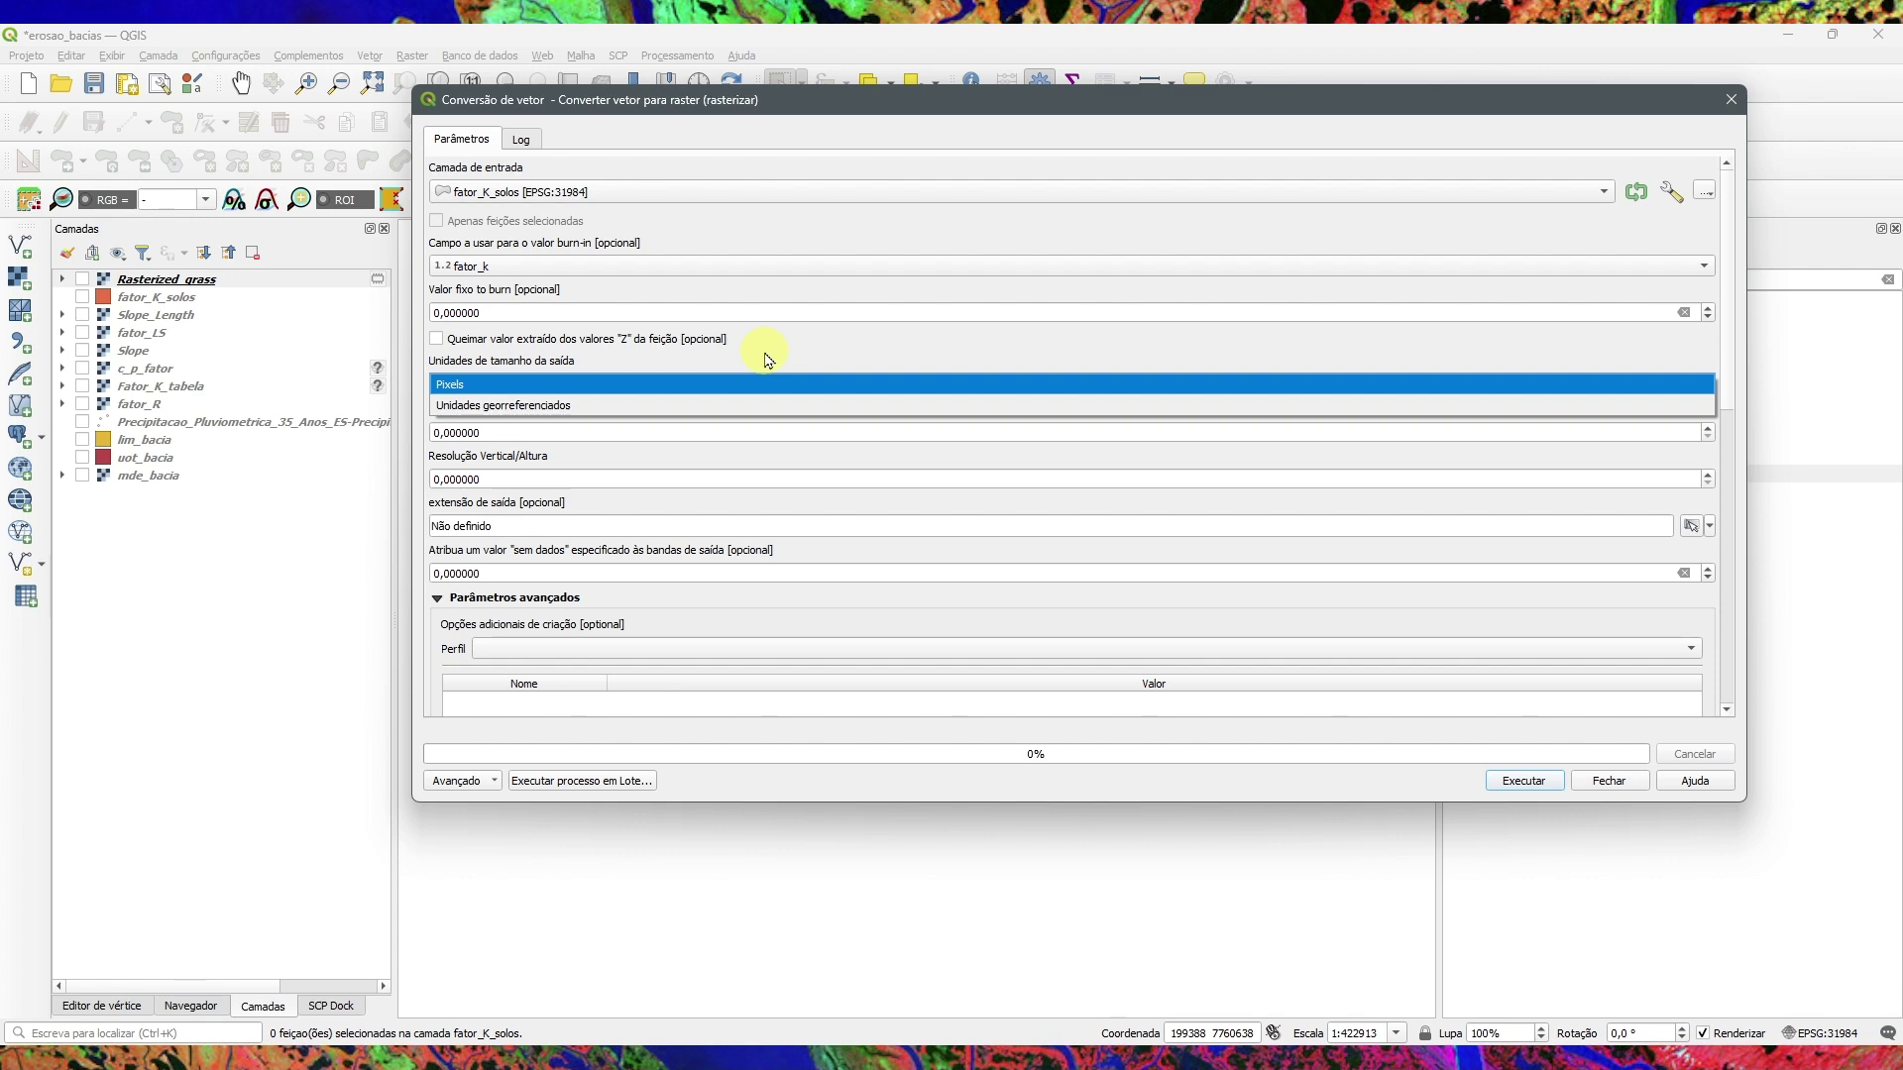
click(475, 408)
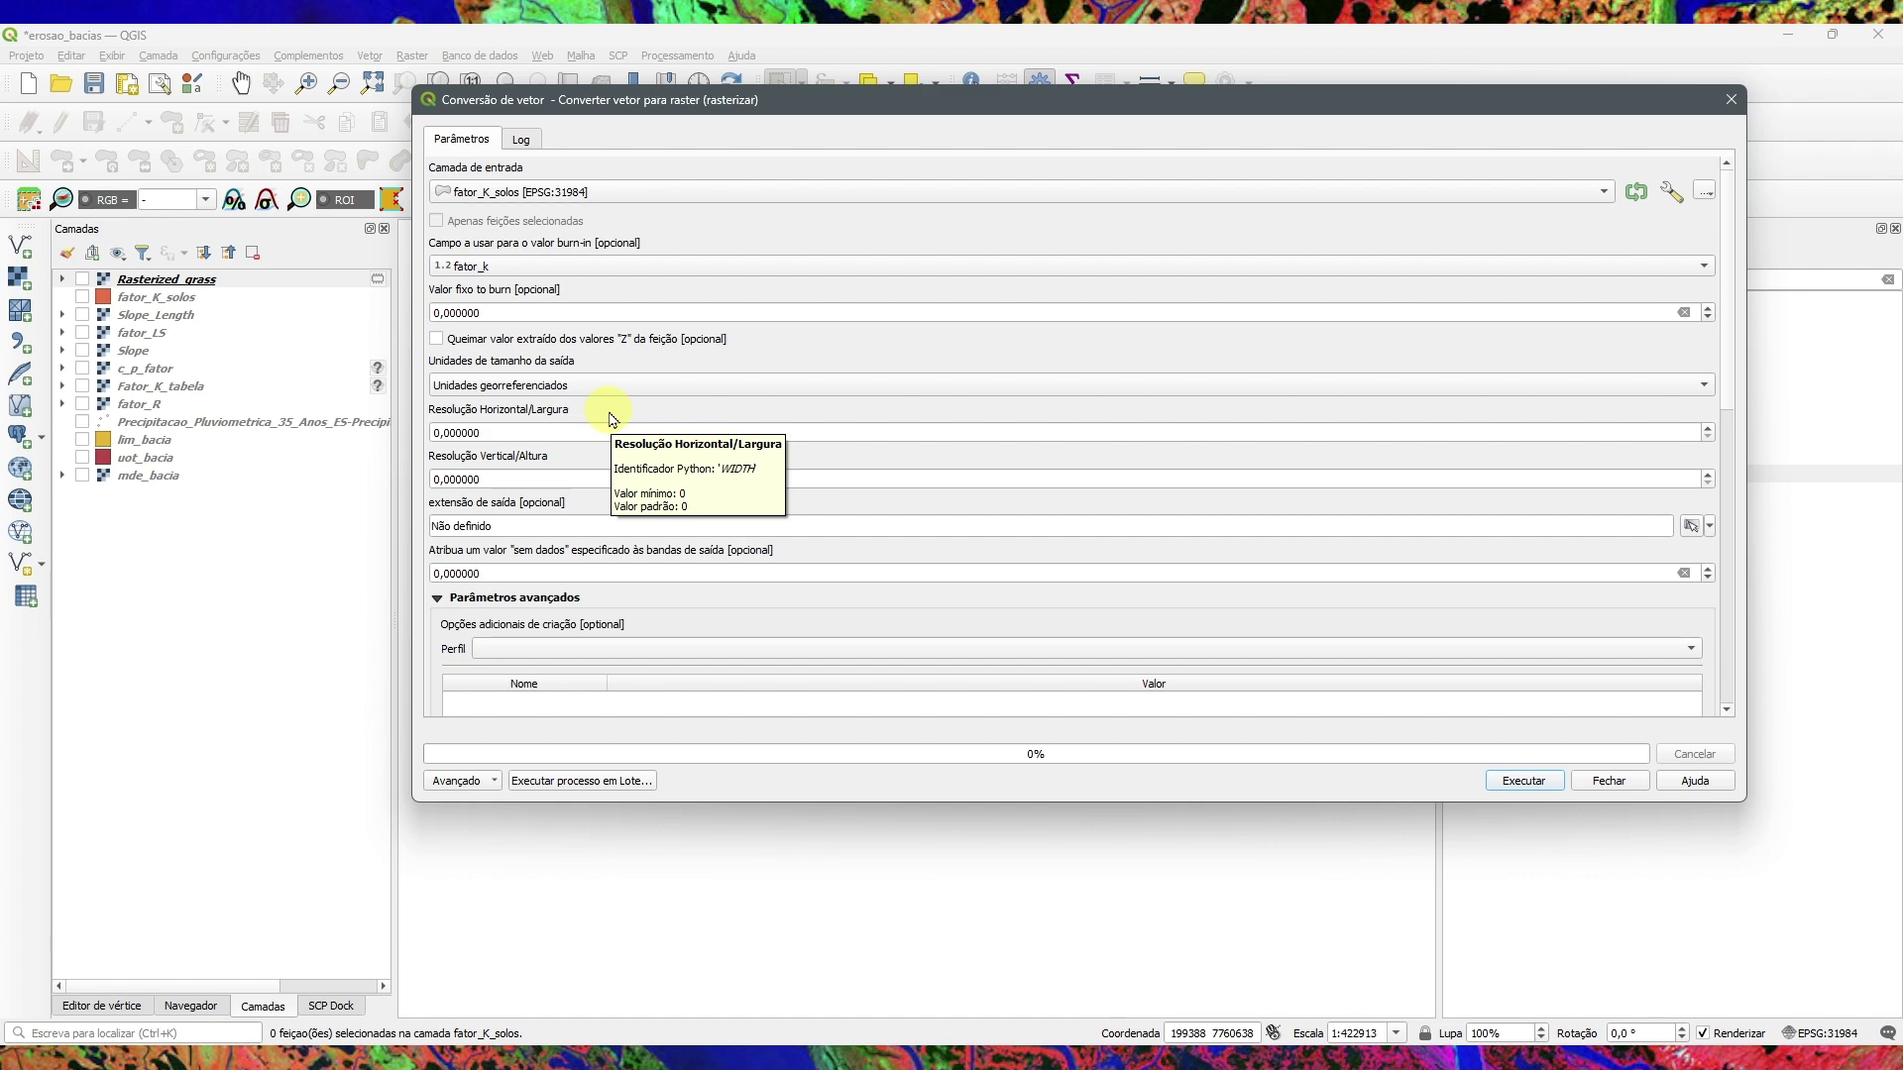
click(502, 433)
text(30)
click(600, 479)
text(30)
click(646, 443)
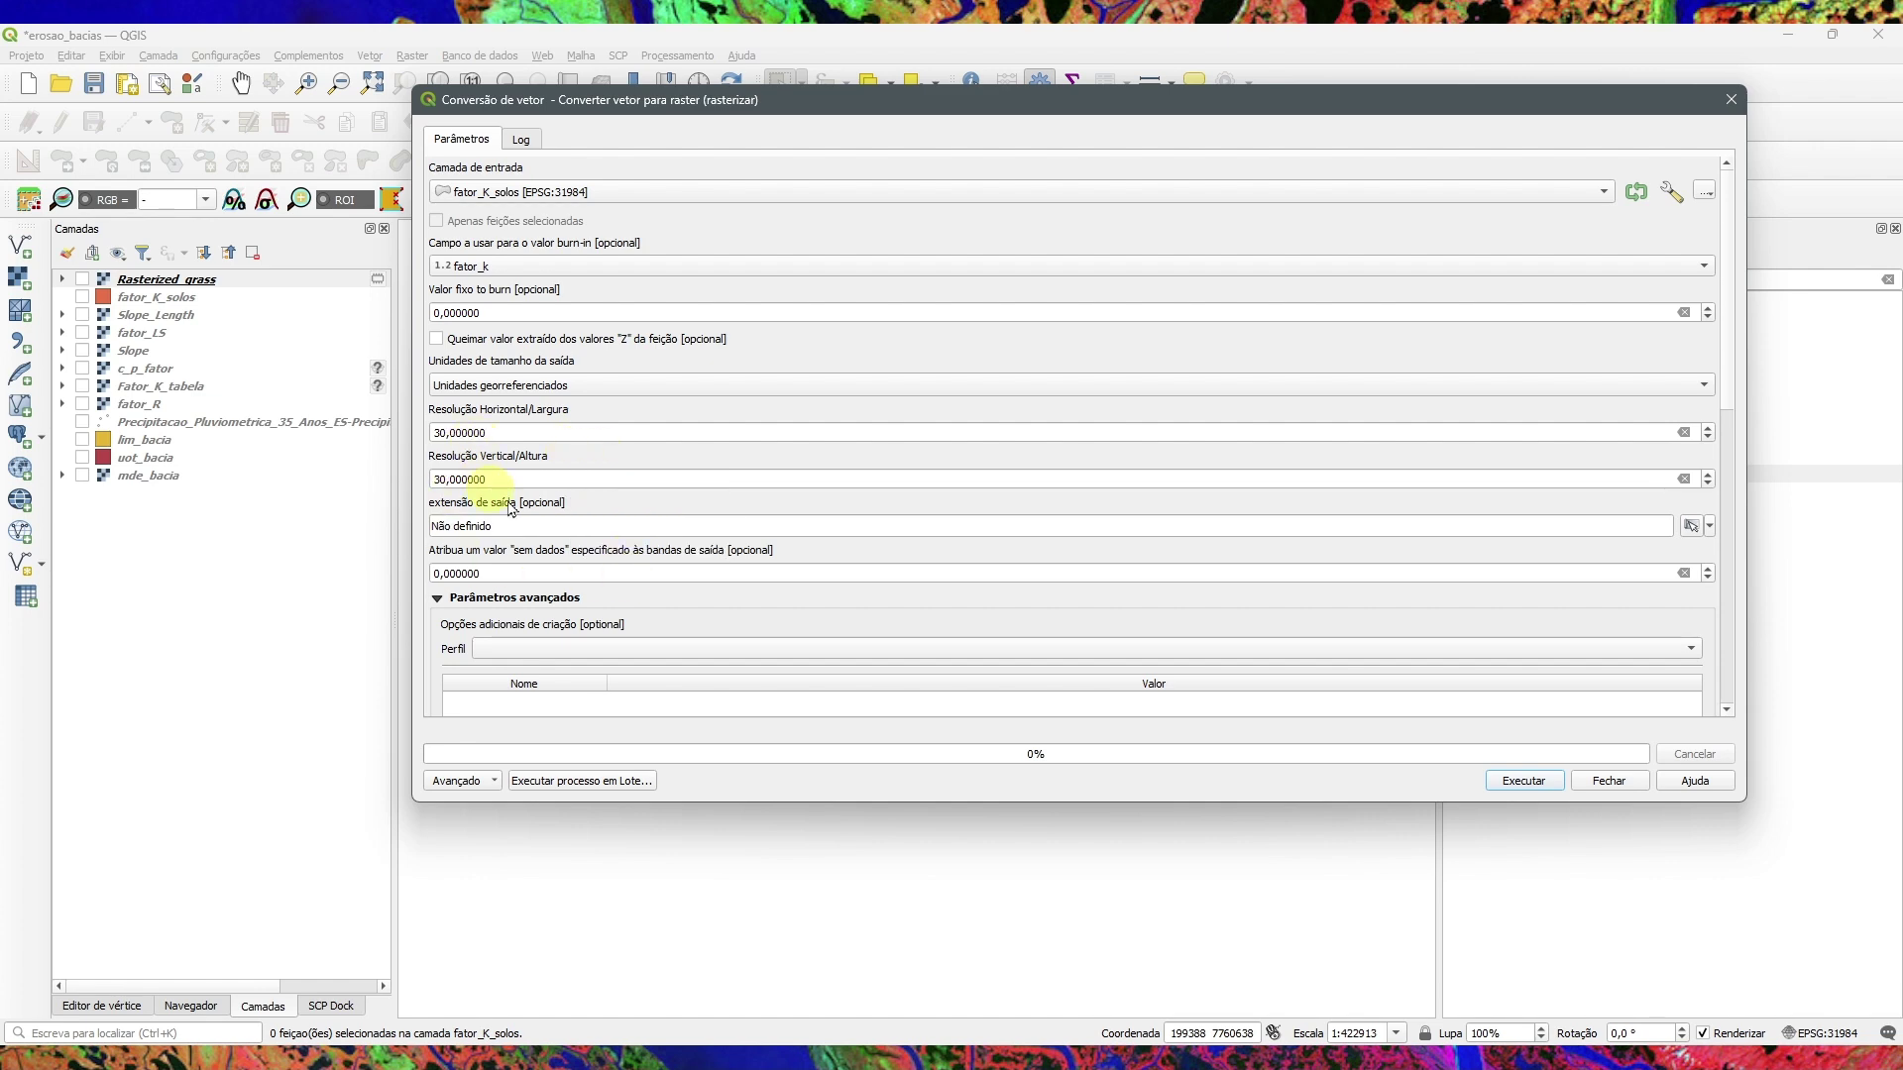
Step: Calculate the output extent from the lim_bacia layer and set the nodata value for the output bands to -9999
click(1710, 526)
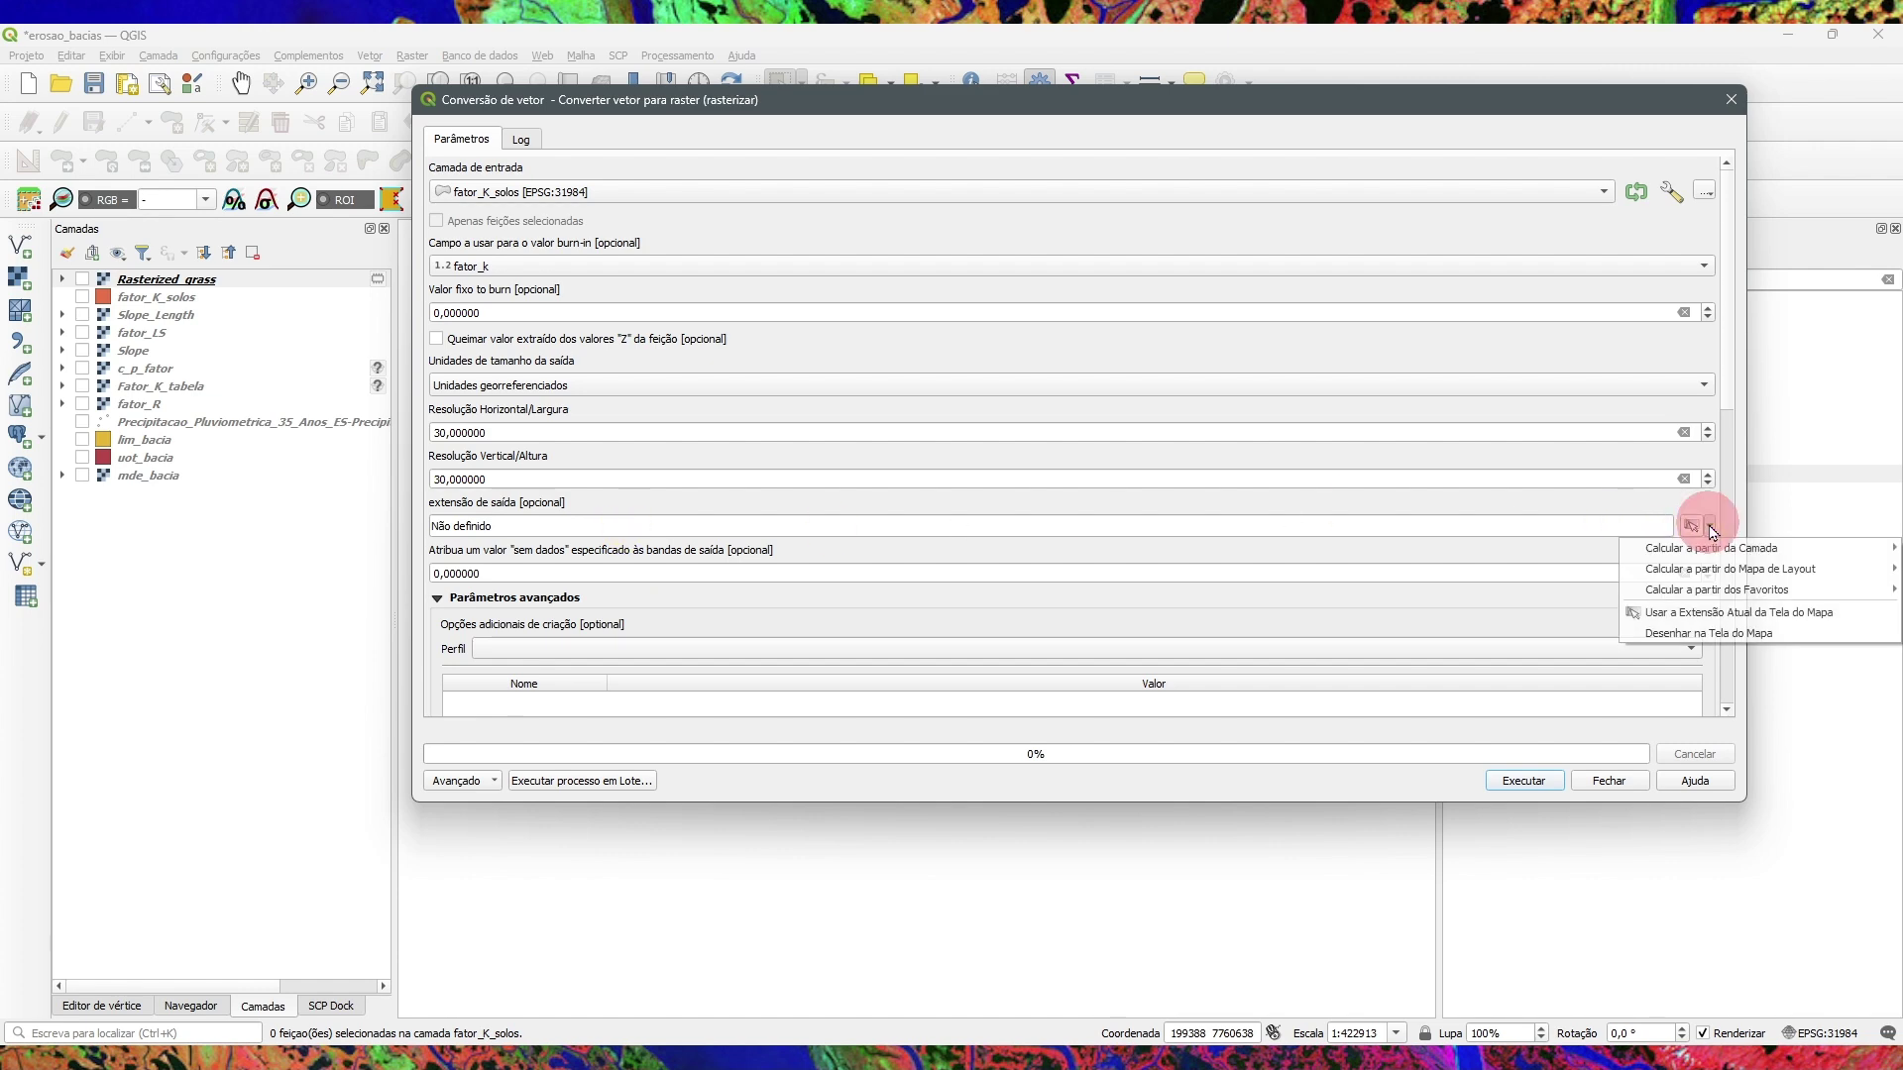
mouse_move(1665, 553)
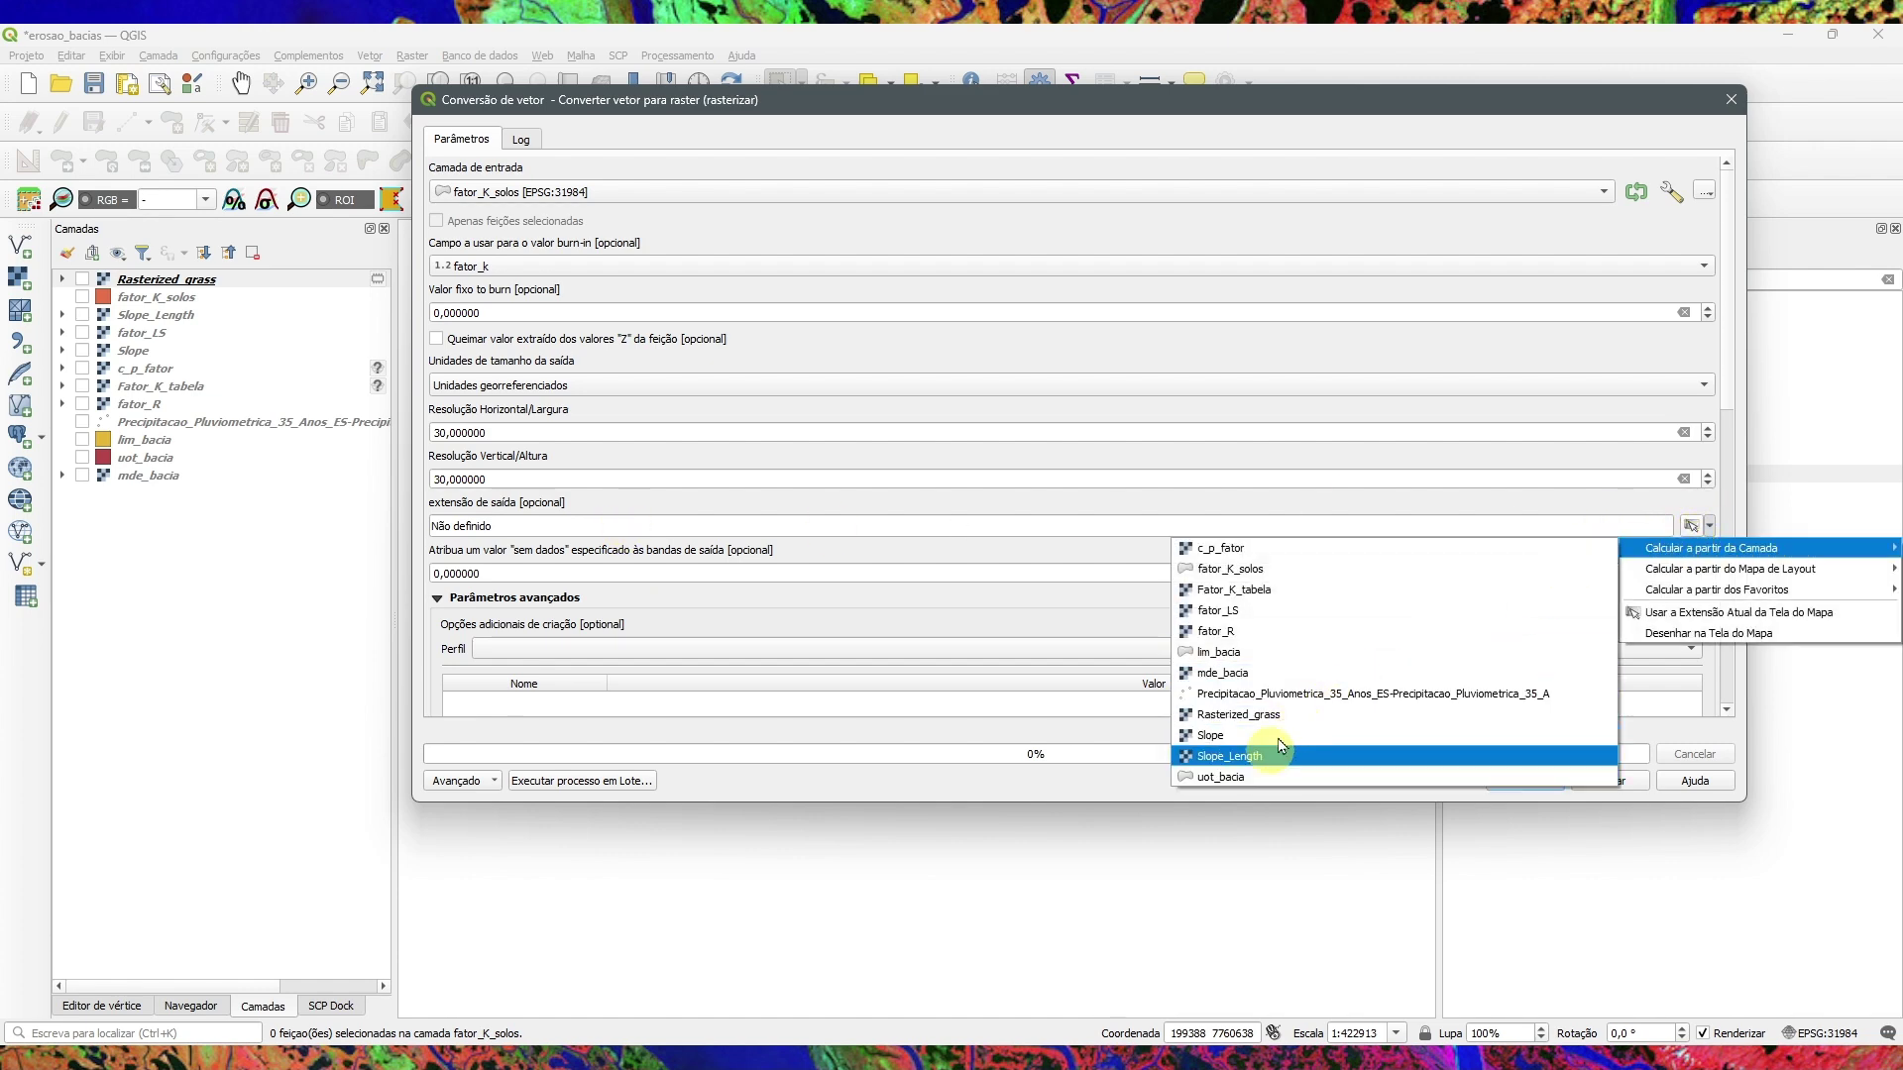
click(1271, 653)
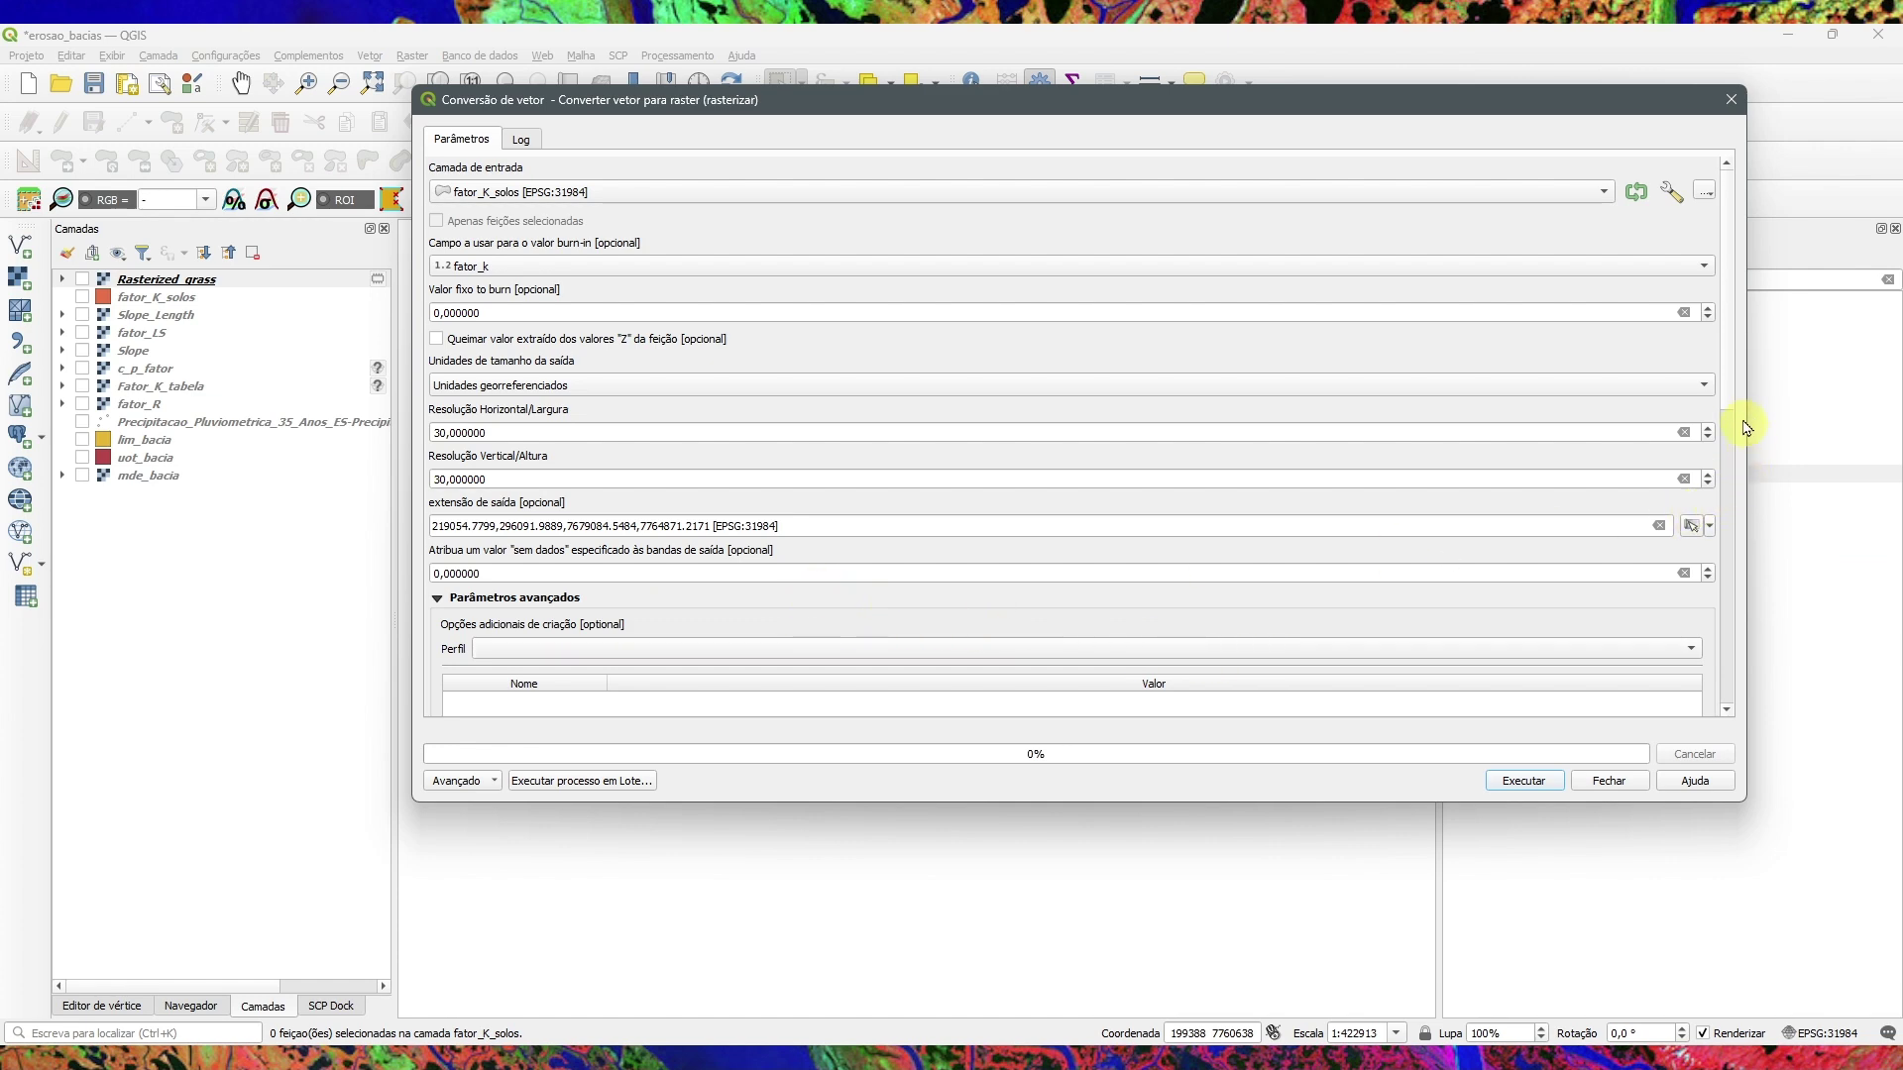
drag(1729, 405, 1722, 472)
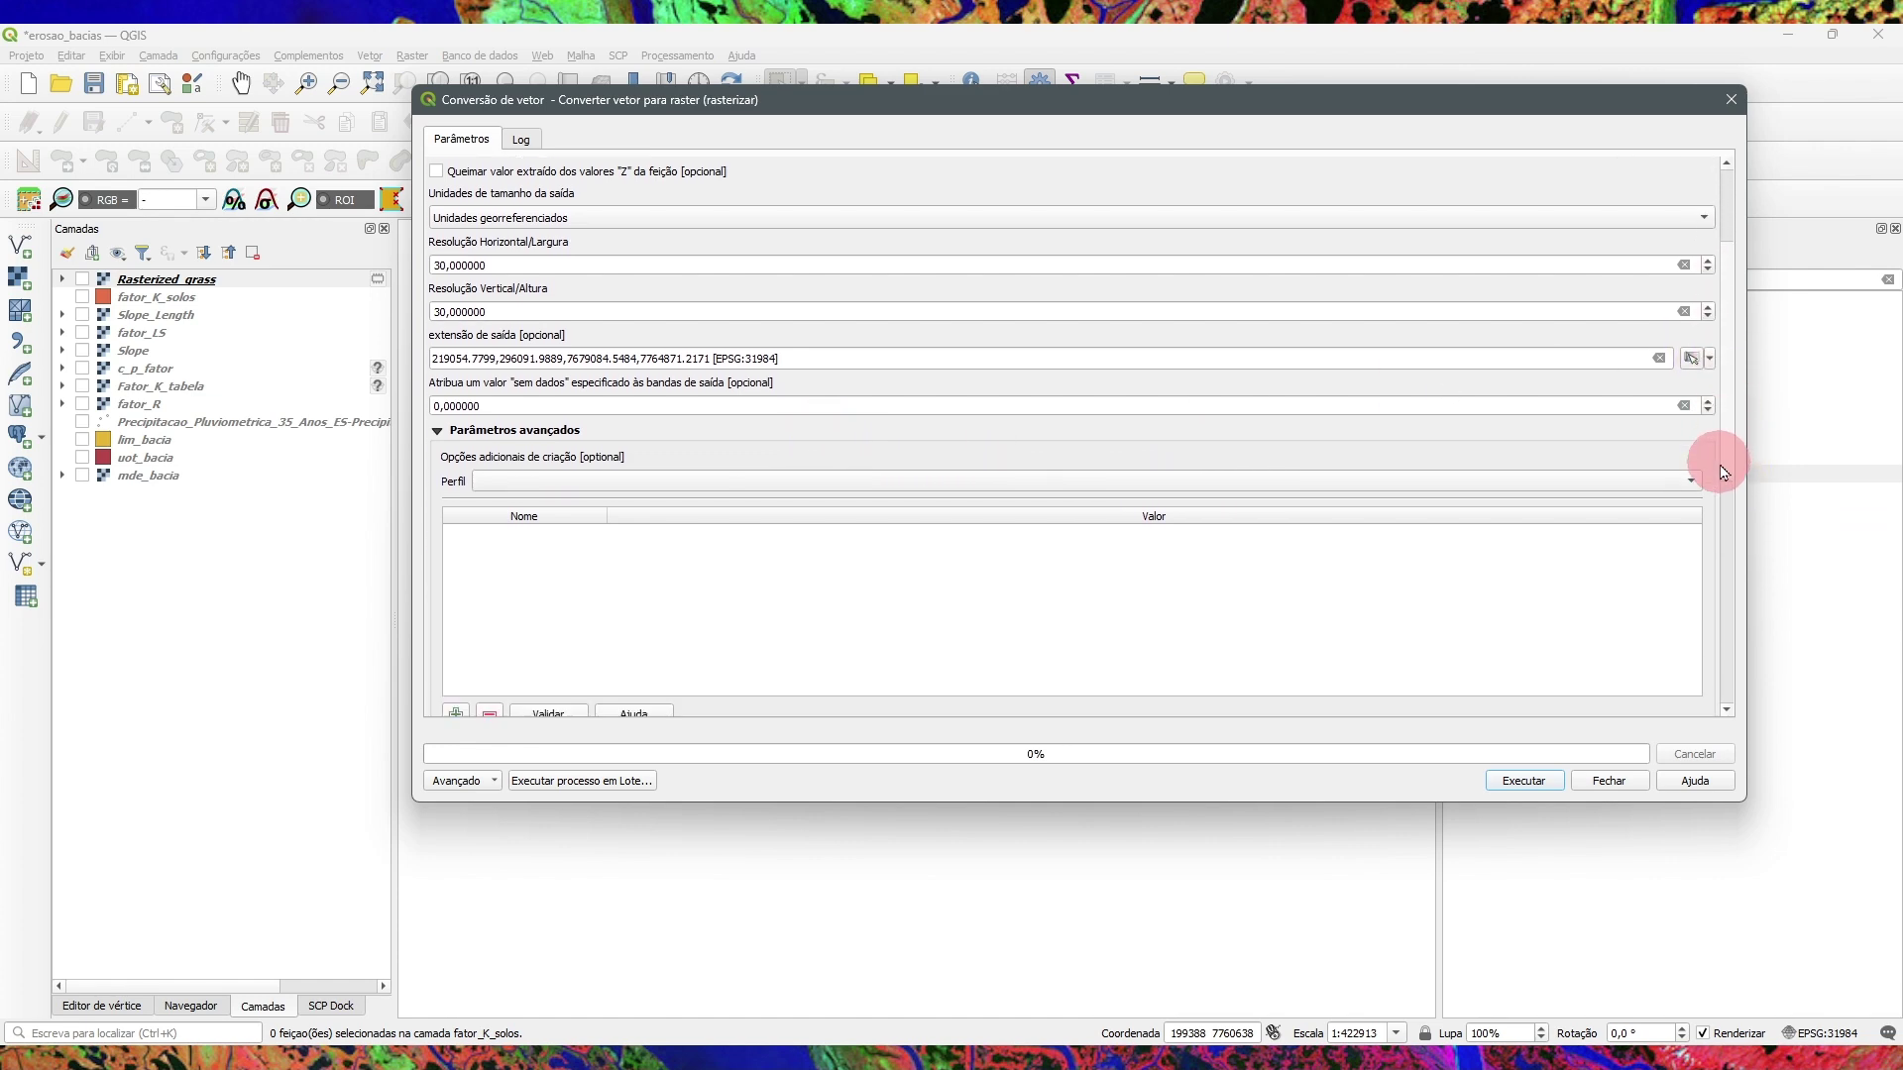
click(768, 409)
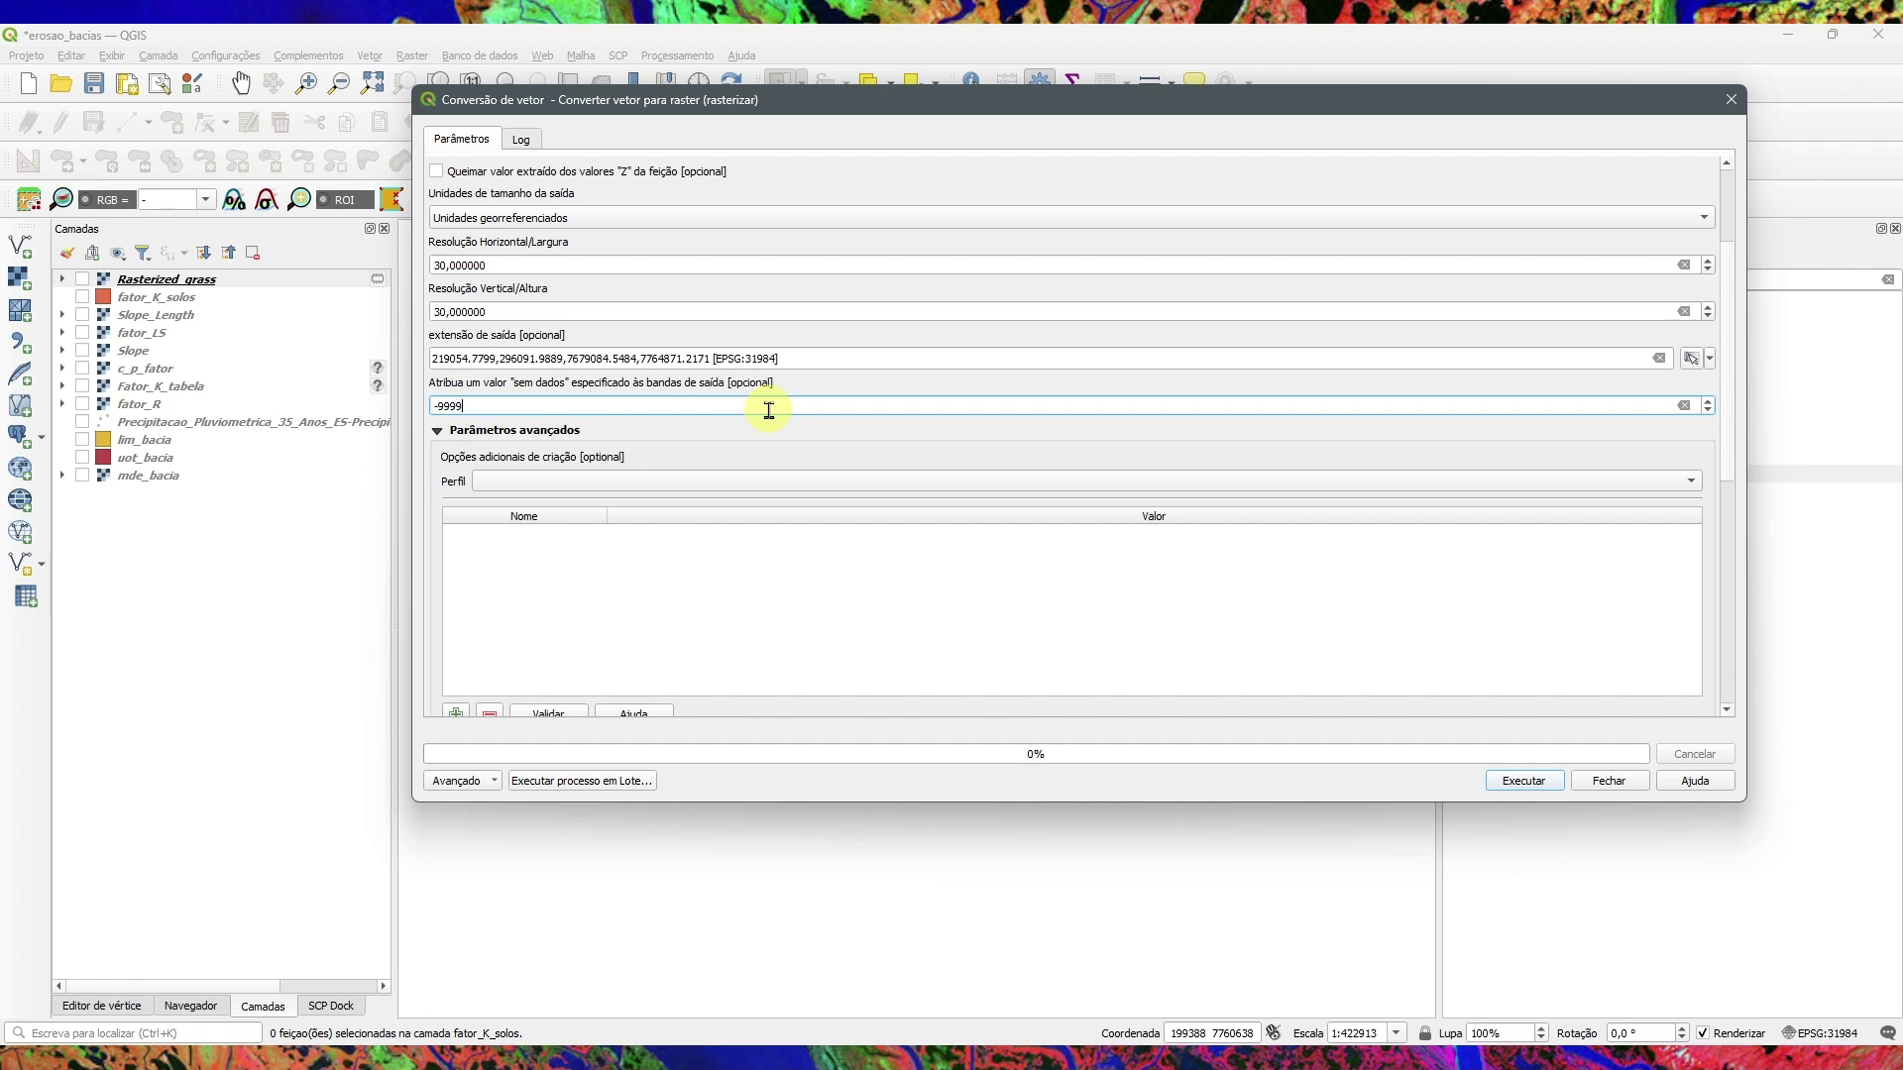
click(838, 464)
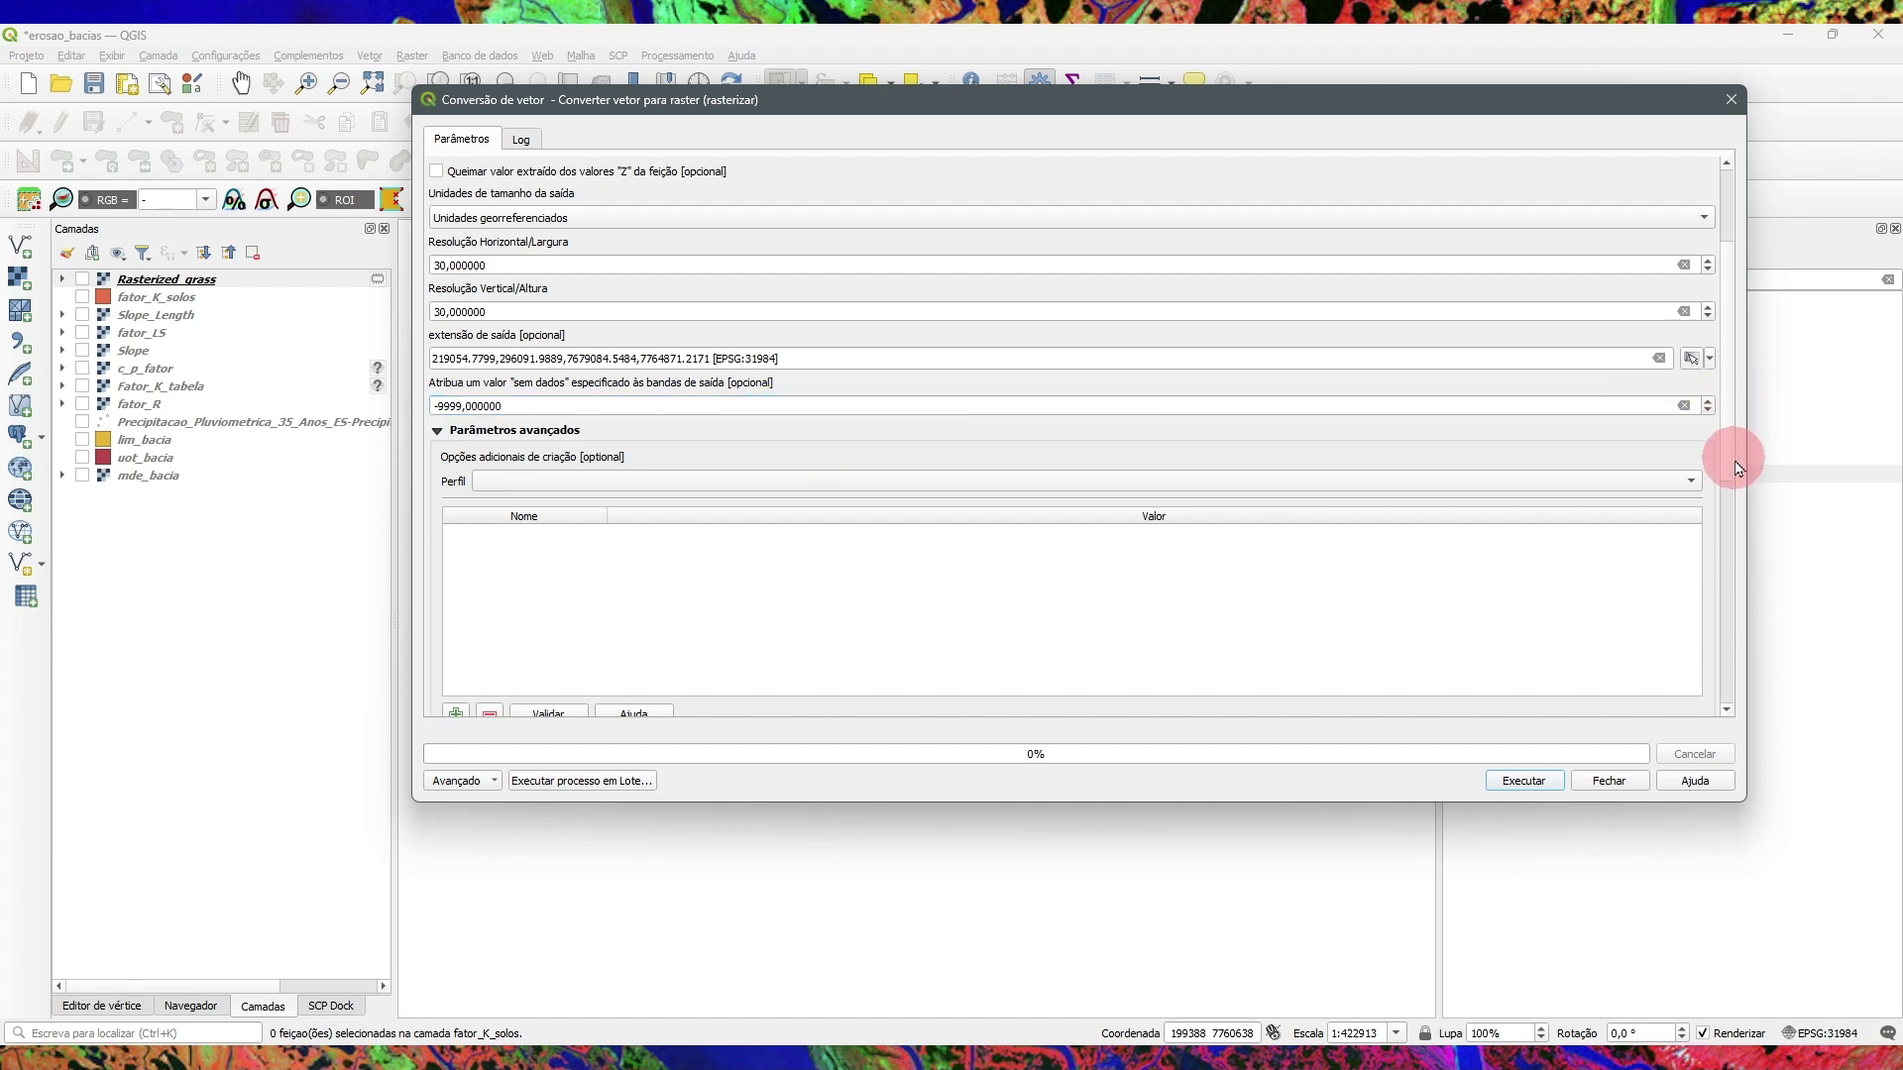
Step: Run the rasterization of fator_K_solos to a temporary file and close the algorithm dialog
drag(1730, 451, 1708, 616)
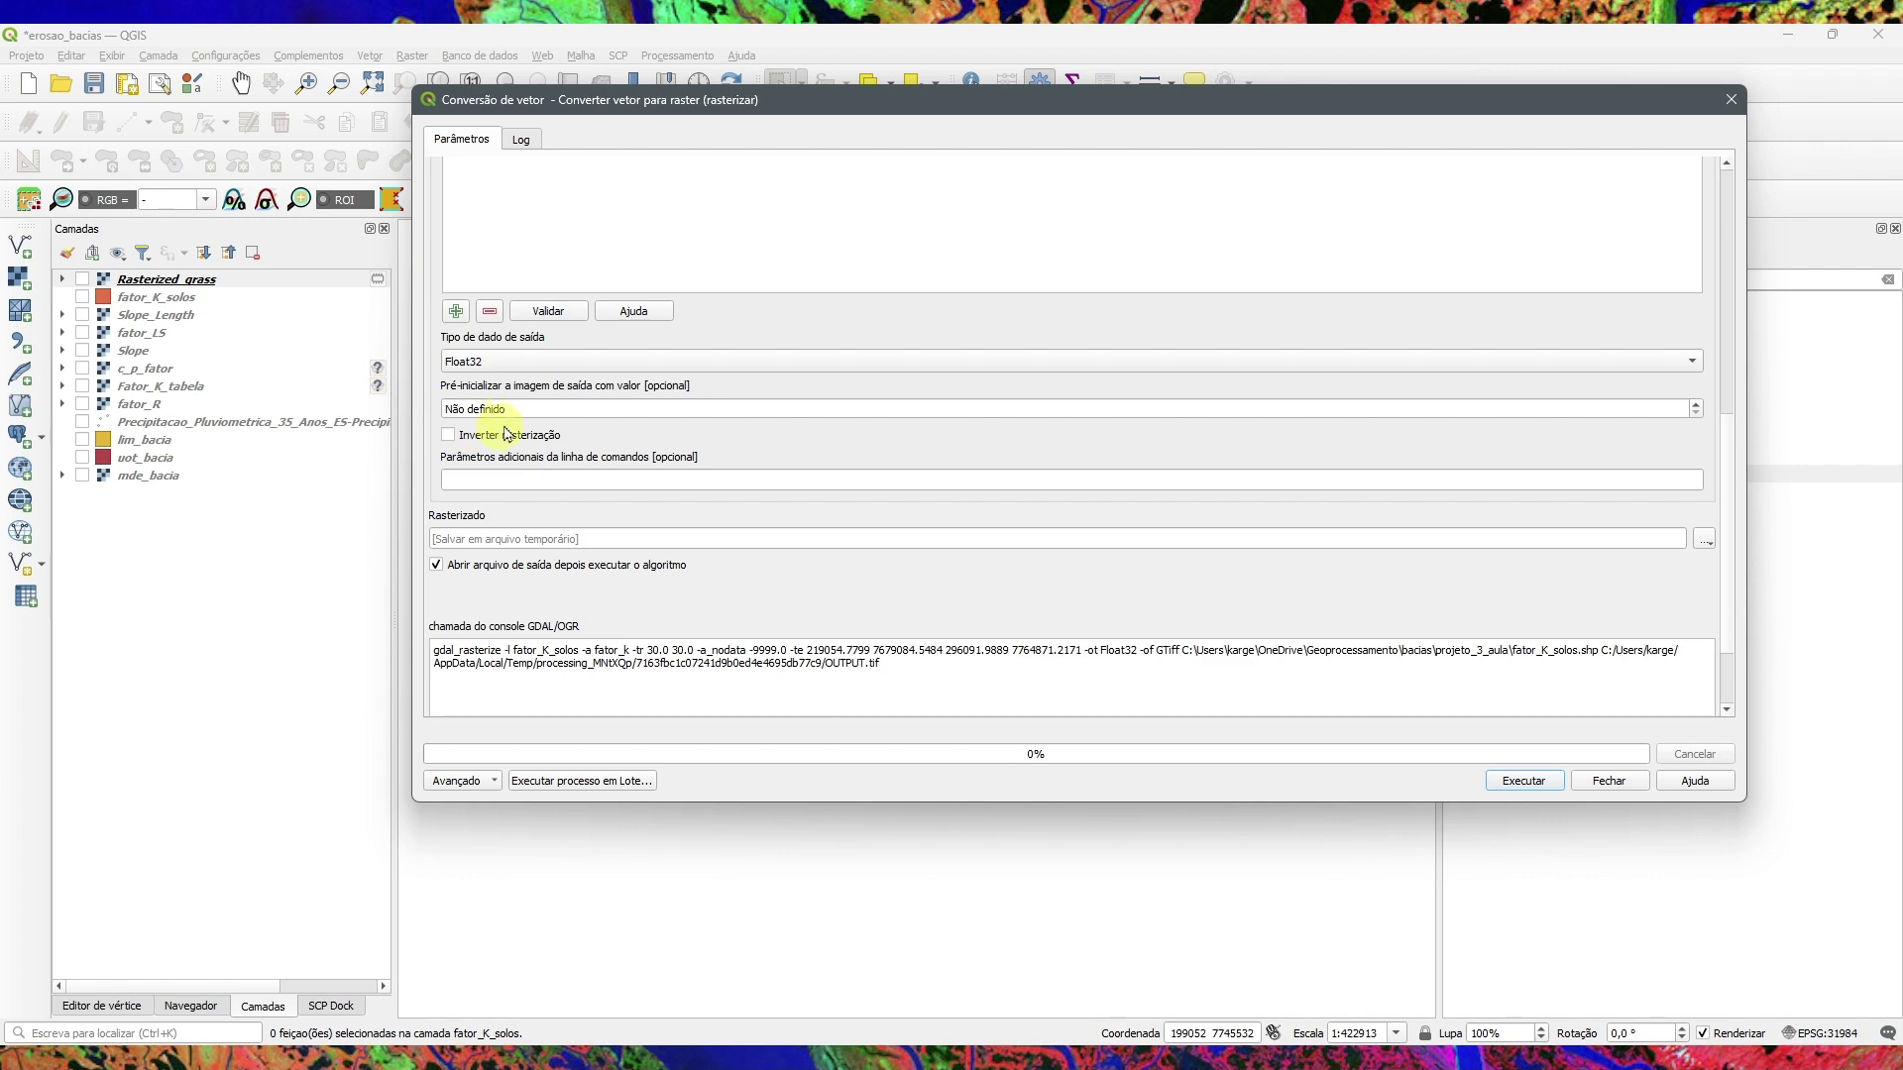
click(1523, 783)
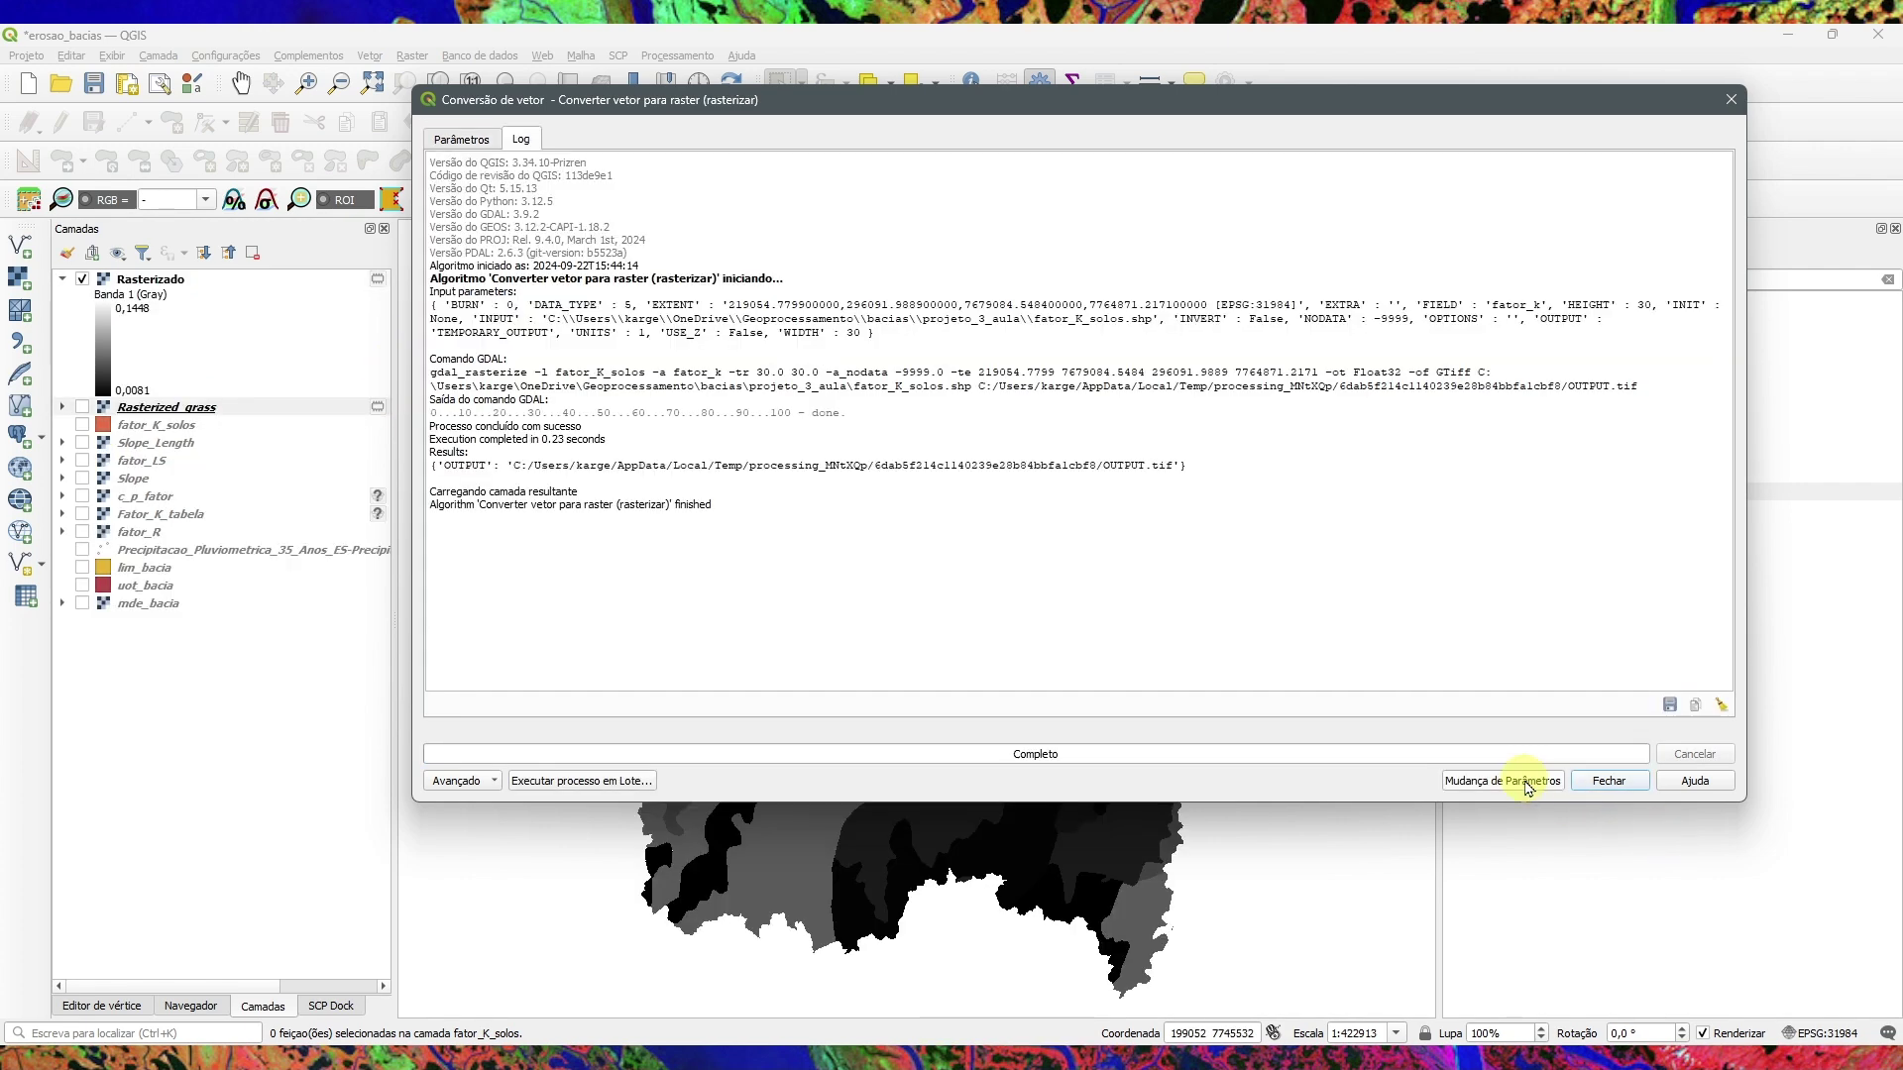
click(1606, 782)
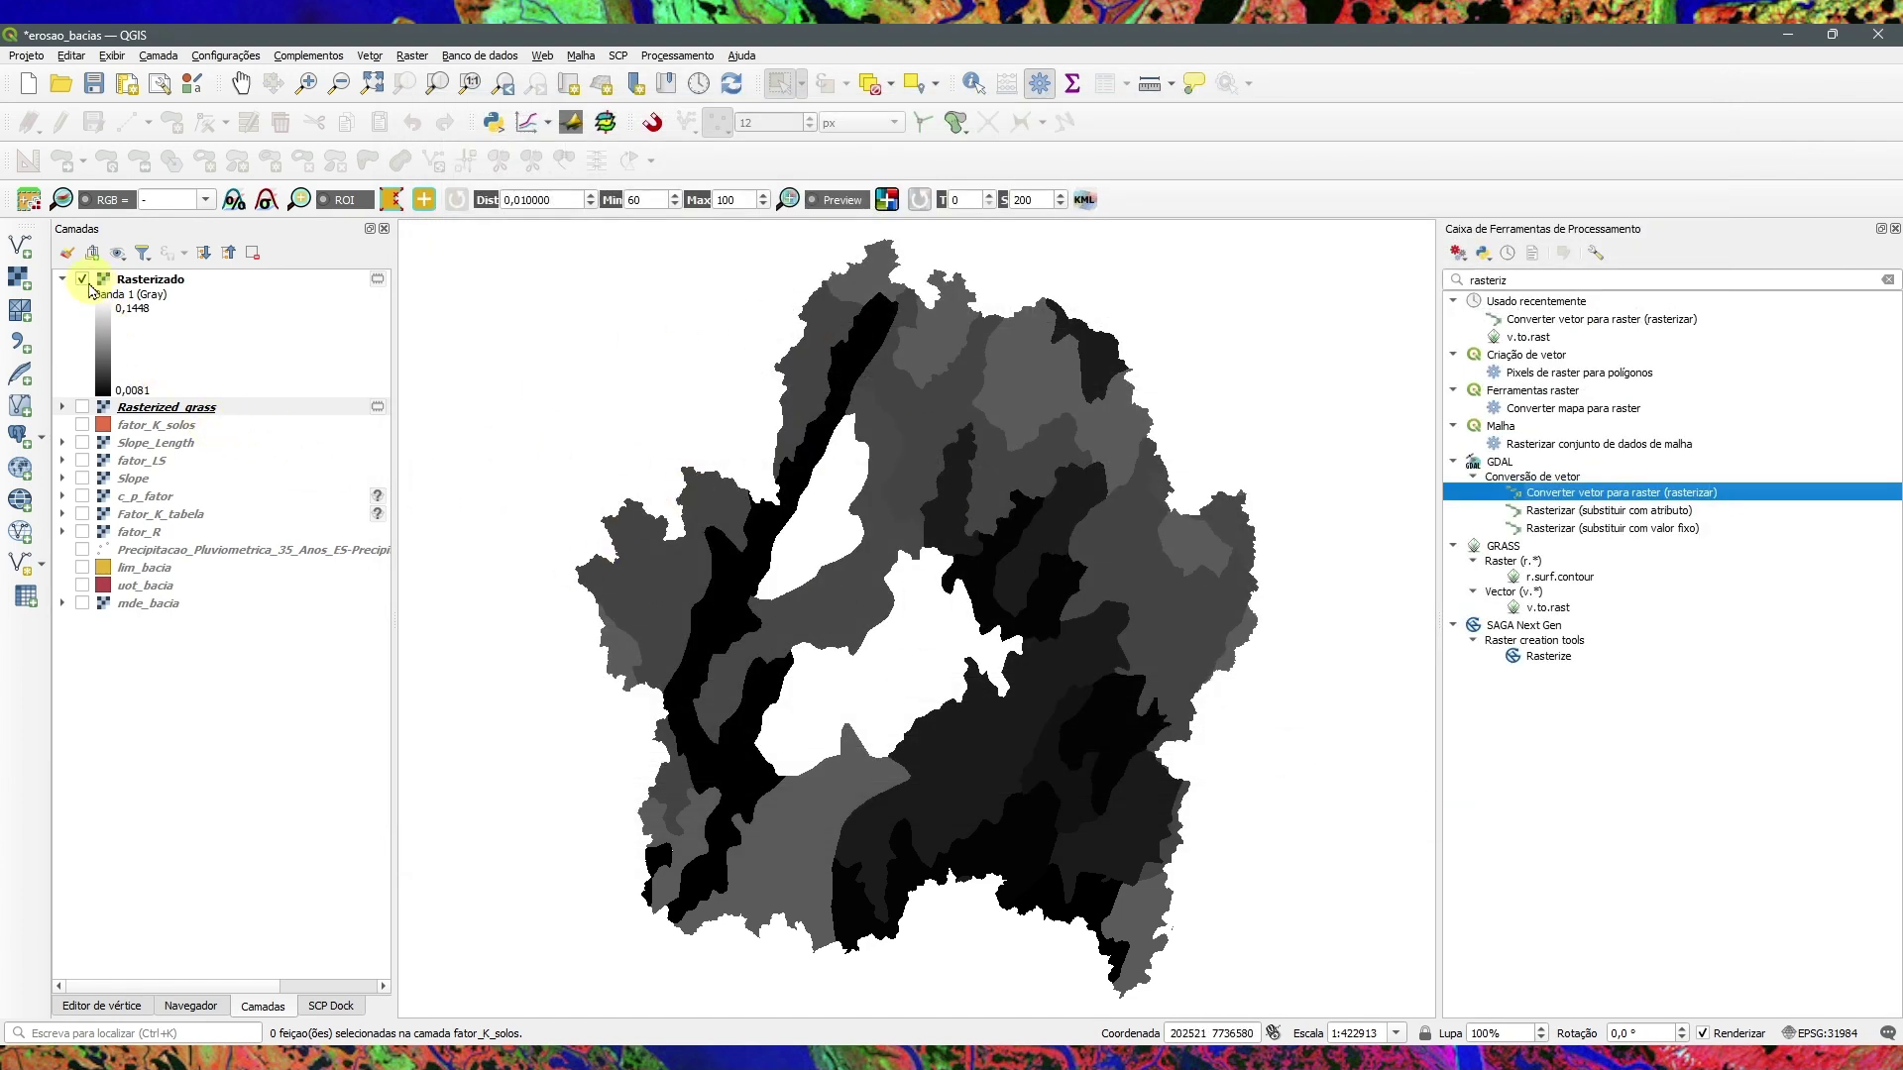
Step: Hide the Rasterizado layer and briefly display Rasterized_grass to examine the GRASS result on its own
click(83, 278)
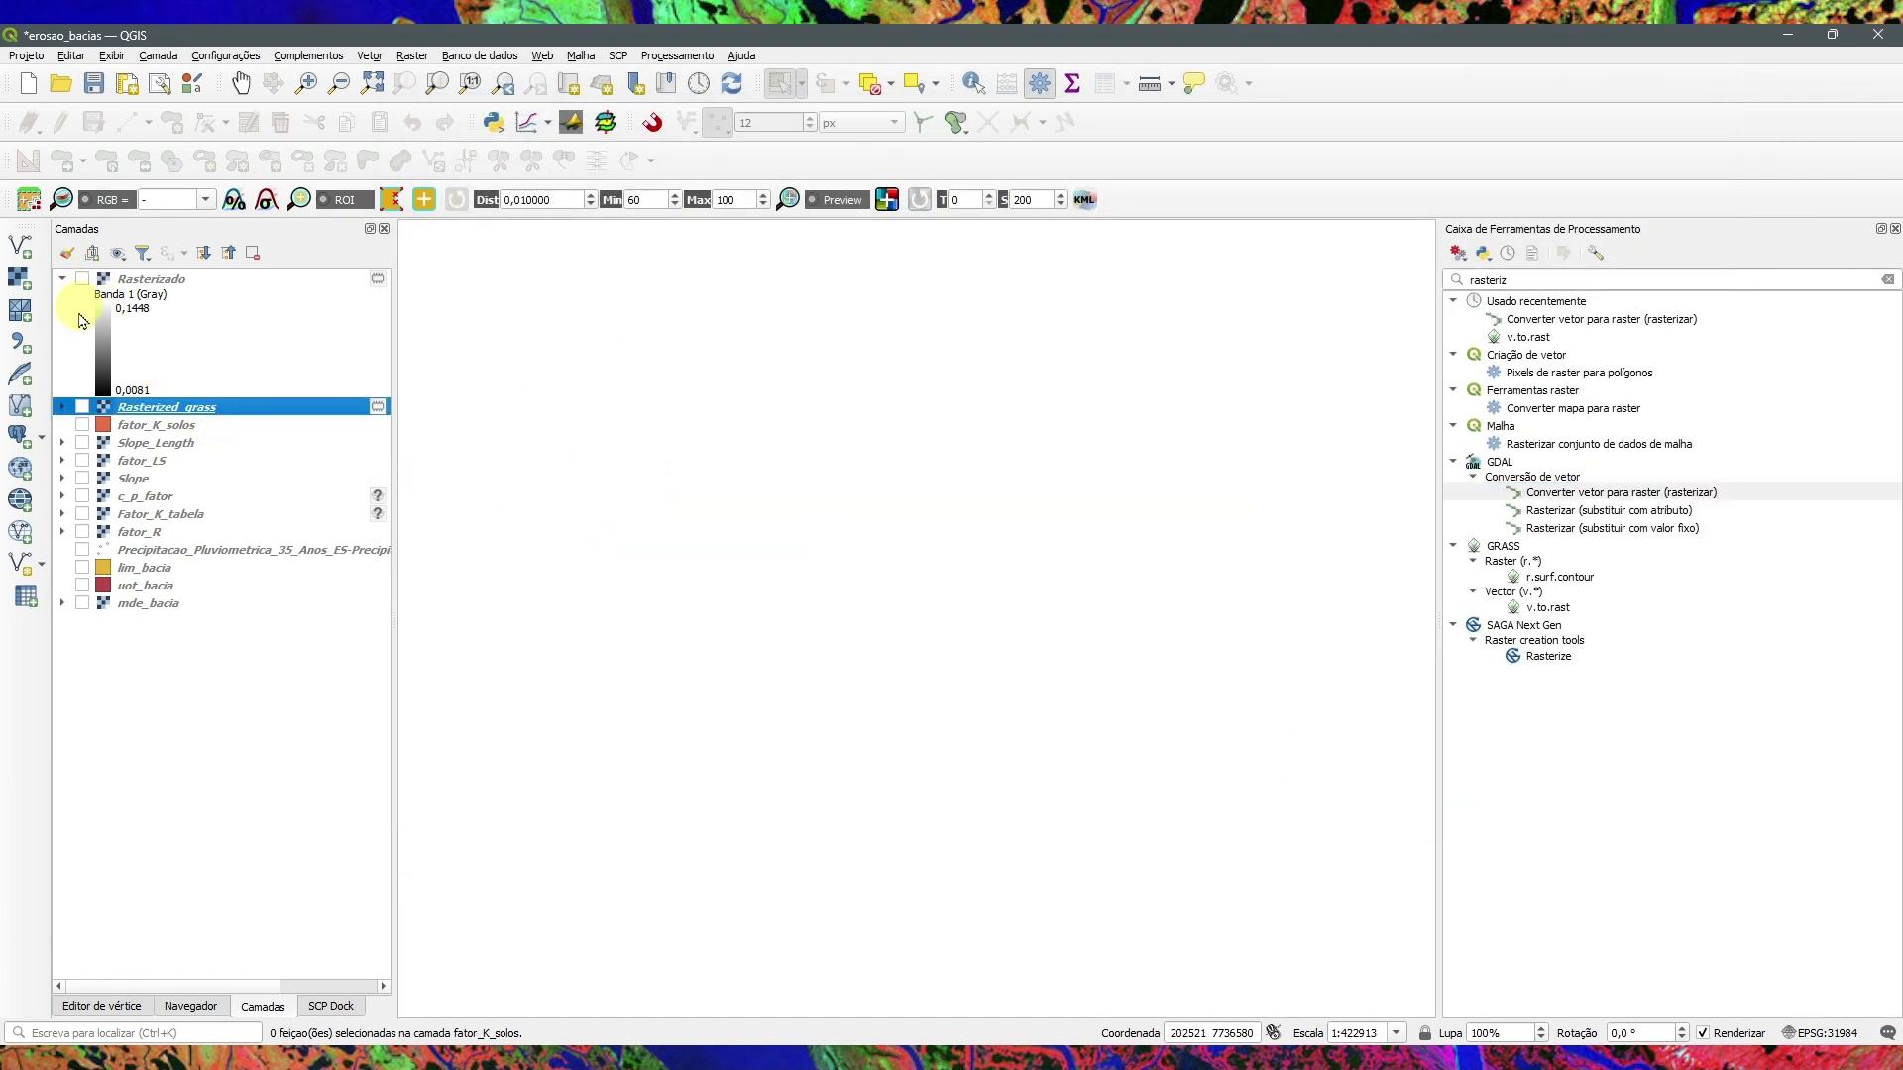
click(83, 406)
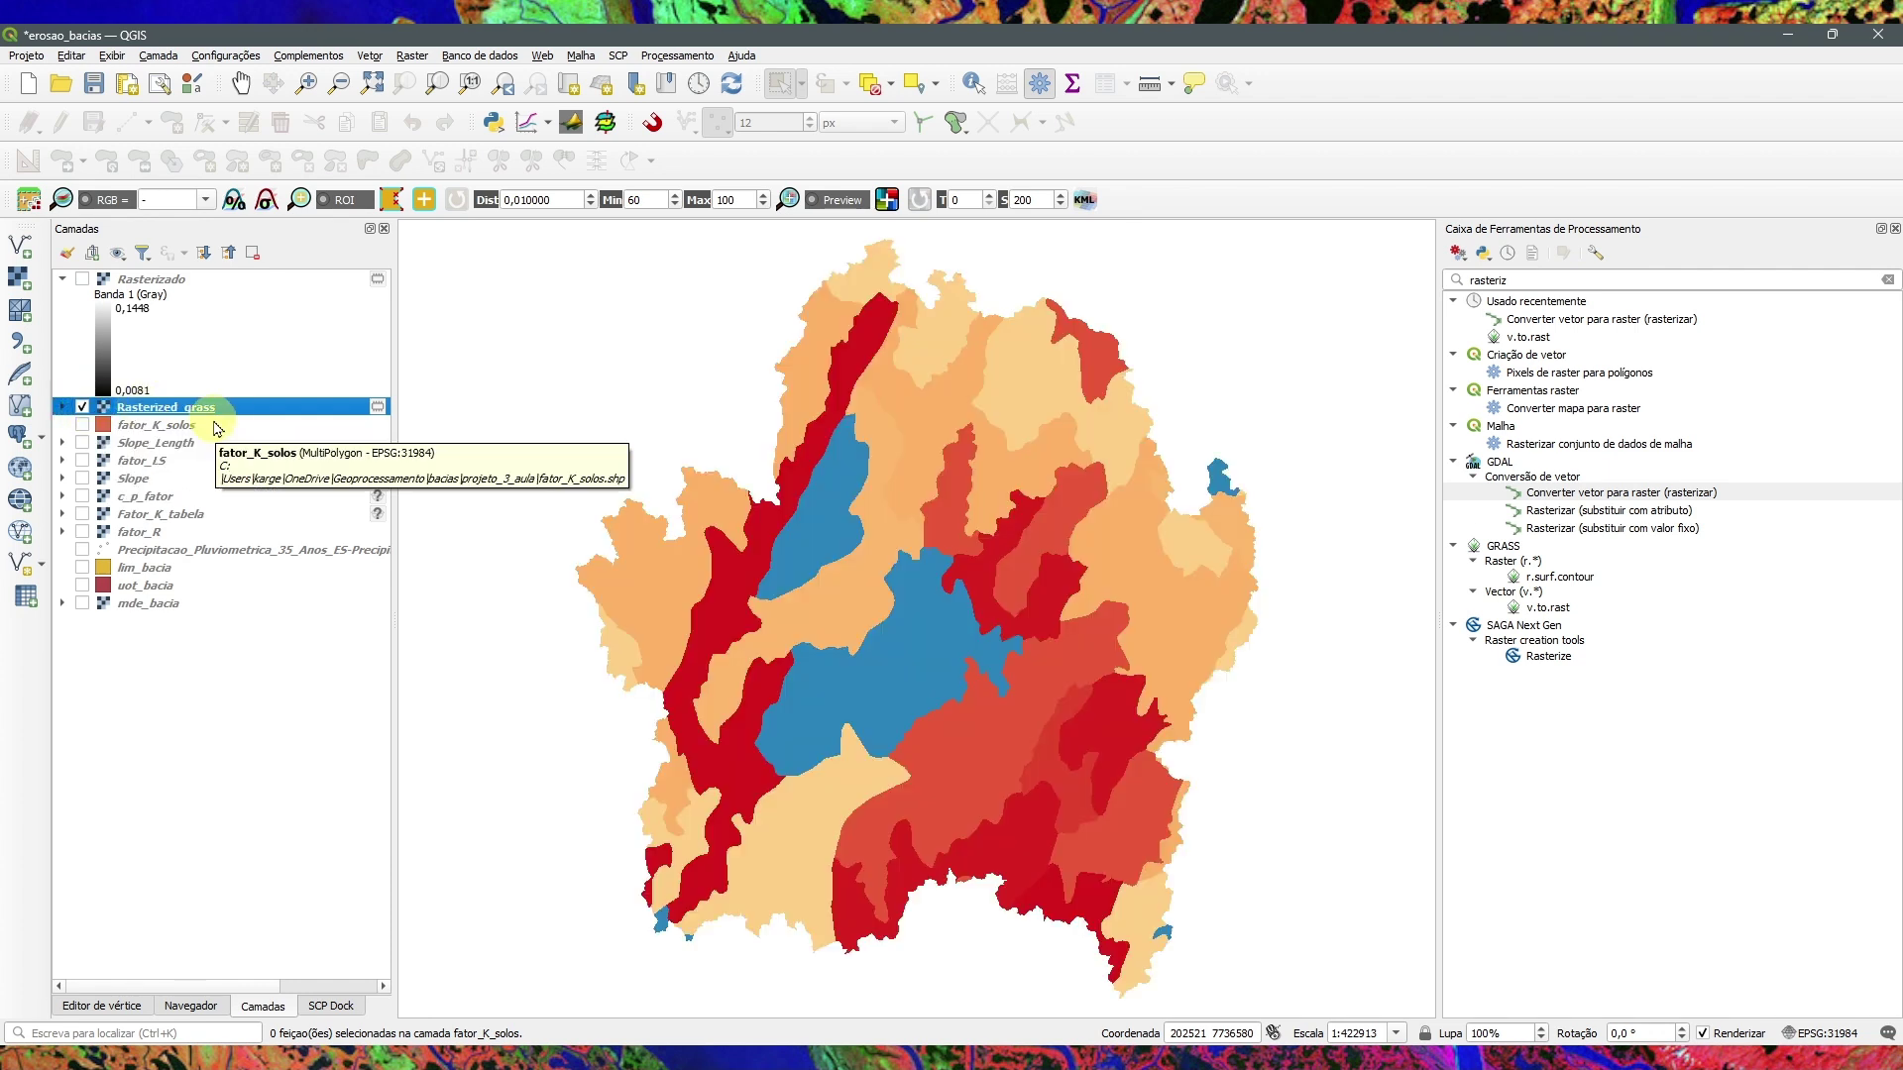
click(81, 406)
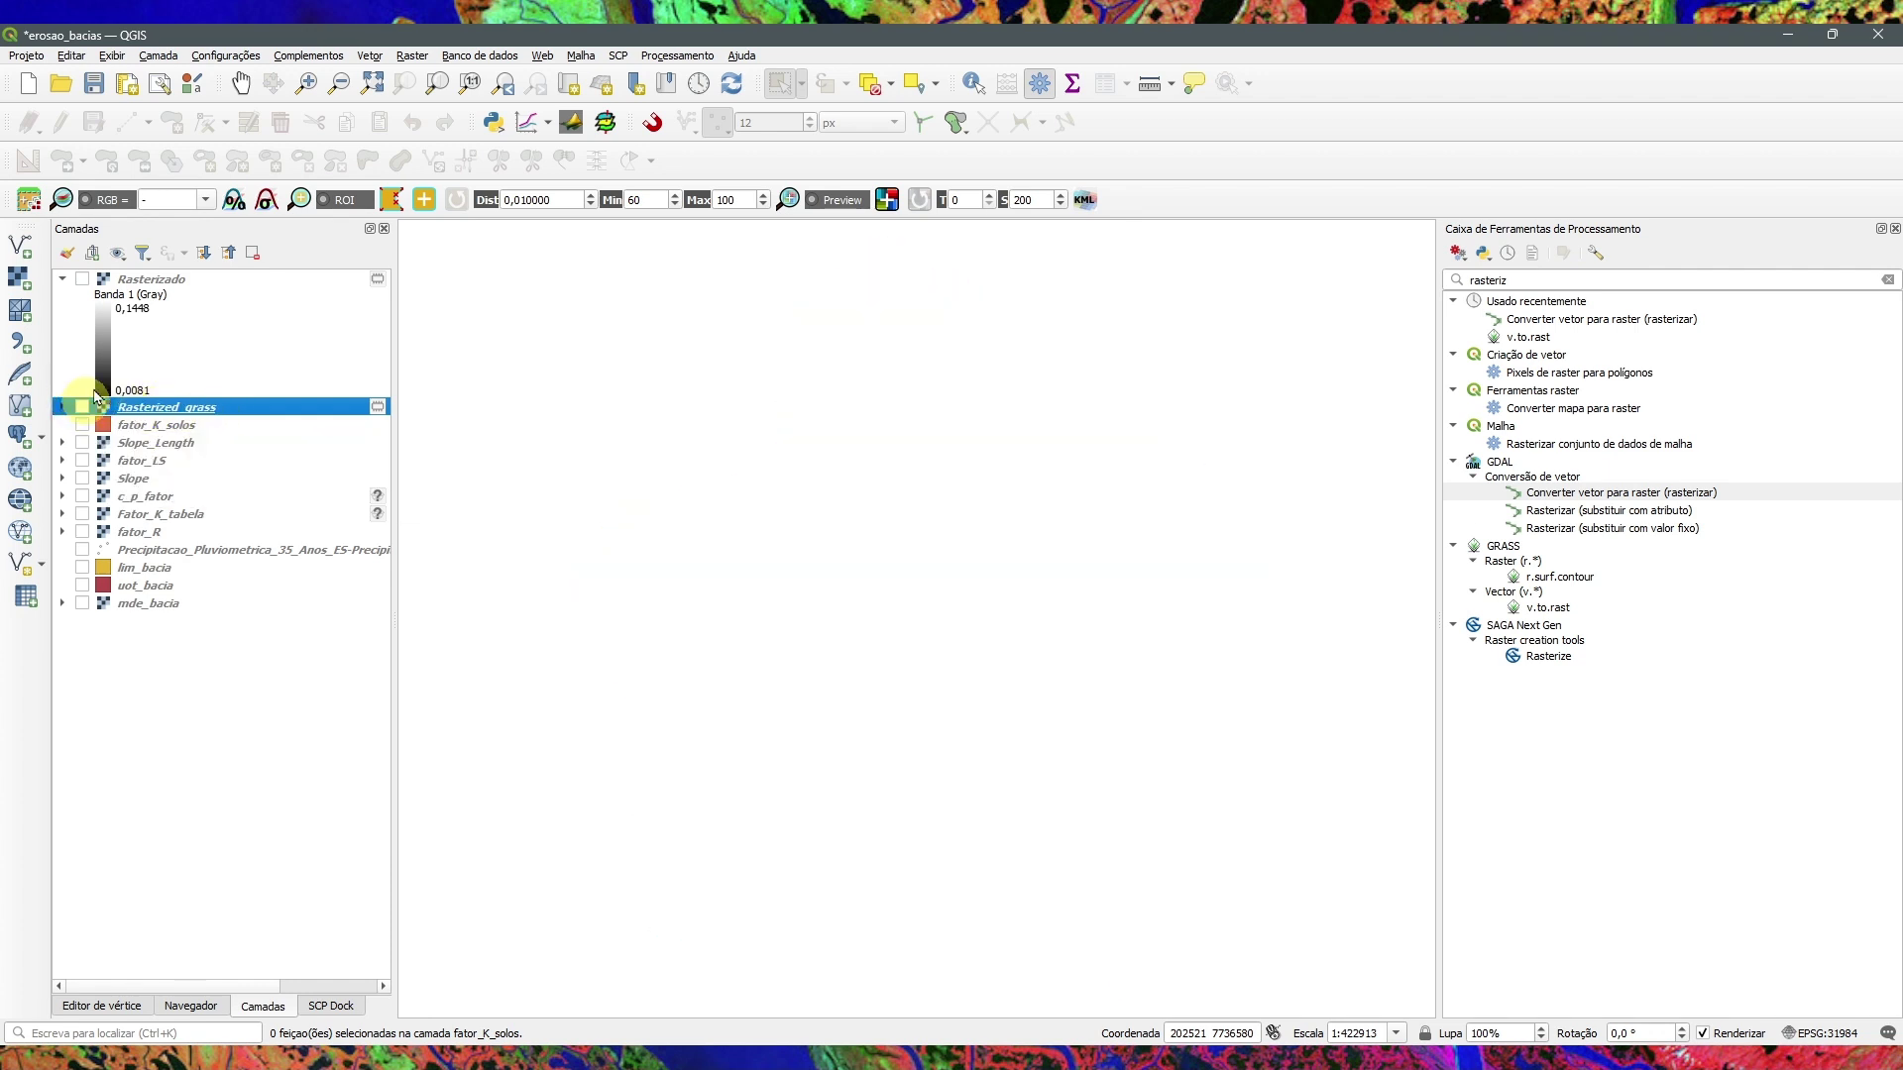
Step: Show the Rasterizado layer and render it as Banda simples falsa-cor with the red-to-blue colour ramp and linear interpolation
click(82, 279)
double_click(139, 278)
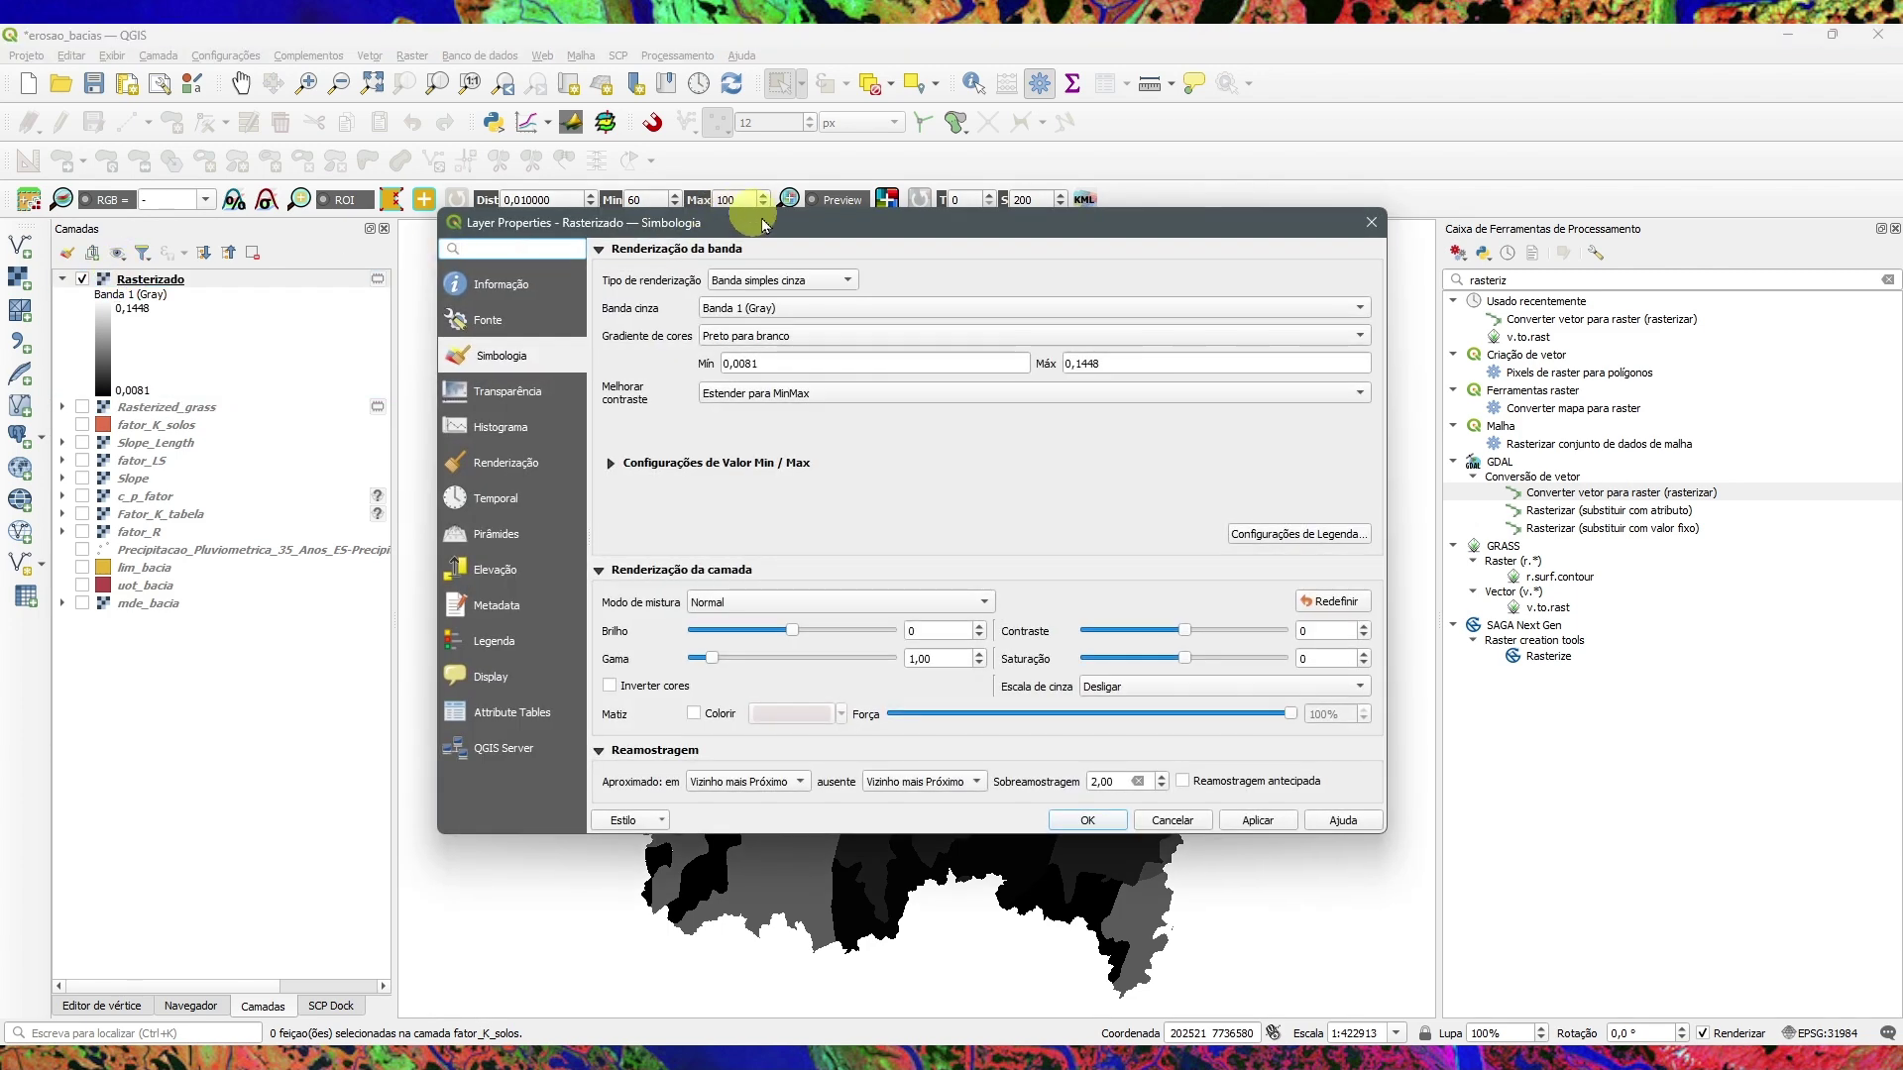
click(788, 281)
click(782, 299)
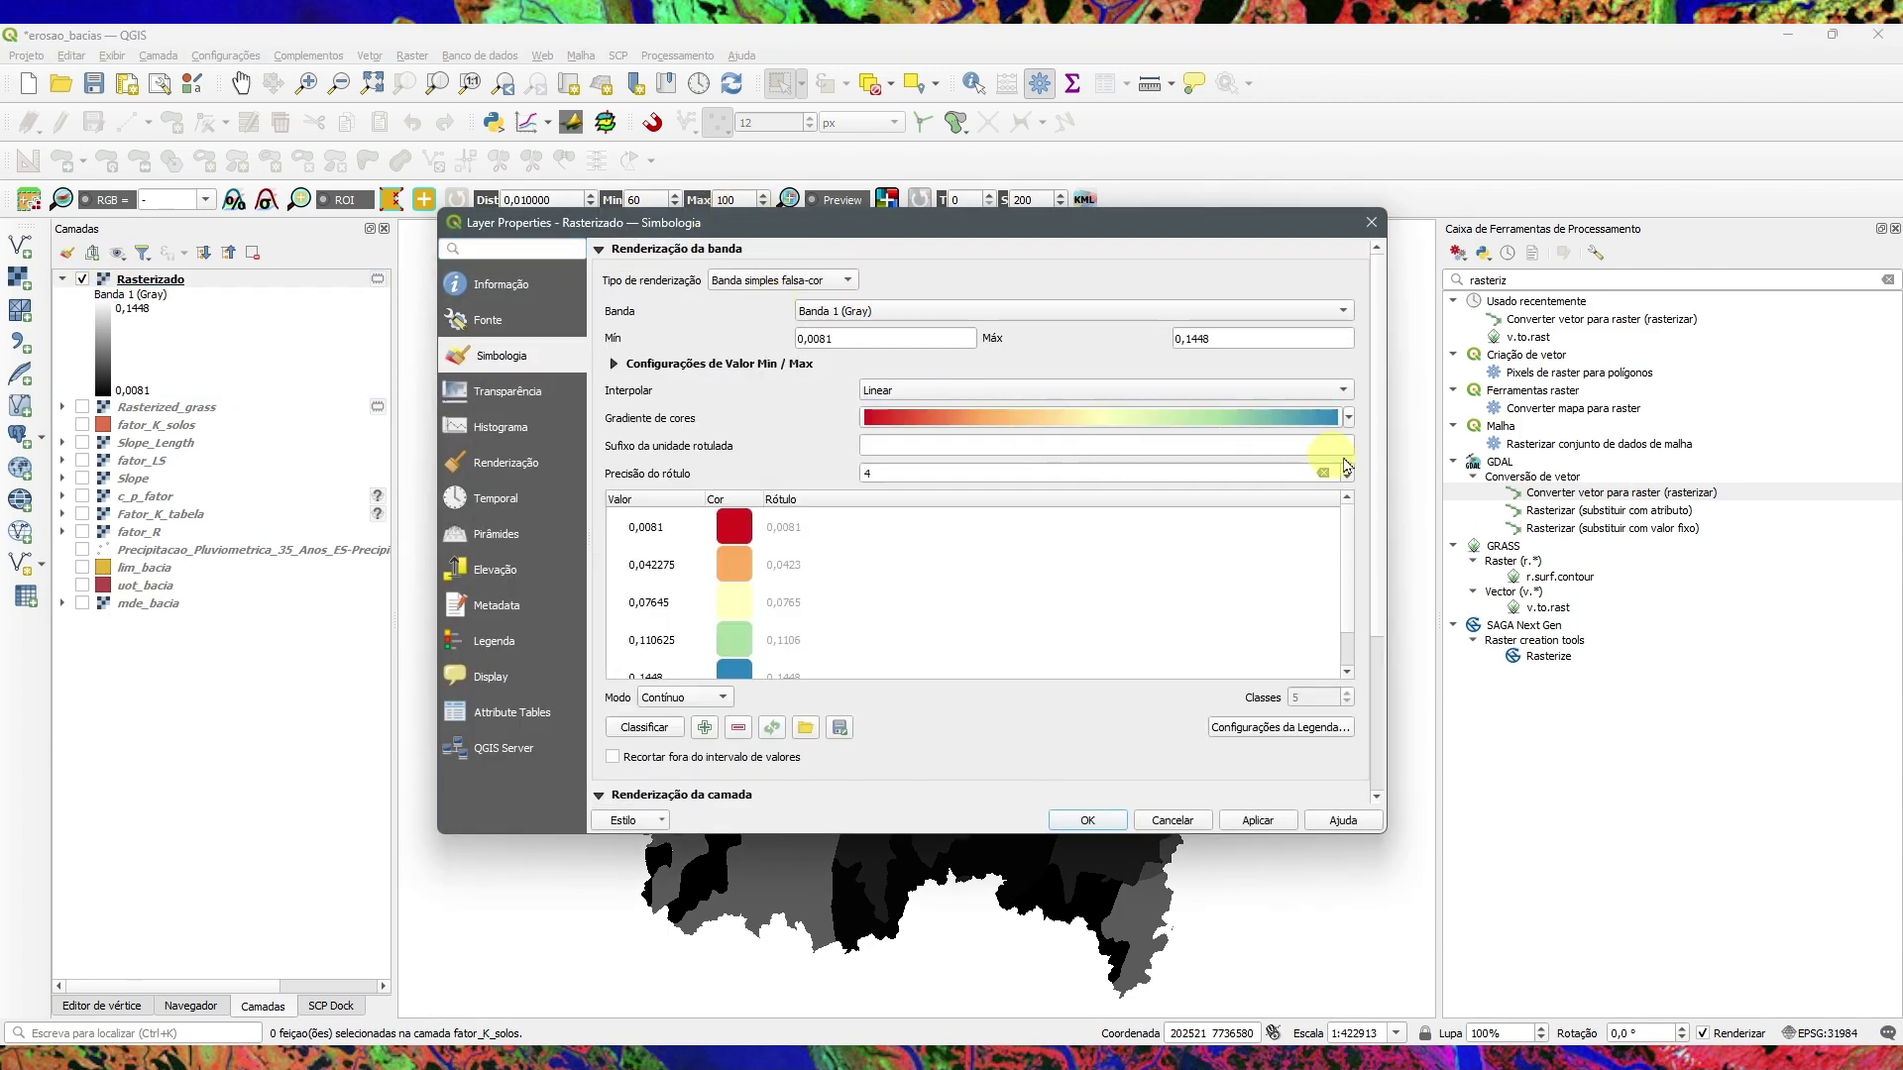
click(1261, 820)
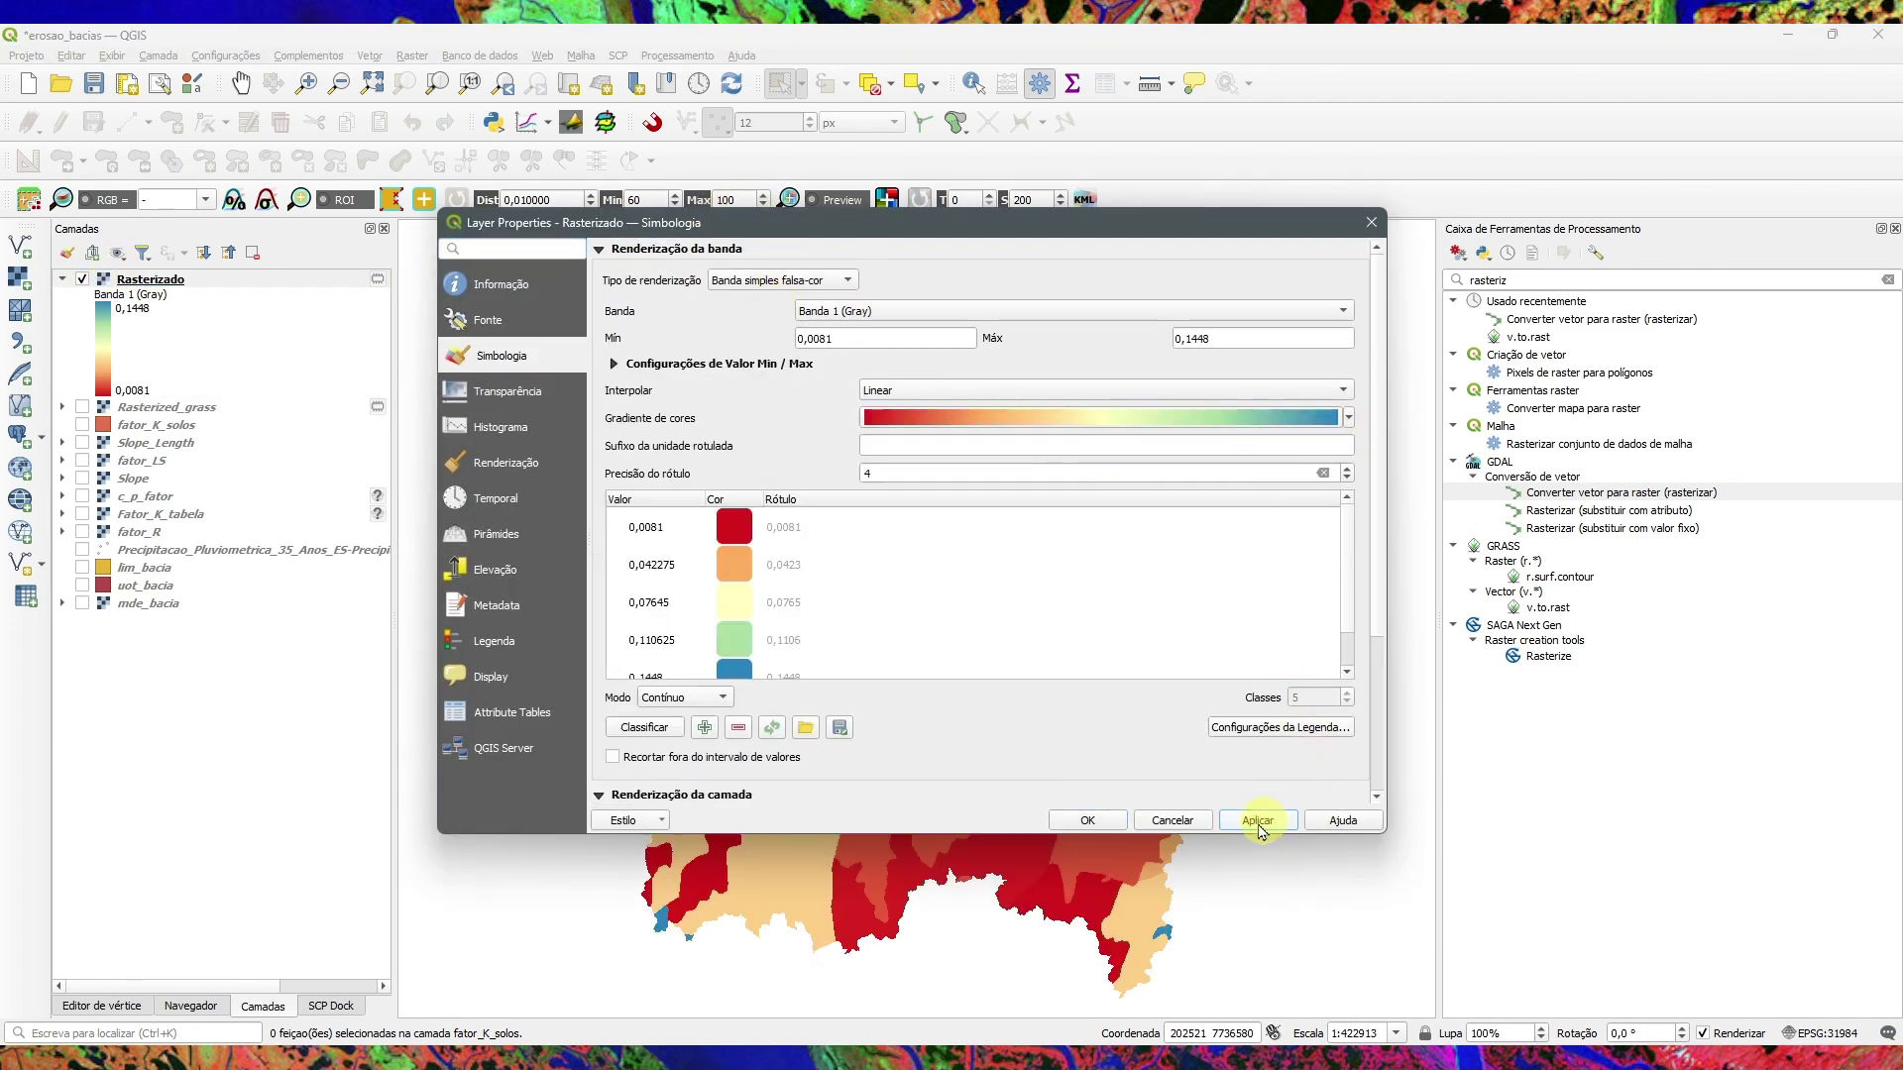
click(1089, 820)
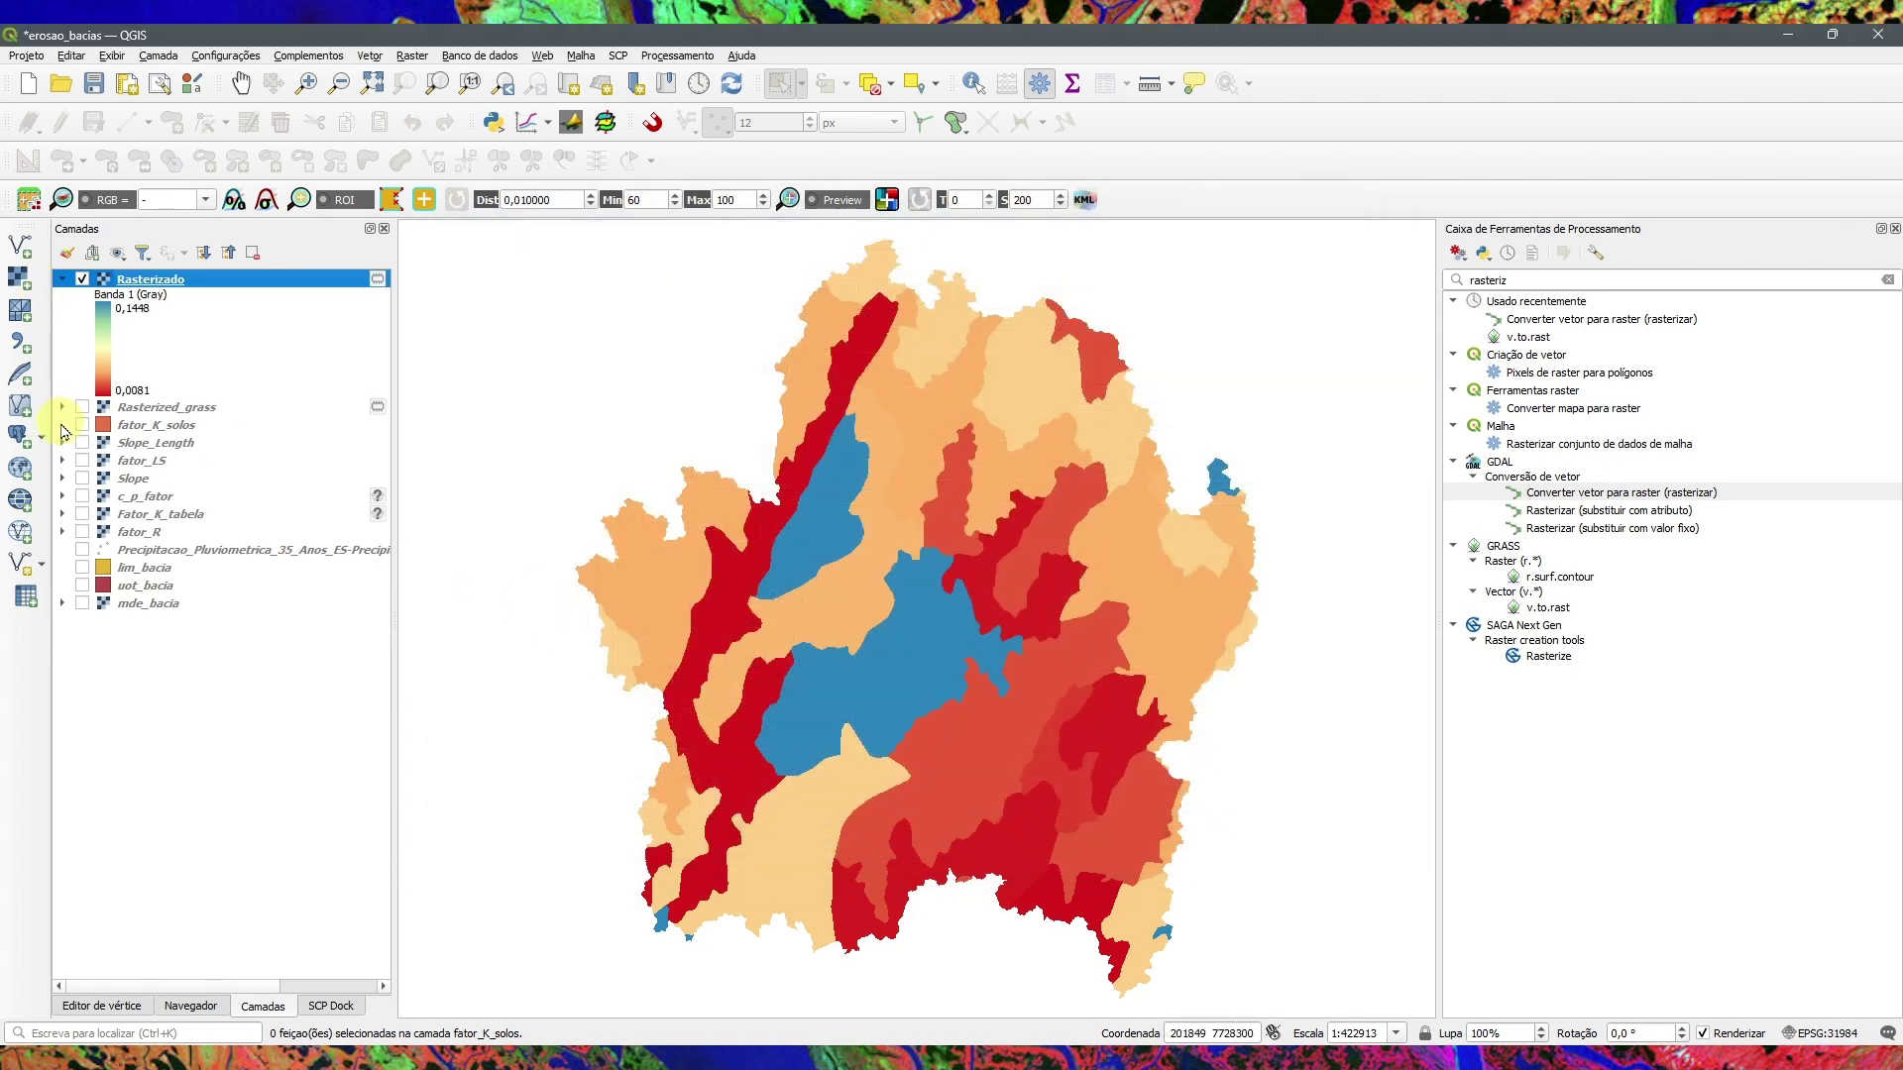
Step: Display Rasterized_grass and switch the visibility of Rasterizado off and on to compare the two rasters
click(82, 409)
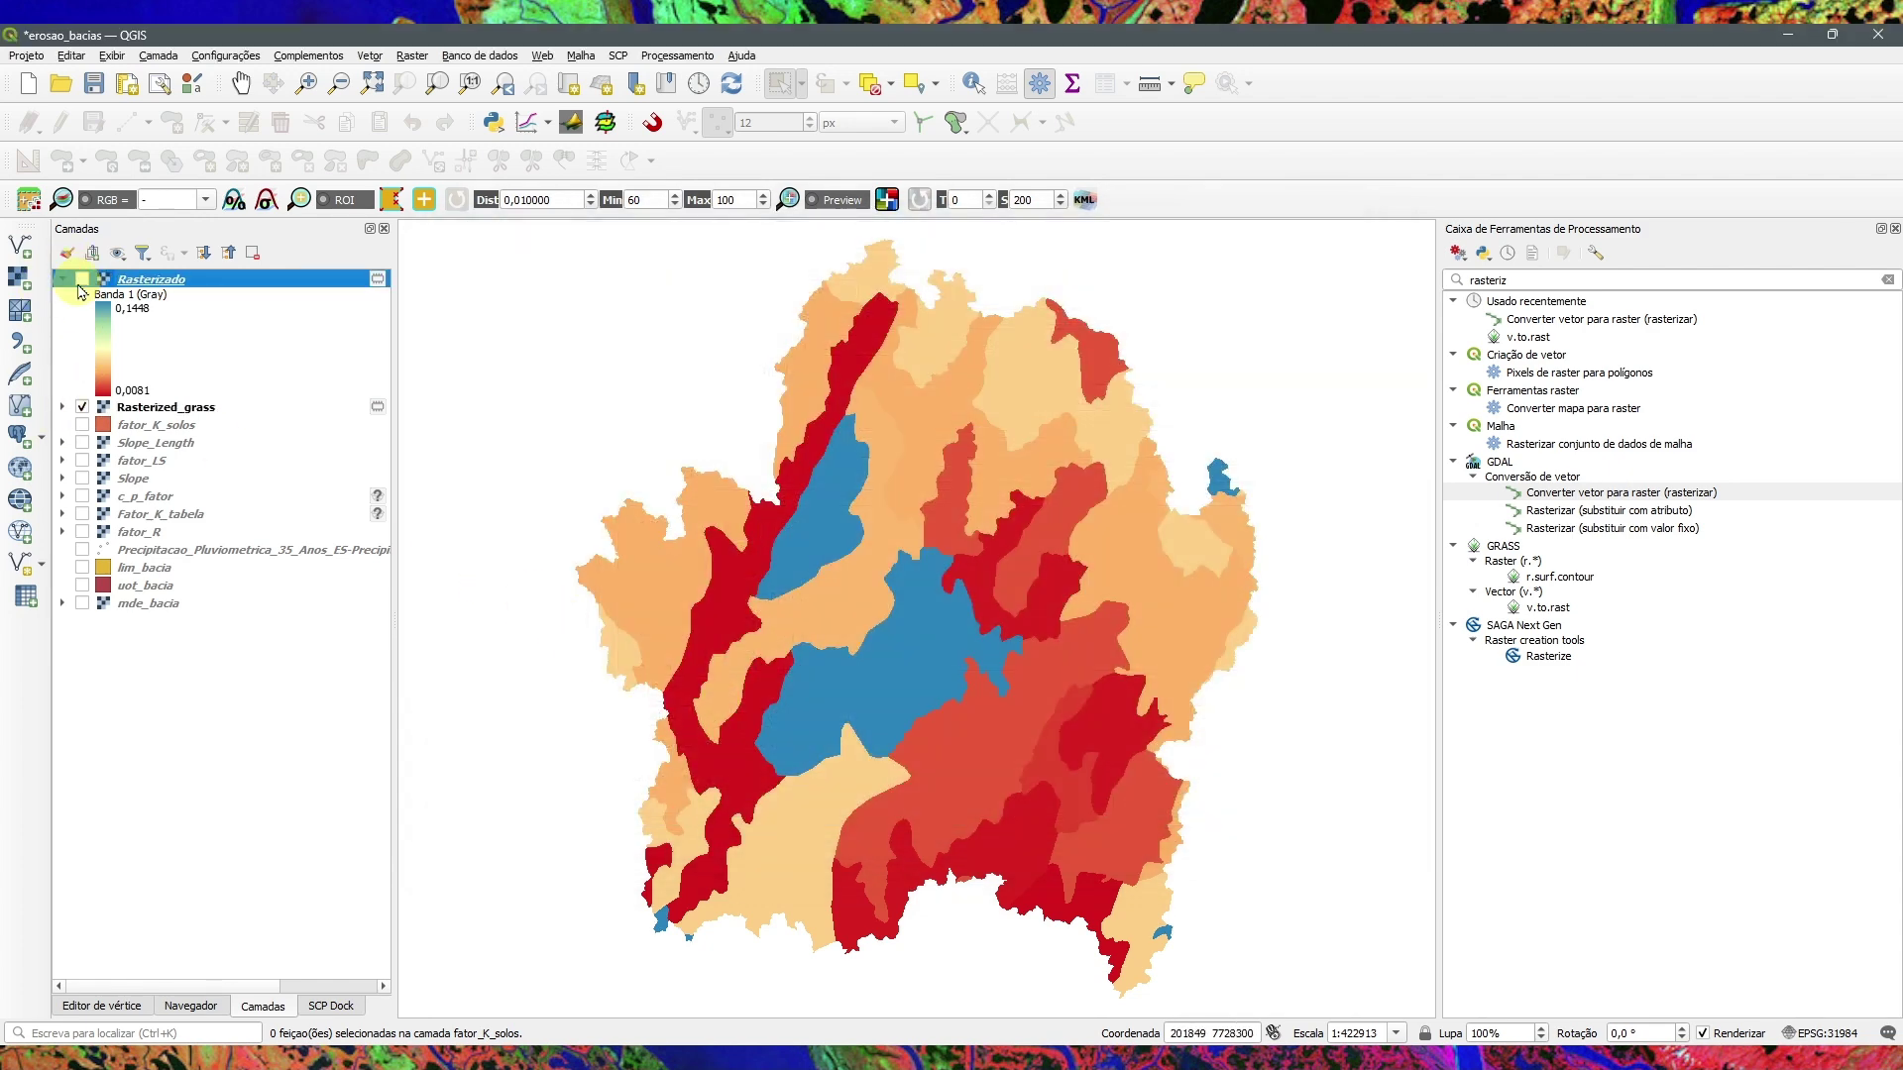
click(80, 283)
click(81, 283)
click(80, 284)
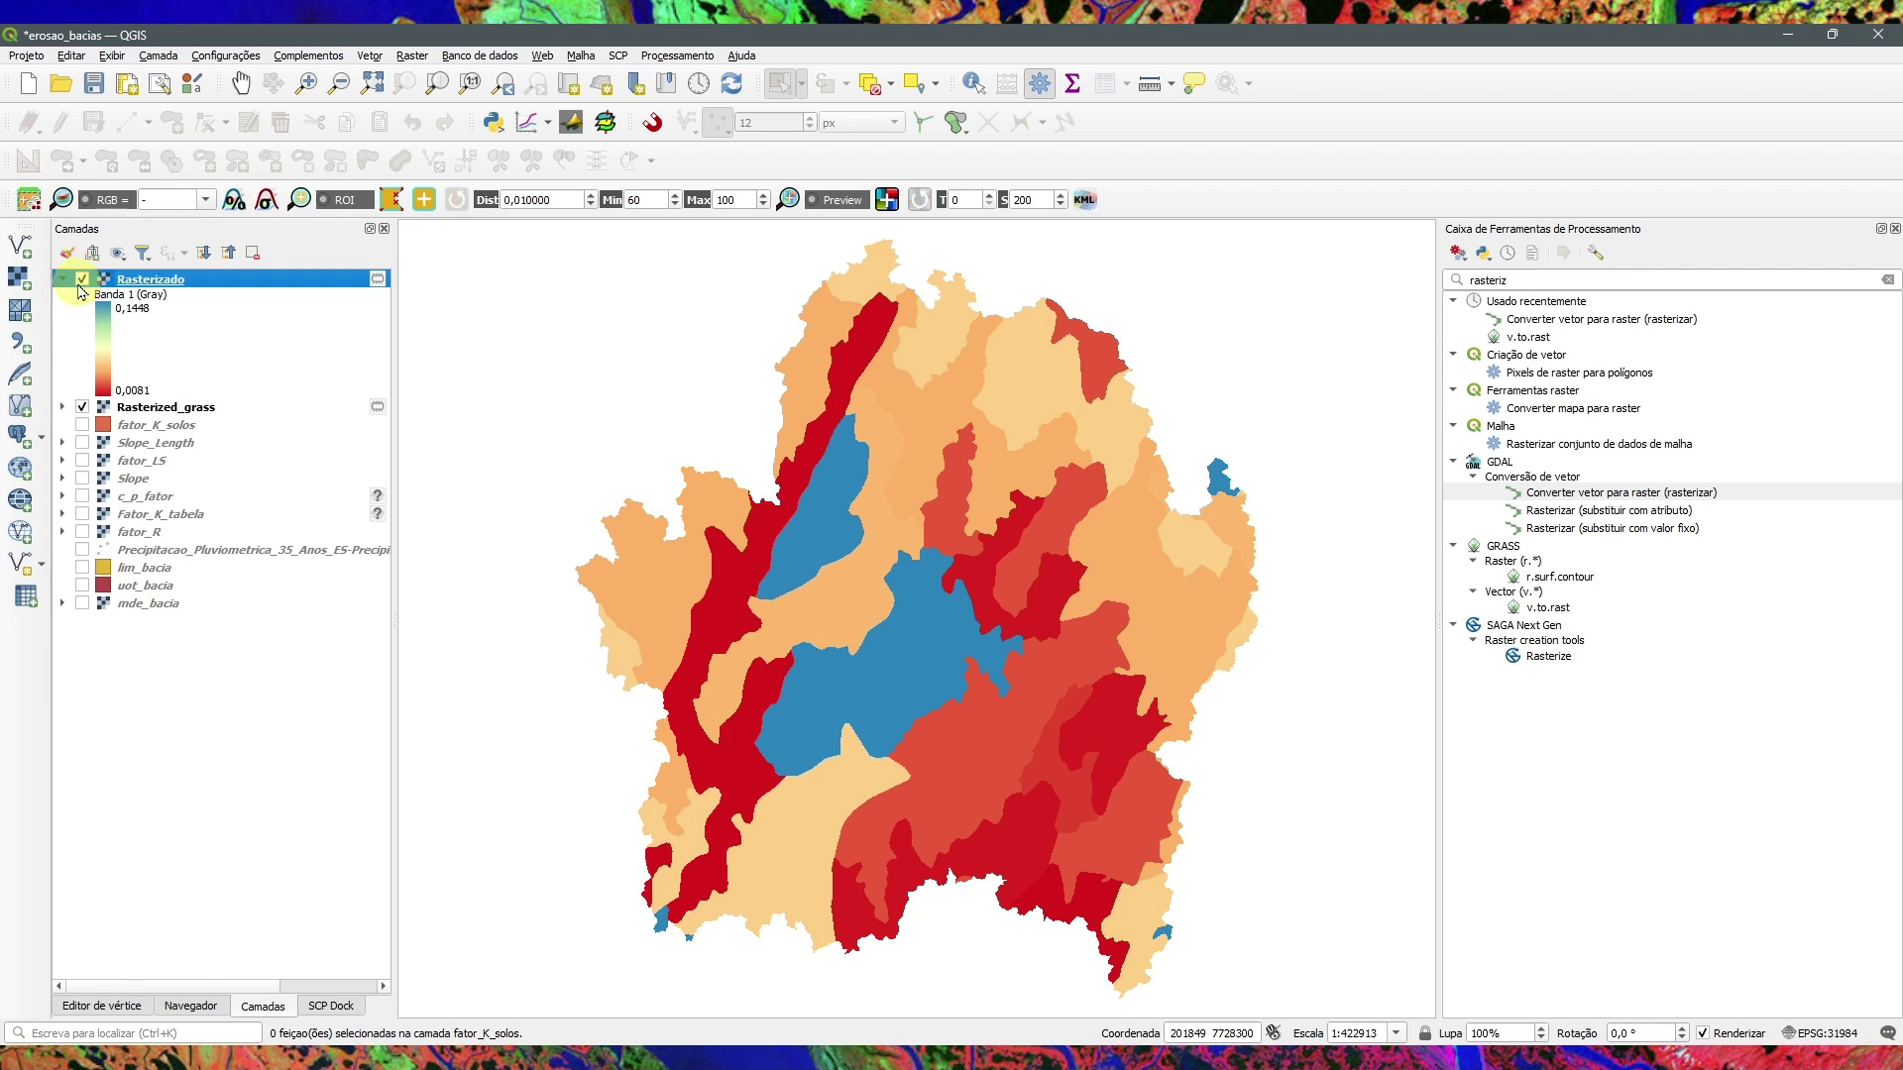